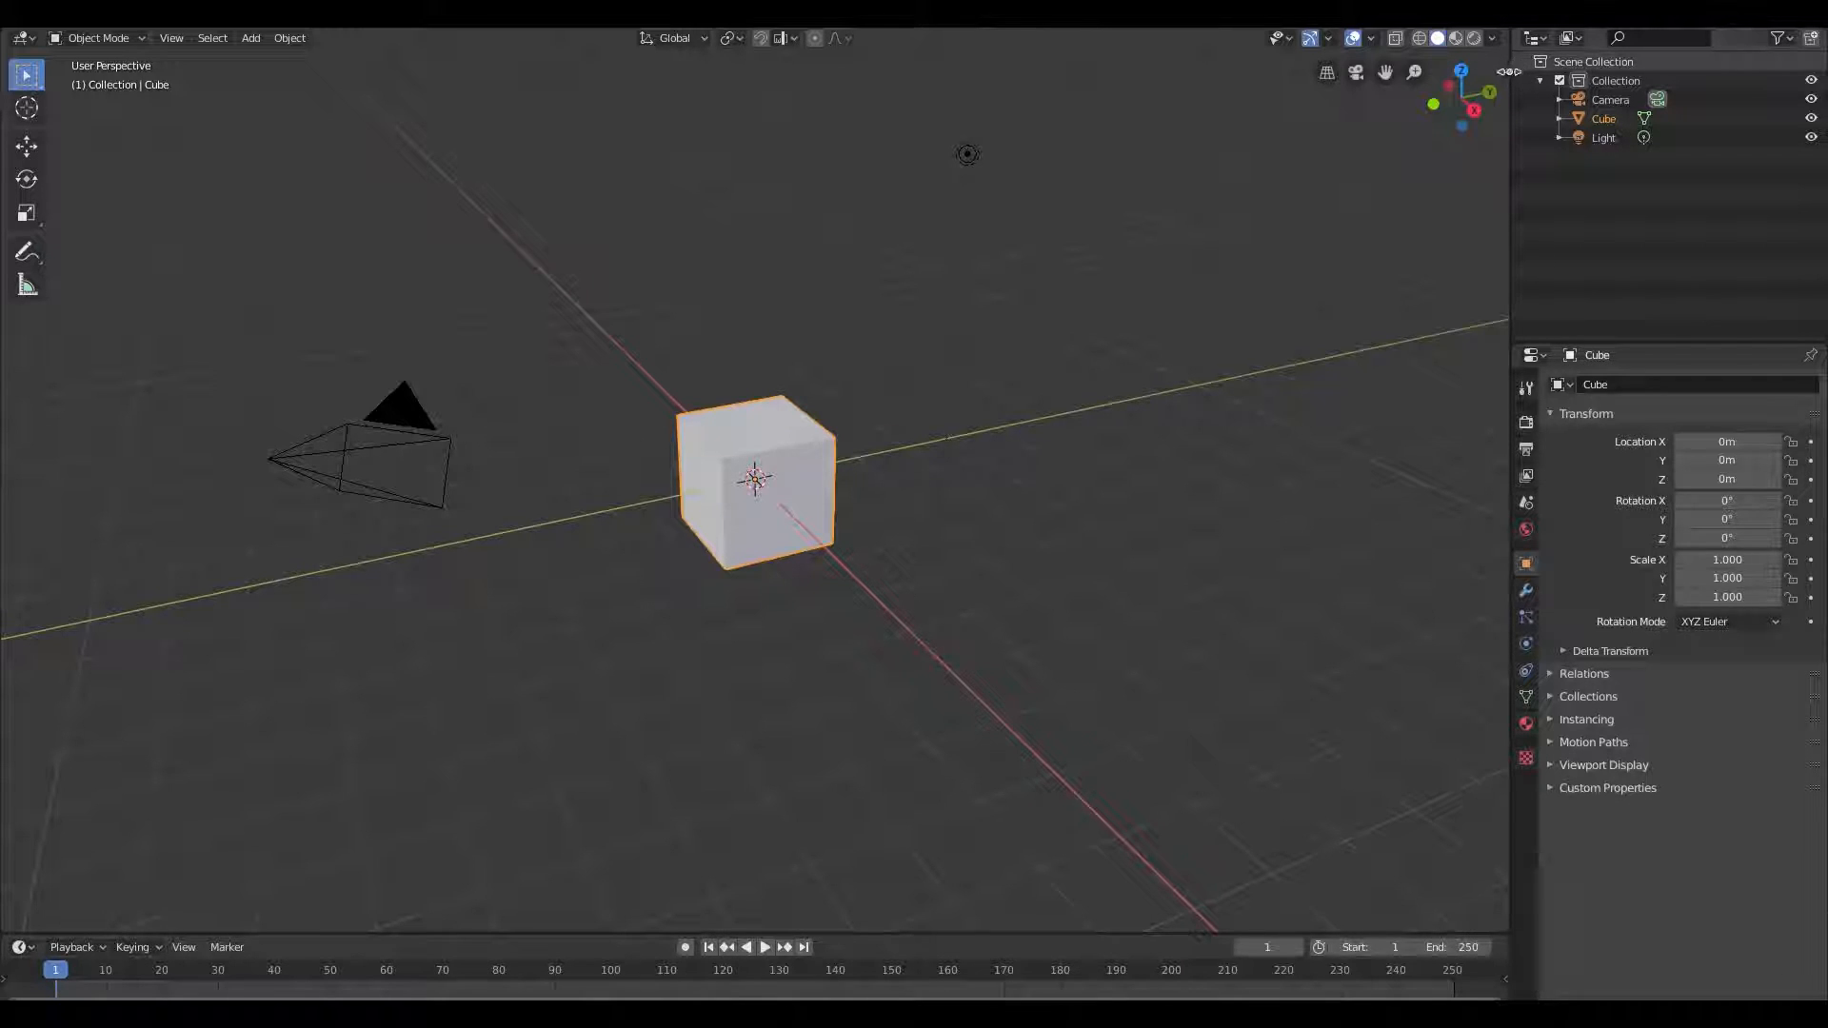
View the scene through the camera with Lock Camera to View on, and pull the camera back until the cube is small and low in frame
{"action": "left_click", "coordinate": [1510, 71]}
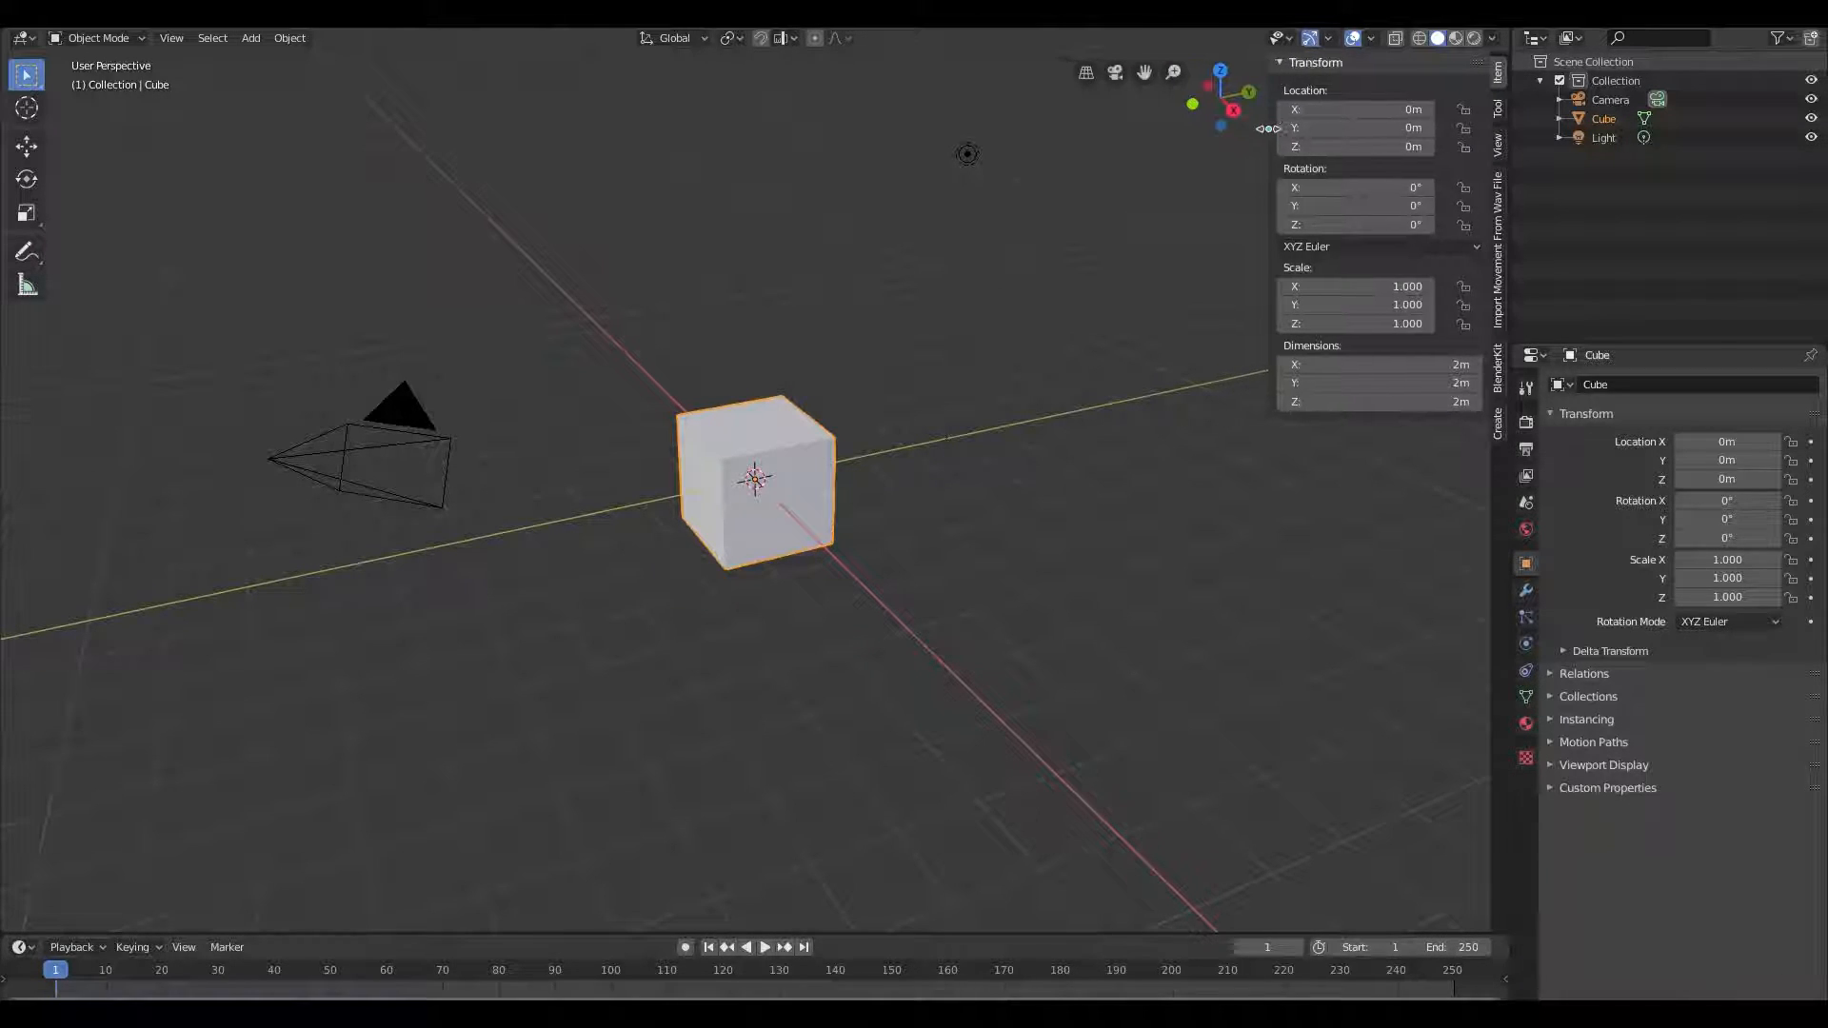
{"action": "left_click", "coordinate": [1499, 156]}
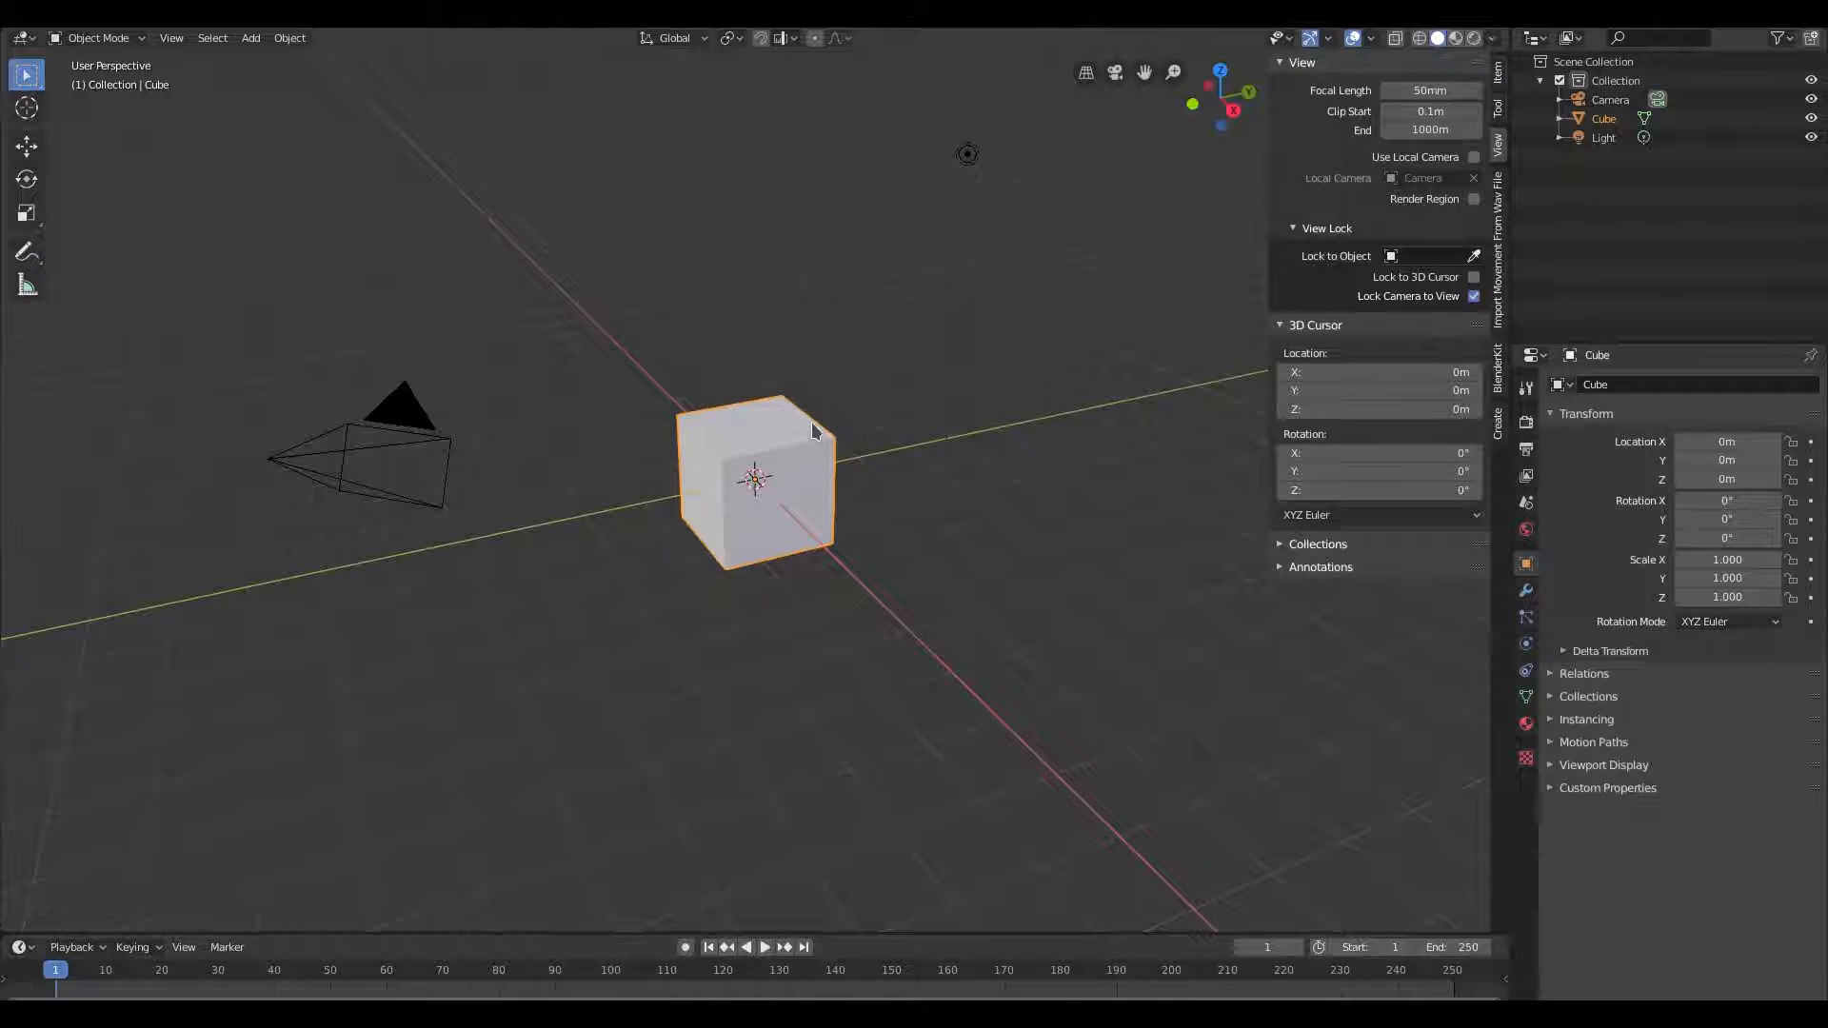
{"action": "key", "text": "KP_0"}
{"action": "scroll", "coordinate": [879, 490], "scroll_direction": "down", "scroll_amount": 4}
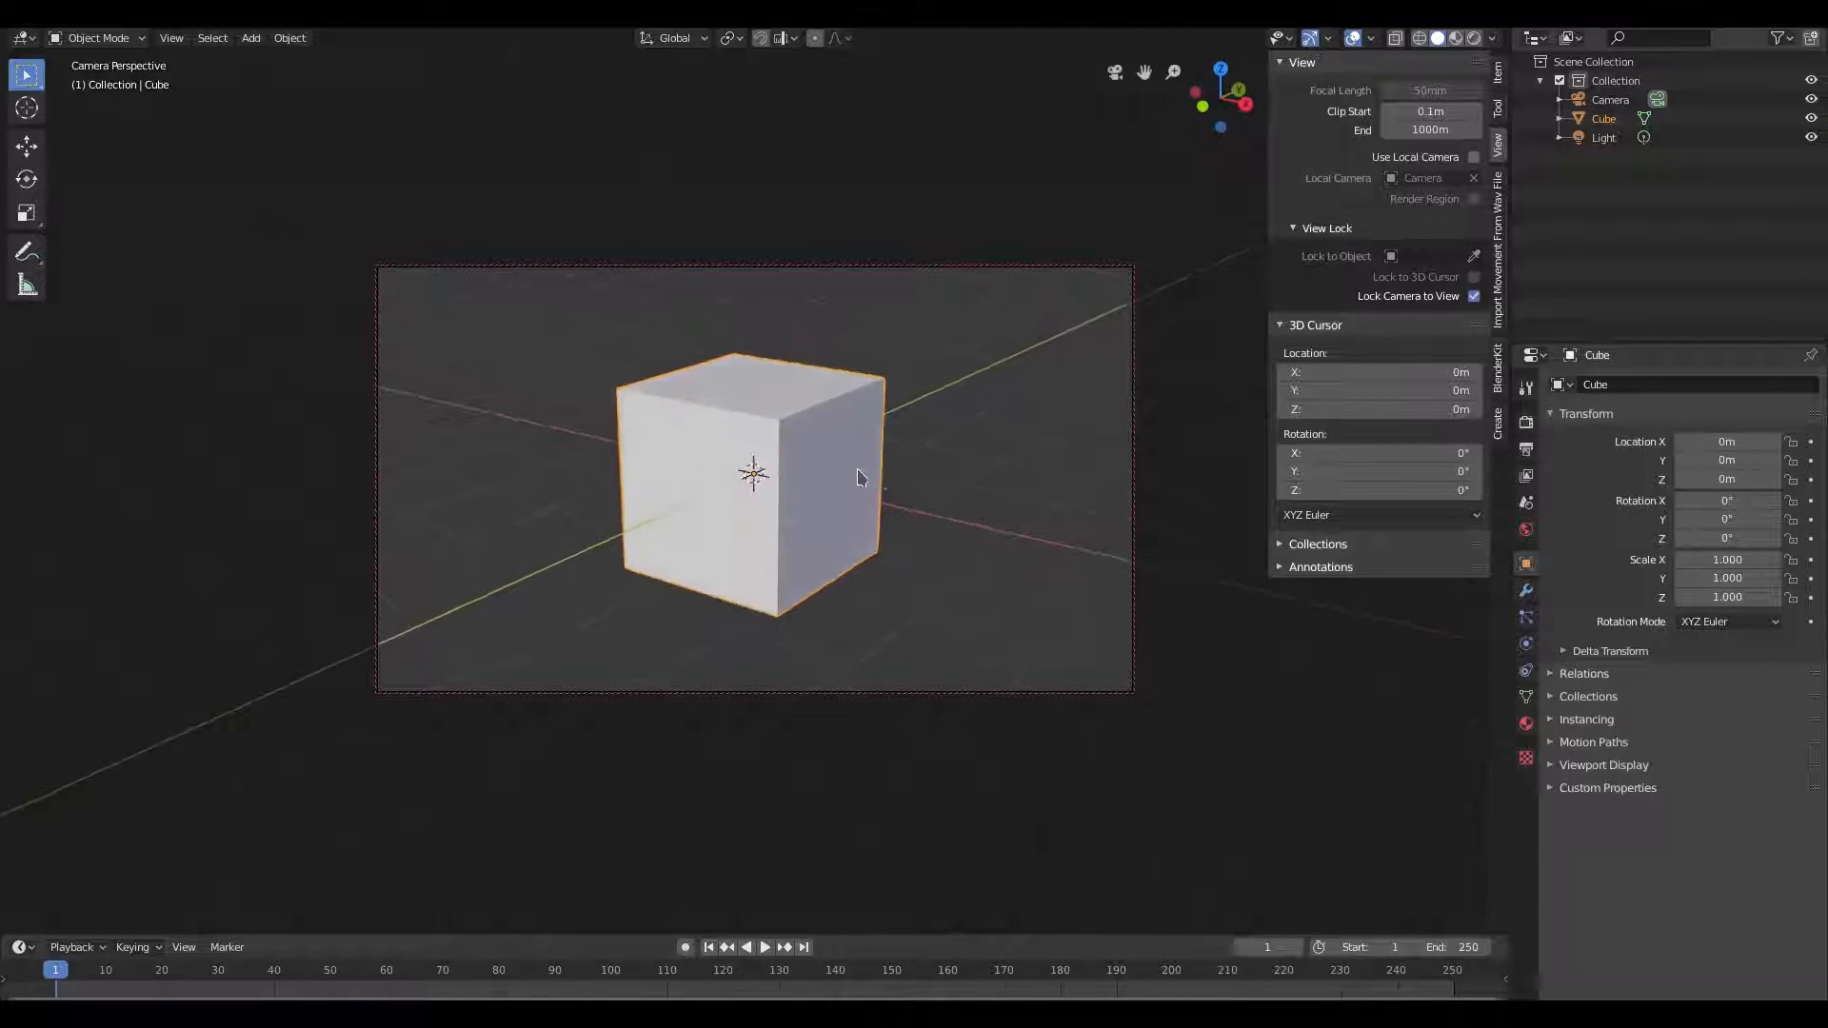
{"action": "mouse_move", "coordinate": [820, 479]}
{"action": "middle_mouse_down"}
{"action": "mouse_move", "coordinate": [886, 479]}
{"action": "mouse_move", "coordinate": [886, 447]}
{"action": "mouse_move", "coordinate": [840, 477]}
{"action": "mouse_move", "coordinate": [803, 575]}
{"action": "mouse_move", "coordinate": [814, 507]}
{"action": "middle_mouse_up"}
{"action": "scroll", "coordinate": [874, 479], "scroll_direction": "down", "scroll_amount": 3}
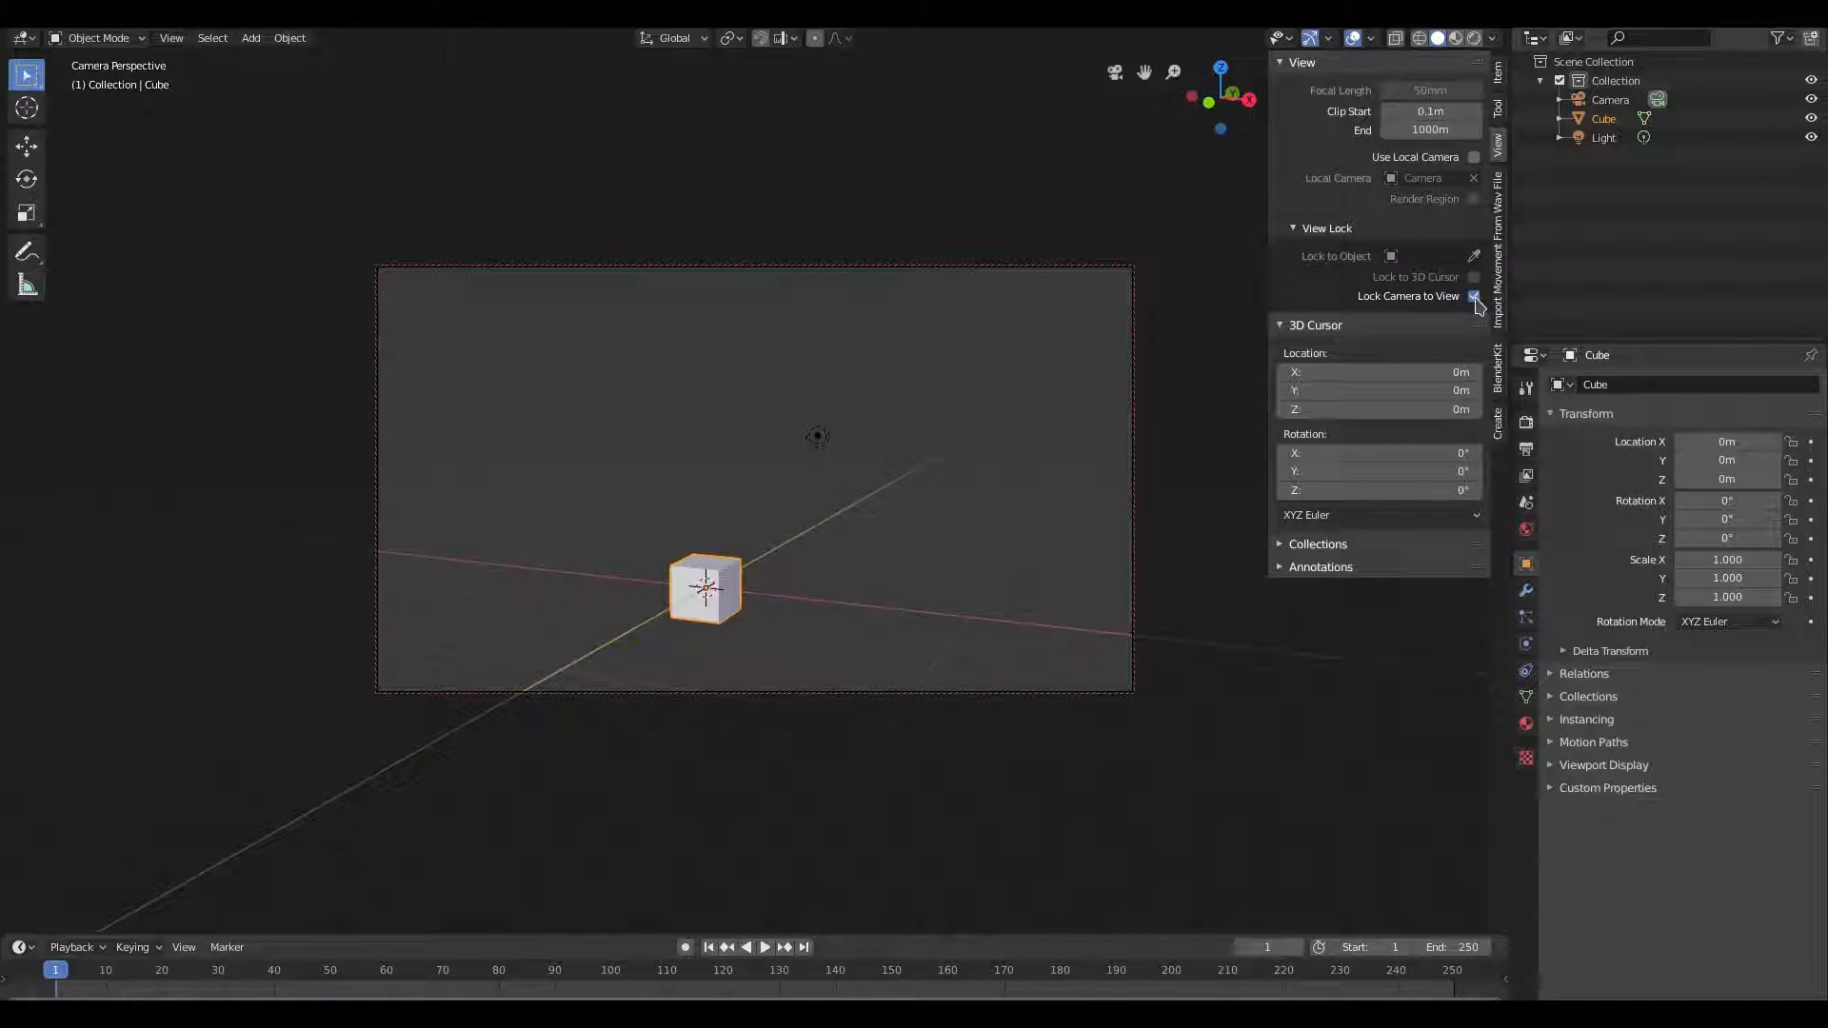
{"action": "key", "text": "n"}
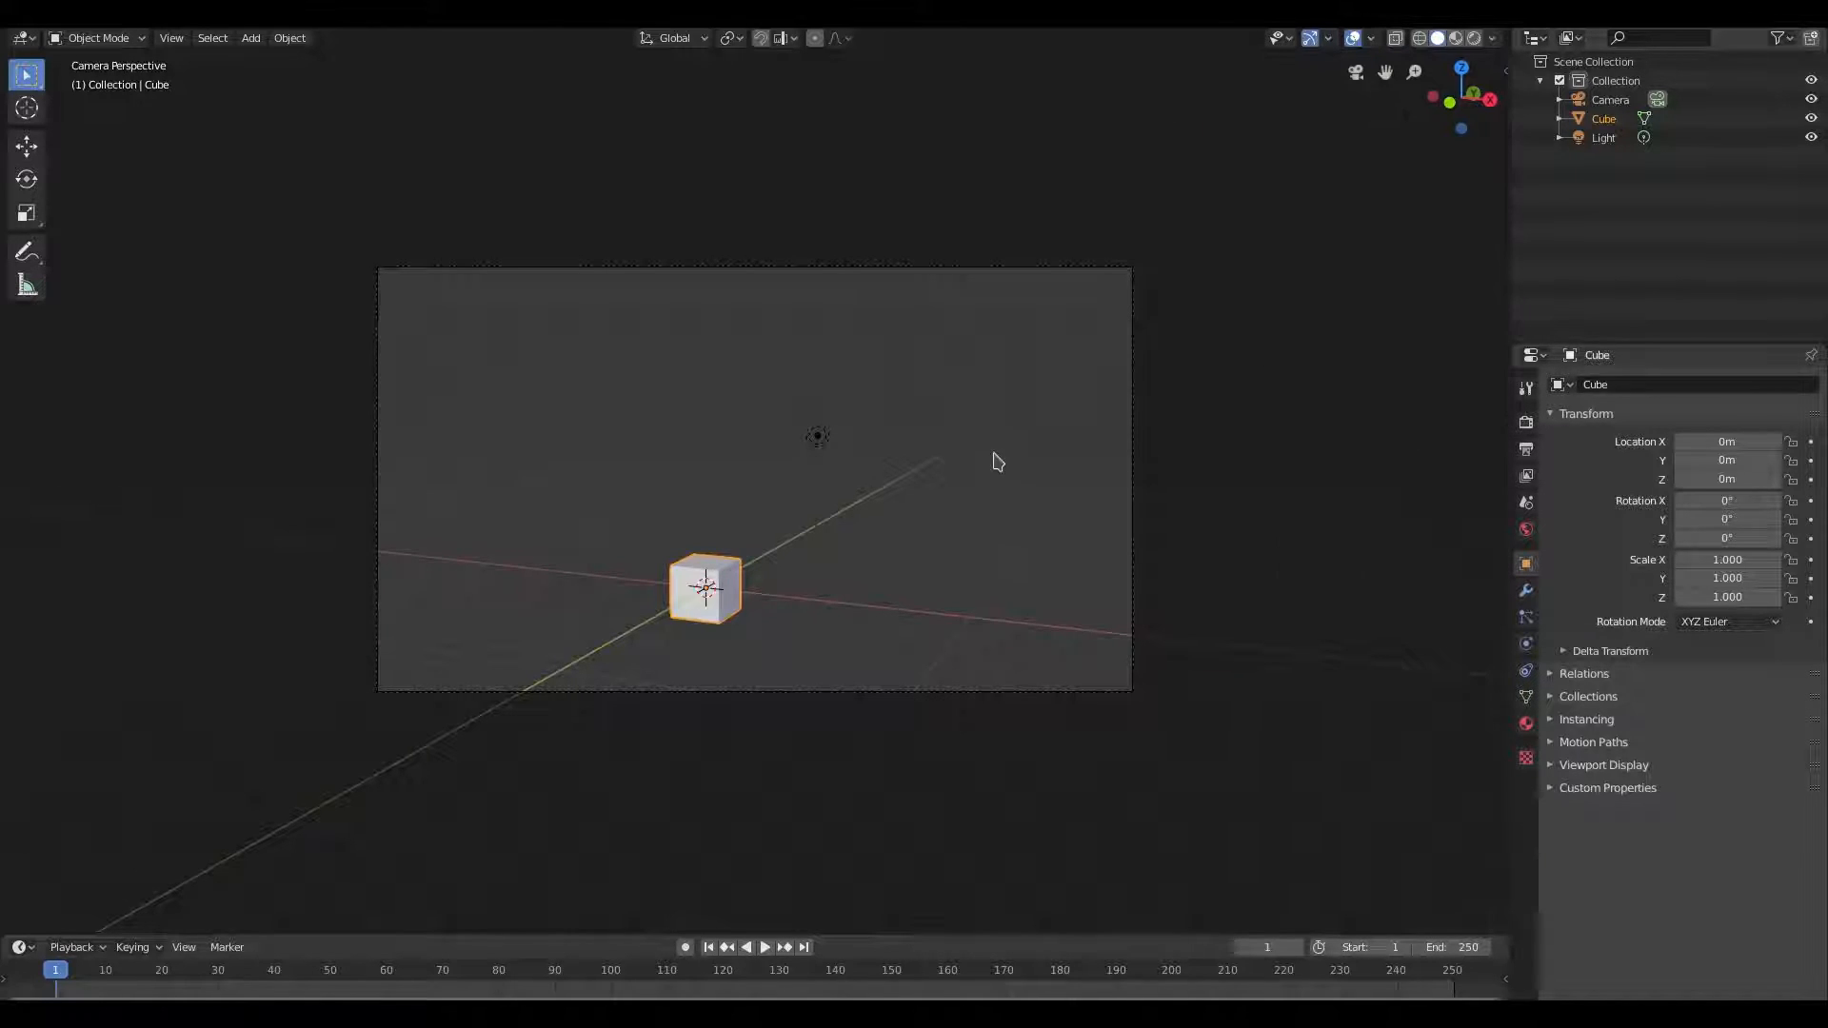
Move the light just beyond the upper-right corner of the camera frame and change its type to Sun
{"action": "left_click", "coordinate": [818, 439]}
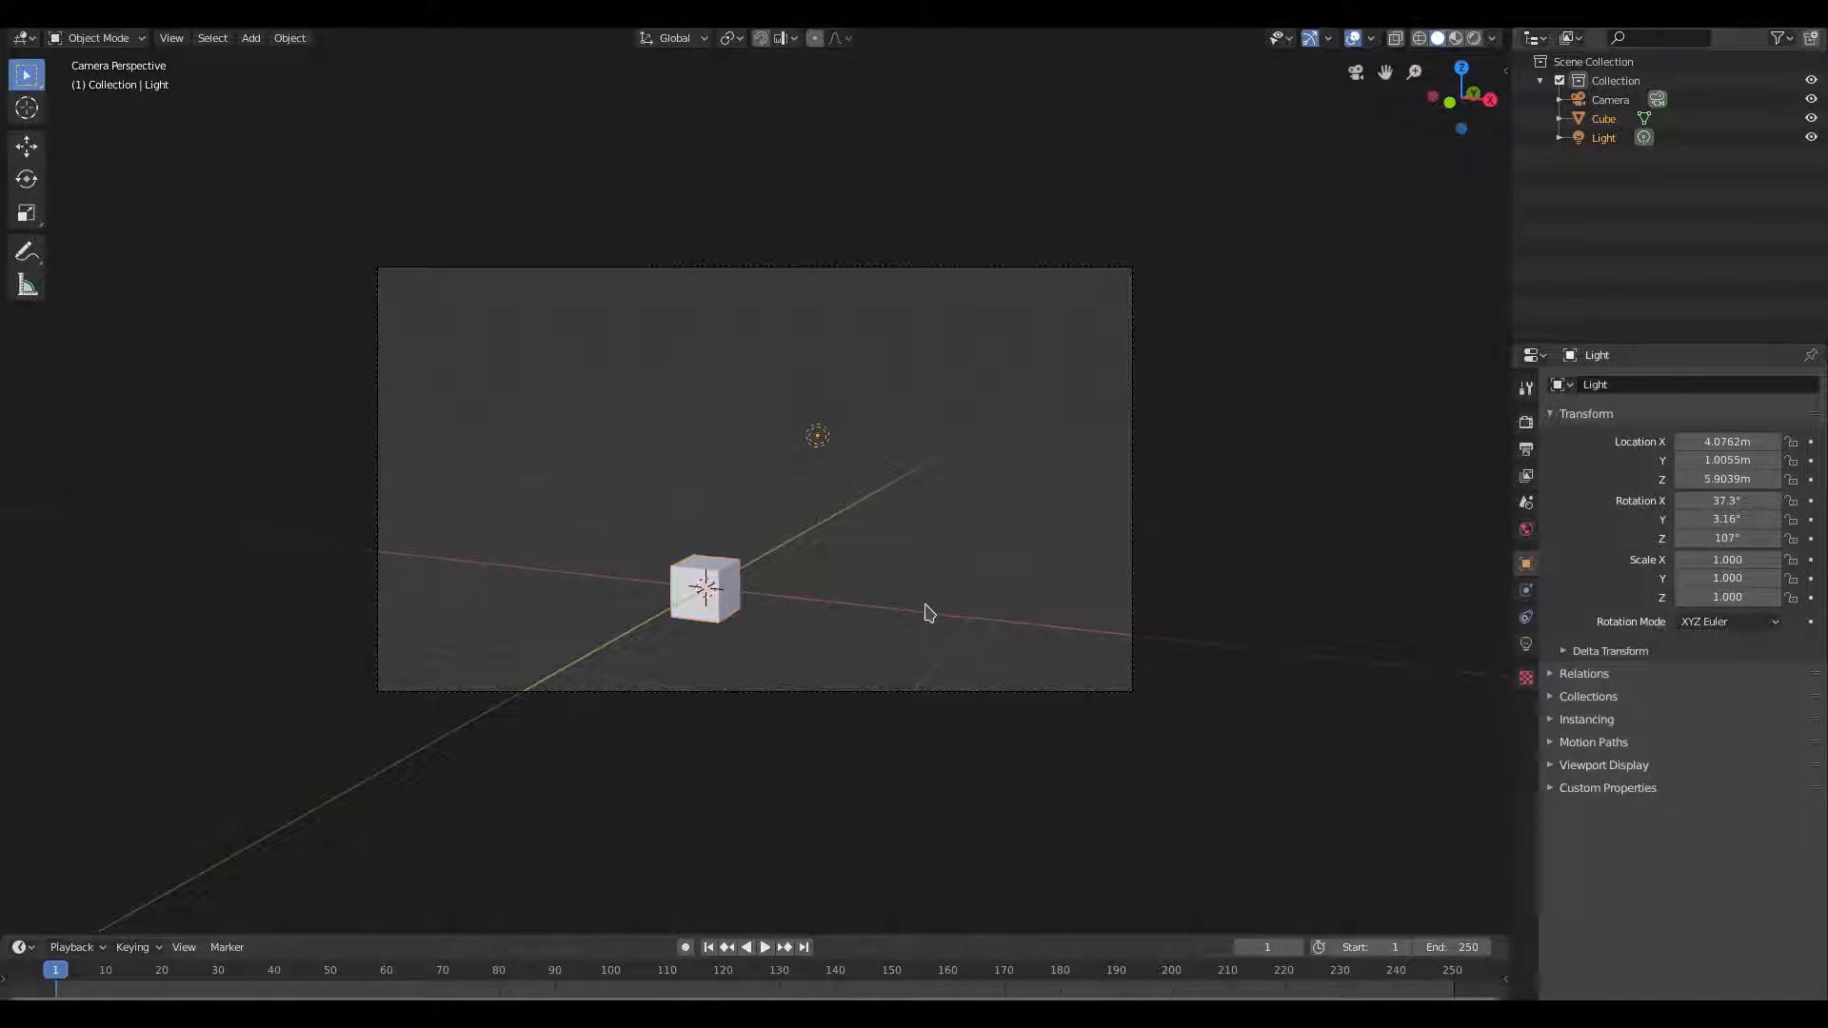
{"action": "key", "text": "g"}
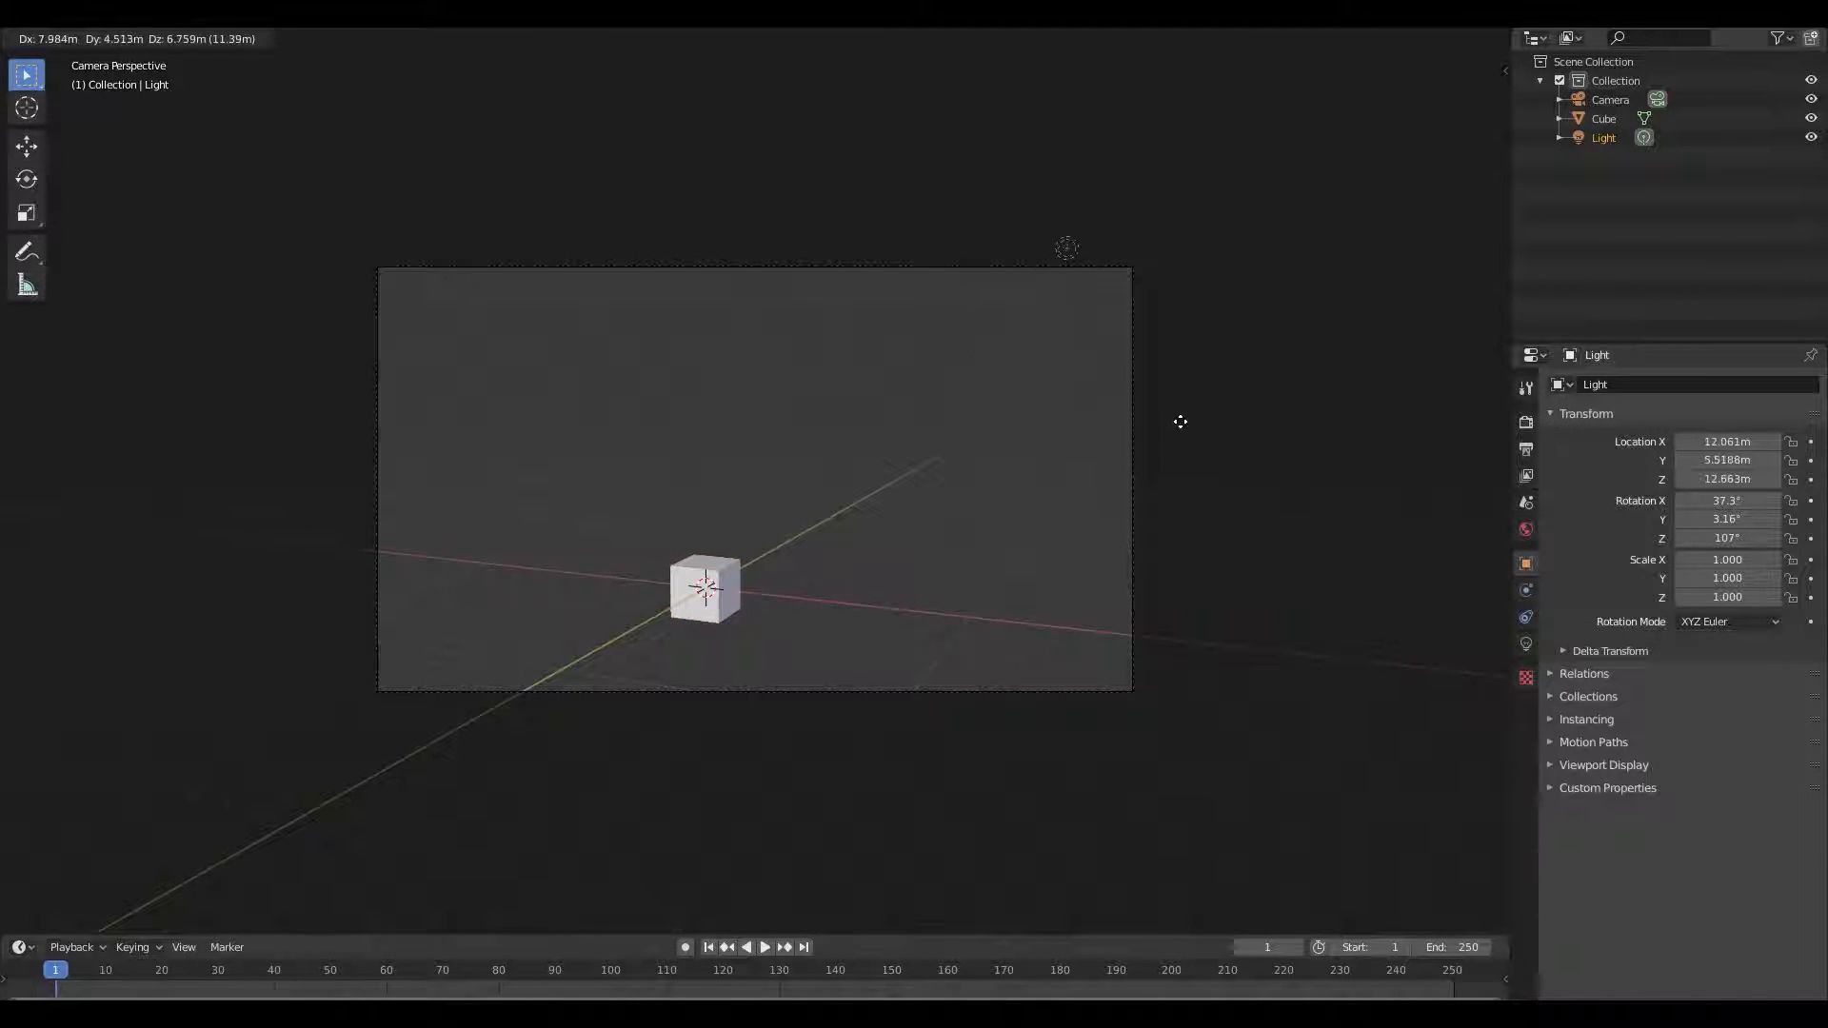
{"action": "left_click", "coordinate": [1191, 423]}
{"action": "left_click", "coordinate": [1526, 645]}
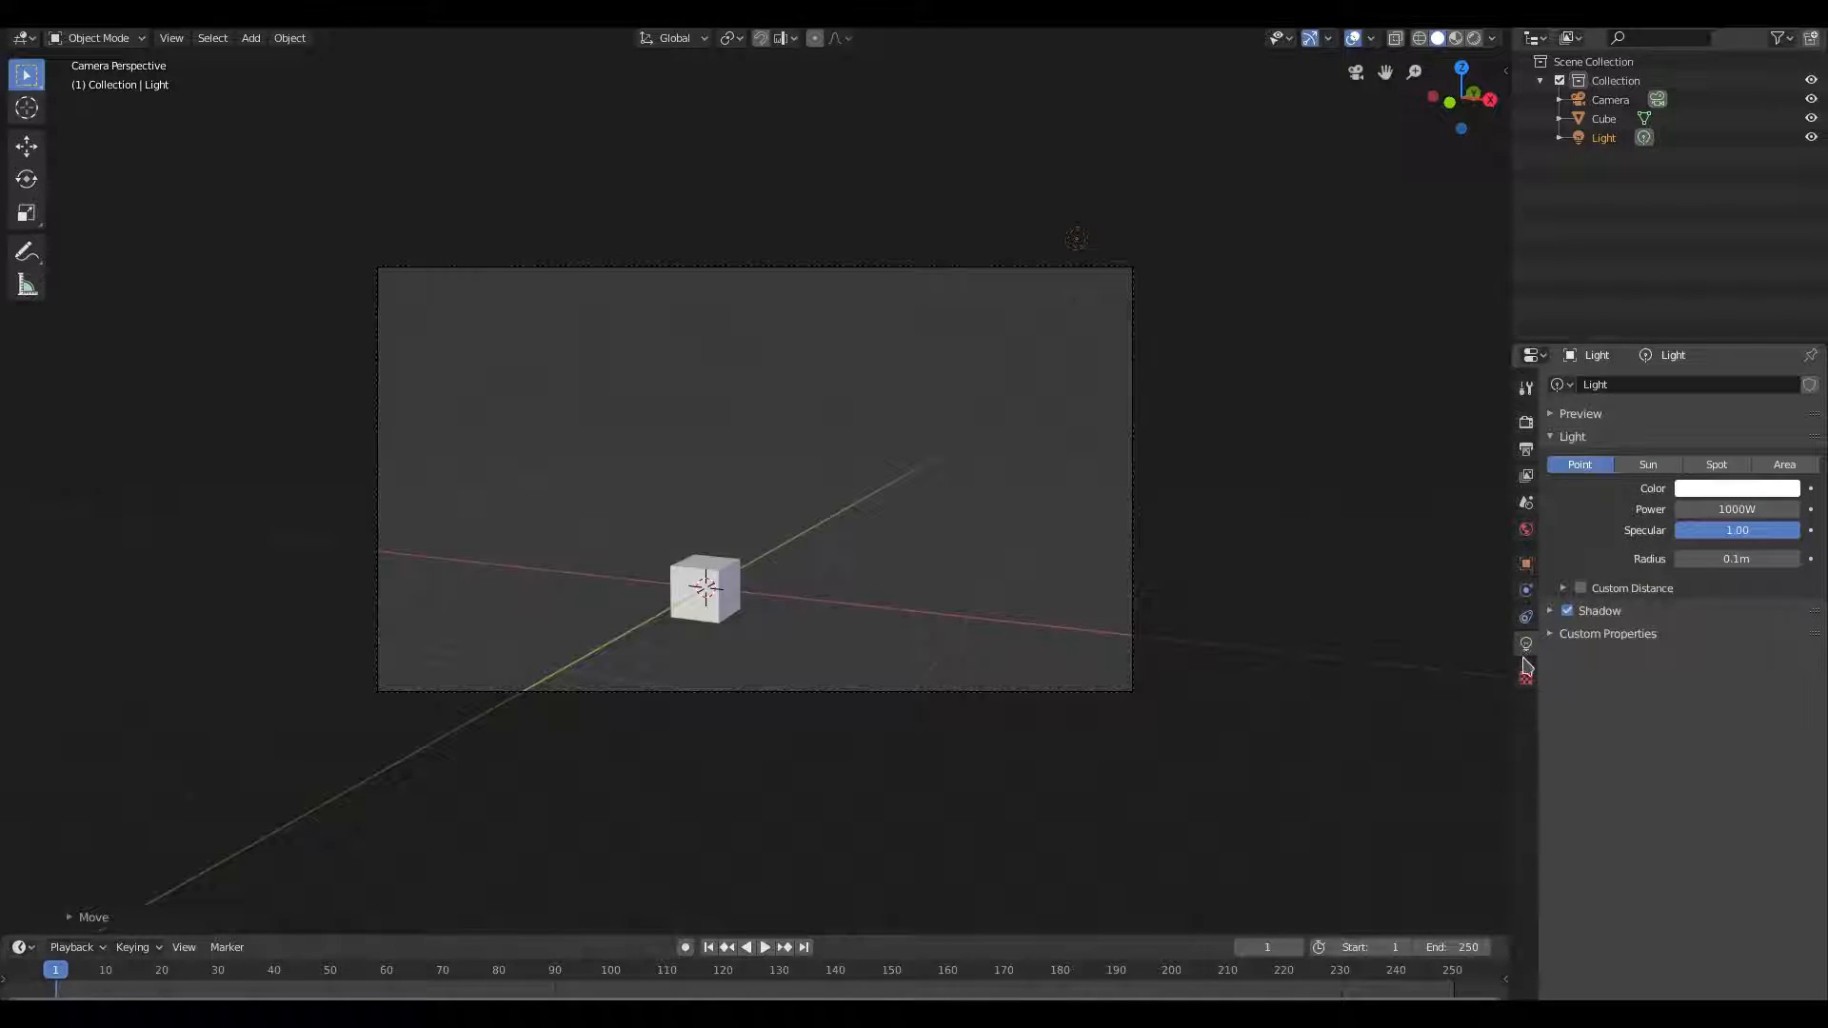
{"action": "left_click", "coordinate": [1648, 465]}
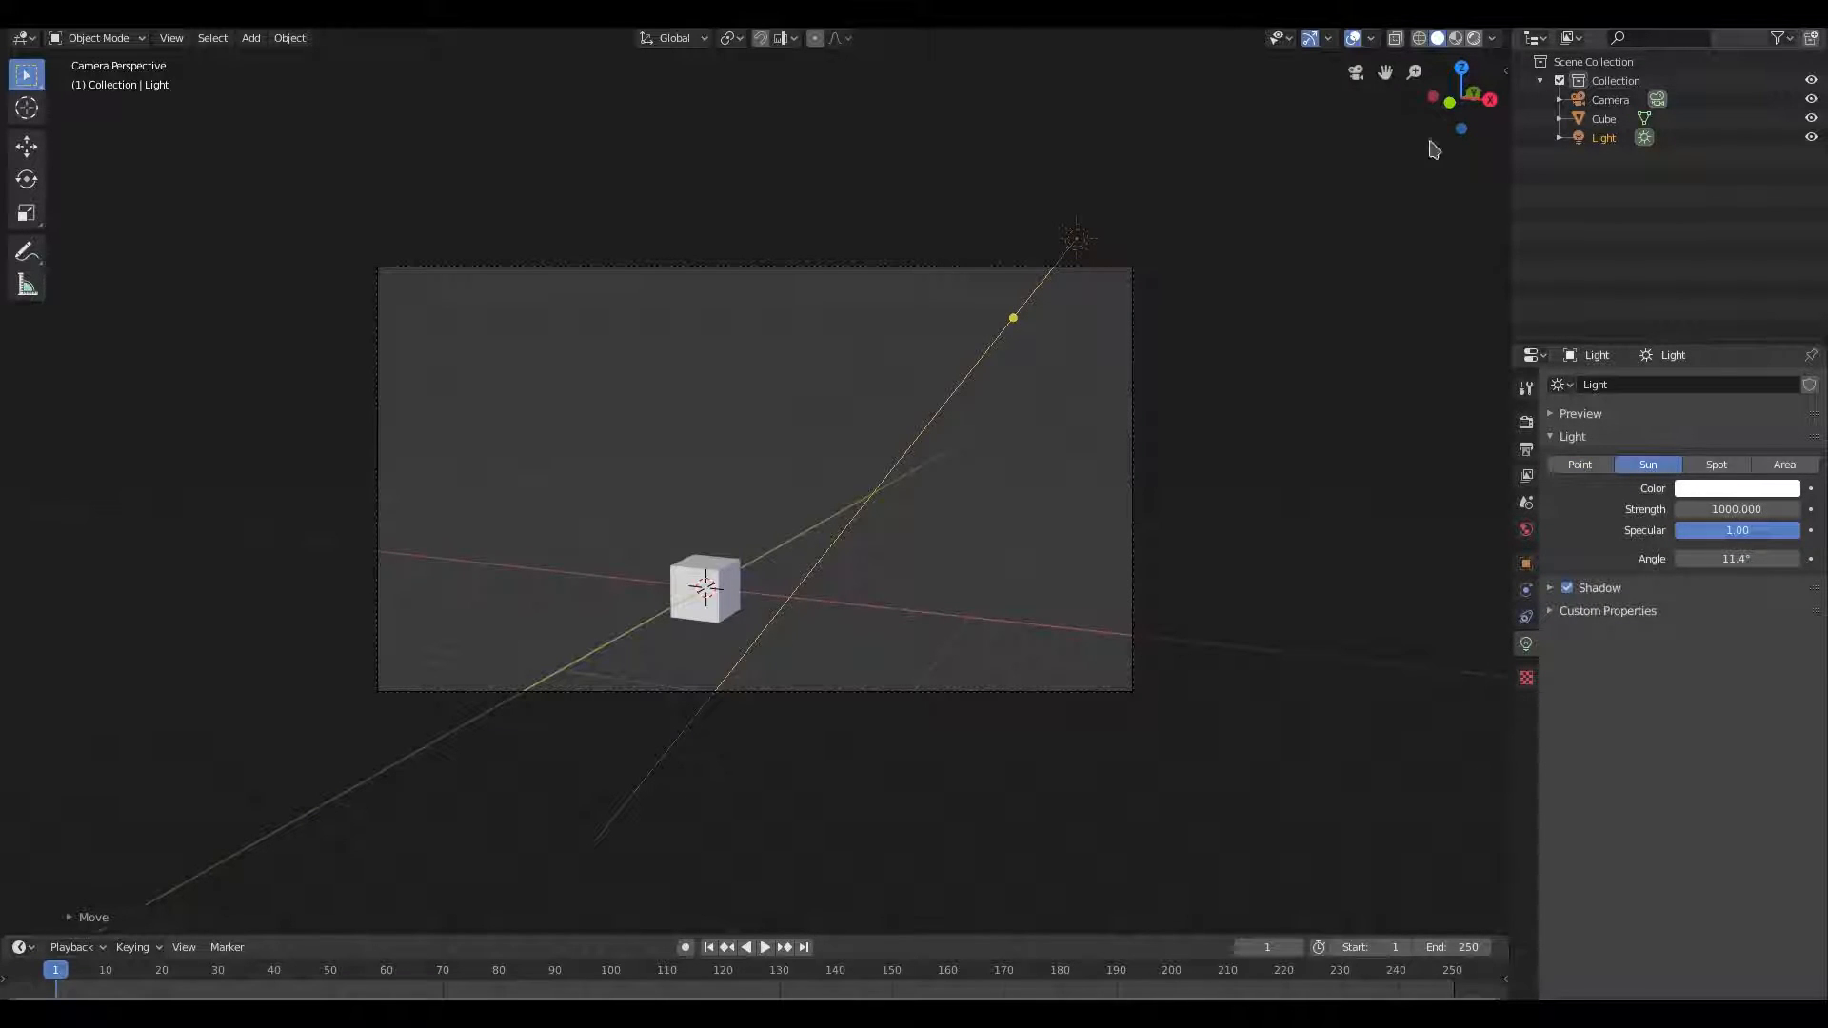
Switch the viewport to rendered shading and set the world background color to white
{"action": "left_click", "coordinate": [1456, 37]}
{"action": "left_click", "coordinate": [1474, 37]}
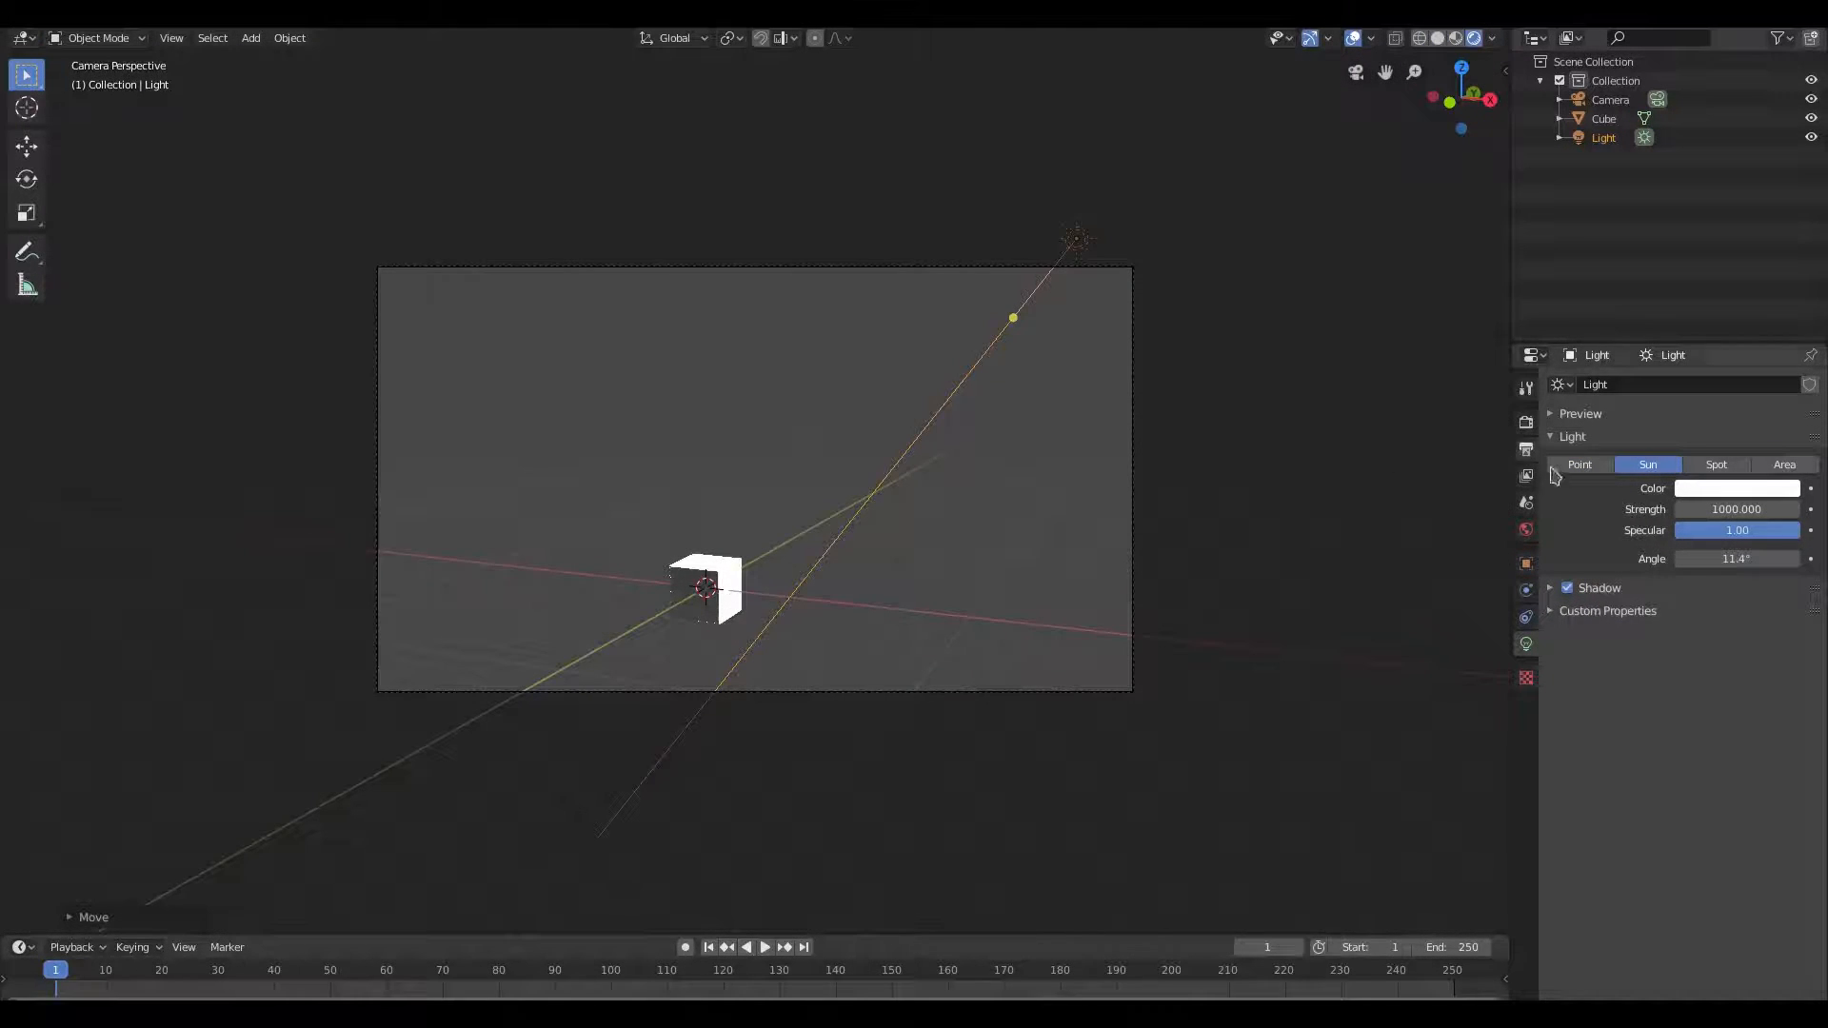
{"action": "left_click", "coordinate": [1526, 533]}
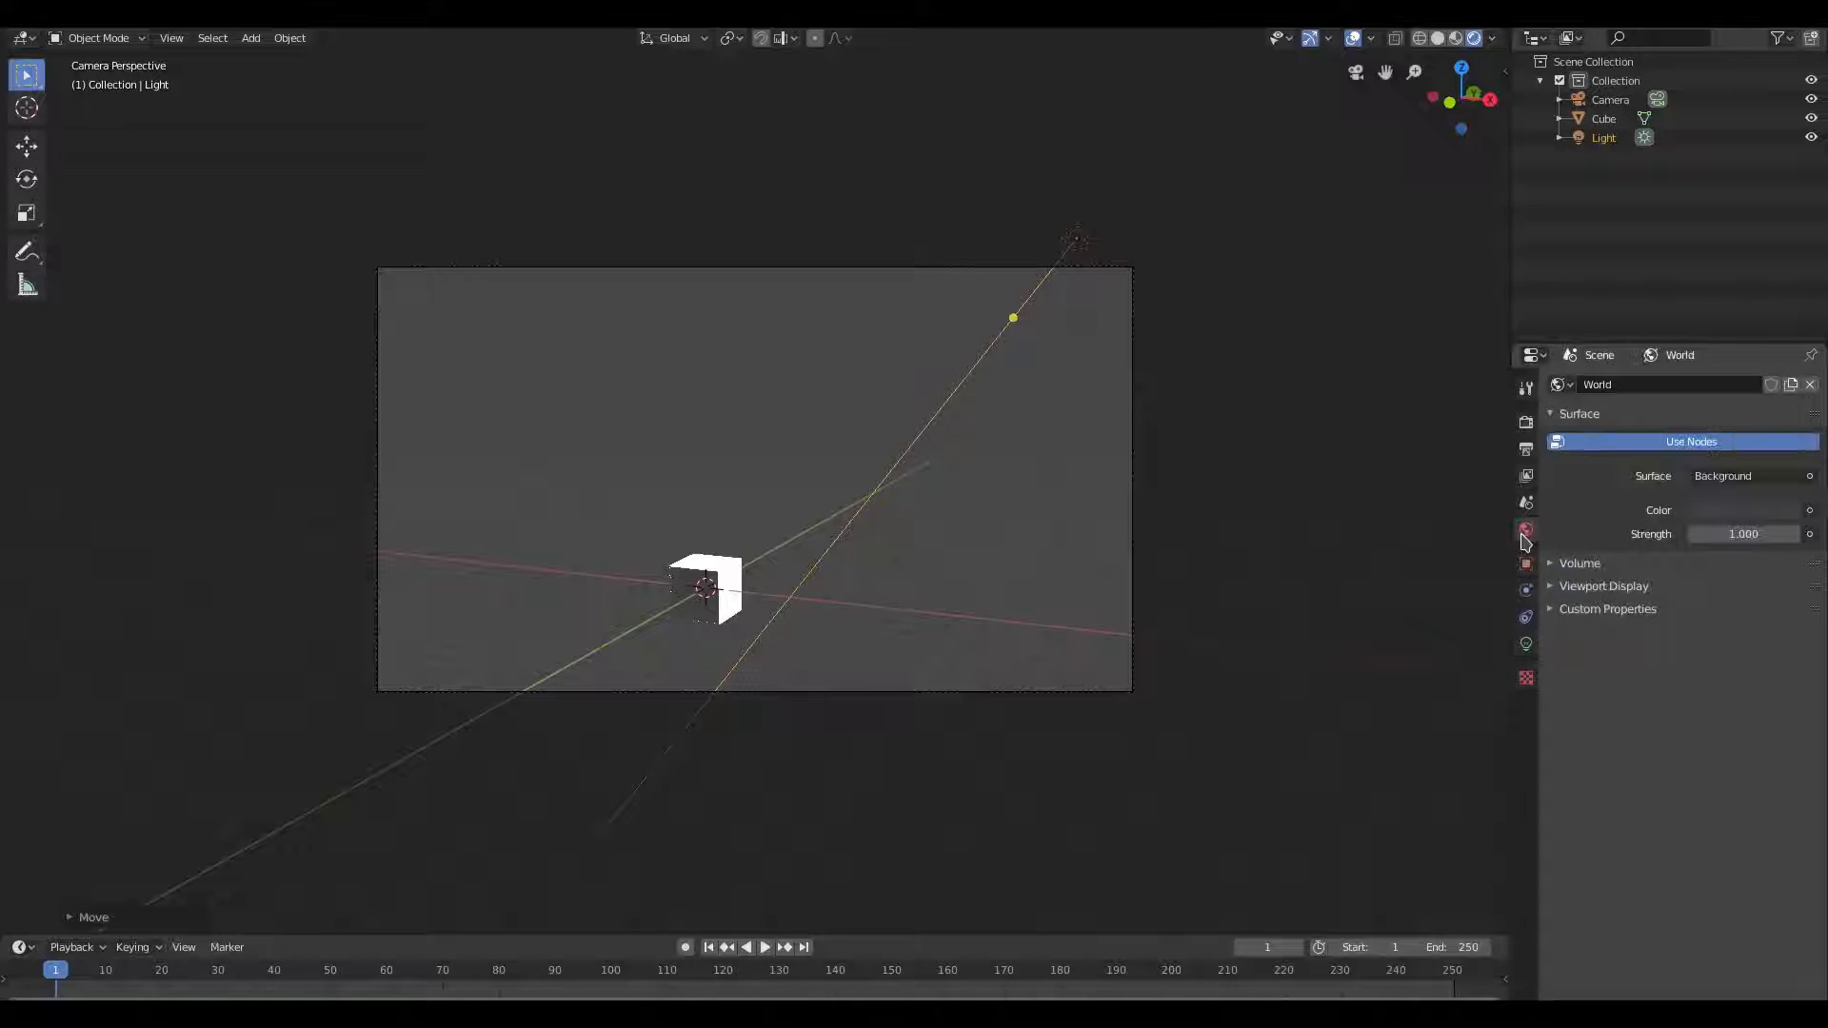
{"action": "left_click", "coordinate": [1699, 511]}
{"action": "left_click_drag", "start_coordinate": [1788, 335], "coordinate": [1787, 240]}
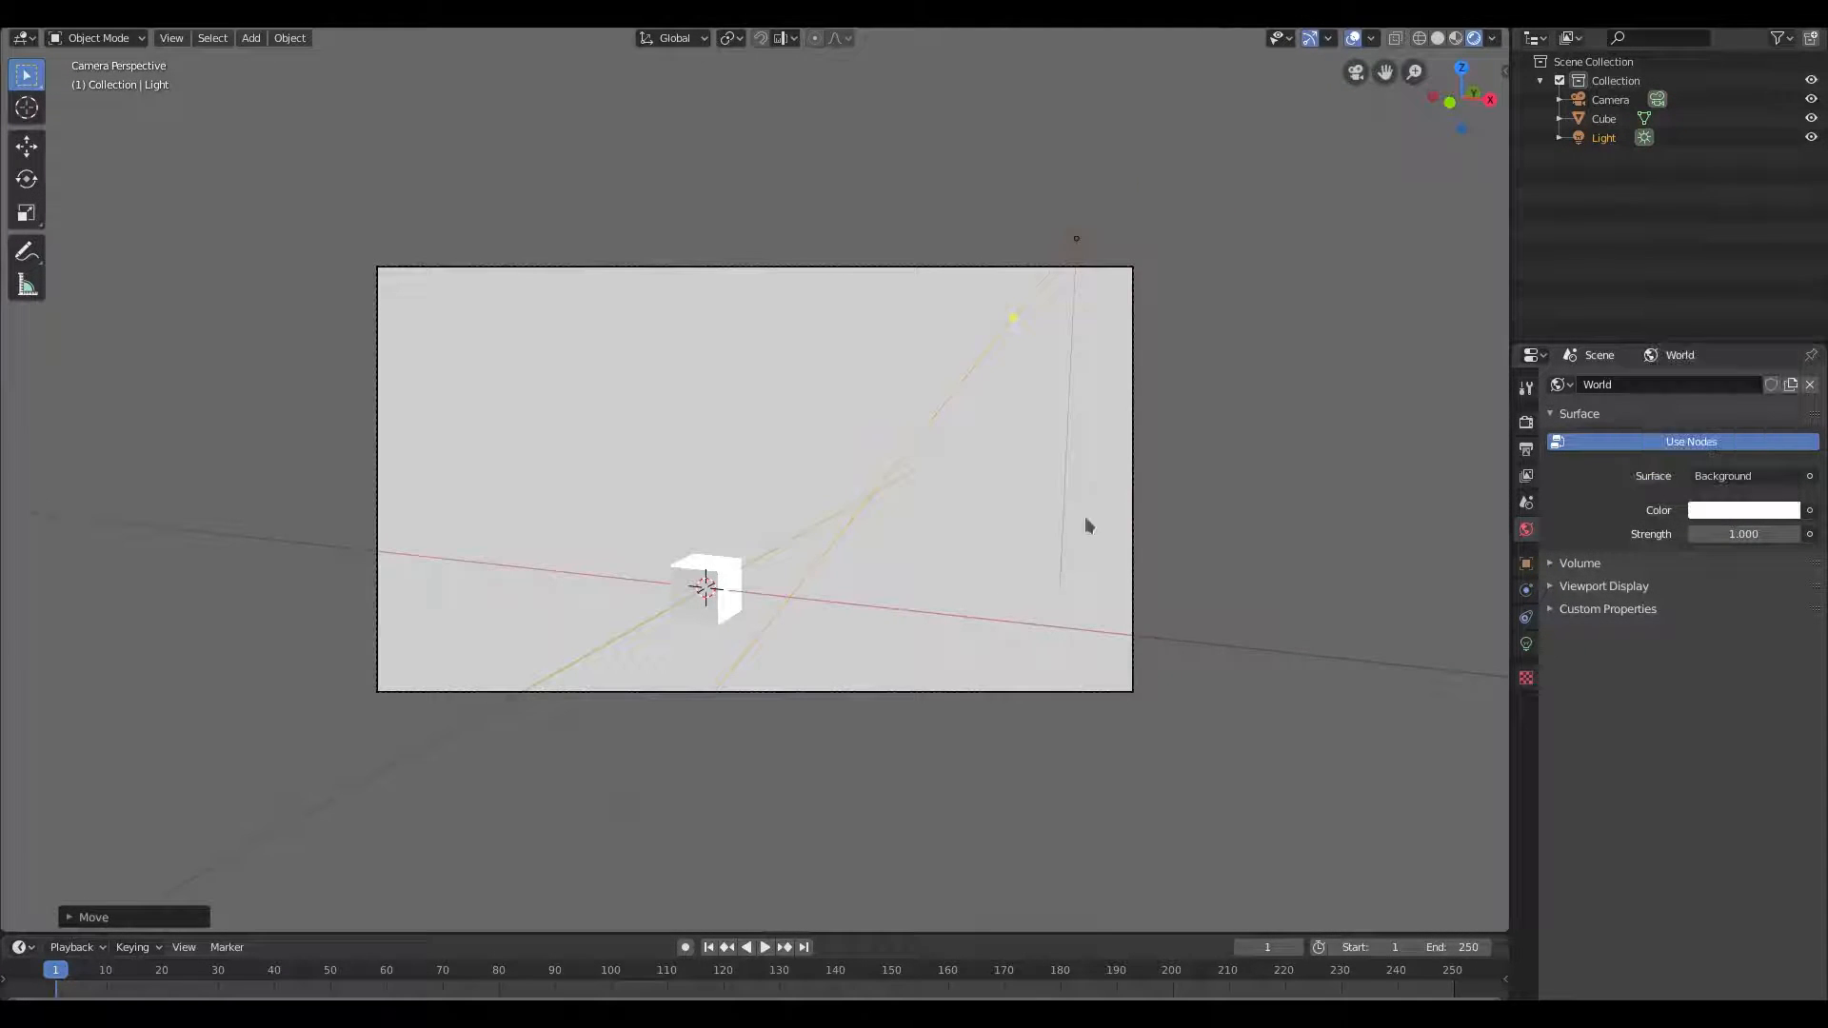
Set the View Transform in the scene's color management to Default
{"action": "left_click", "coordinate": [1527, 424]}
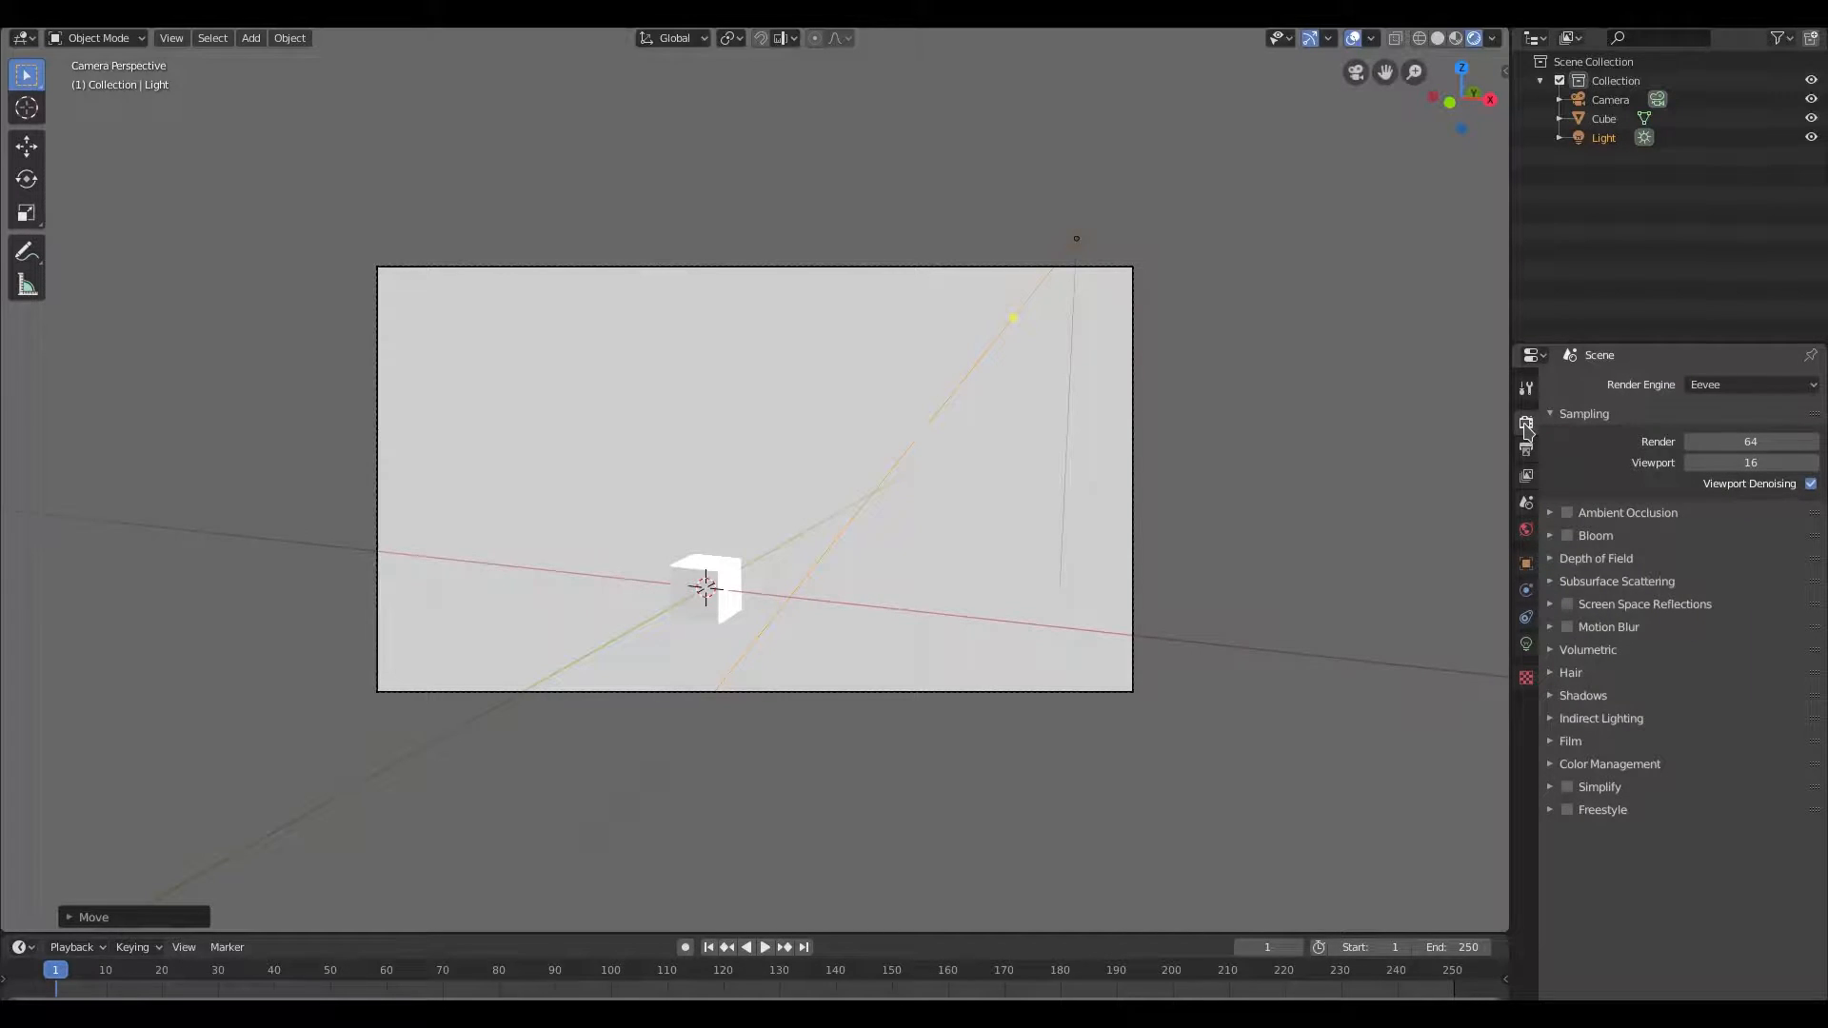
{"action": "left_click", "coordinate": [1624, 765]}
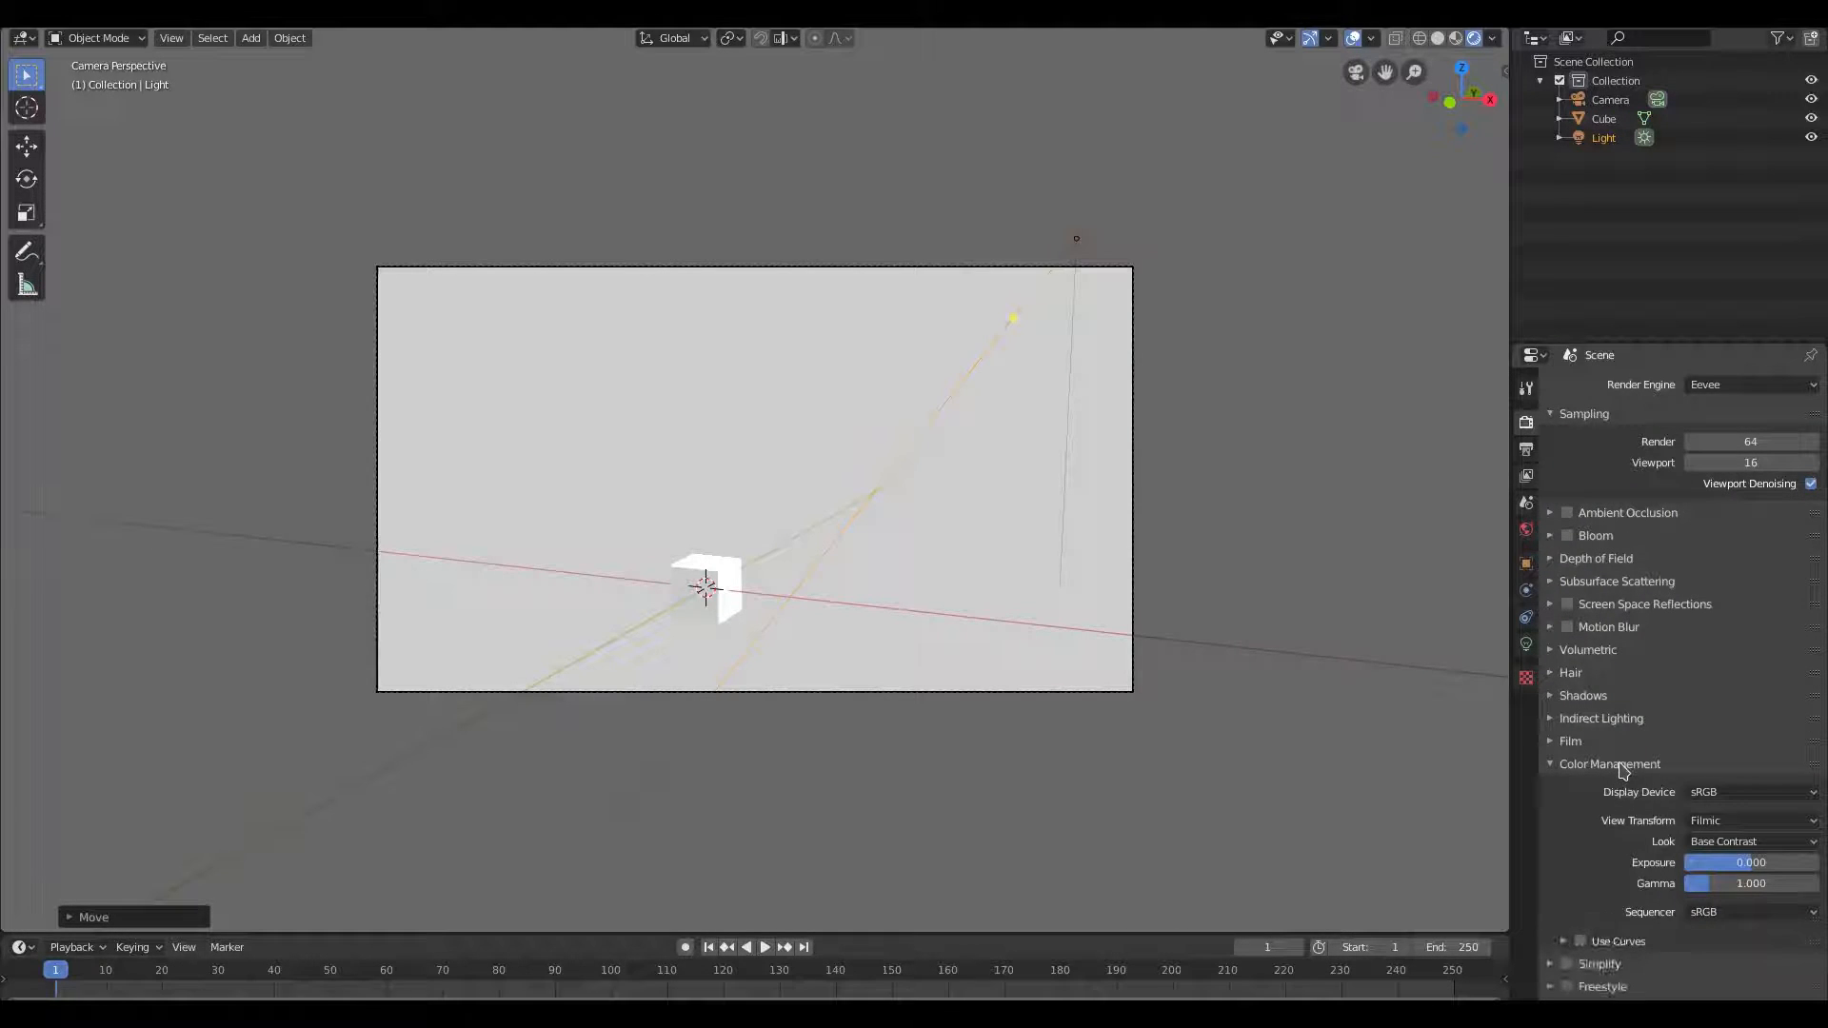
{"action": "left_click", "coordinate": [1733, 822]}
{"action": "left_click", "coordinate": [1724, 843]}
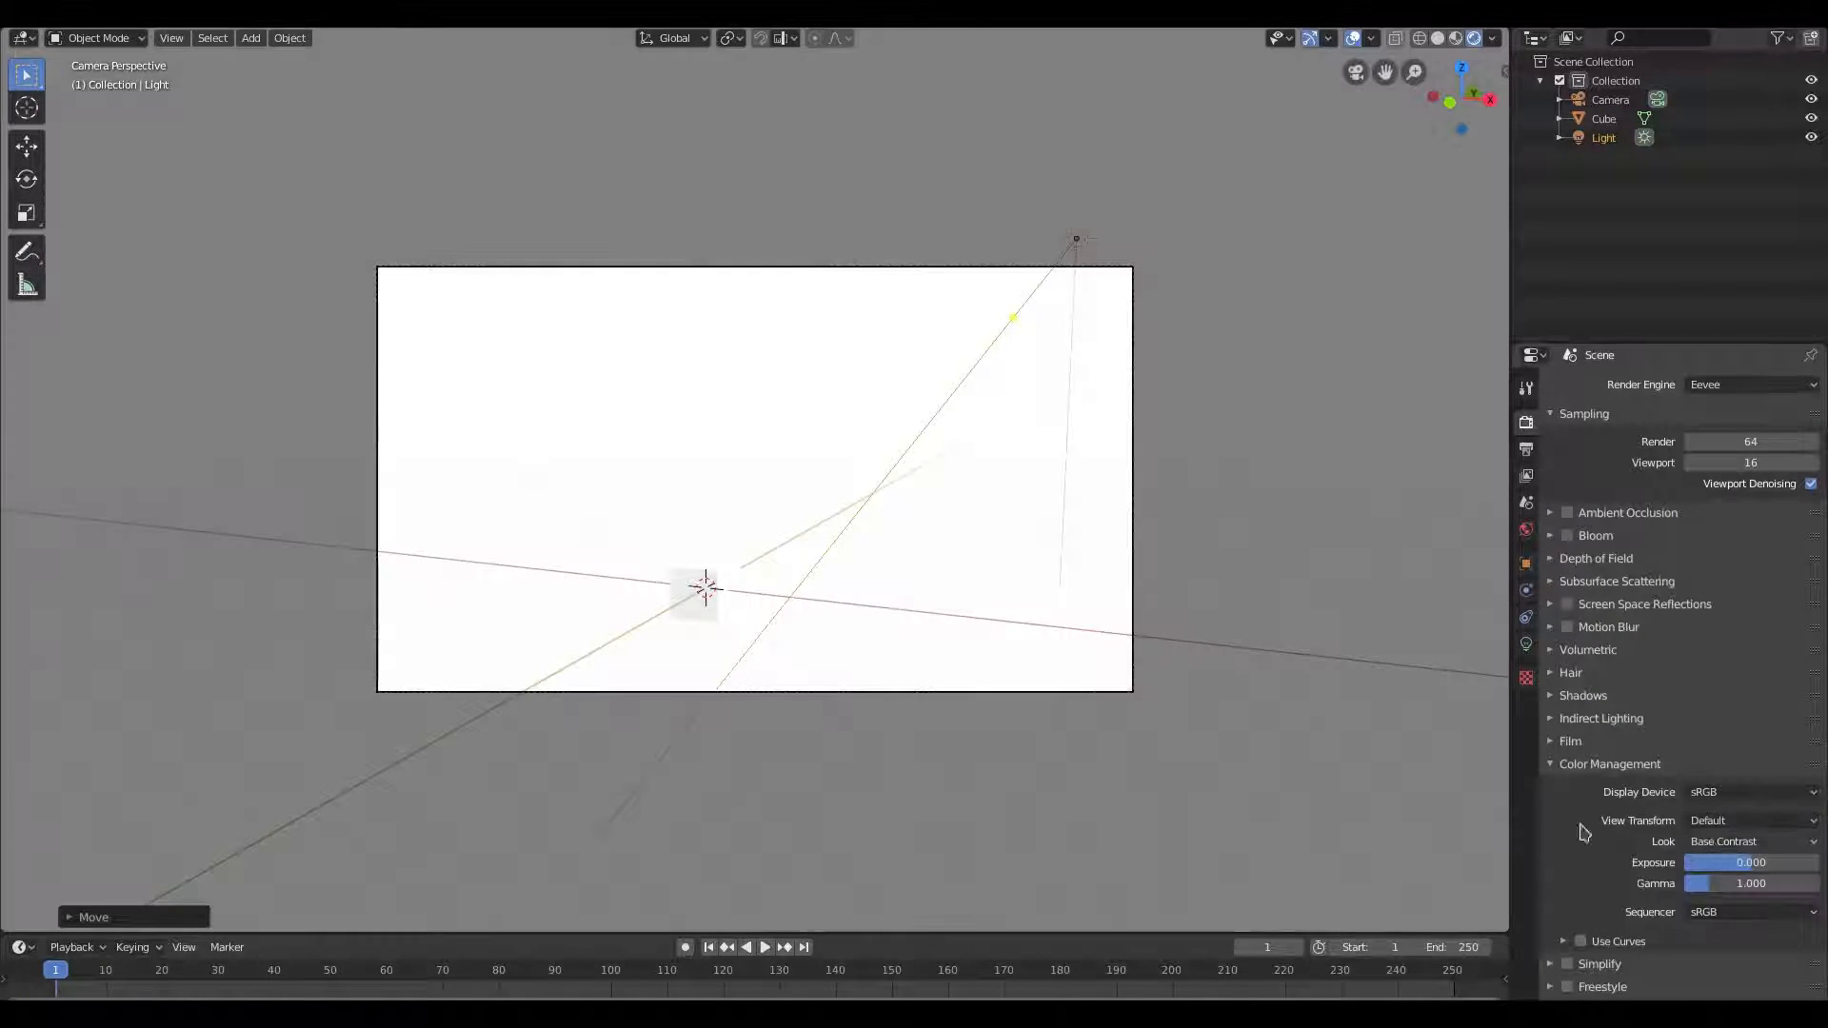
Scale the cube up uniformly and shift it toward the left of the camera frame
{"action": "left_click", "coordinate": [721, 598]}
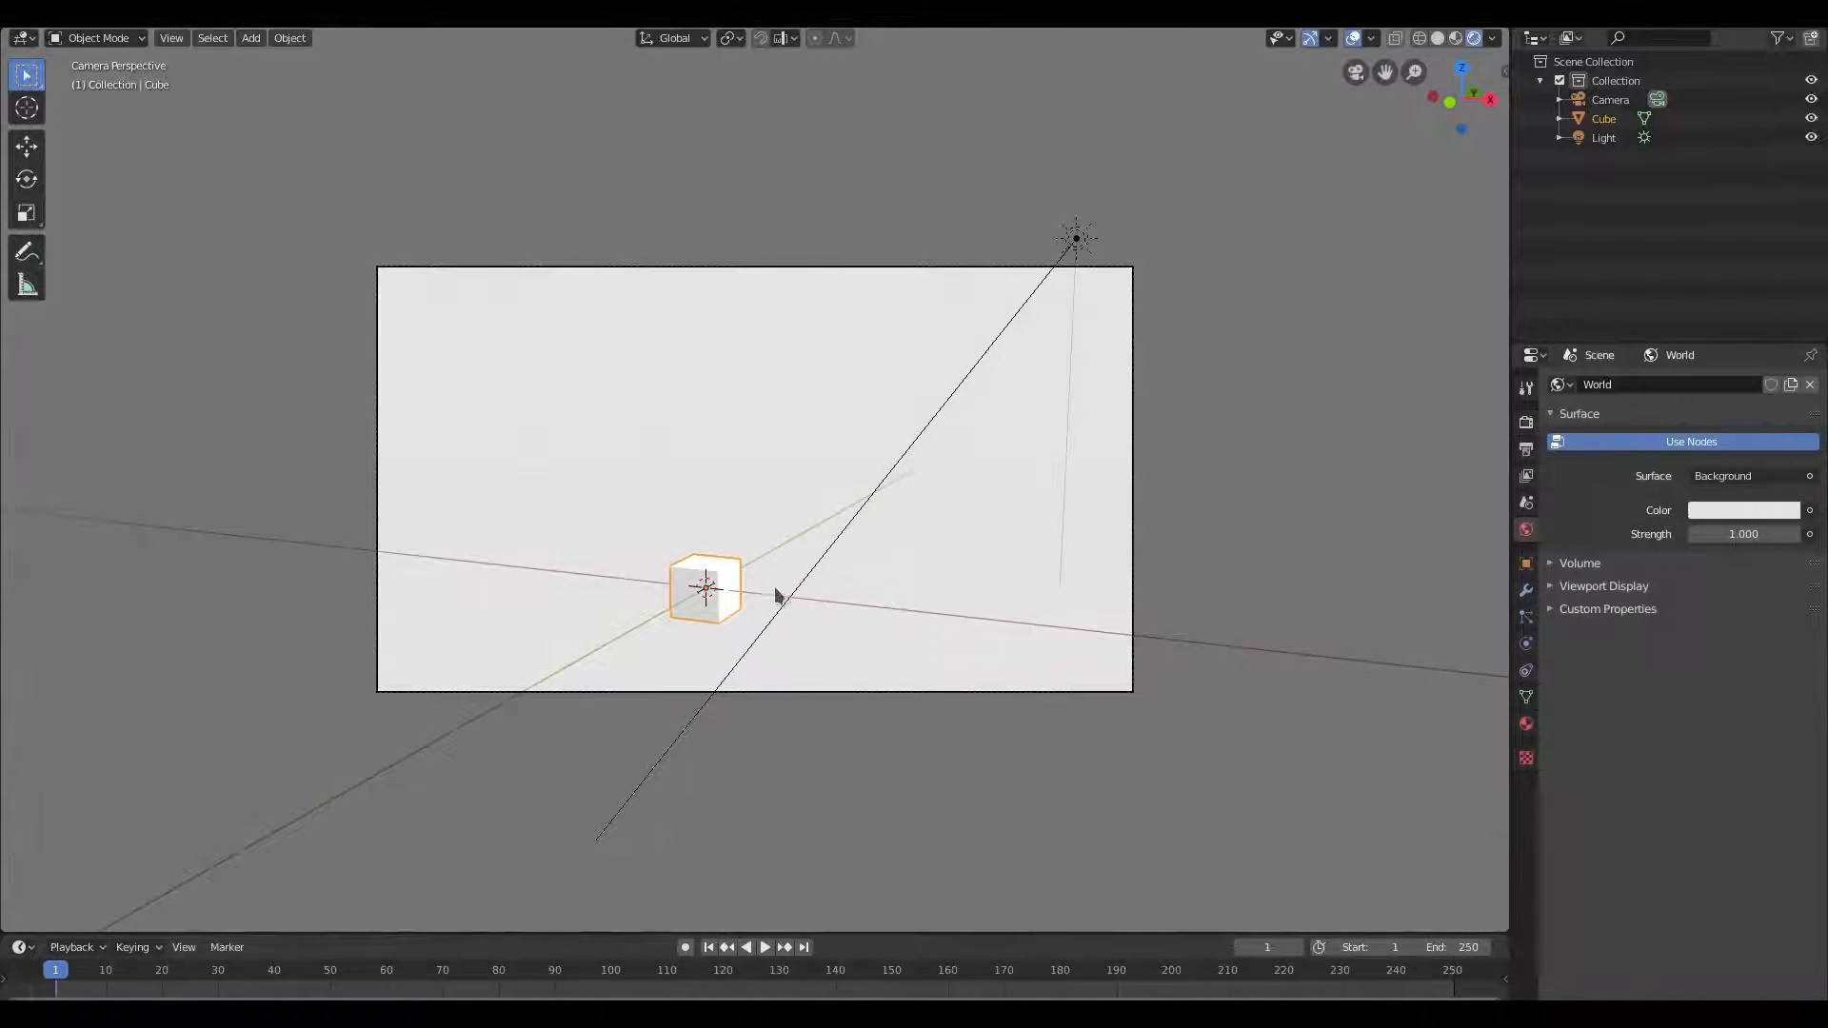
{"action": "scroll", "coordinate": [739, 620], "scroll_direction": "up", "scroll_amount": 2}
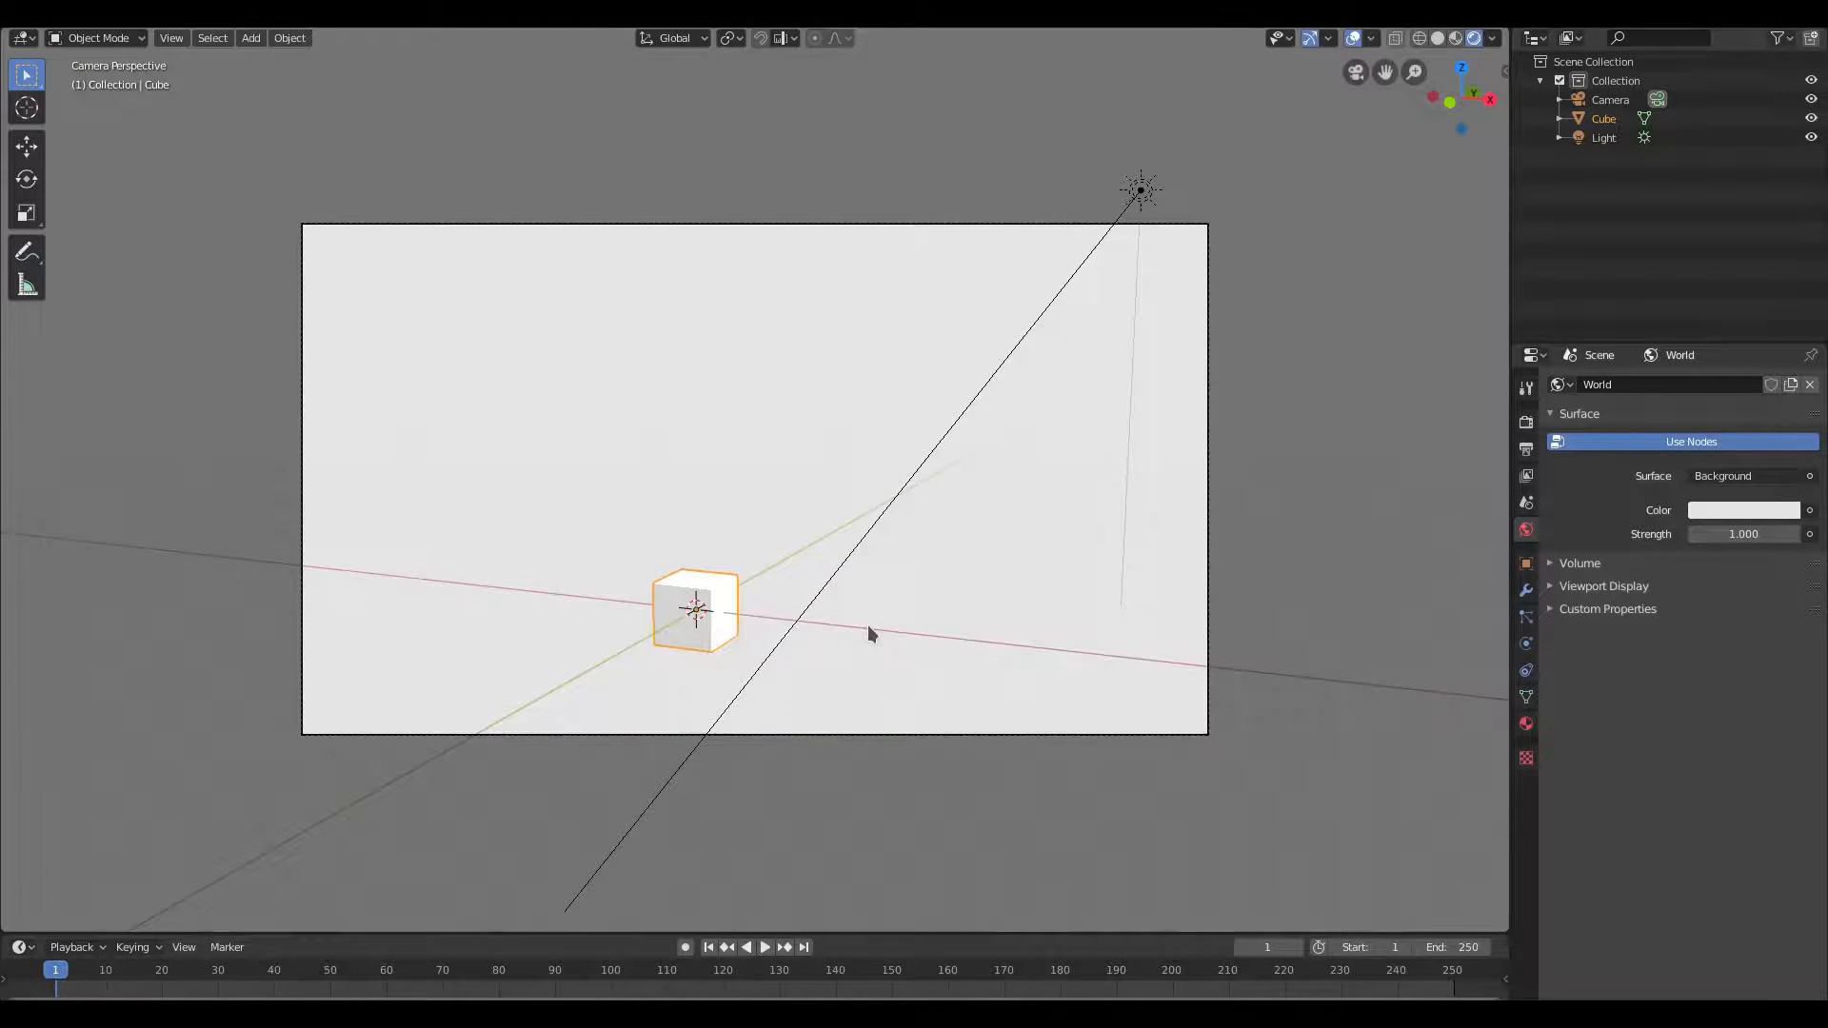
{"action": "key", "text": "s"}
{"action": "left_click", "coordinate": [1068, 625]}
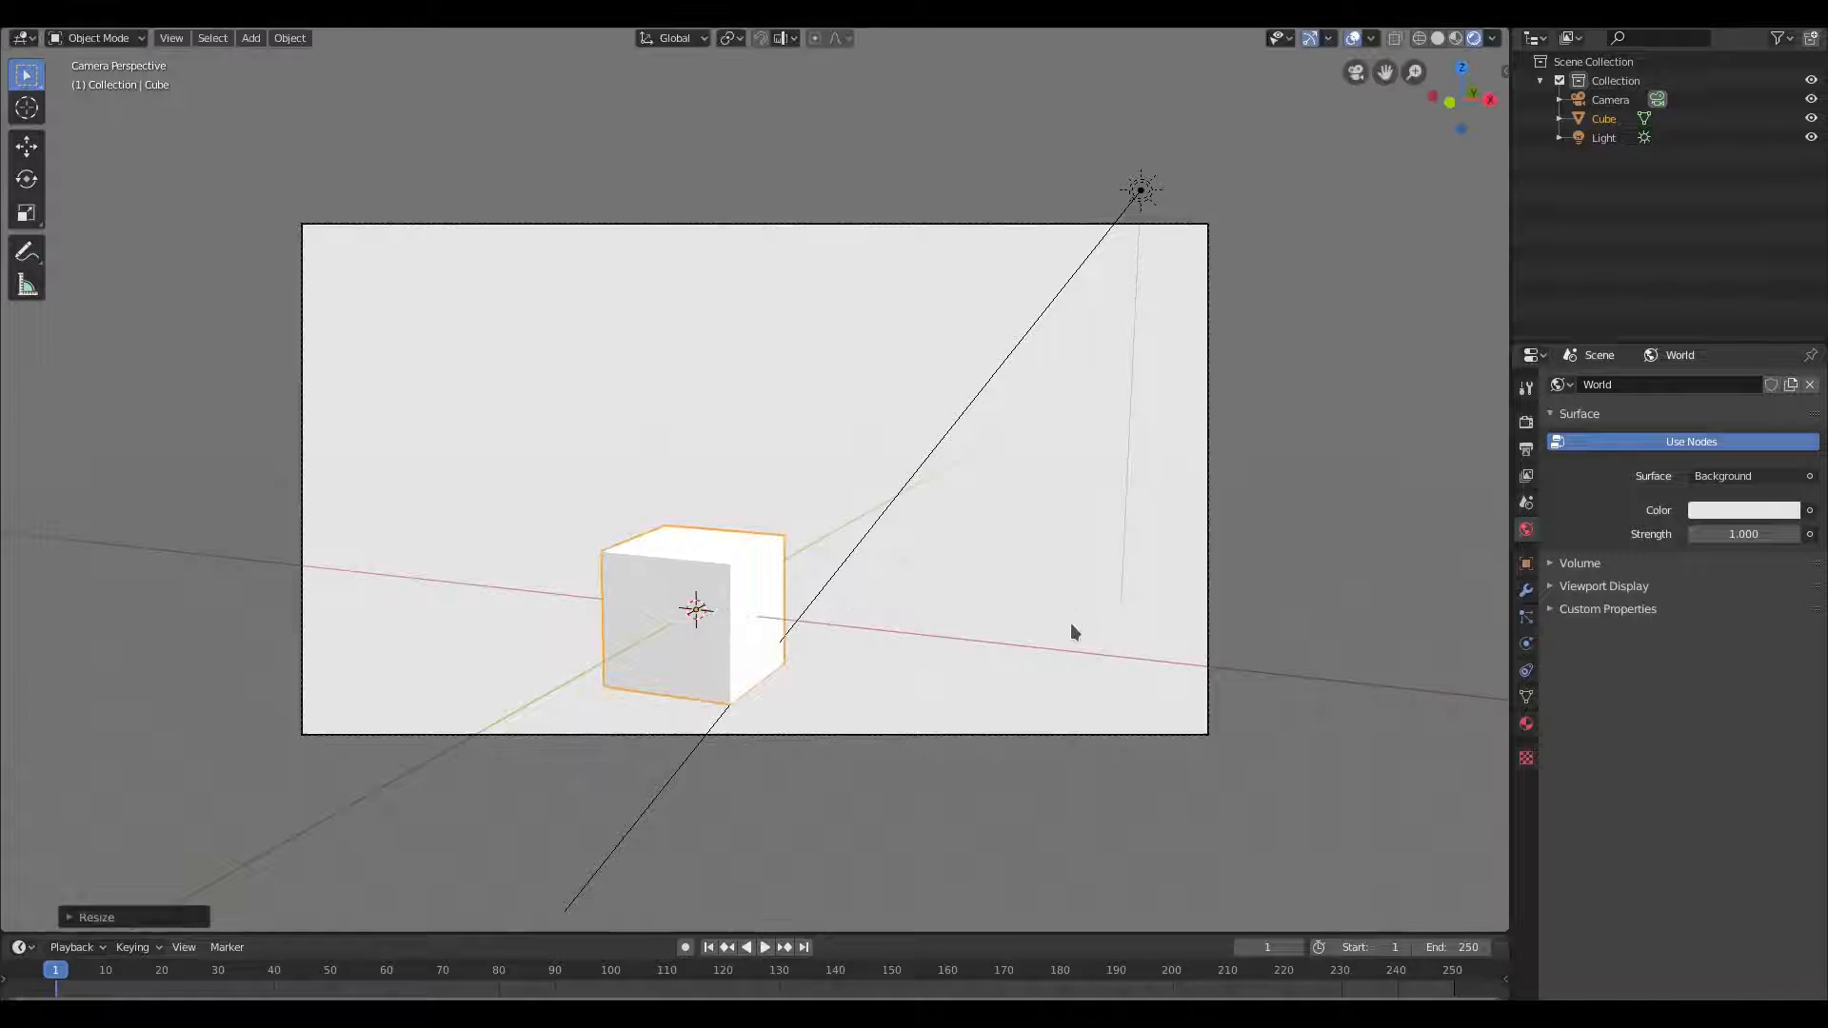
{"action": "key", "text": "g"}
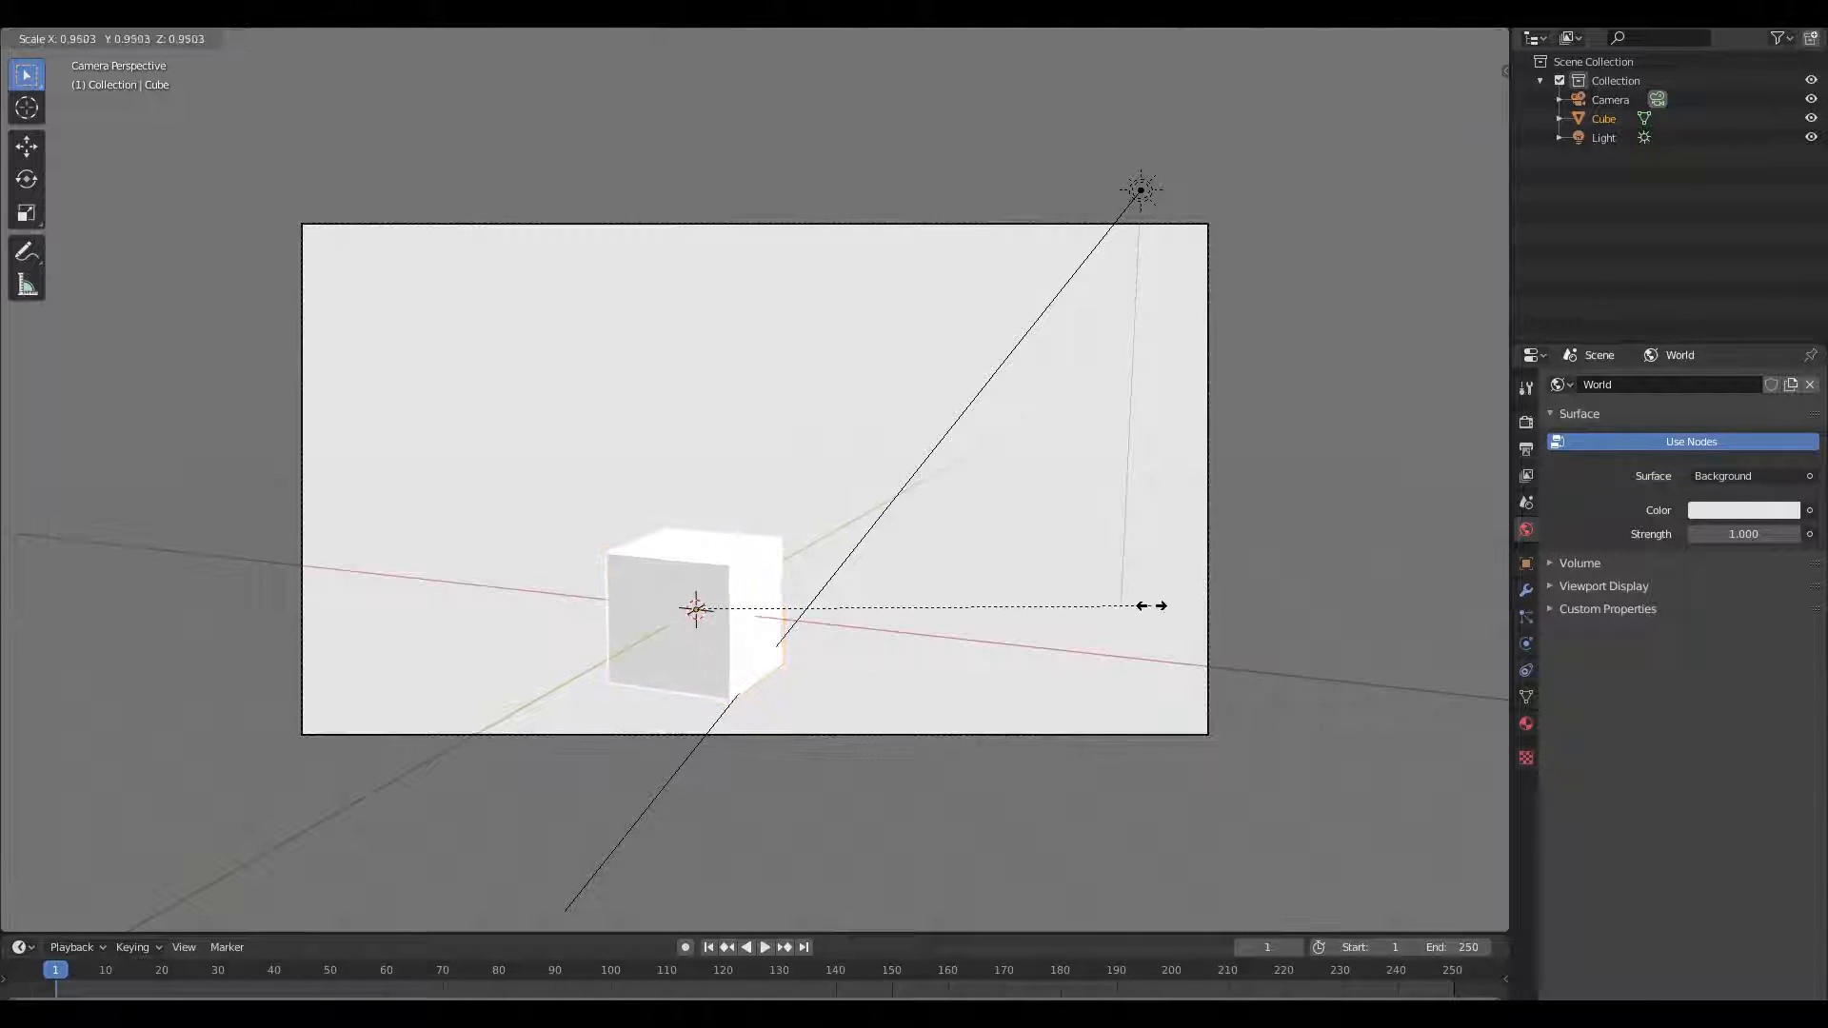
{"action": "left_click", "coordinate": [1052, 606]}
Stretch the cube along Z into a tall pillar and position it at the lower left of the camera frame, its base below the edge
{"action": "key", "text": "s"}
{"action": "key", "text": "z"}
{"action": "left_click", "coordinate": [428, 859]}
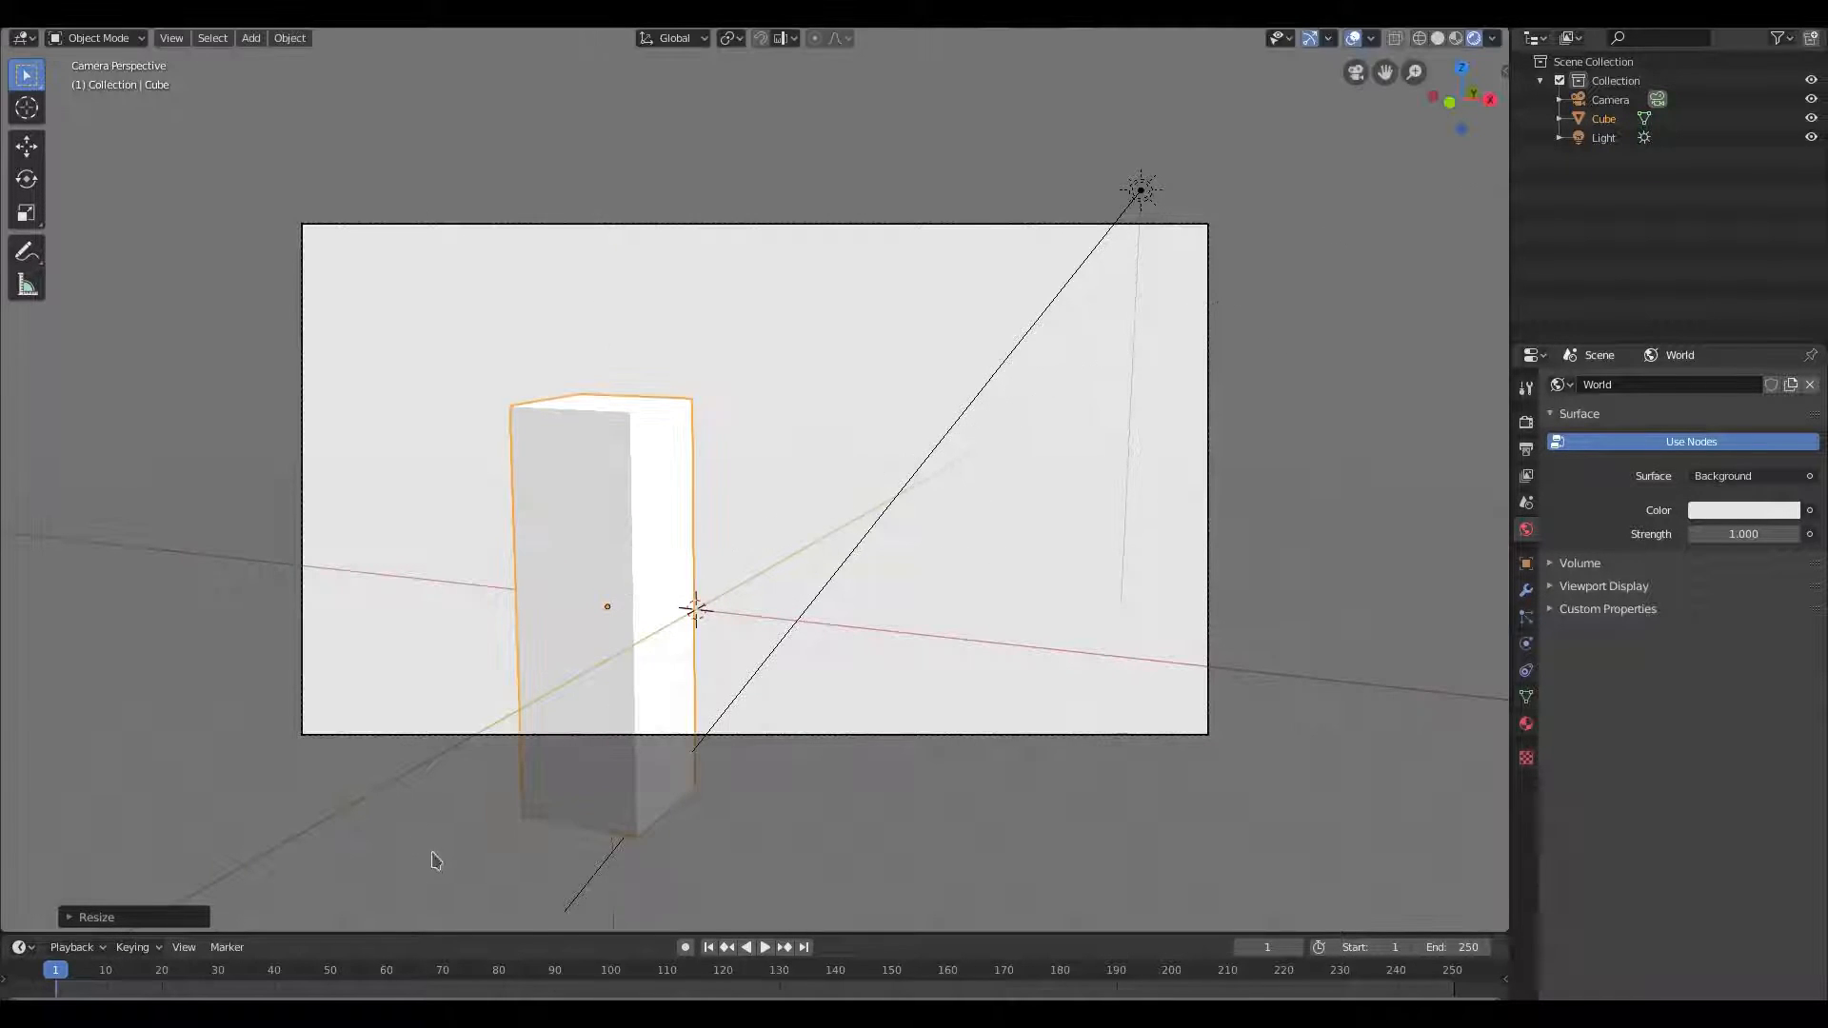
{"action": "key", "text": "g"}
{"action": "left_click", "coordinate": [923, 687]}
{"action": "key", "text": "s"}
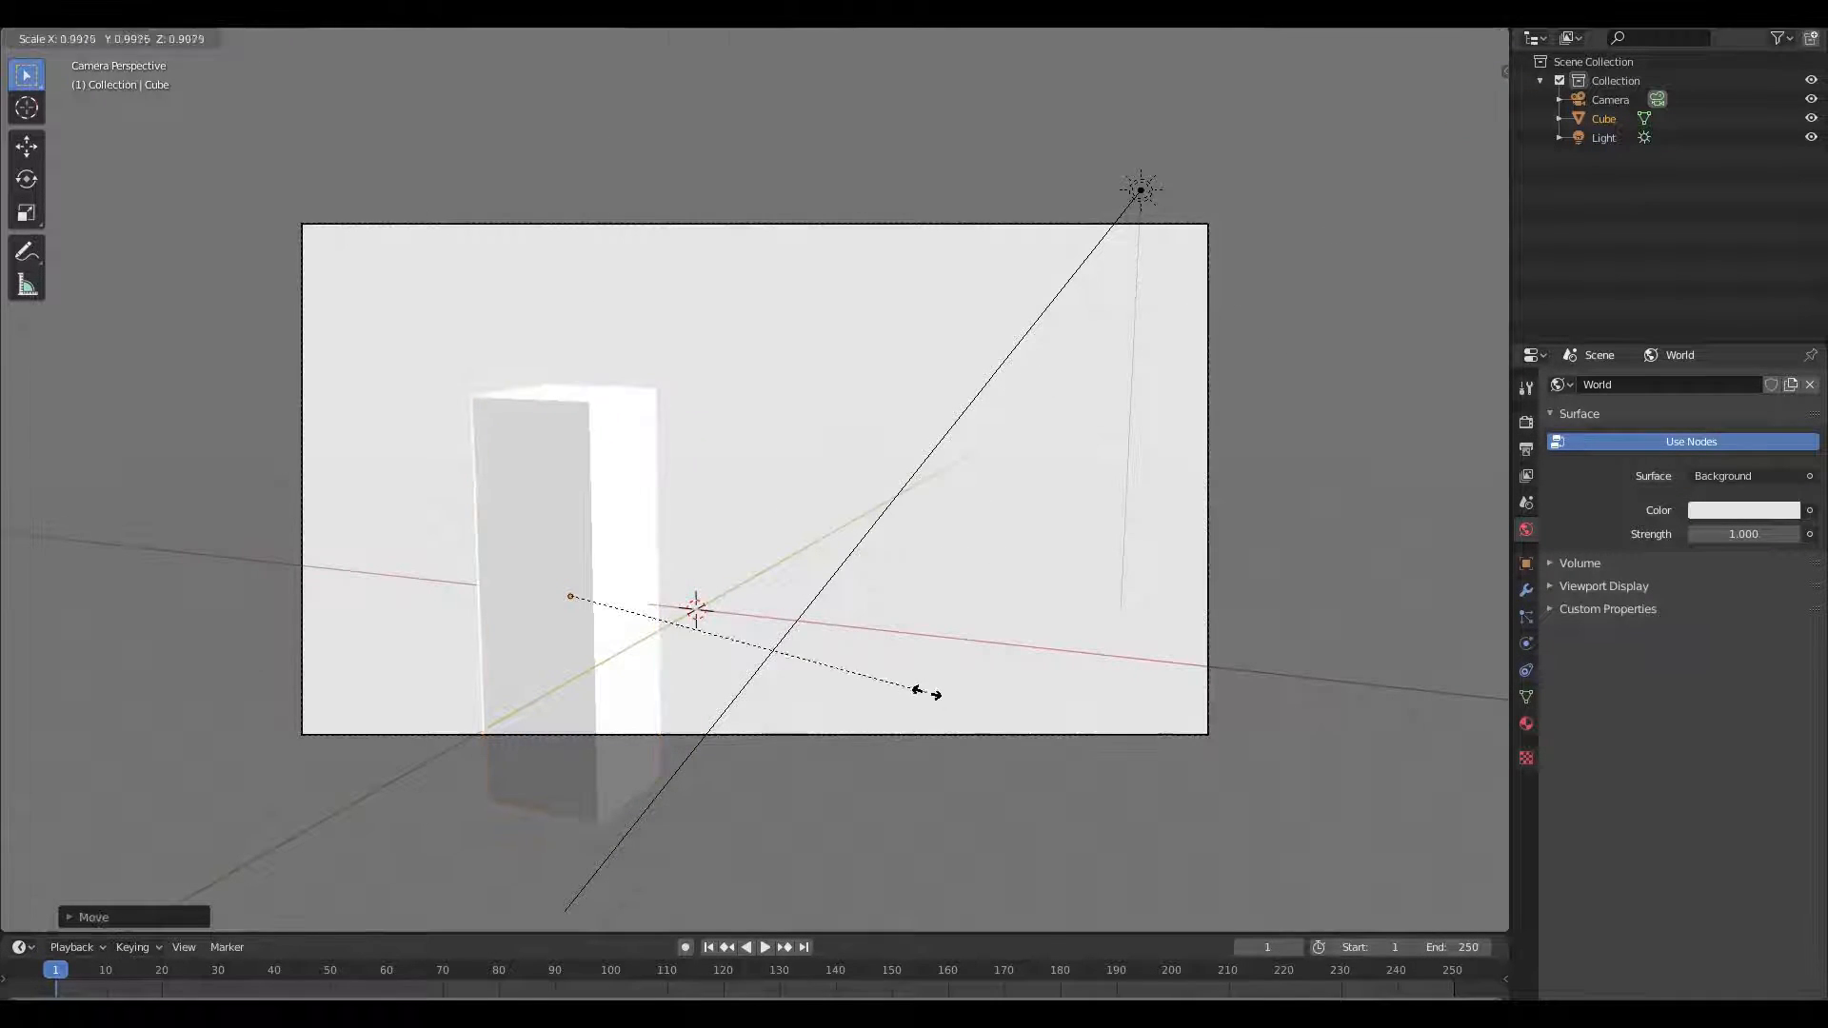
{"action": "key", "text": "z"}
{"action": "left_click", "coordinate": [839, 681]}
{"action": "key", "text": "g"}
{"action": "left_click", "coordinate": [839, 708]}
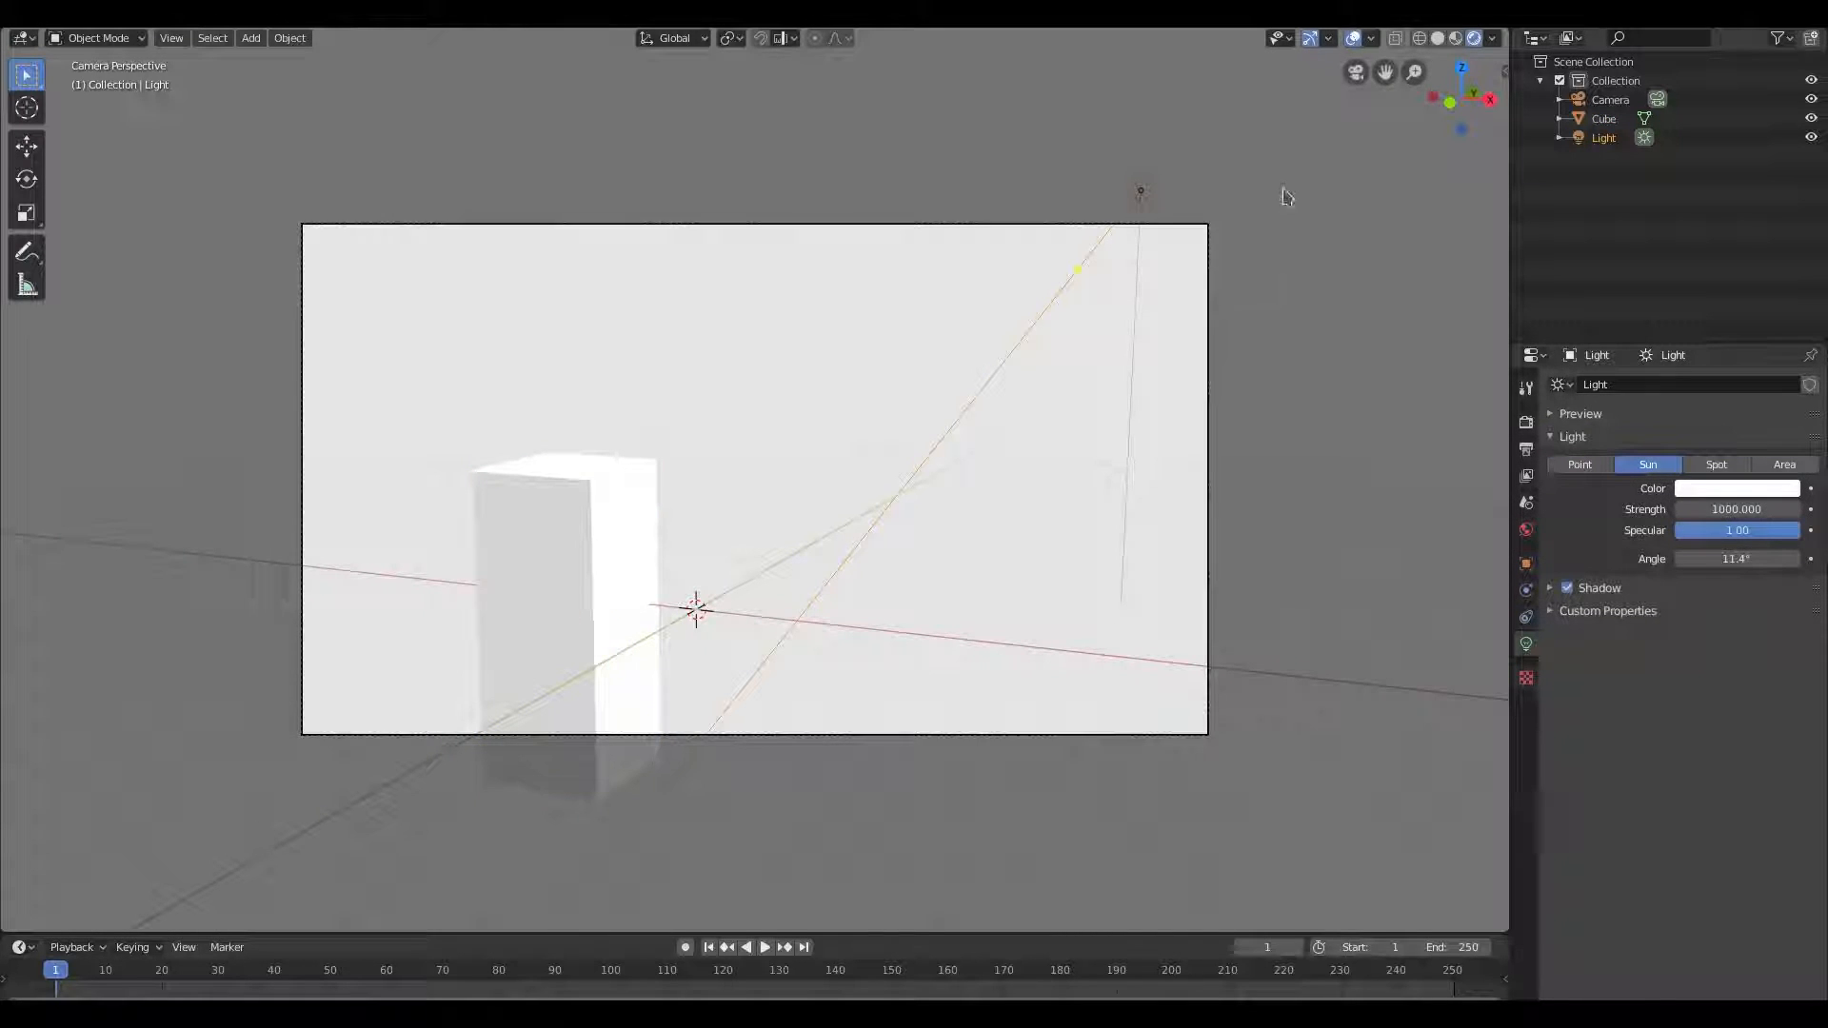
Duplicate the sun light to the lower-left side of the pillar and rotate the copy about the Z axis
{"action": "key", "text": "shift+d"}
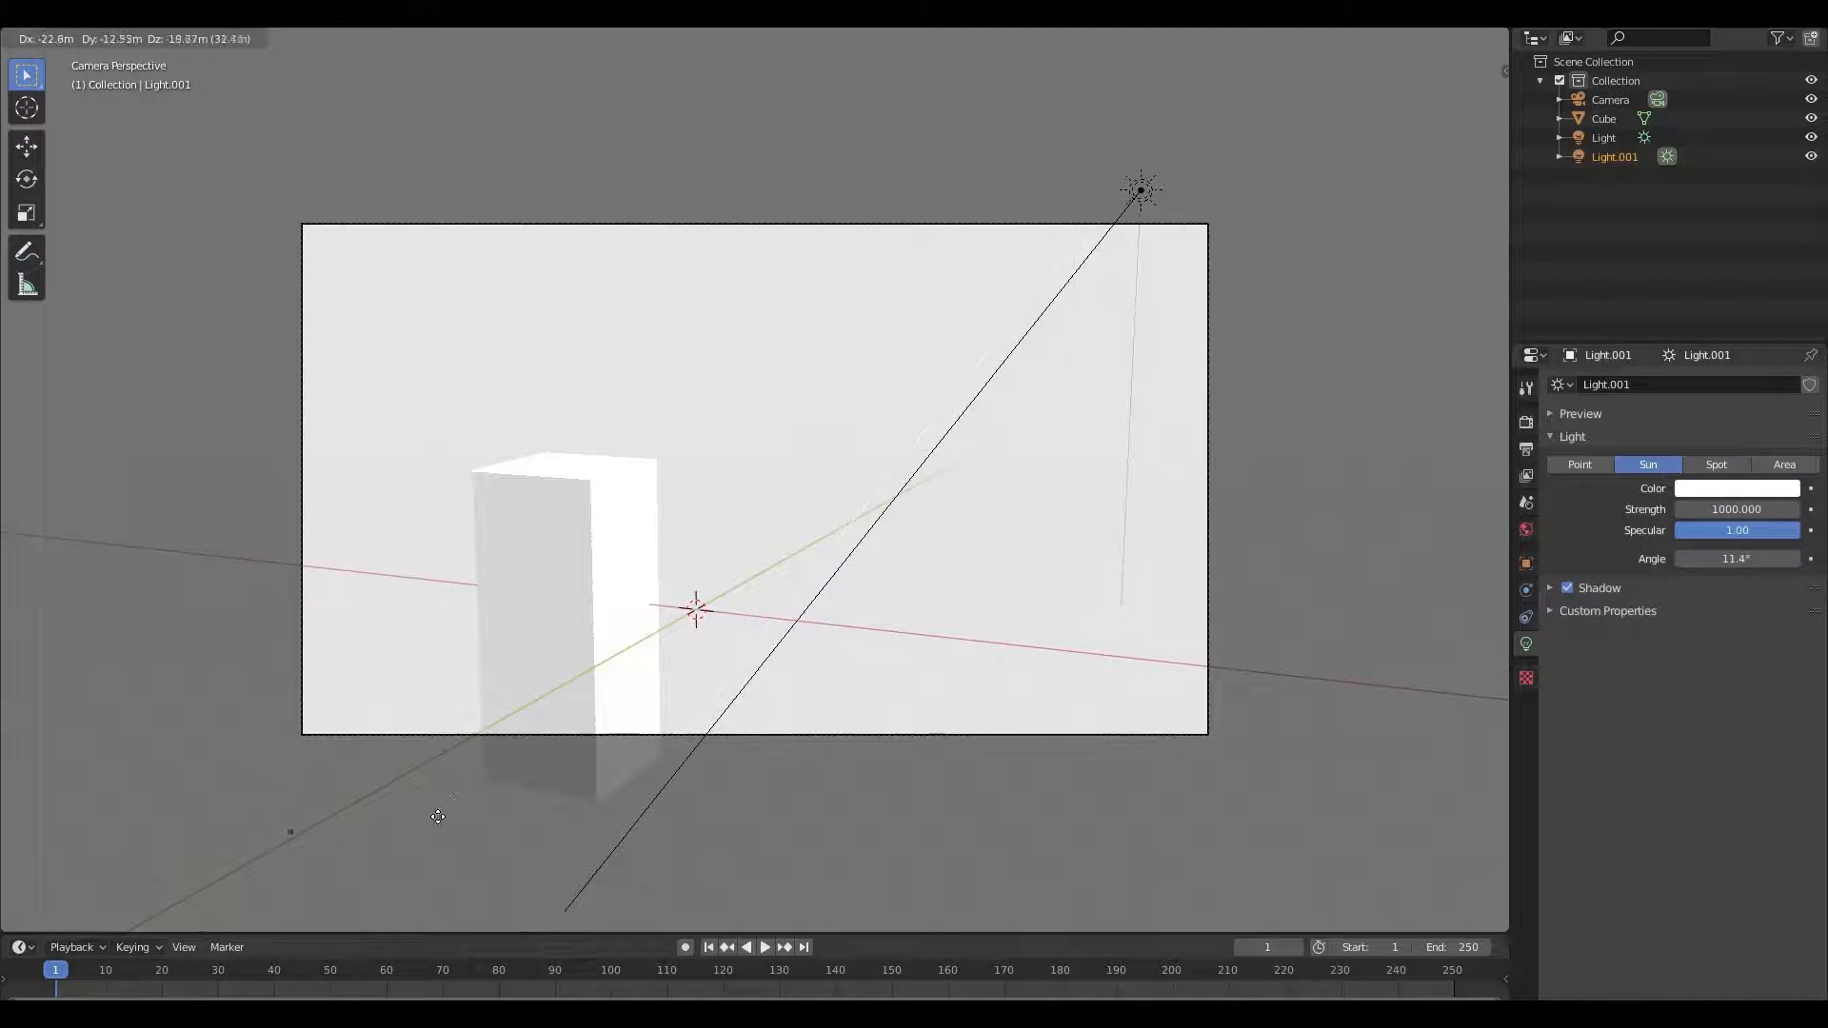
{"action": "right_click", "coordinate": [436, 781]}
{"action": "middle_click_drag", "start_coordinate": [437, 781], "coordinate": [1041, 808]}
{"action": "key", "text": "r"}
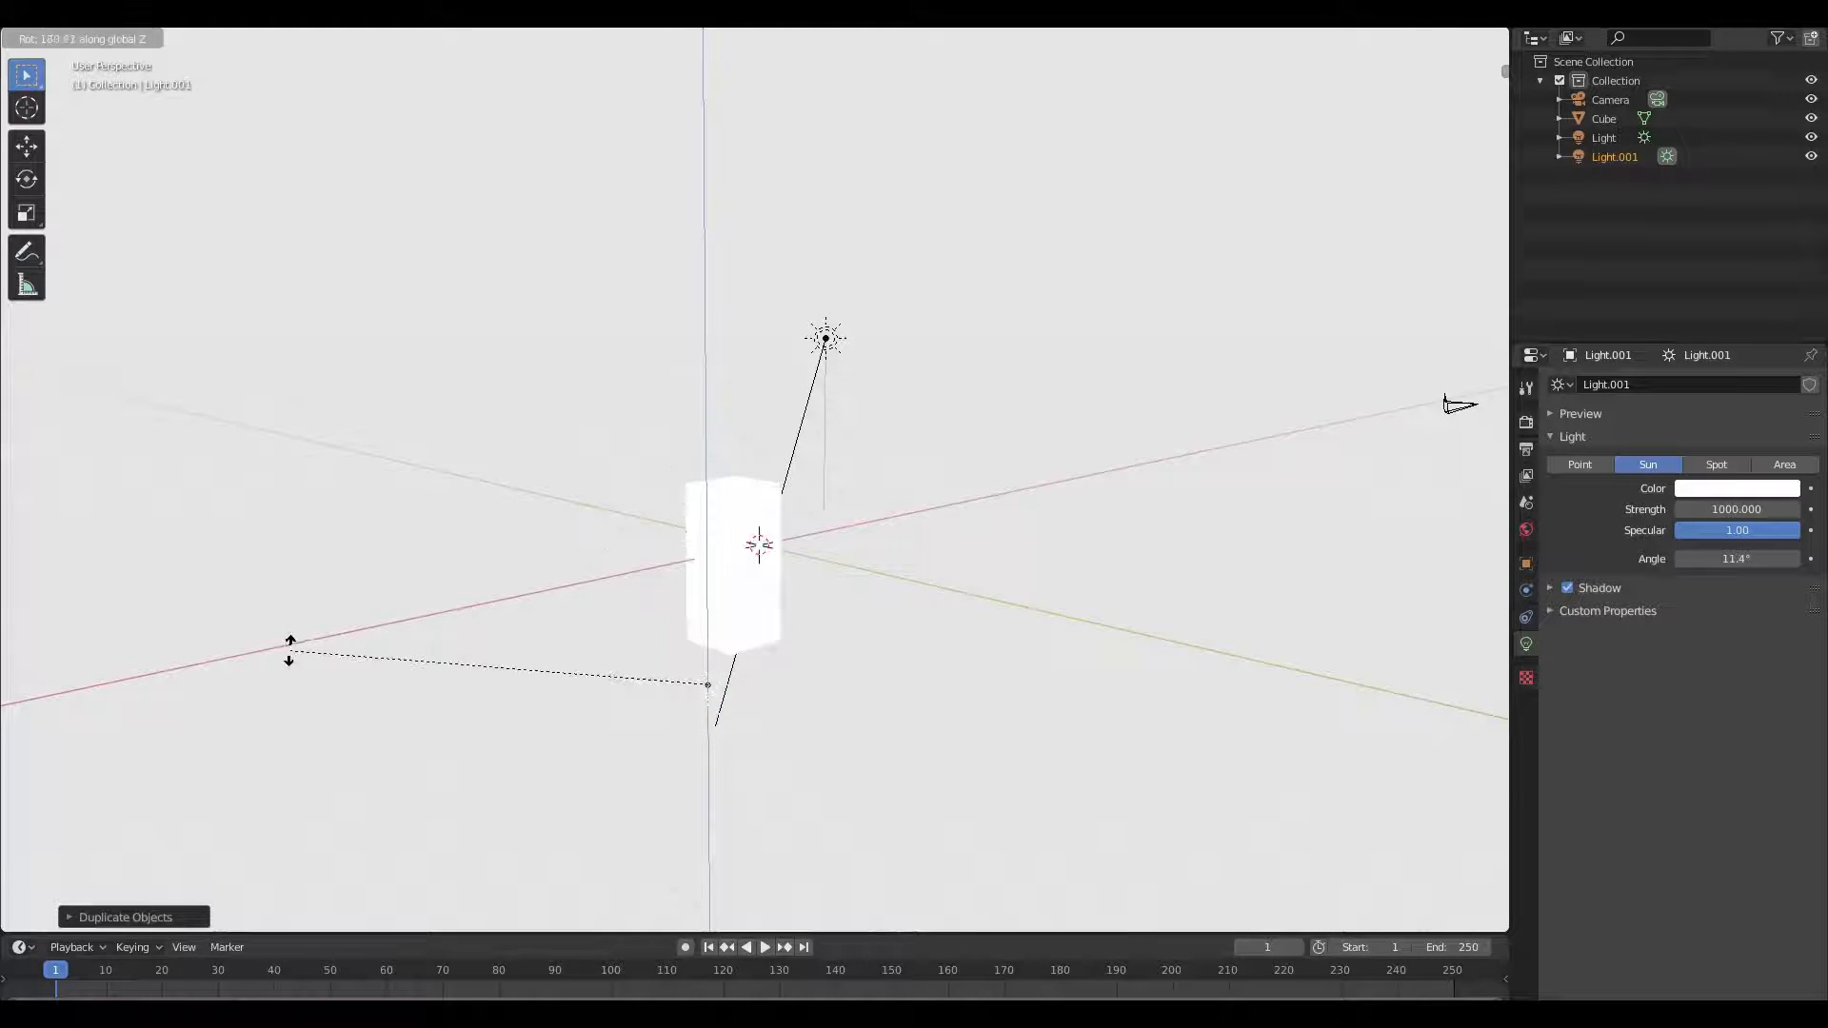
{"action": "left_click", "coordinate": [295, 652]}
Tilt the duplicated sun about the Y axis so it shines up toward the pillar at a steeper angle
{"action": "middle_click_drag", "start_coordinate": [771, 734], "coordinate": [934, 506]}
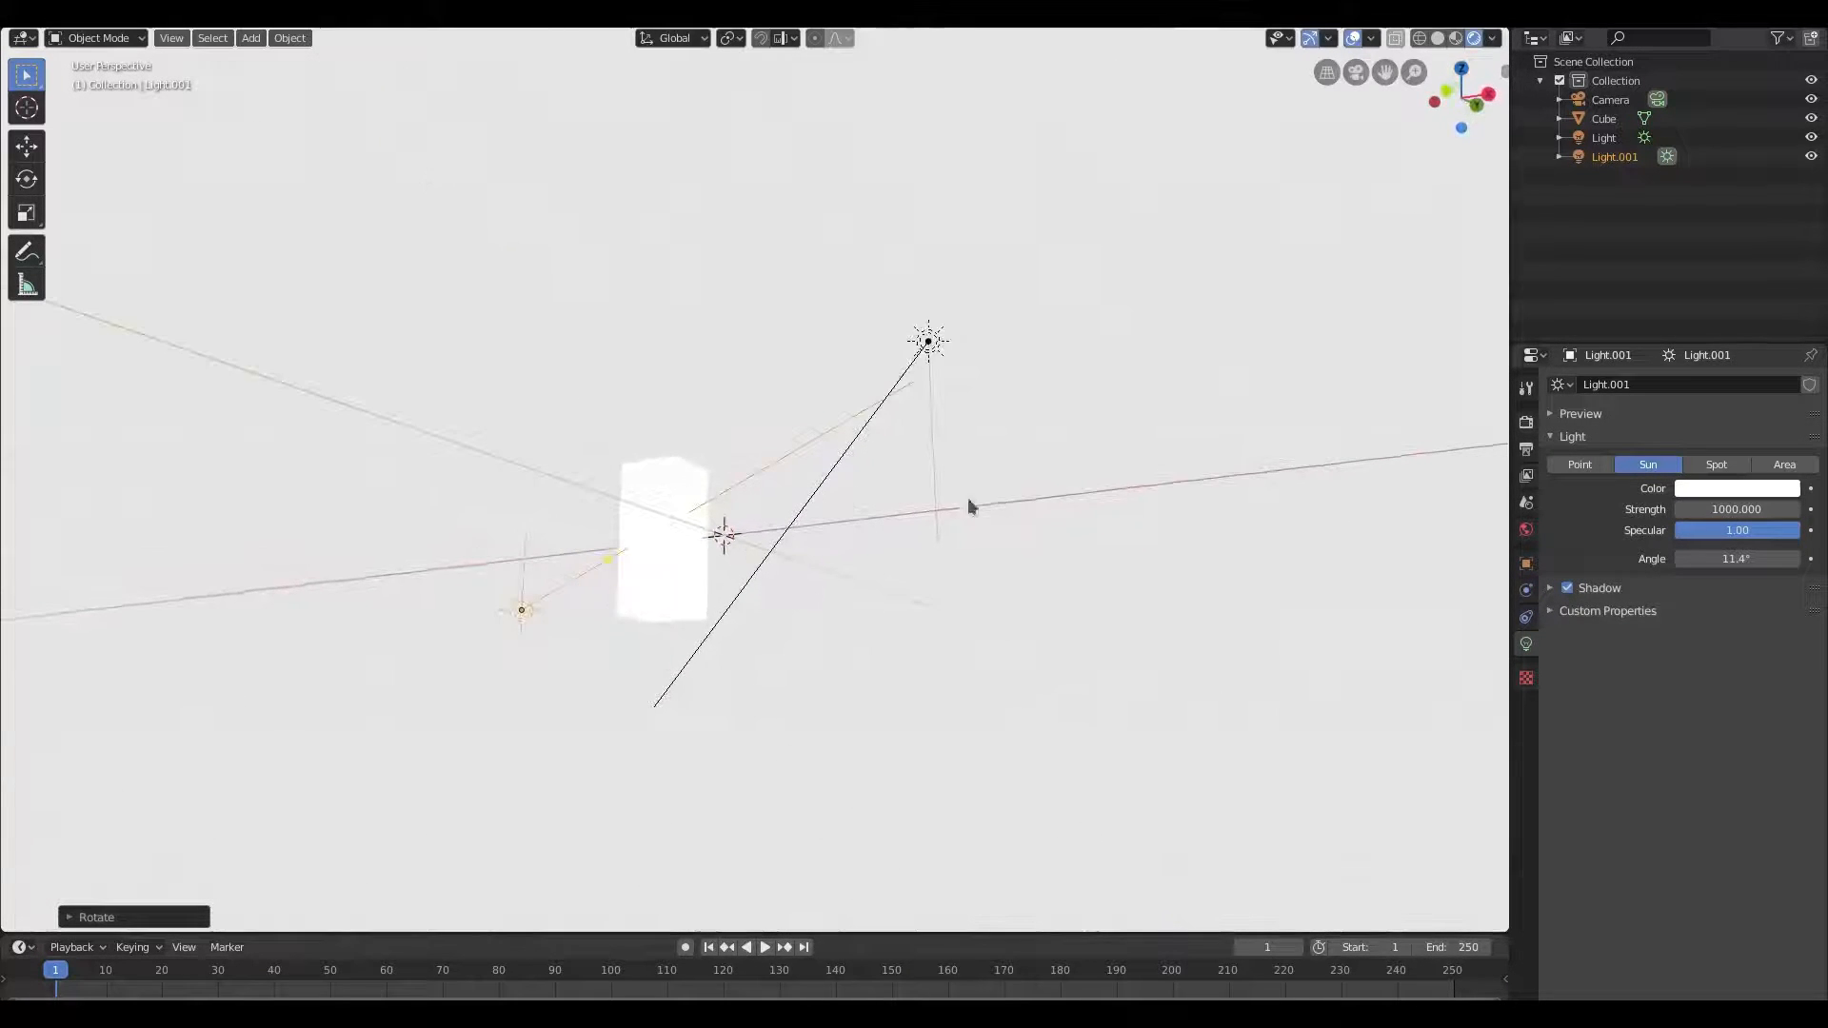
{"action": "key", "text": "r"}
{"action": "key", "text": "y"}
{"action": "left_click", "coordinate": [1041, 285]}
{"action": "middle_click_drag", "start_coordinate": [779, 453], "coordinate": [1089, 506]}
Try strengths of 500, 100 and 20 on the duplicated sun
{"action": "left_click", "coordinate": [1731, 505]}
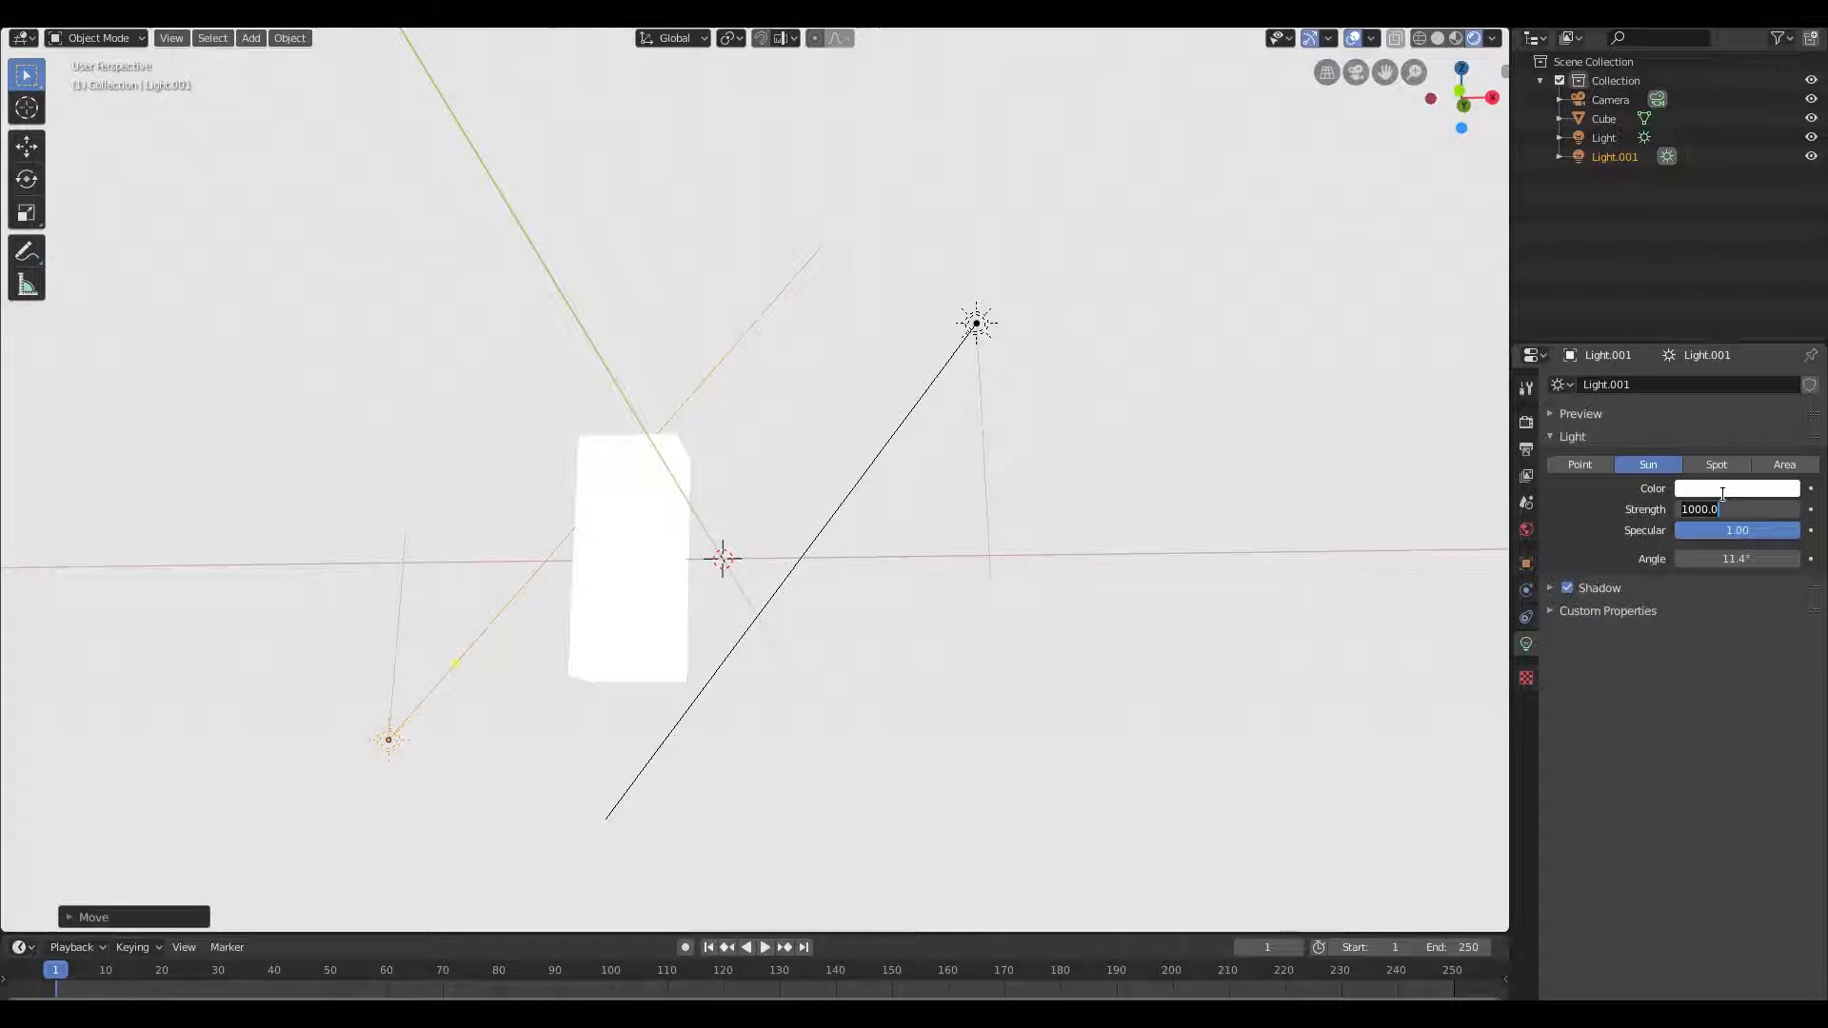
{"action": "type", "text": "500"}
{"action": "key", "text": "Return"}
{"action": "left_click", "coordinate": [1730, 507]}
{"action": "type", "text": "100"}
{"action": "key", "text": "Return"}
{"action": "left_click", "coordinate": [1728, 506]}
{"action": "type", "text": "20"}
{"action": "key", "text": "Return"}
Set the duplicated sun's strength to 10 and give its light a pale blue color
{"action": "left_click", "coordinate": [1730, 508]}
{"action": "type", "text": "10"}
{"action": "key", "text": "Return"}
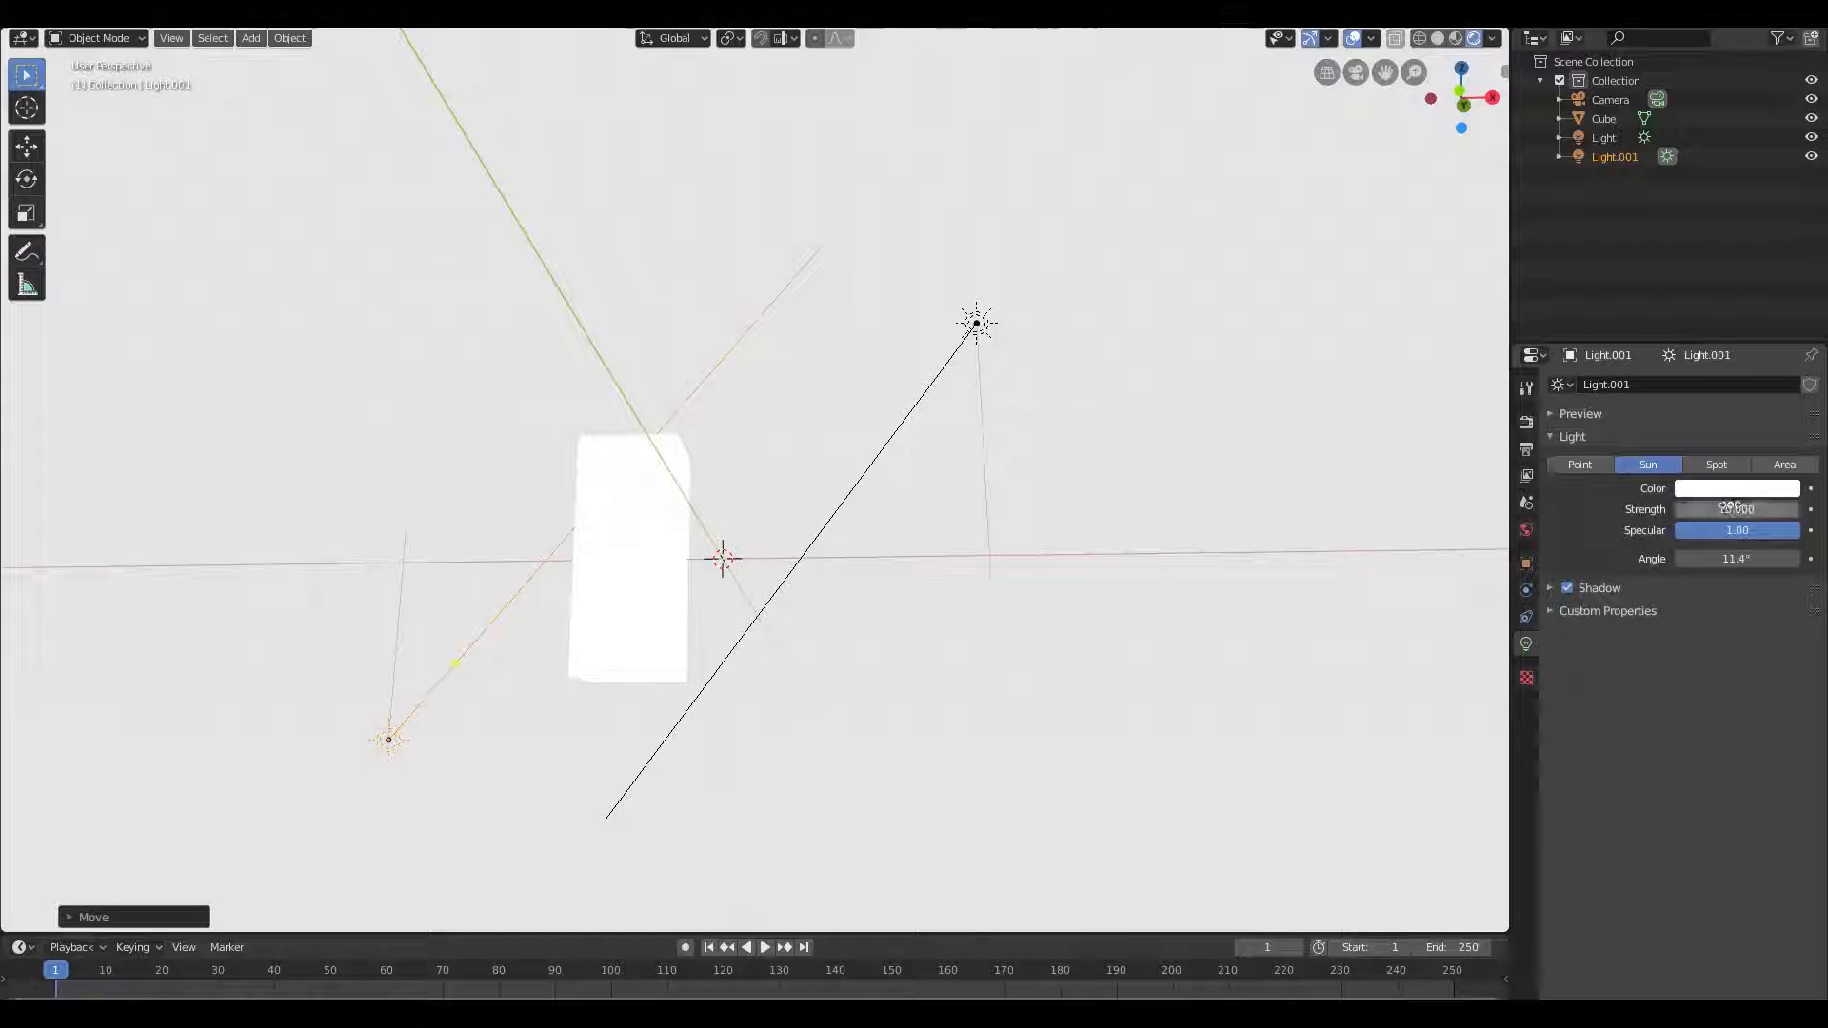
{"action": "left_click", "coordinate": [1719, 488]}
{"action": "left_click_drag", "start_coordinate": [1705, 321], "coordinate": [1718, 265]}
Set the pillar material's Specular to 0 and Roughness to 1
{"action": "middle_click_drag", "start_coordinate": [1042, 506], "coordinate": [809, 451]}
{"action": "scroll", "coordinate": [781, 583], "scroll_direction": "up", "scroll_amount": 3}
{"action": "left_click", "coordinate": [773, 590]}
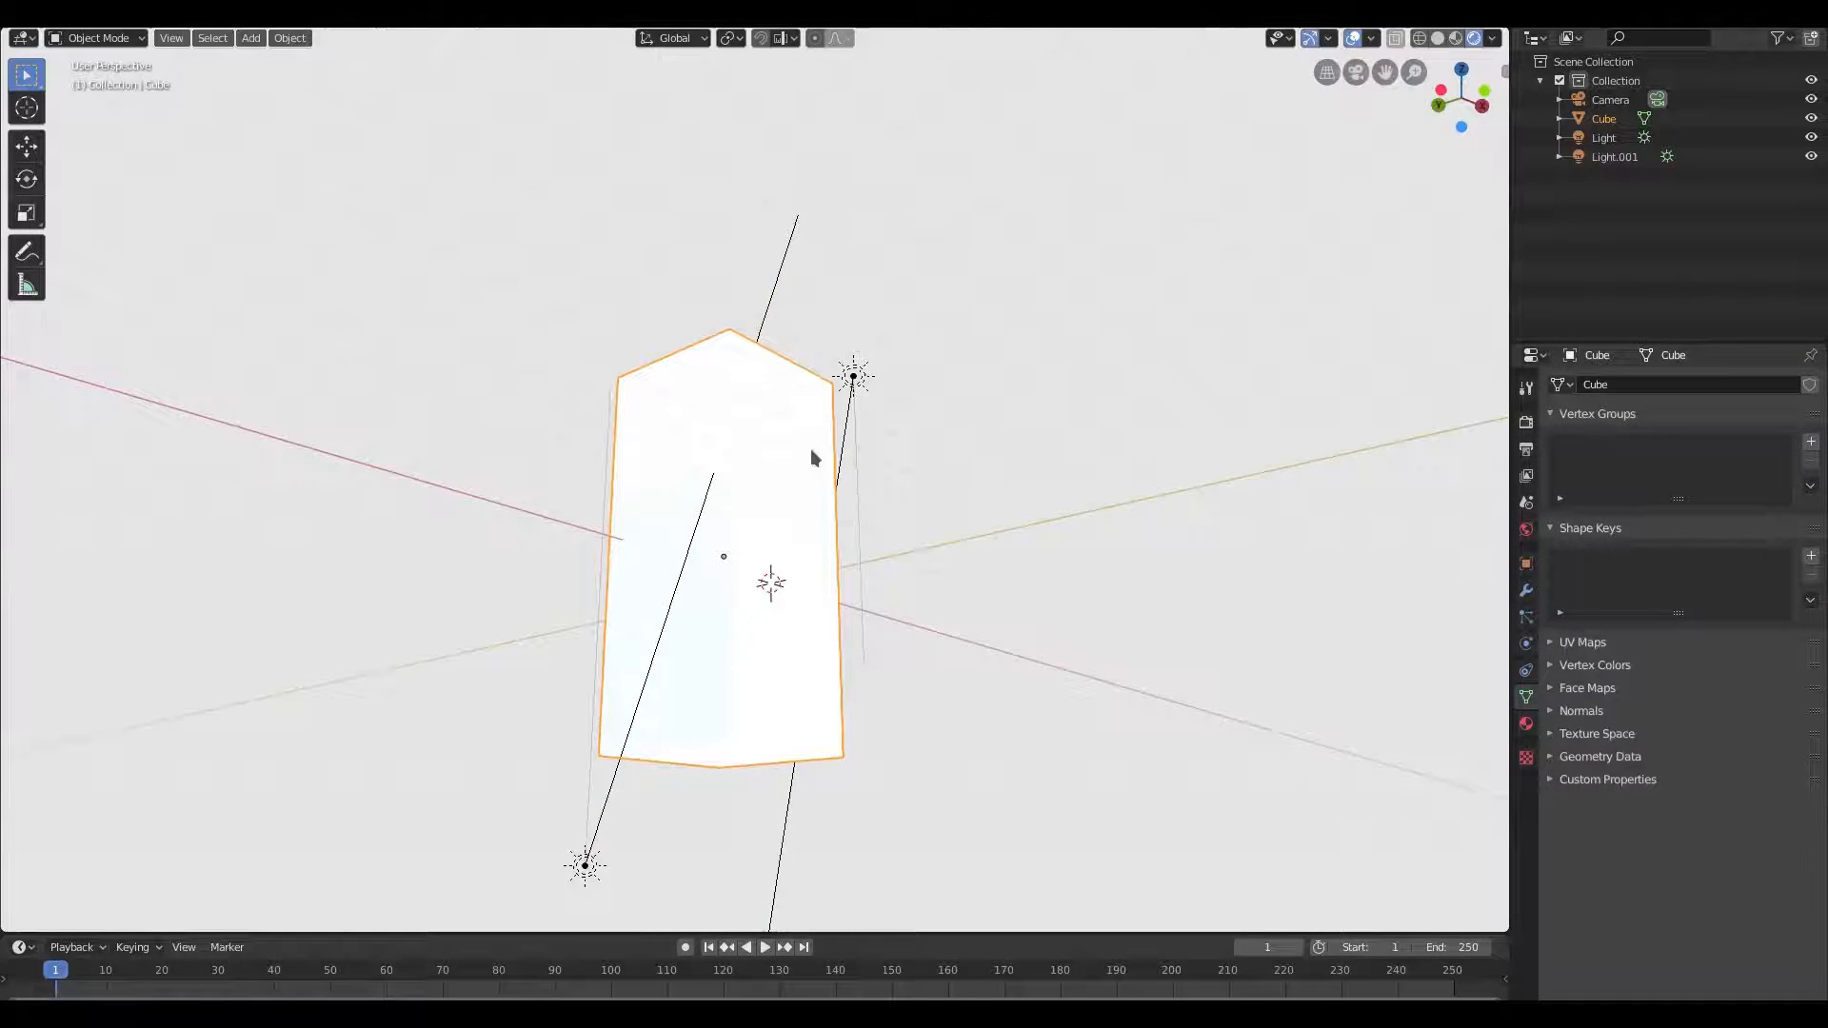
{"action": "left_click", "coordinate": [1526, 724]}
{"action": "middle_click_drag", "start_coordinate": [1143, 739], "coordinate": [1146, 747]}
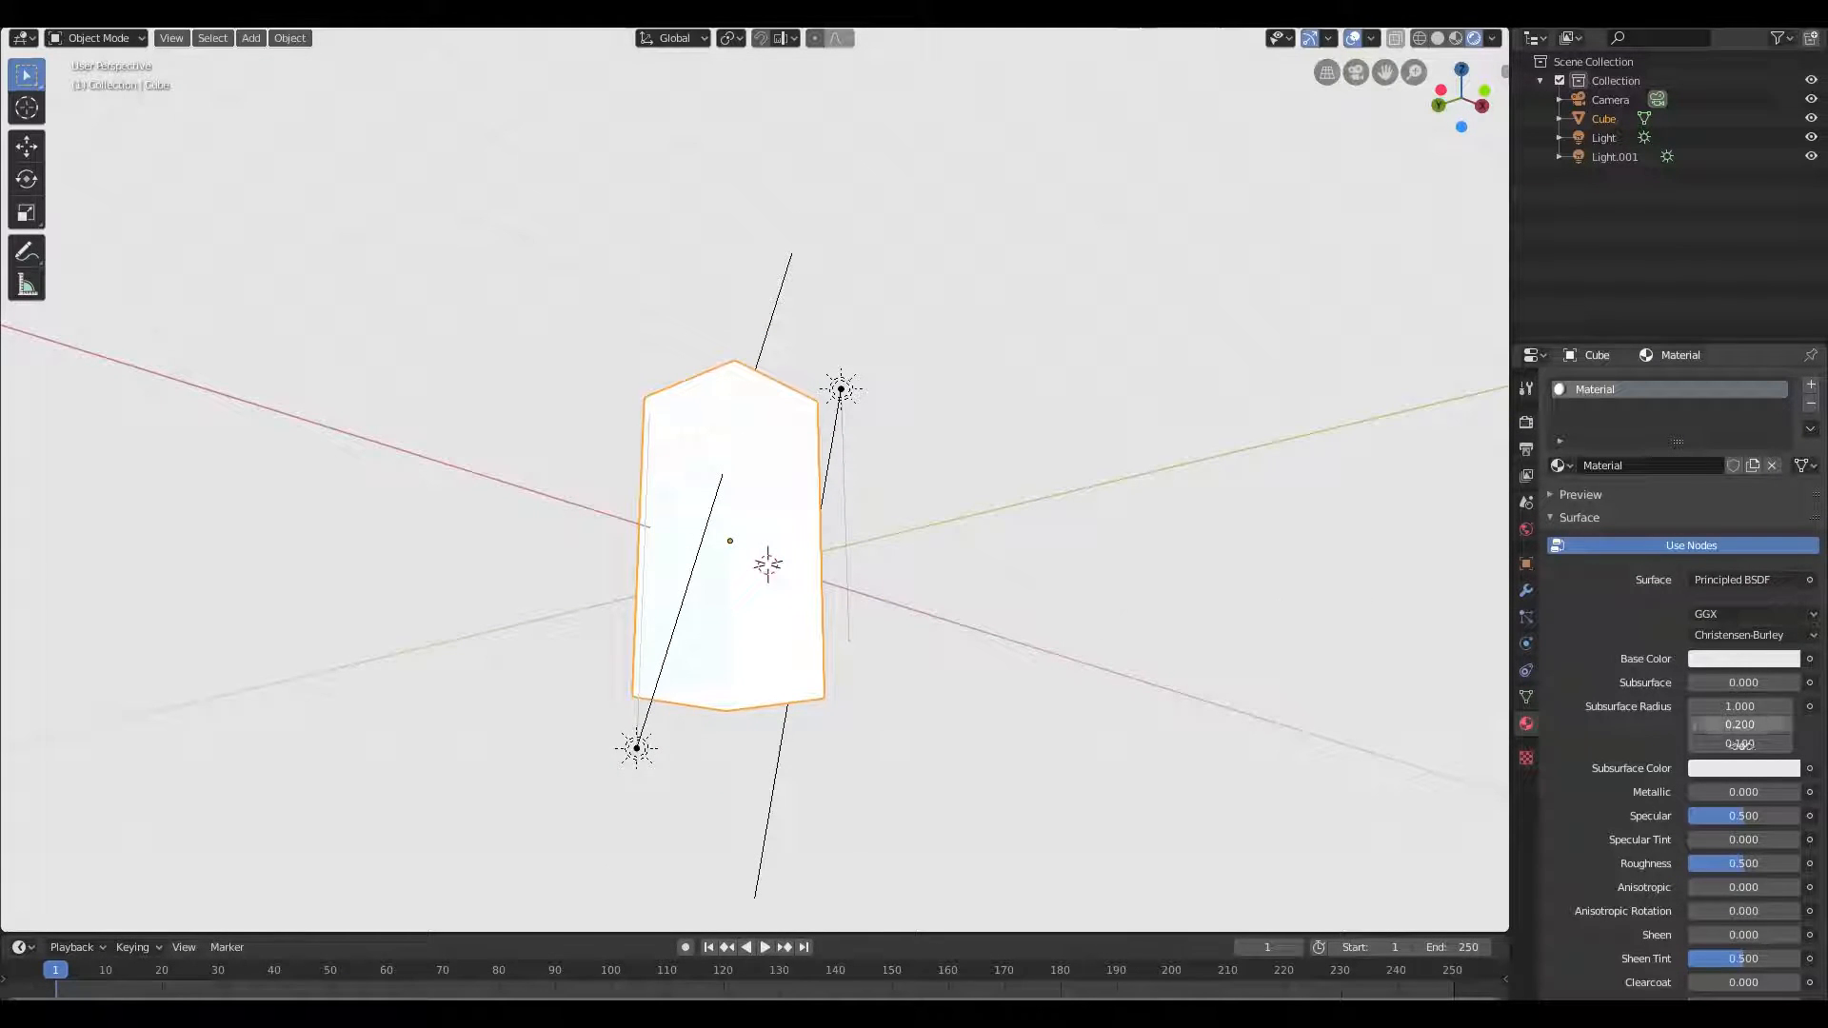
{"action": "mouse_move", "coordinate": [1776, 819]}
{"action": "left_mouse_down"}
{"action": "mouse_move", "coordinate": [1695, 819]}
{"action": "mouse_move", "coordinate": [1790, 866]}
{"action": "left_mouse_up"}
{"action": "middle_click_drag", "start_coordinate": [990, 743], "coordinate": [765, 806]}
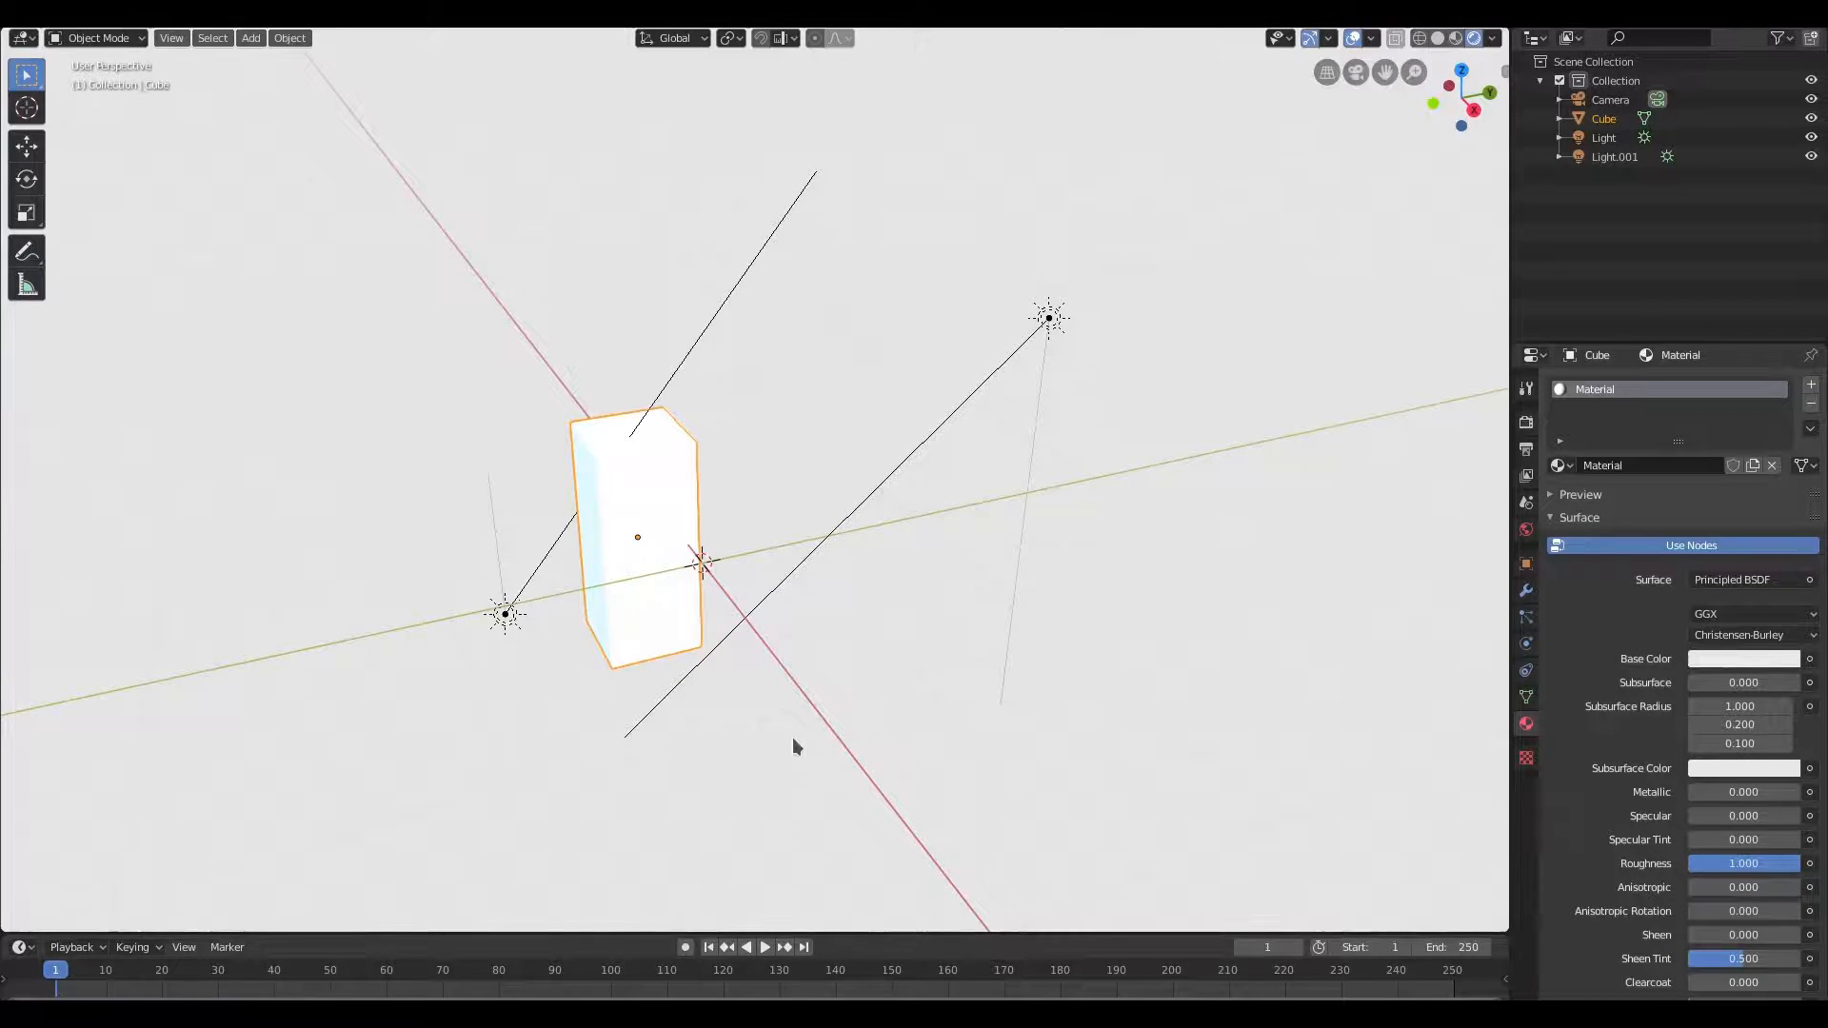
{"action": "middle_click_drag", "start_coordinate": [827, 504], "coordinate": [911, 512]}
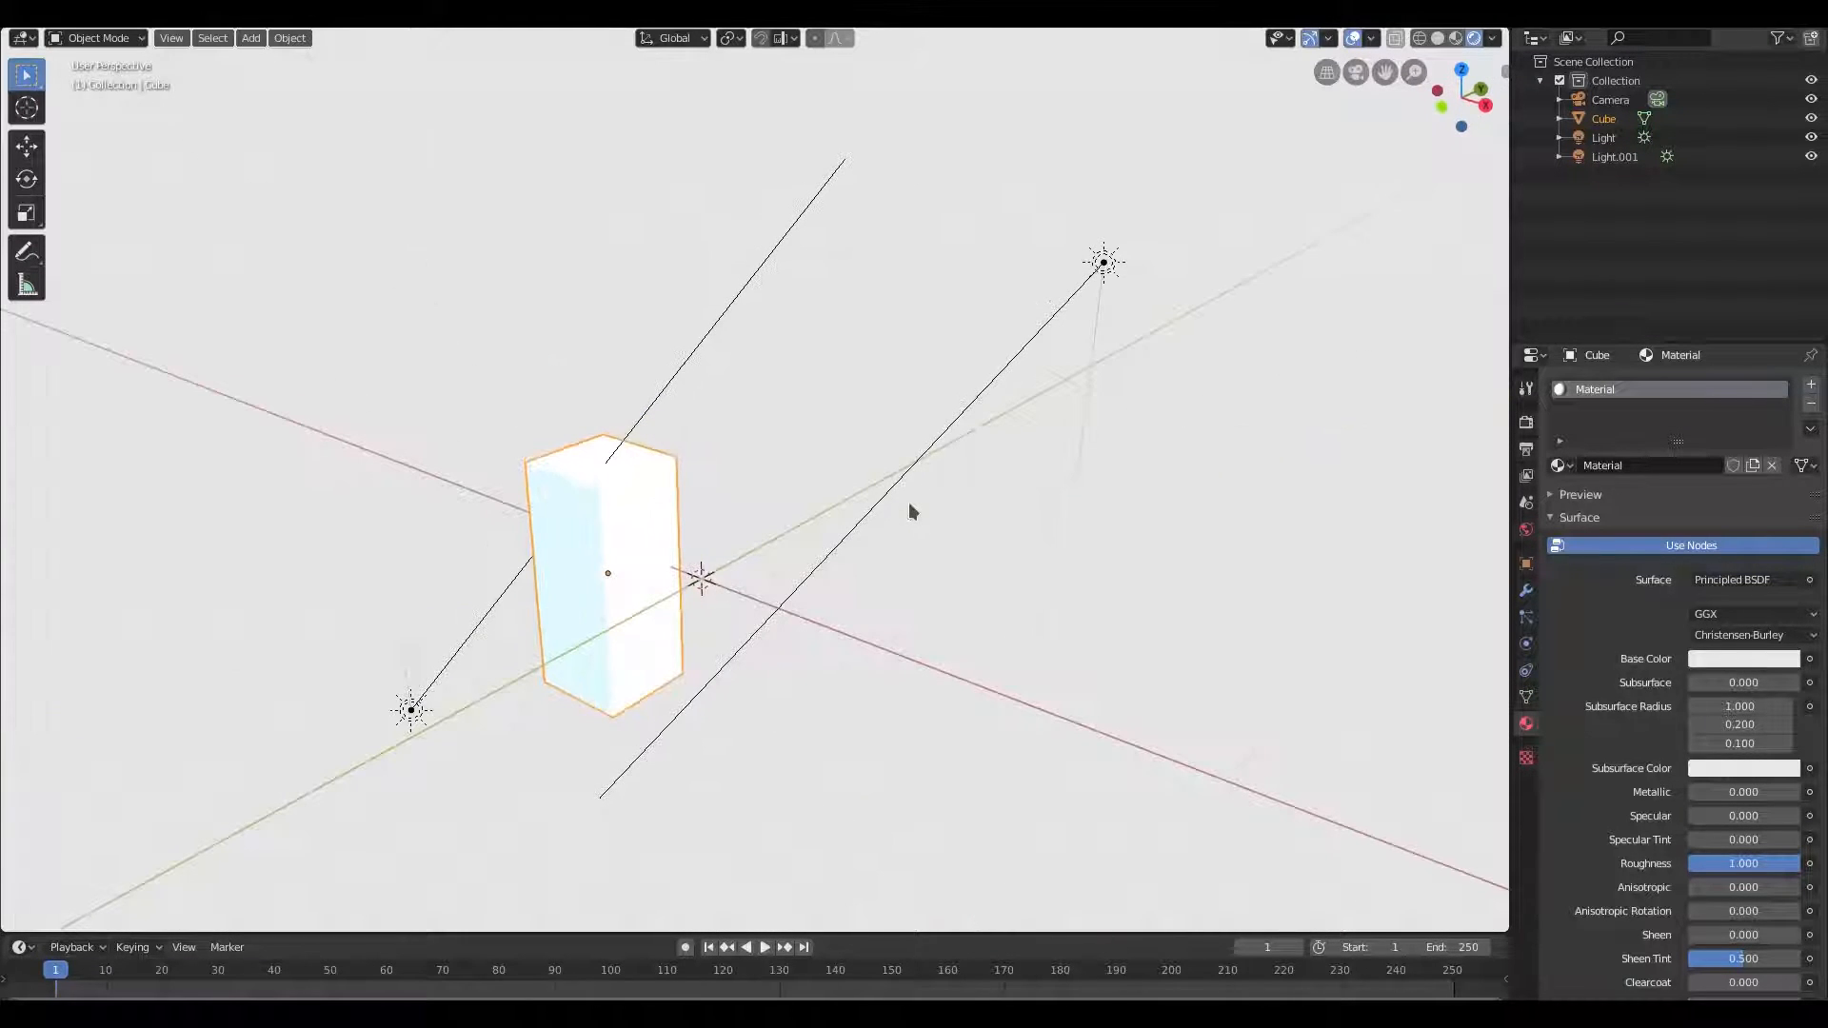
Duplicate the pillar and place the copy behind the original
{"action": "key", "text": "KP_0"}
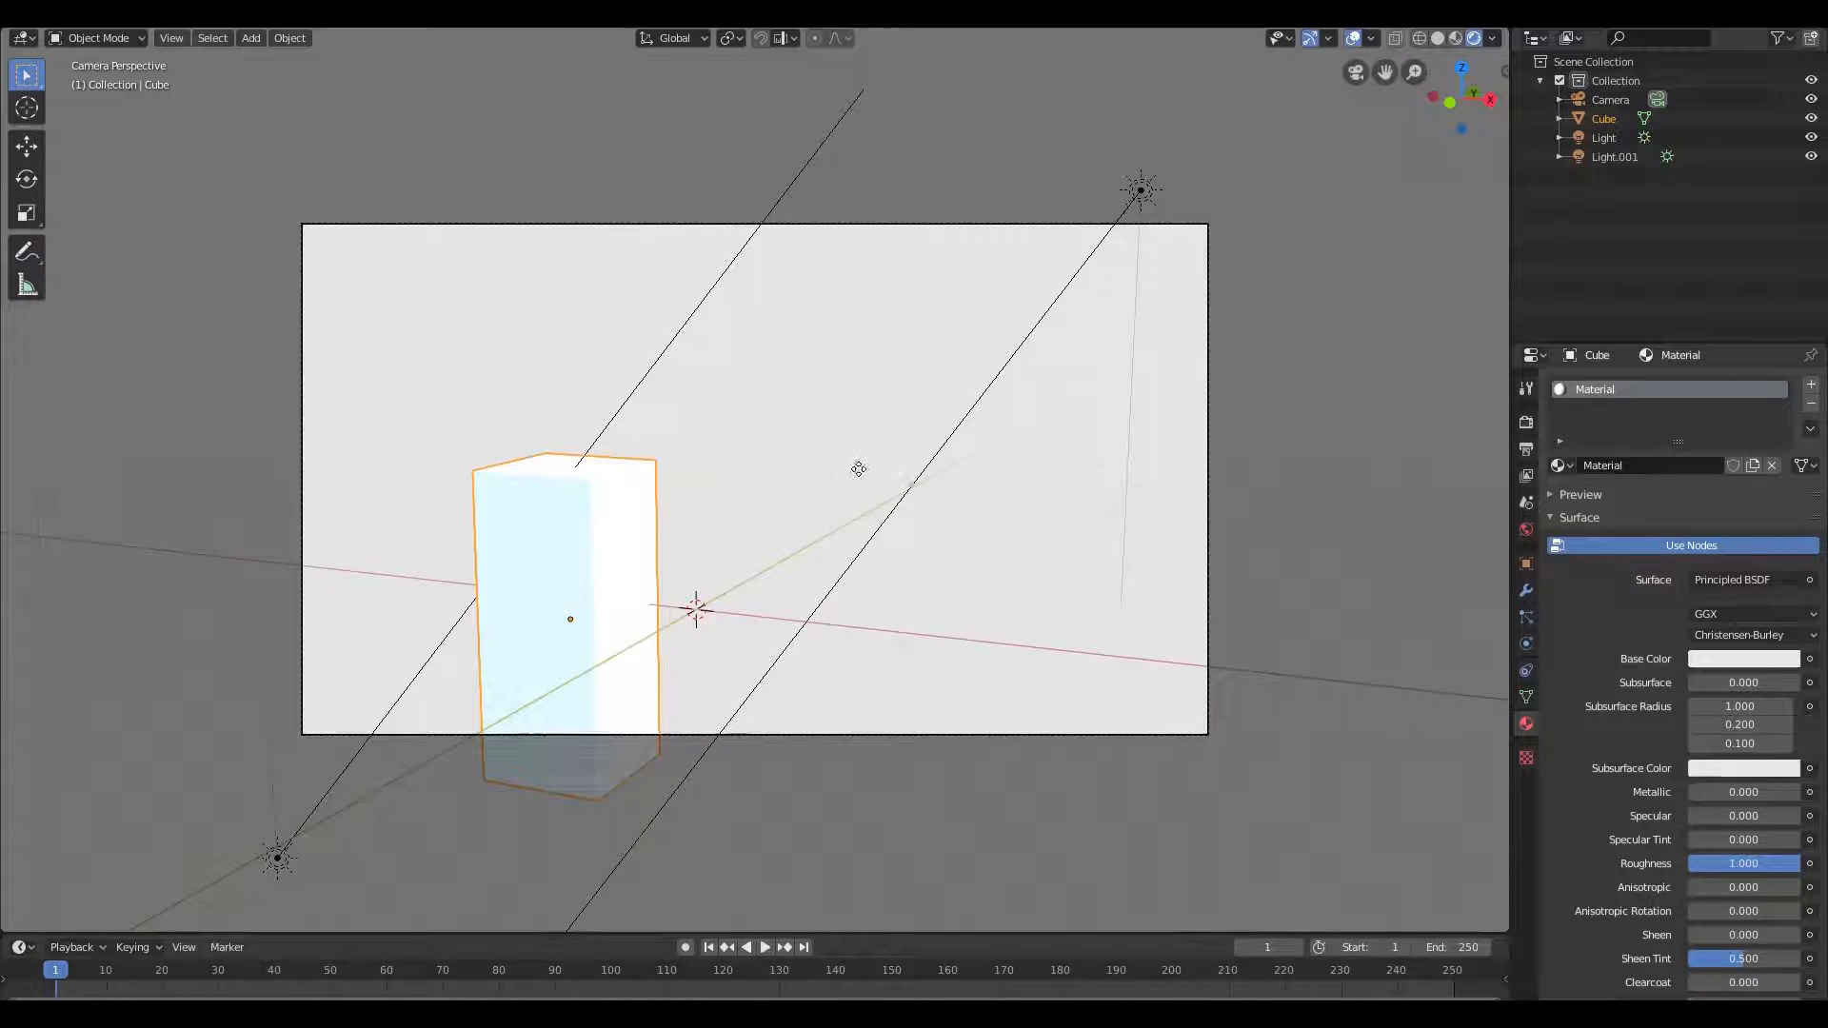
{"action": "key", "text": "shift+d"}
{"action": "left_click", "coordinate": [1171, 472]}
{"action": "key", "text": "r"}
{"action": "key", "text": "z"}
{"action": "left_click", "coordinate": [1305, 495]}
{"action": "middle_click_drag", "start_coordinate": [1304, 495], "coordinate": [1147, 698]}
{"action": "key", "text": "g"}
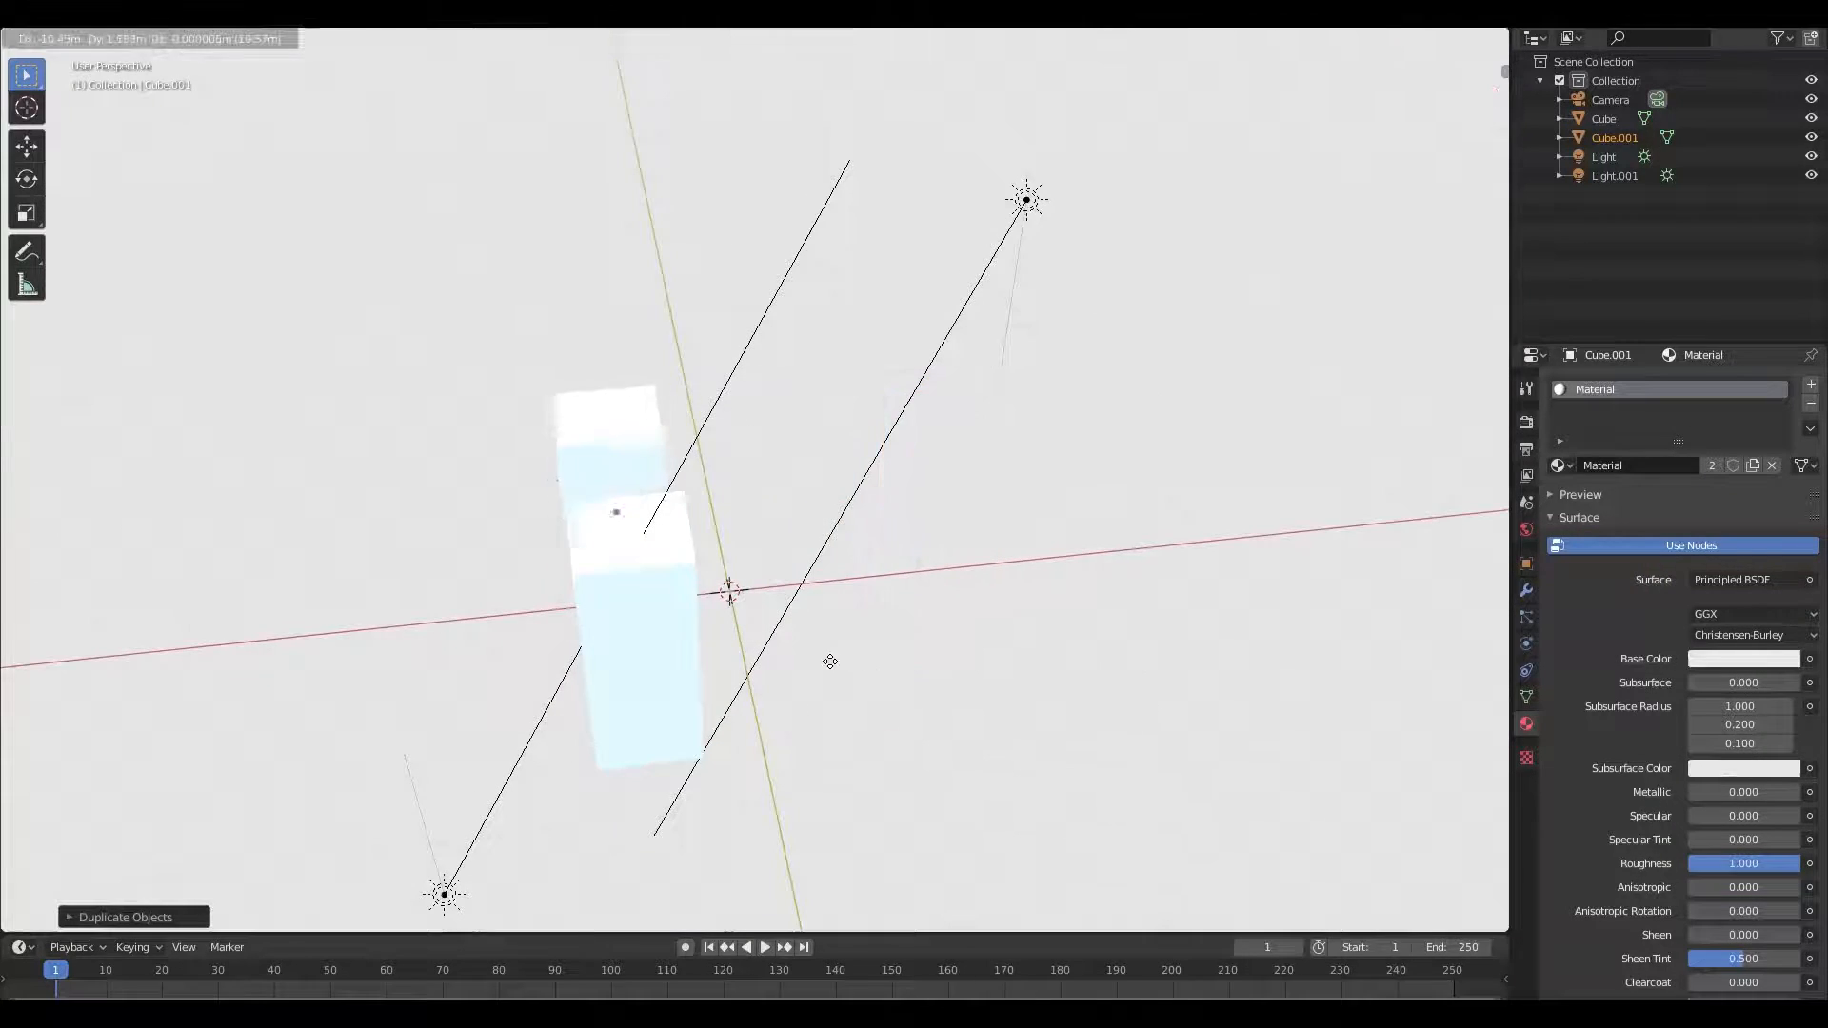
{"action": "left_click", "coordinate": [826, 678]}
Stretch the copied pillar along Z so it is taller than the original, and reposition it behind the first one
{"action": "key", "text": "s"}
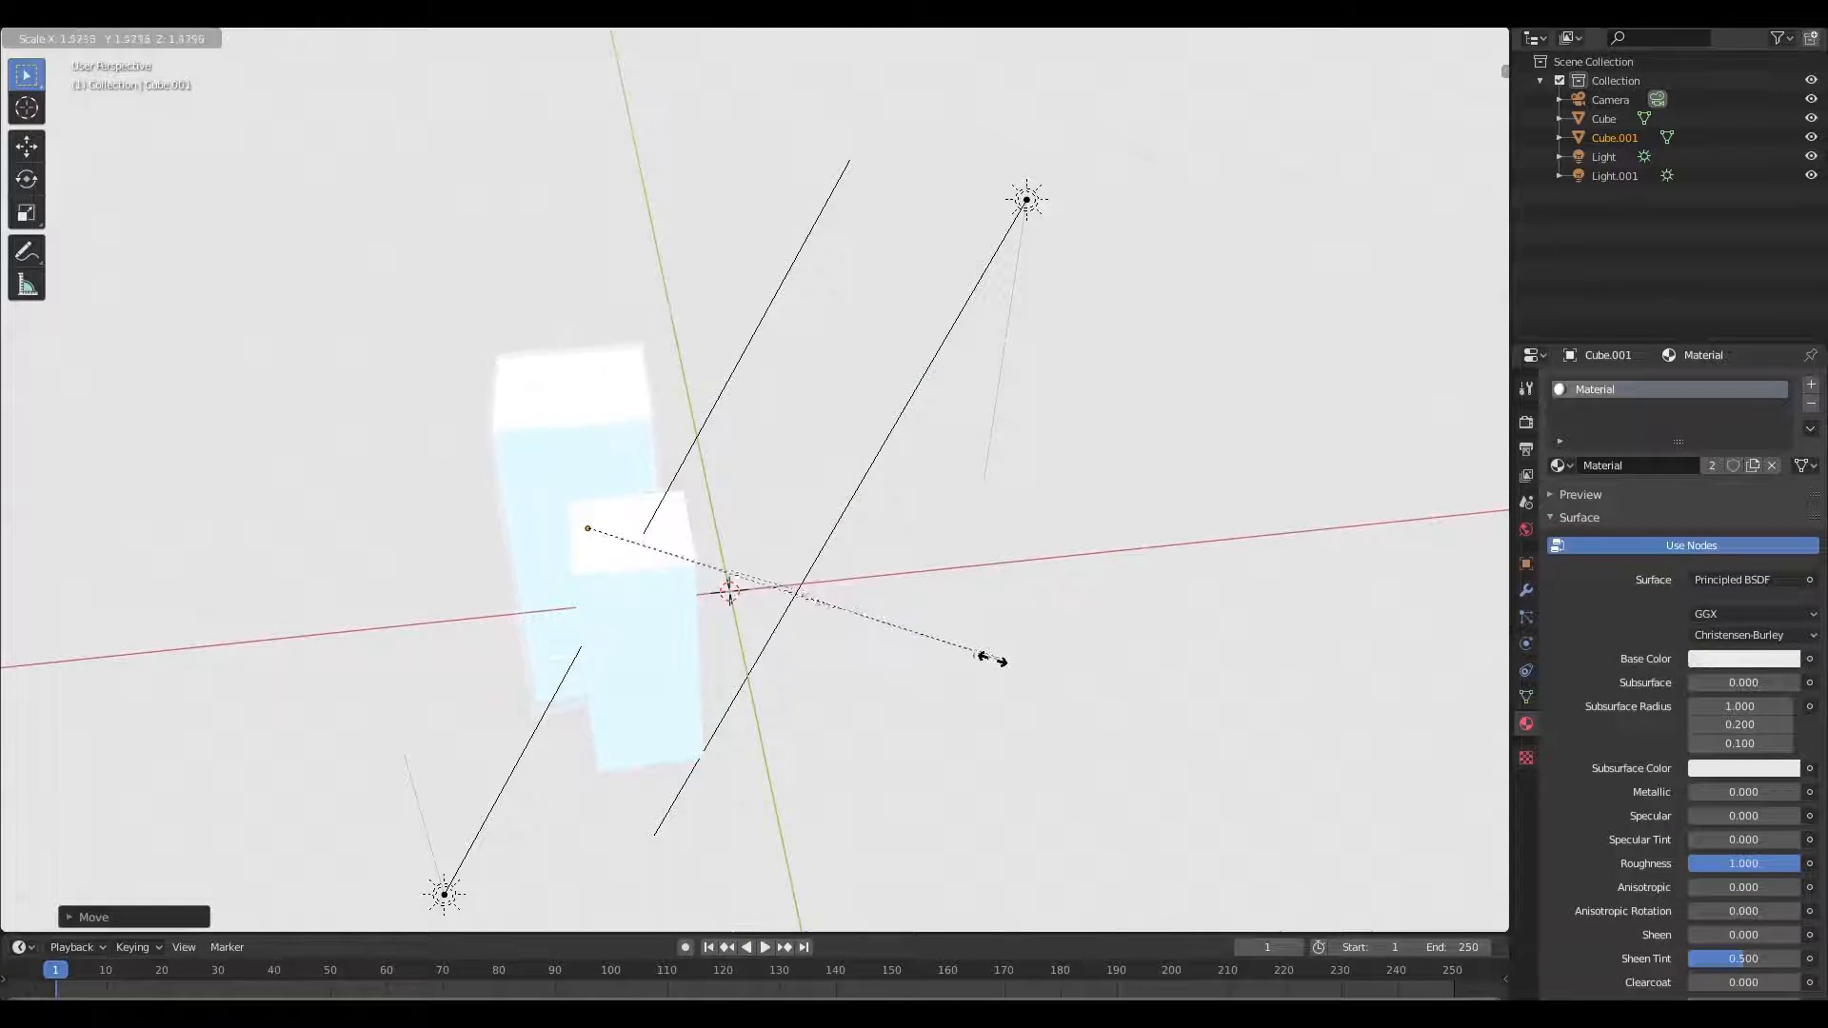
{"action": "right_click", "coordinate": [834, 659]}
{"action": "key", "text": "s"}
{"action": "key", "text": "z"}
{"action": "left_click", "coordinate": [1203, 587]}
{"action": "middle_click_drag", "start_coordinate": [1203, 587], "coordinate": [895, 534]}
{"action": "key", "text": "g"}
{"action": "left_click", "coordinate": [1059, 567]}
Select both pillars together and scale them down uniformly
{"action": "middle_click_drag", "start_coordinate": [1059, 567], "coordinate": [828, 628]}
{"action": "left_click", "coordinate": [657, 562], "text": "shift"}
{"action": "middle_click_drag", "start_coordinate": [874, 539], "coordinate": [1015, 522]}
{"action": "key", "text": "s"}
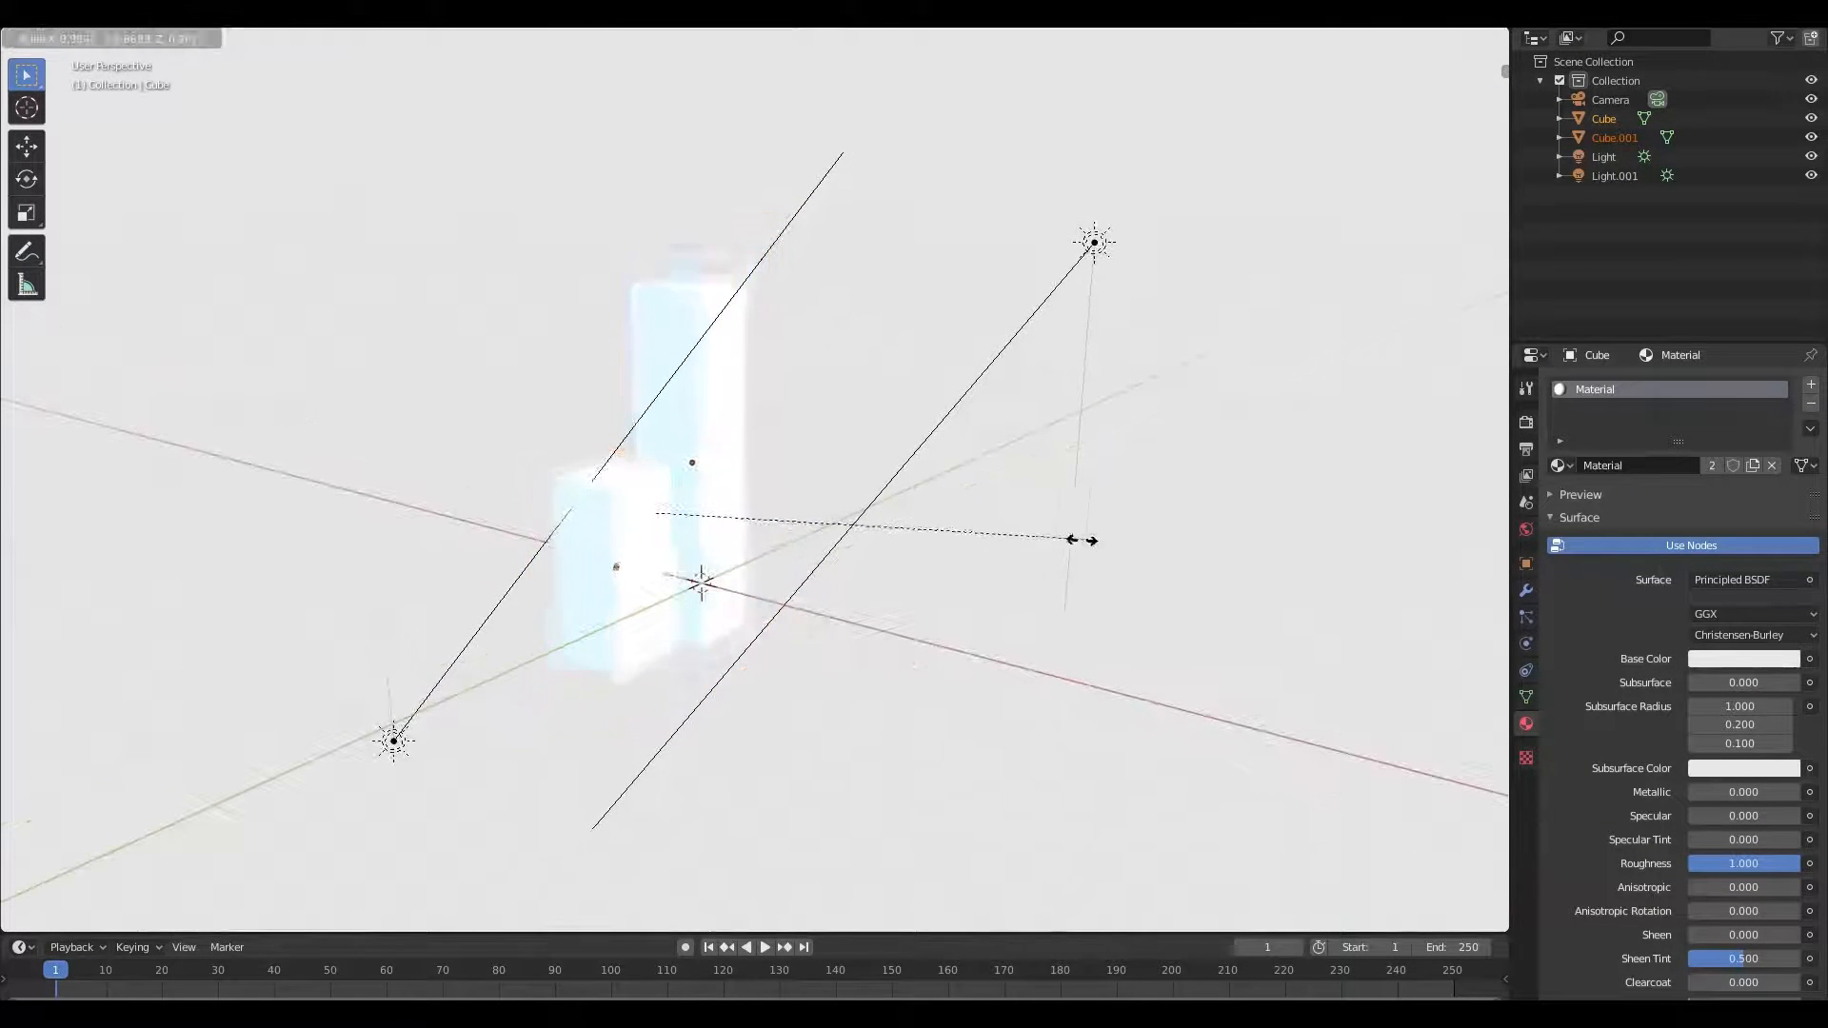
{"action": "left_click", "coordinate": [910, 546]}
Move the taller pillar directly behind the shorter one, lining up their sides in the top view with a narrow gap between them
{"action": "left_click", "coordinate": [676, 484]}
{"action": "key", "text": "g"}
{"action": "left_click", "coordinate": [624, 647]}
{"action": "middle_click_drag", "start_coordinate": [562, 685], "coordinate": [781, 528]}
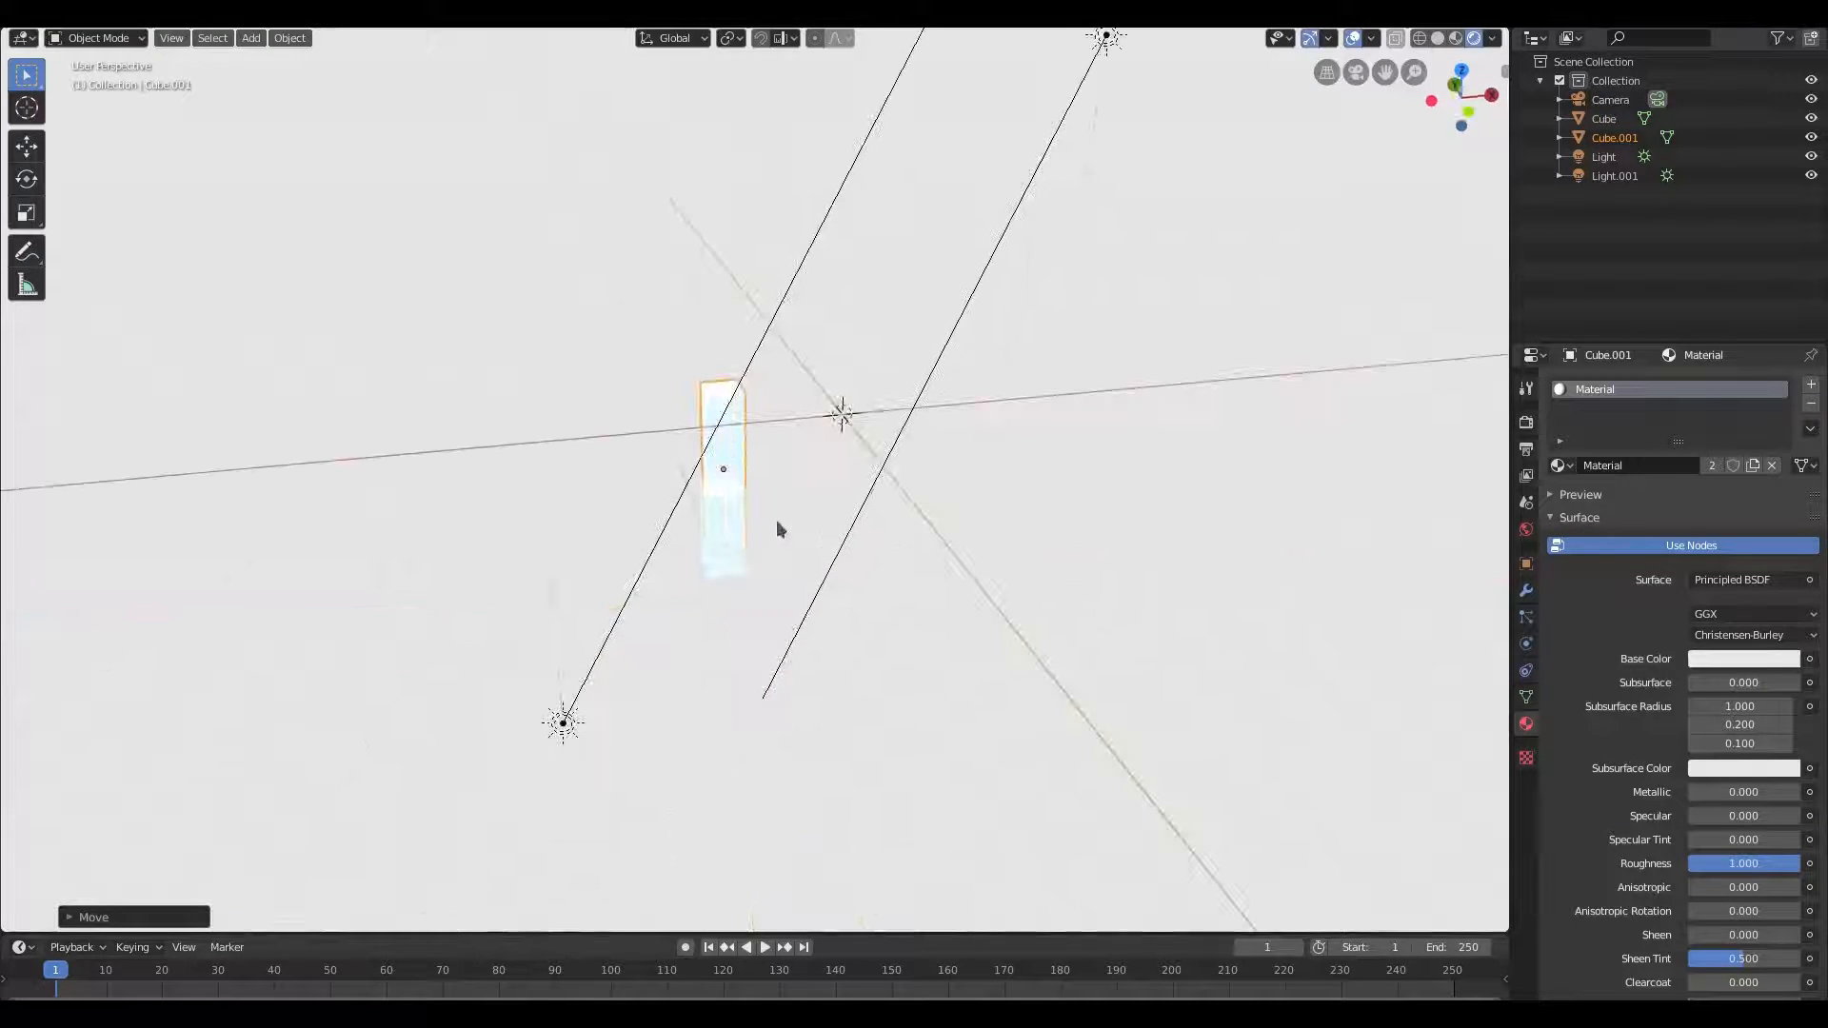
{"action": "key", "text": "KP_7"}
{"action": "scroll", "coordinate": [833, 525], "scroll_direction": "up", "scroll_amount": 3}
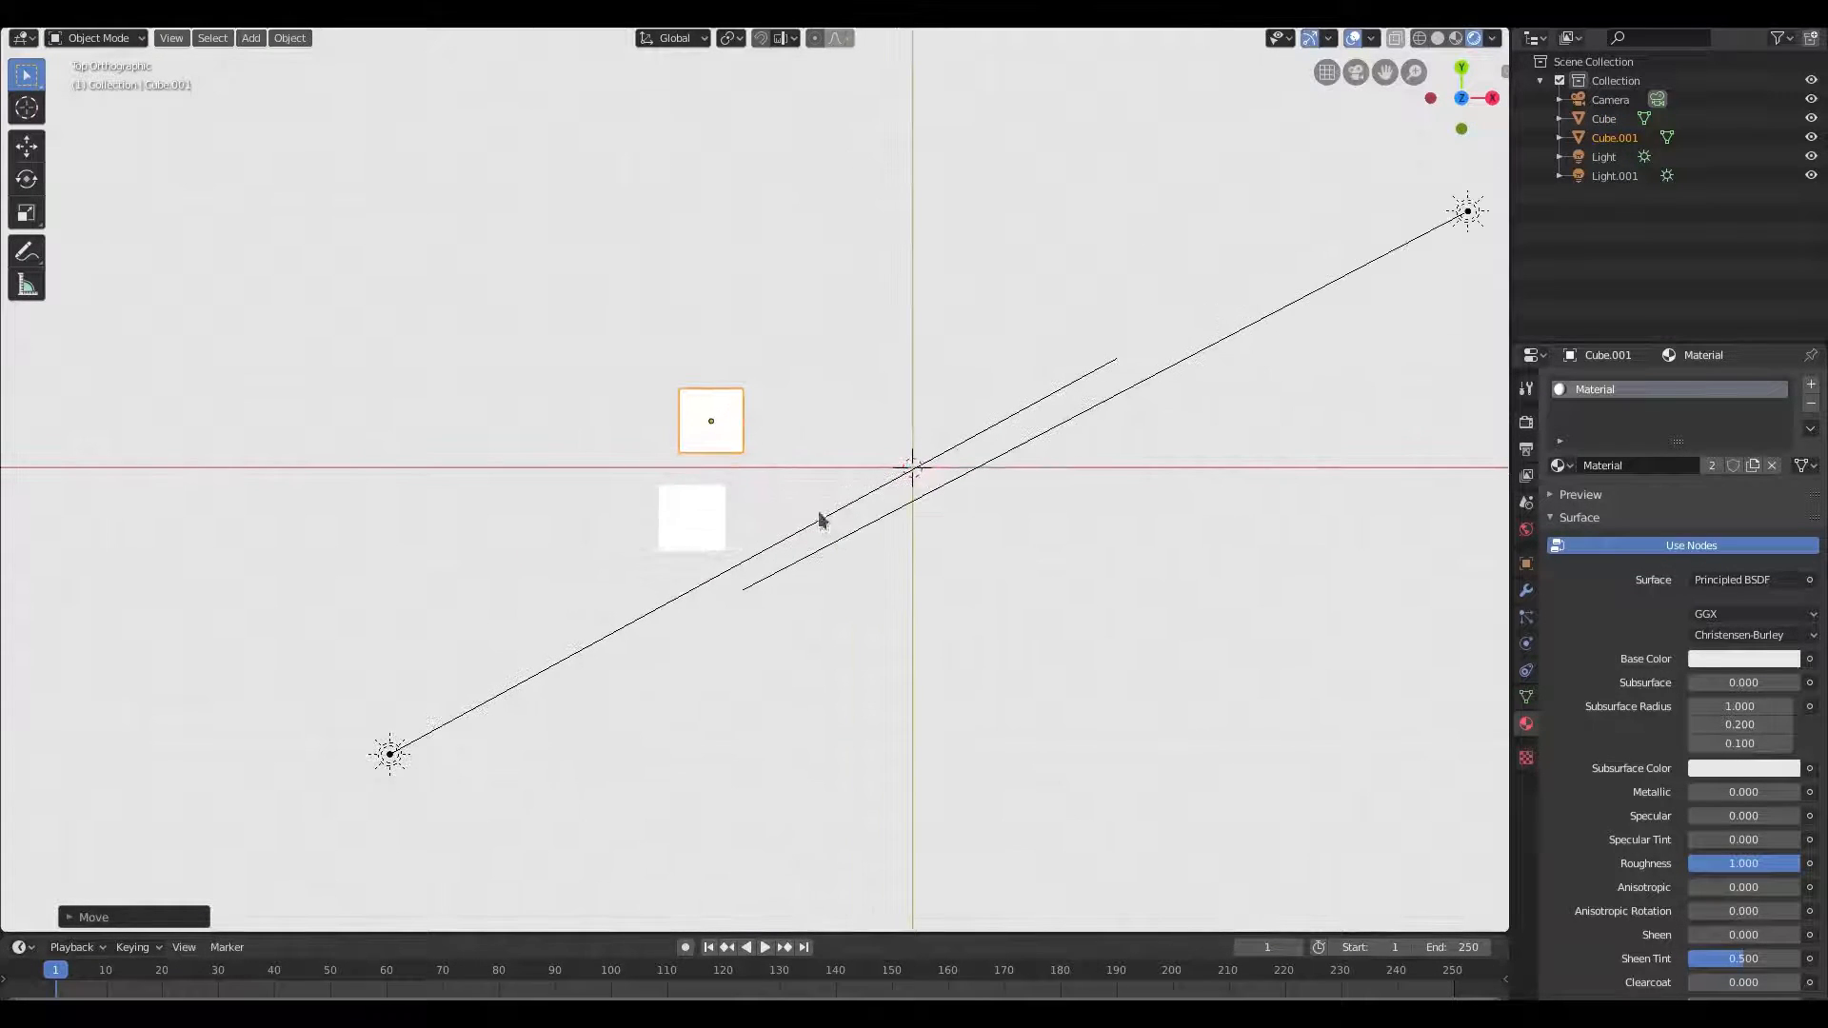
{"action": "scroll", "coordinate": [789, 544], "scroll_direction": "up", "scroll_amount": 1}
{"action": "left_click", "coordinate": [678, 512]}
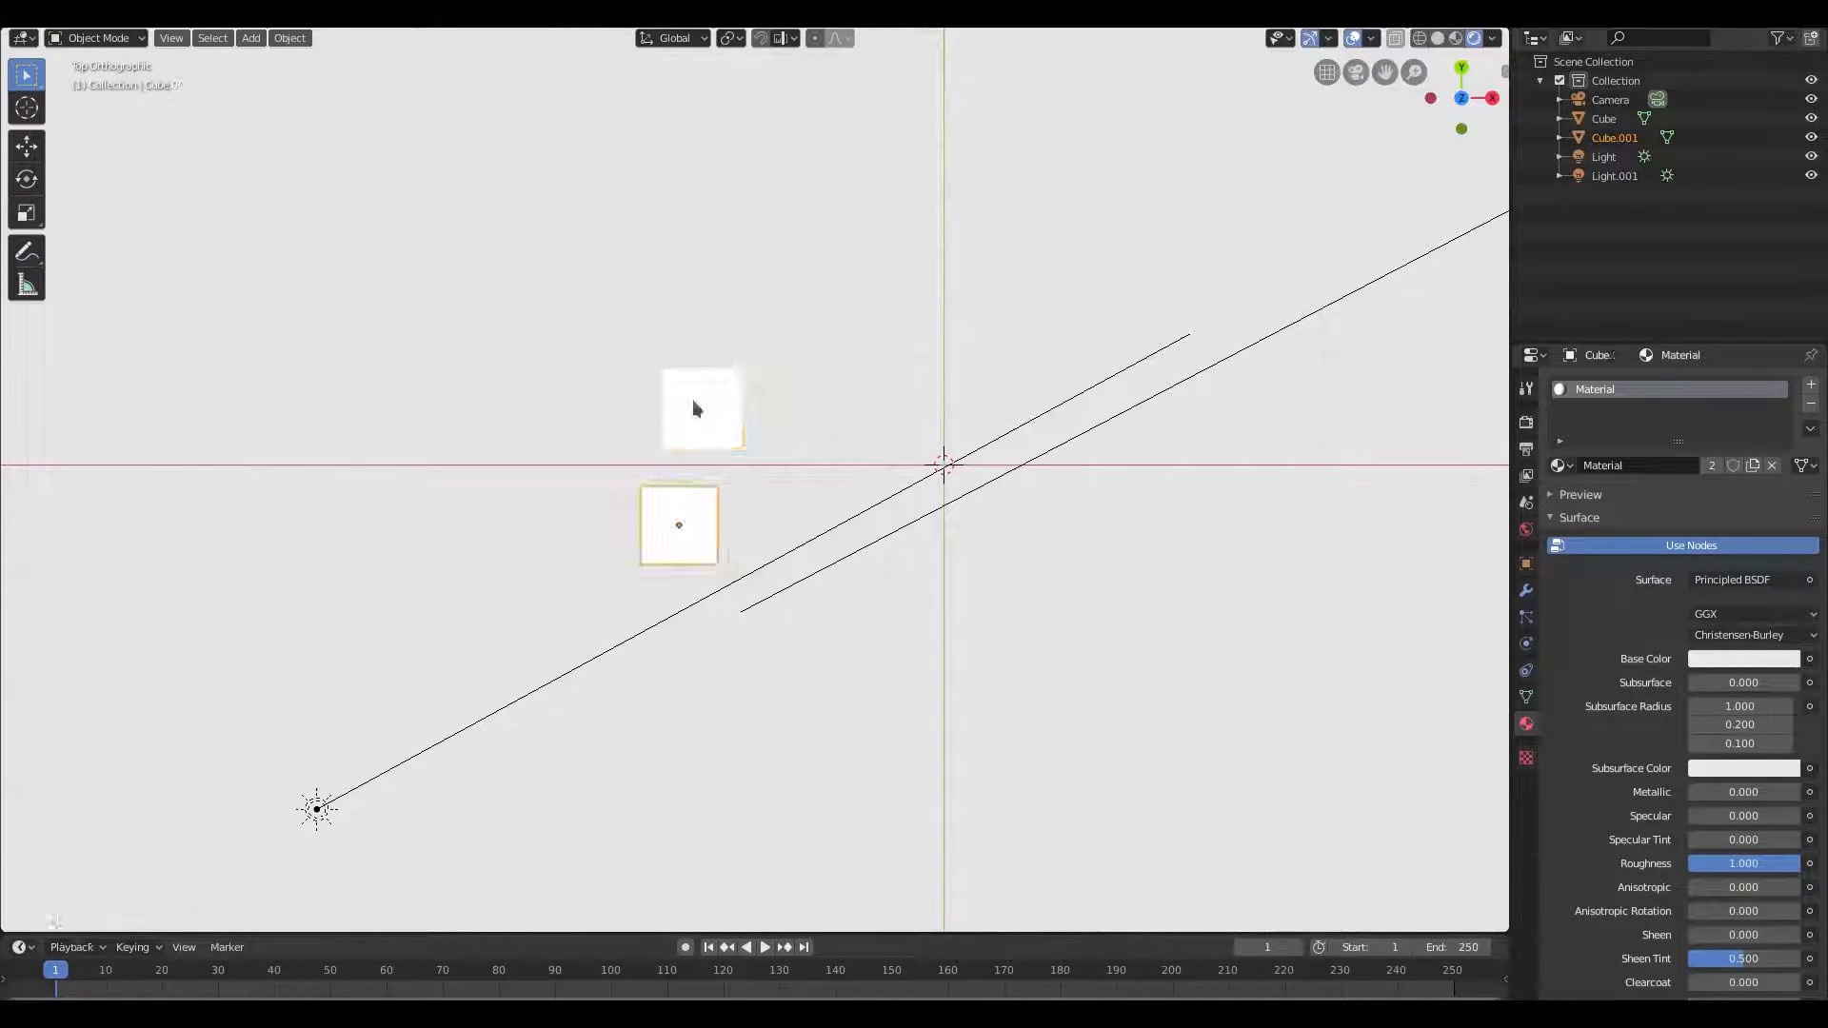
{"action": "left_click", "coordinate": [692, 400]}
{"action": "key", "text": "g"}
{"action": "left_click", "coordinate": [685, 424]}
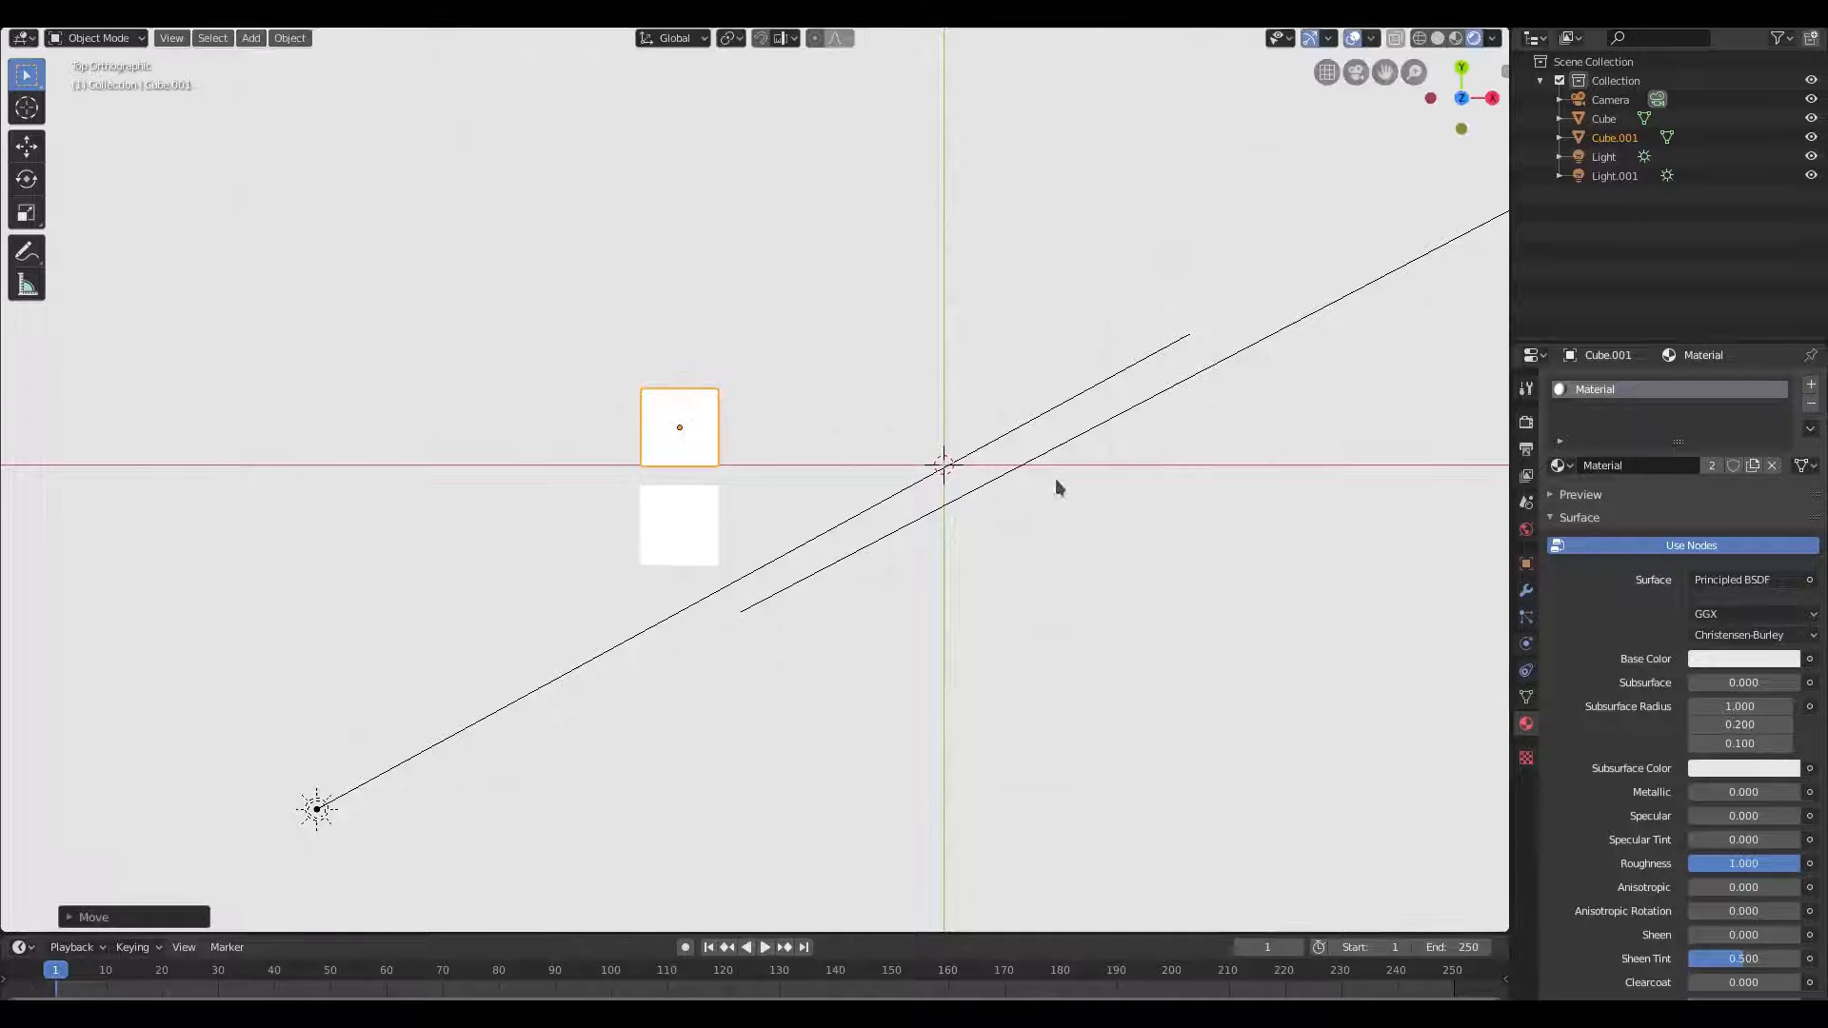
Duplicate the taller pillar repeatedly in the top view, placing each copy next to the last to start a slightly uneven grid
{"action": "key", "text": "shift+d"}
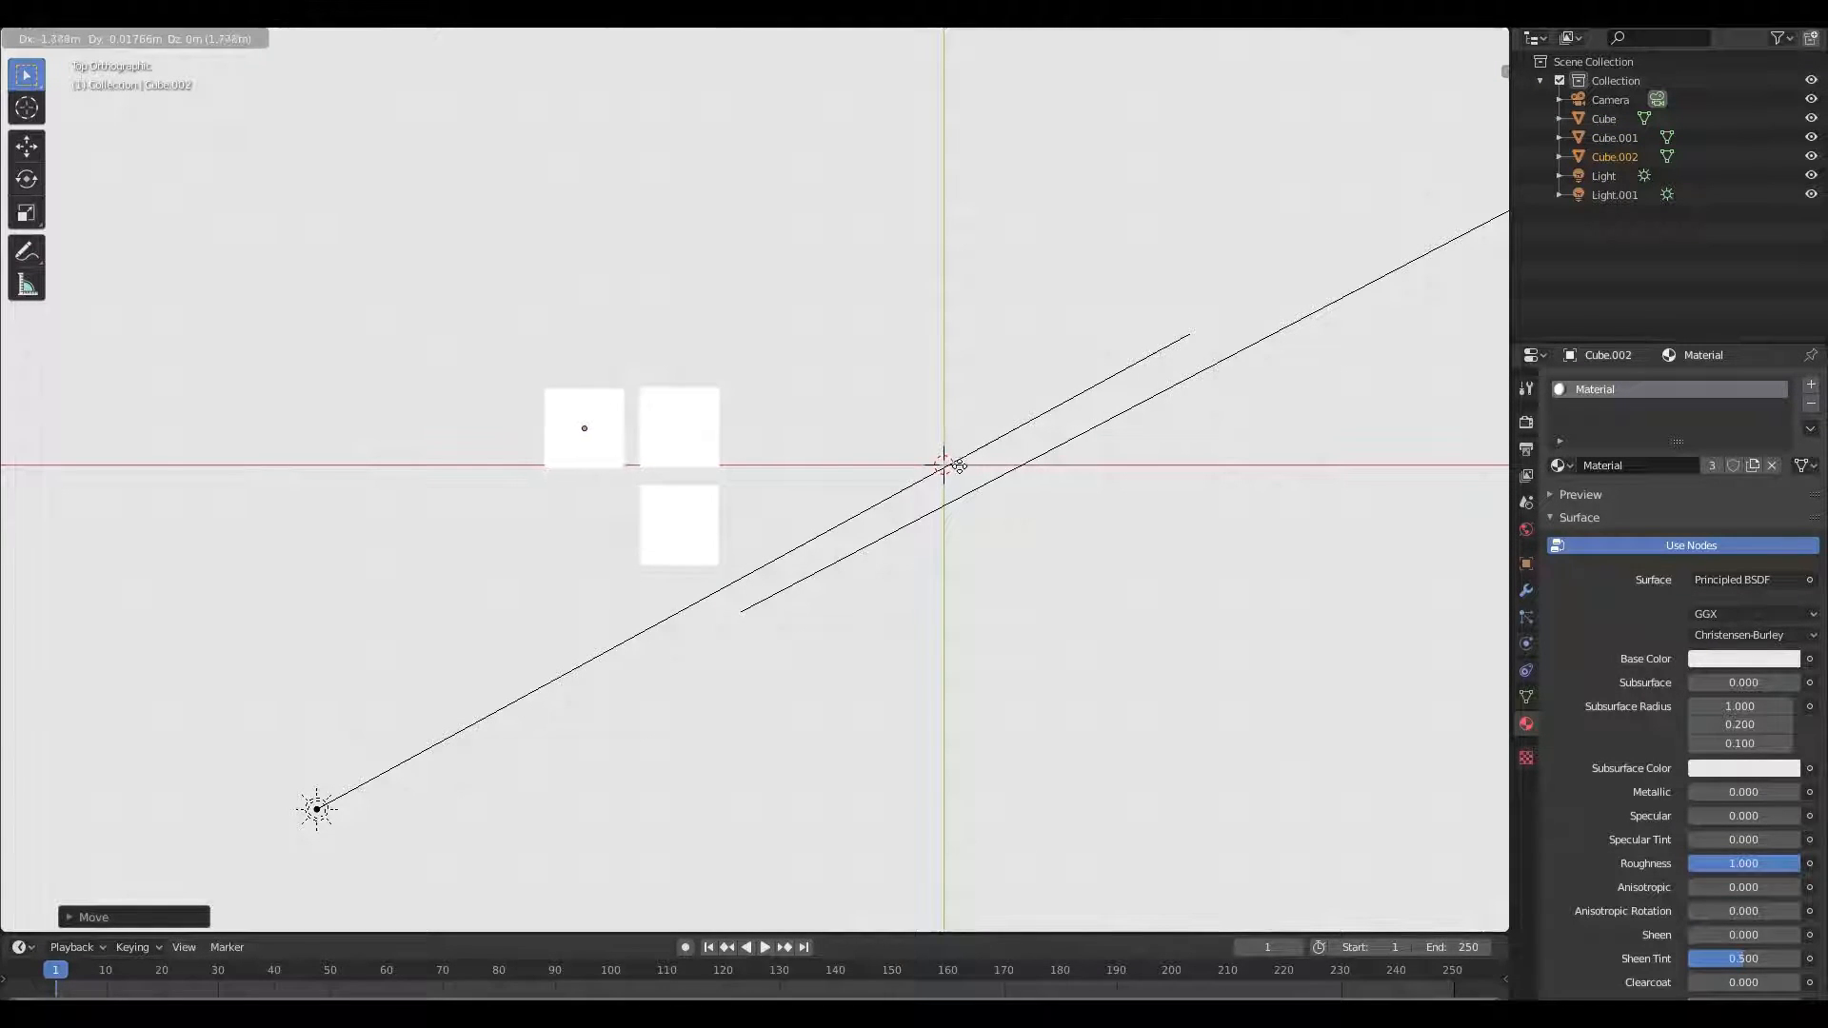
{"action": "left_click", "coordinate": [957, 468]}
{"action": "key", "text": "shift+d"}
{"action": "left_click", "coordinate": [957, 368]}
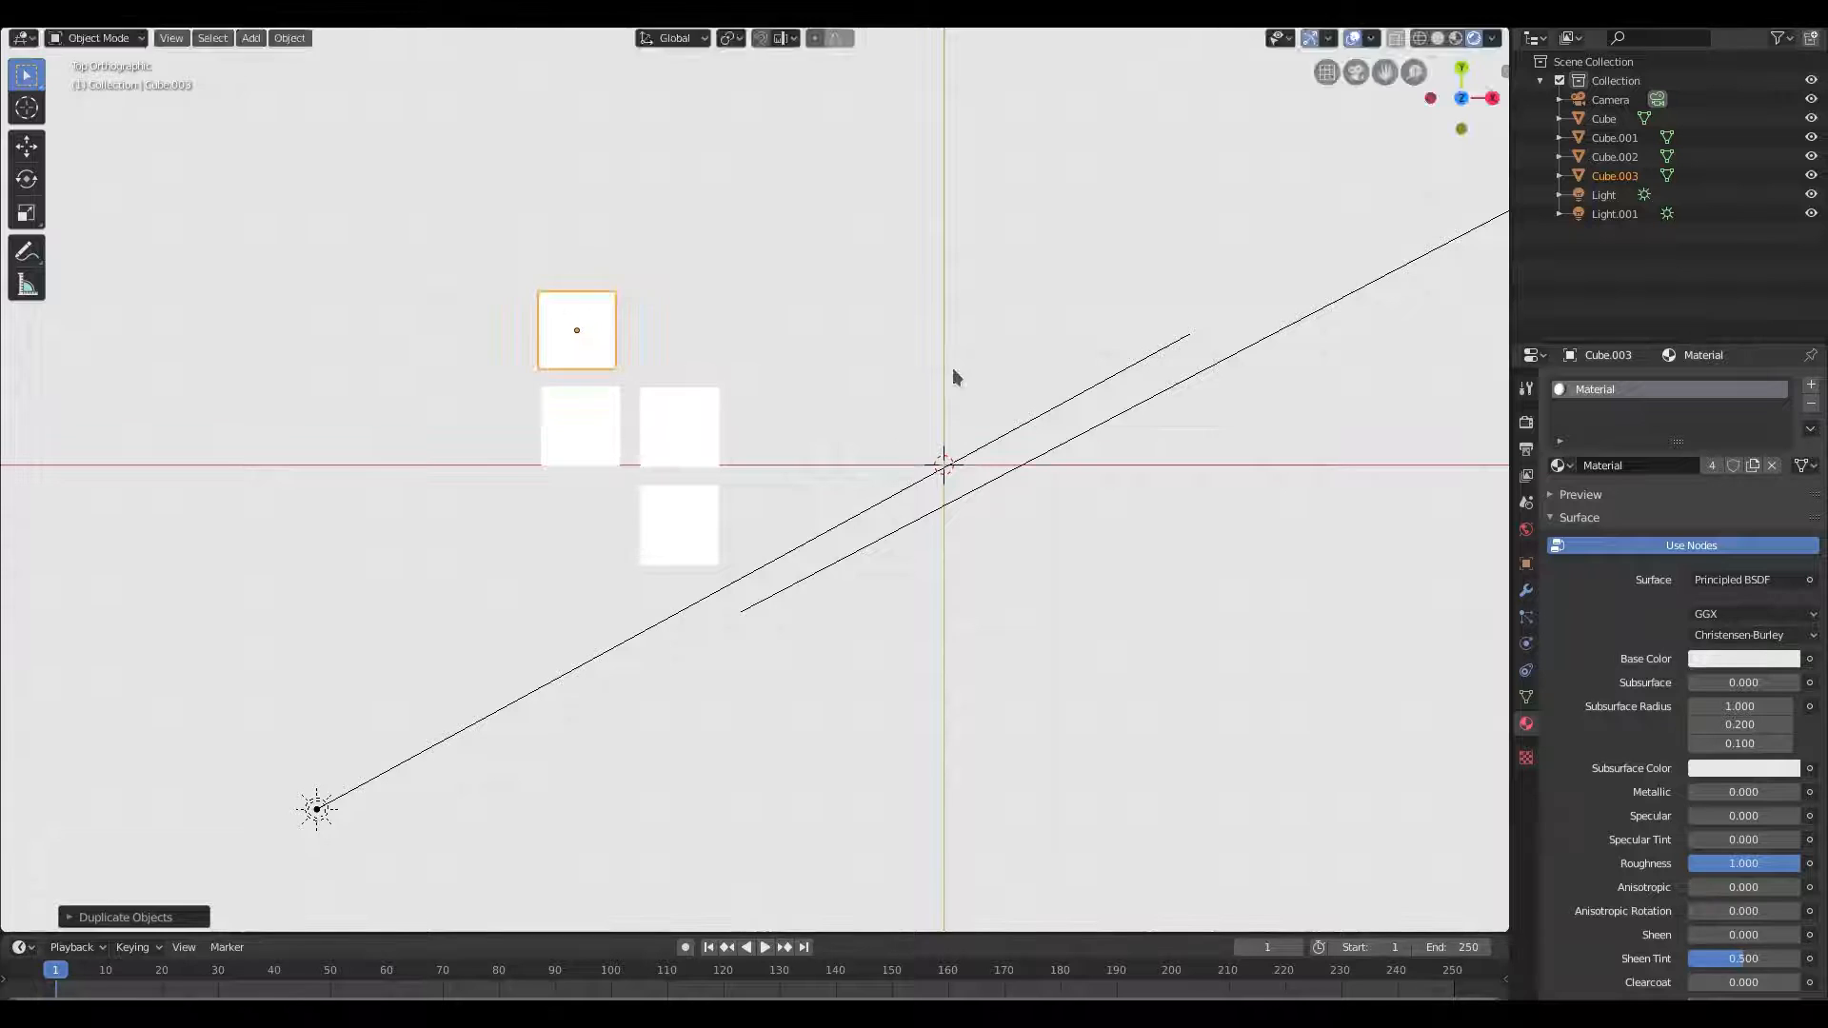
{"action": "key", "text": "shift+d"}
{"action": "left_click", "coordinate": [1052, 368]}
{"action": "key", "text": "shift+d"}
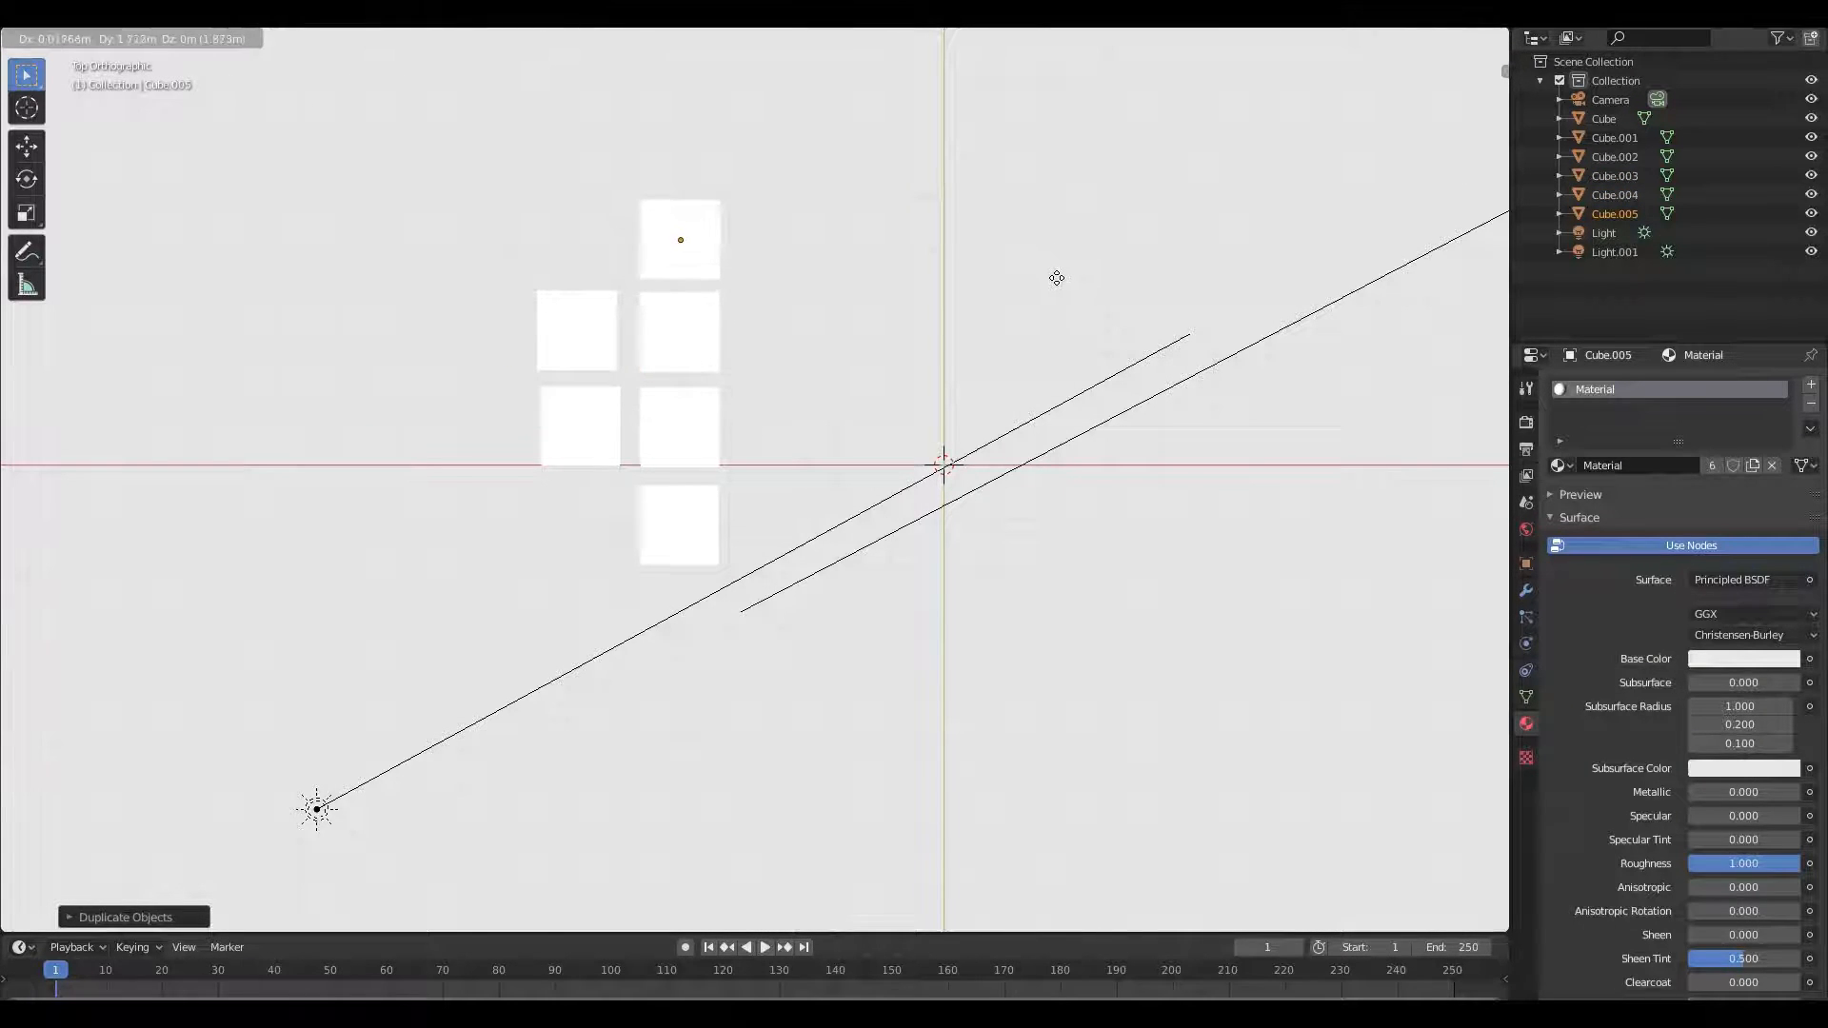
{"action": "left_click", "coordinate": [1061, 286]}
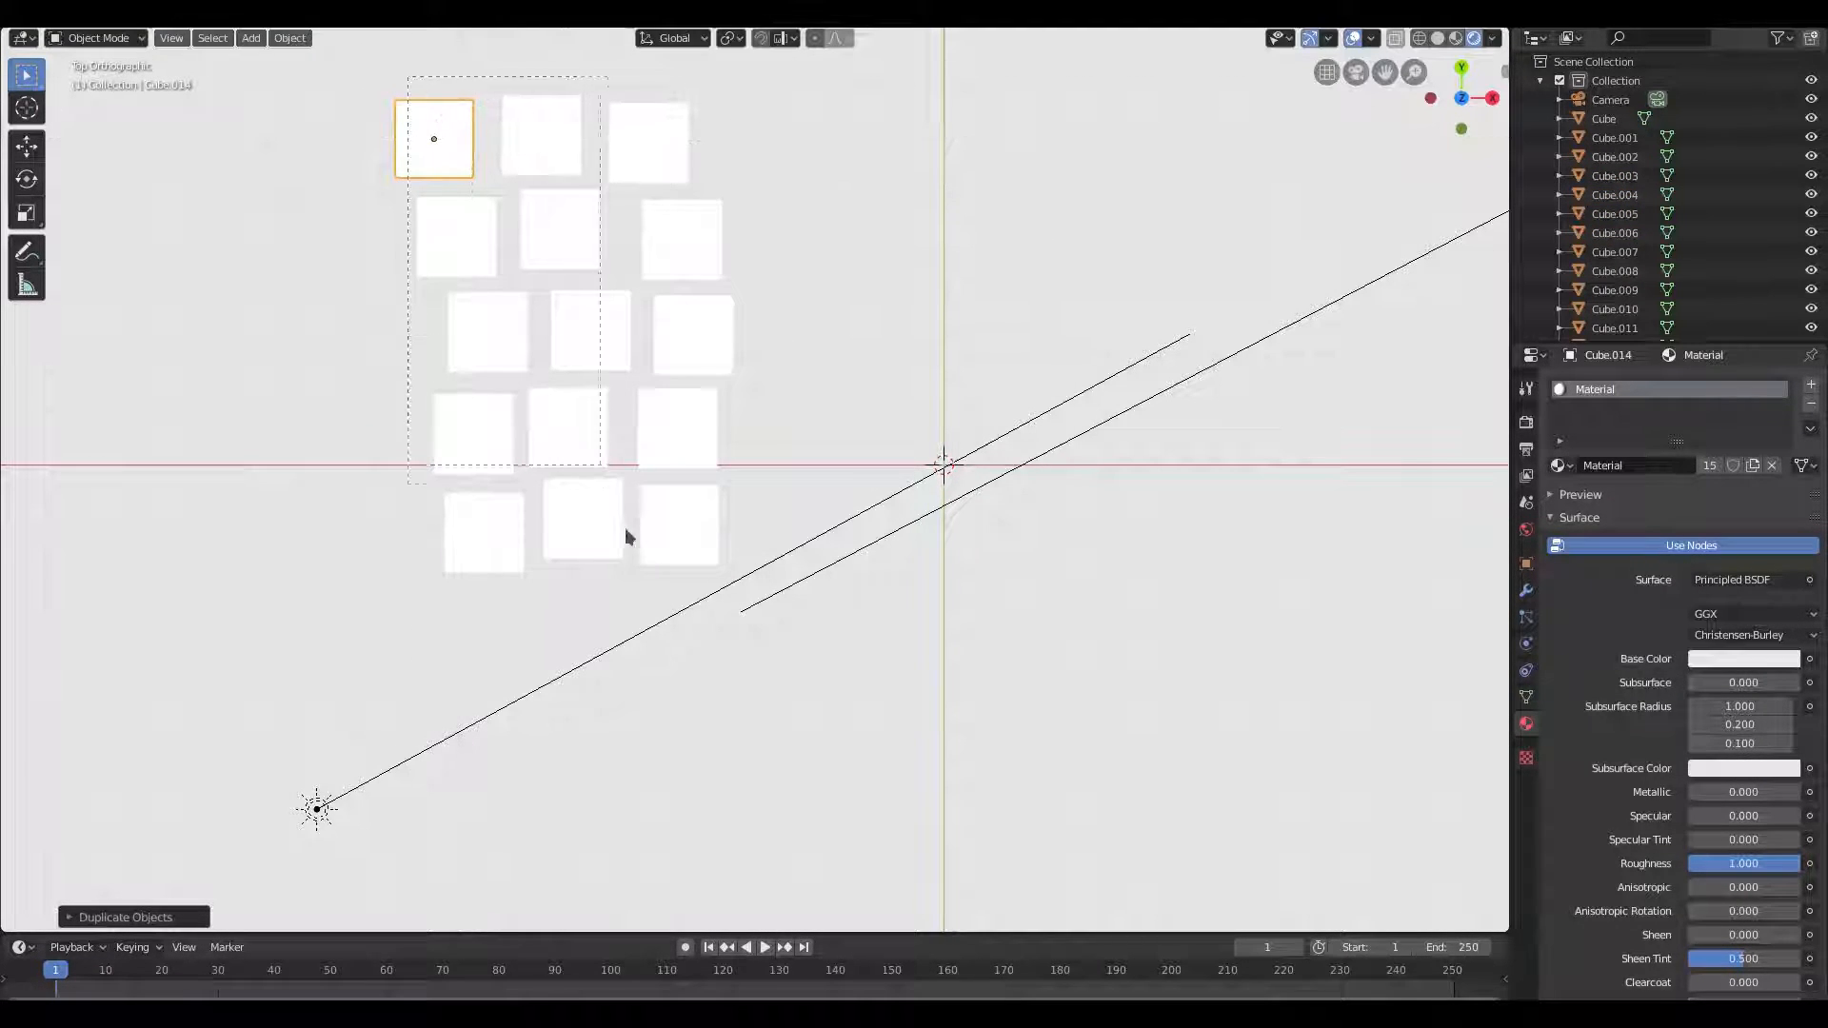
Duplicate the whole cluster of 15 pillars and place the copy alongside the original on its negative X side, slightly offset
{"action": "left_click_drag", "start_coordinate": [620, 521], "coordinate": [660, 530]}
{"action": "middle_click_drag", "start_coordinate": [684, 447], "coordinate": [1012, 485], "text": "shift"}
{"action": "key", "text": "shift+d"}
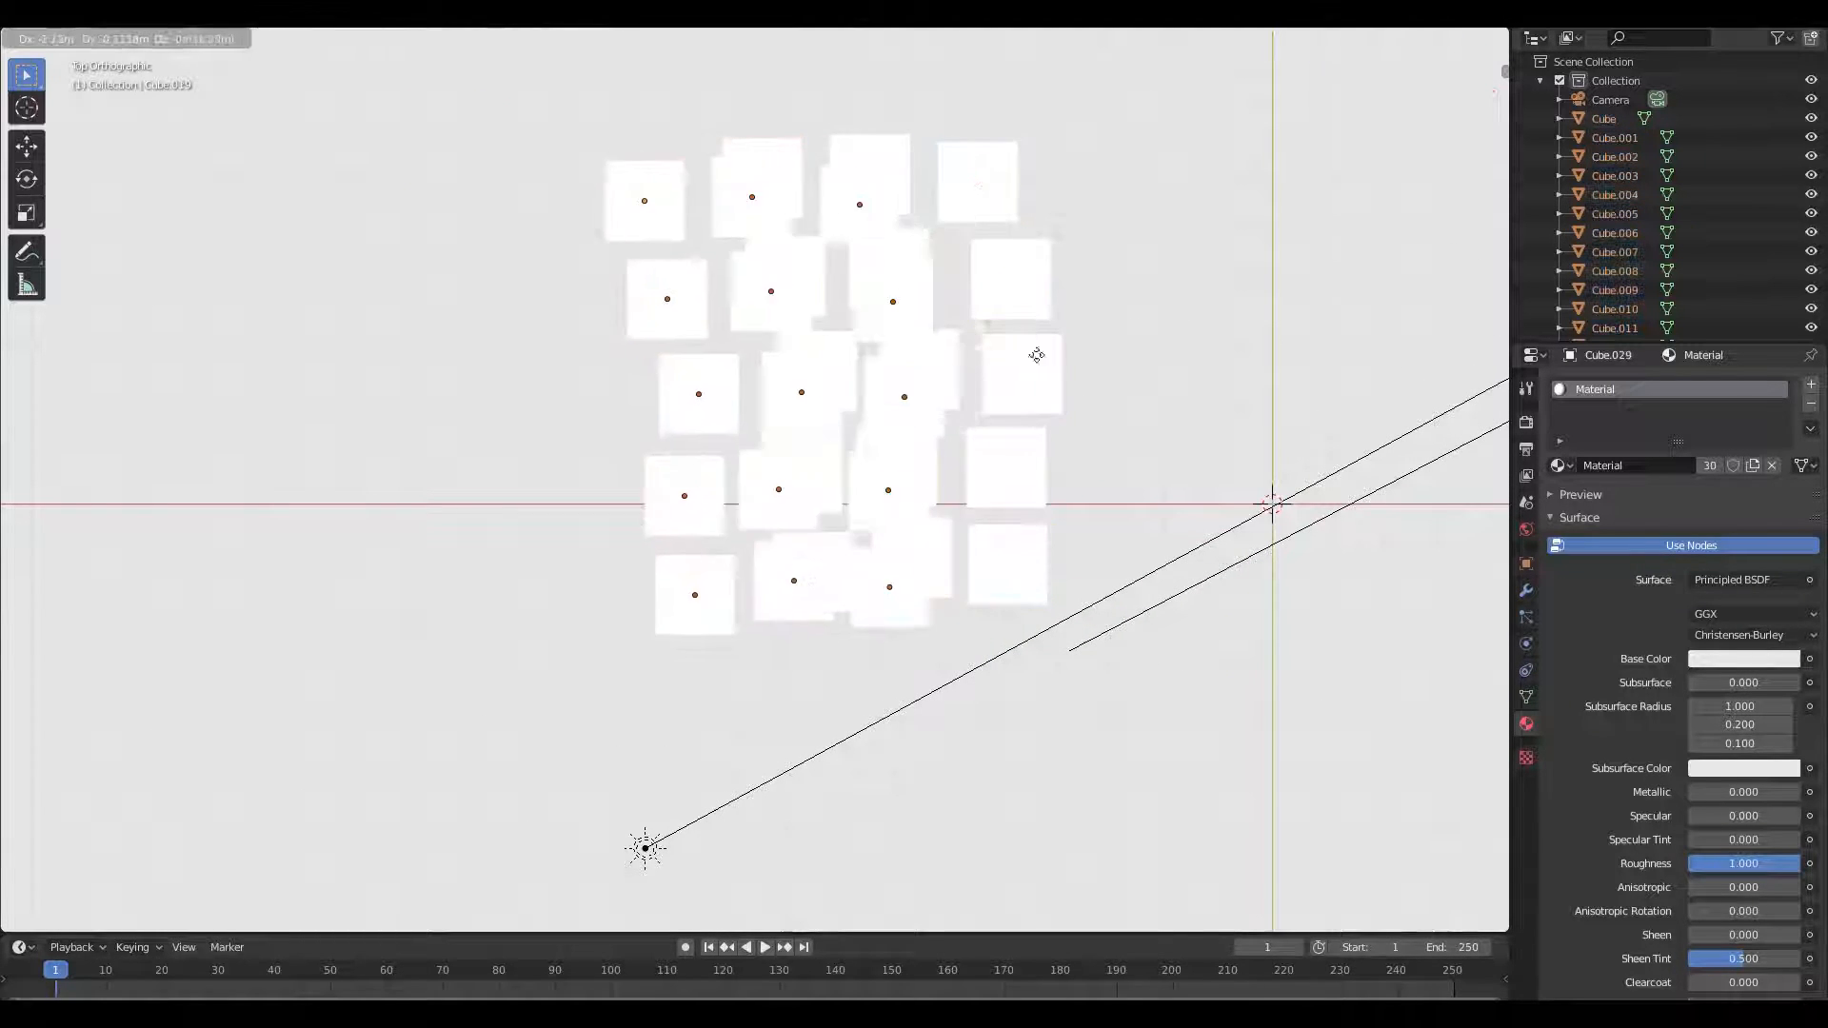
{"action": "left_click", "coordinate": [886, 416]}
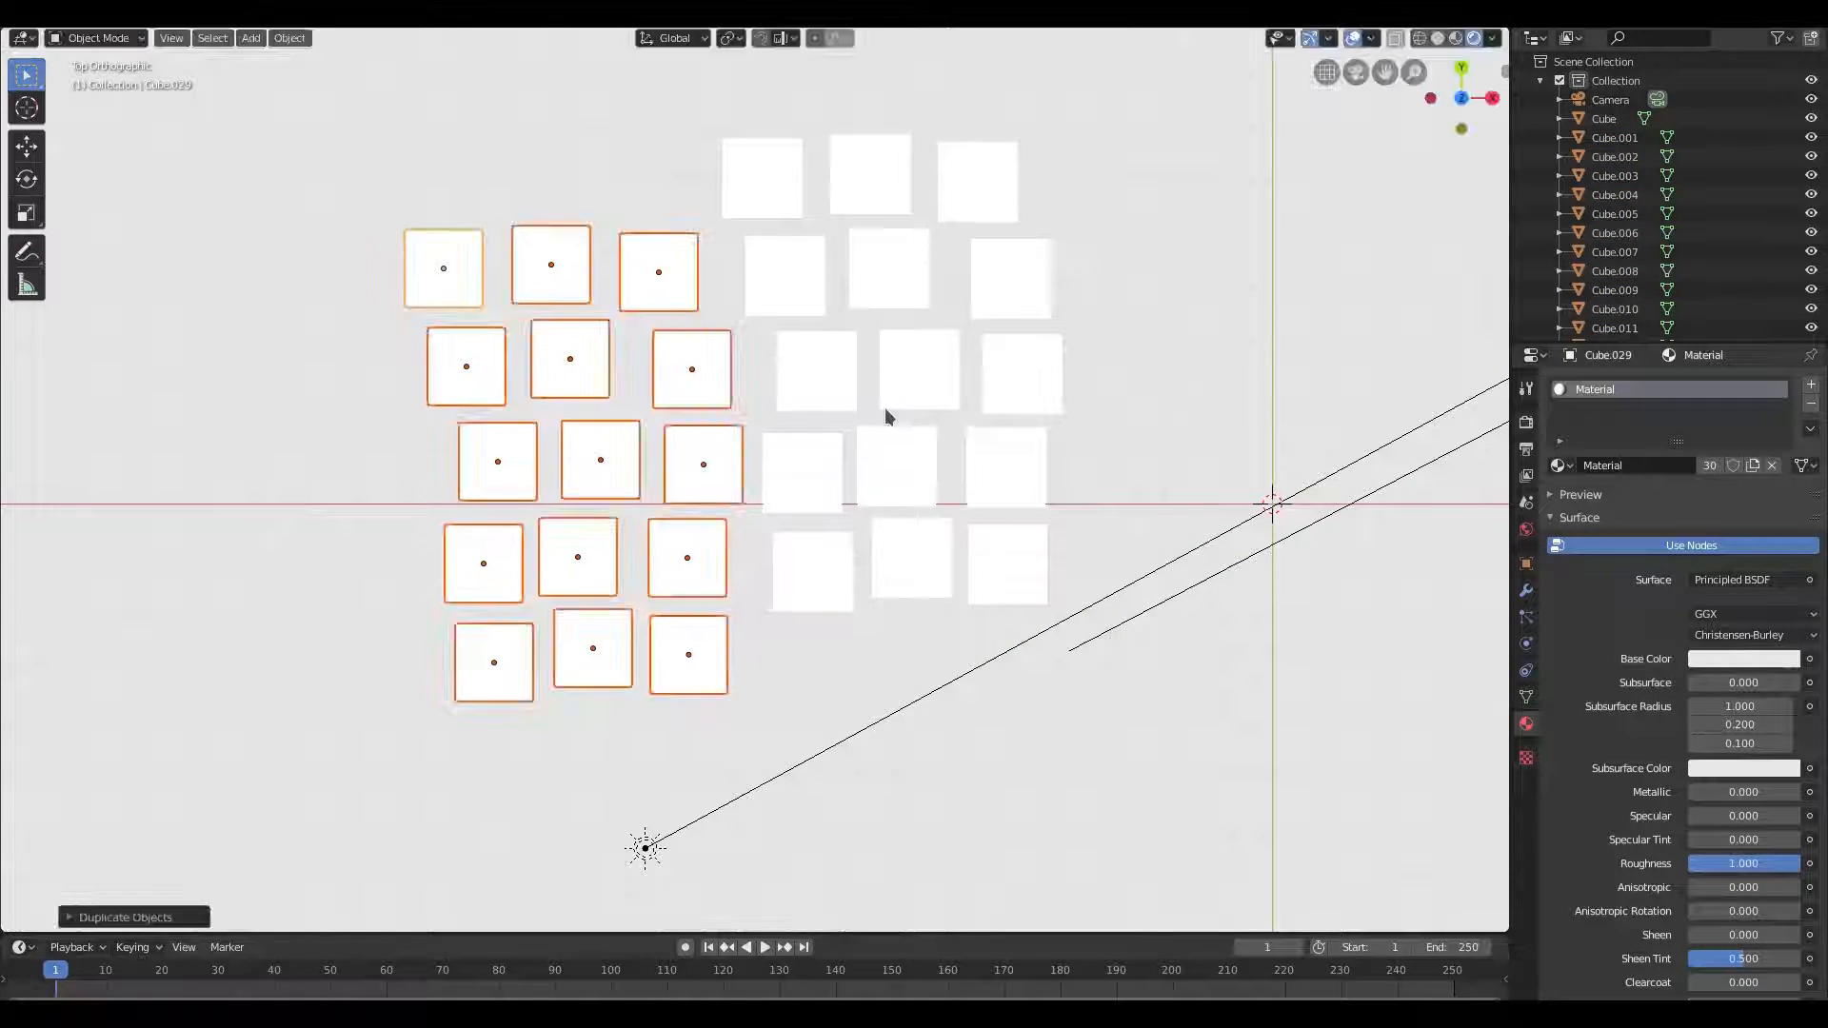
{"action": "key", "text": "g"}
{"action": "left_click", "coordinate": [885, 419]}
Shift a single pillar at the seam between the two clusters toward the original cluster
{"action": "left_click", "coordinate": [699, 384]}
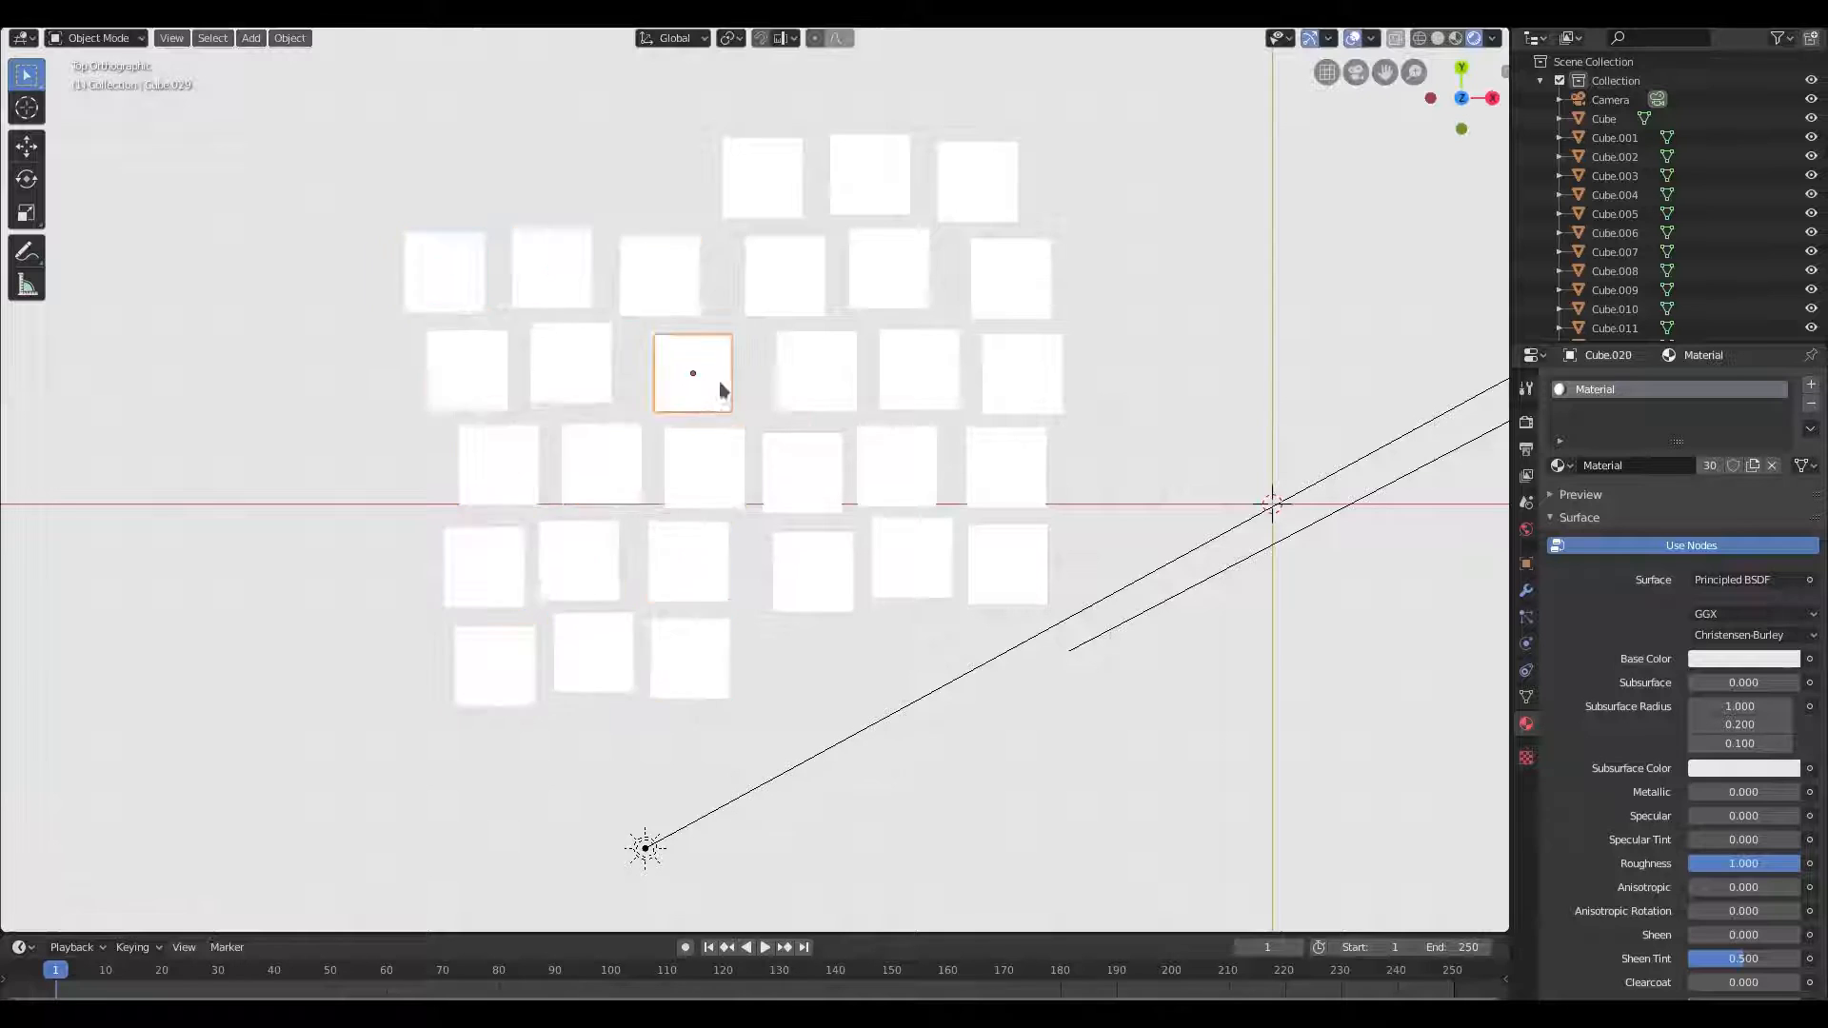
{"action": "key", "text": "g"}
{"action": "left_click", "coordinate": [804, 374]}
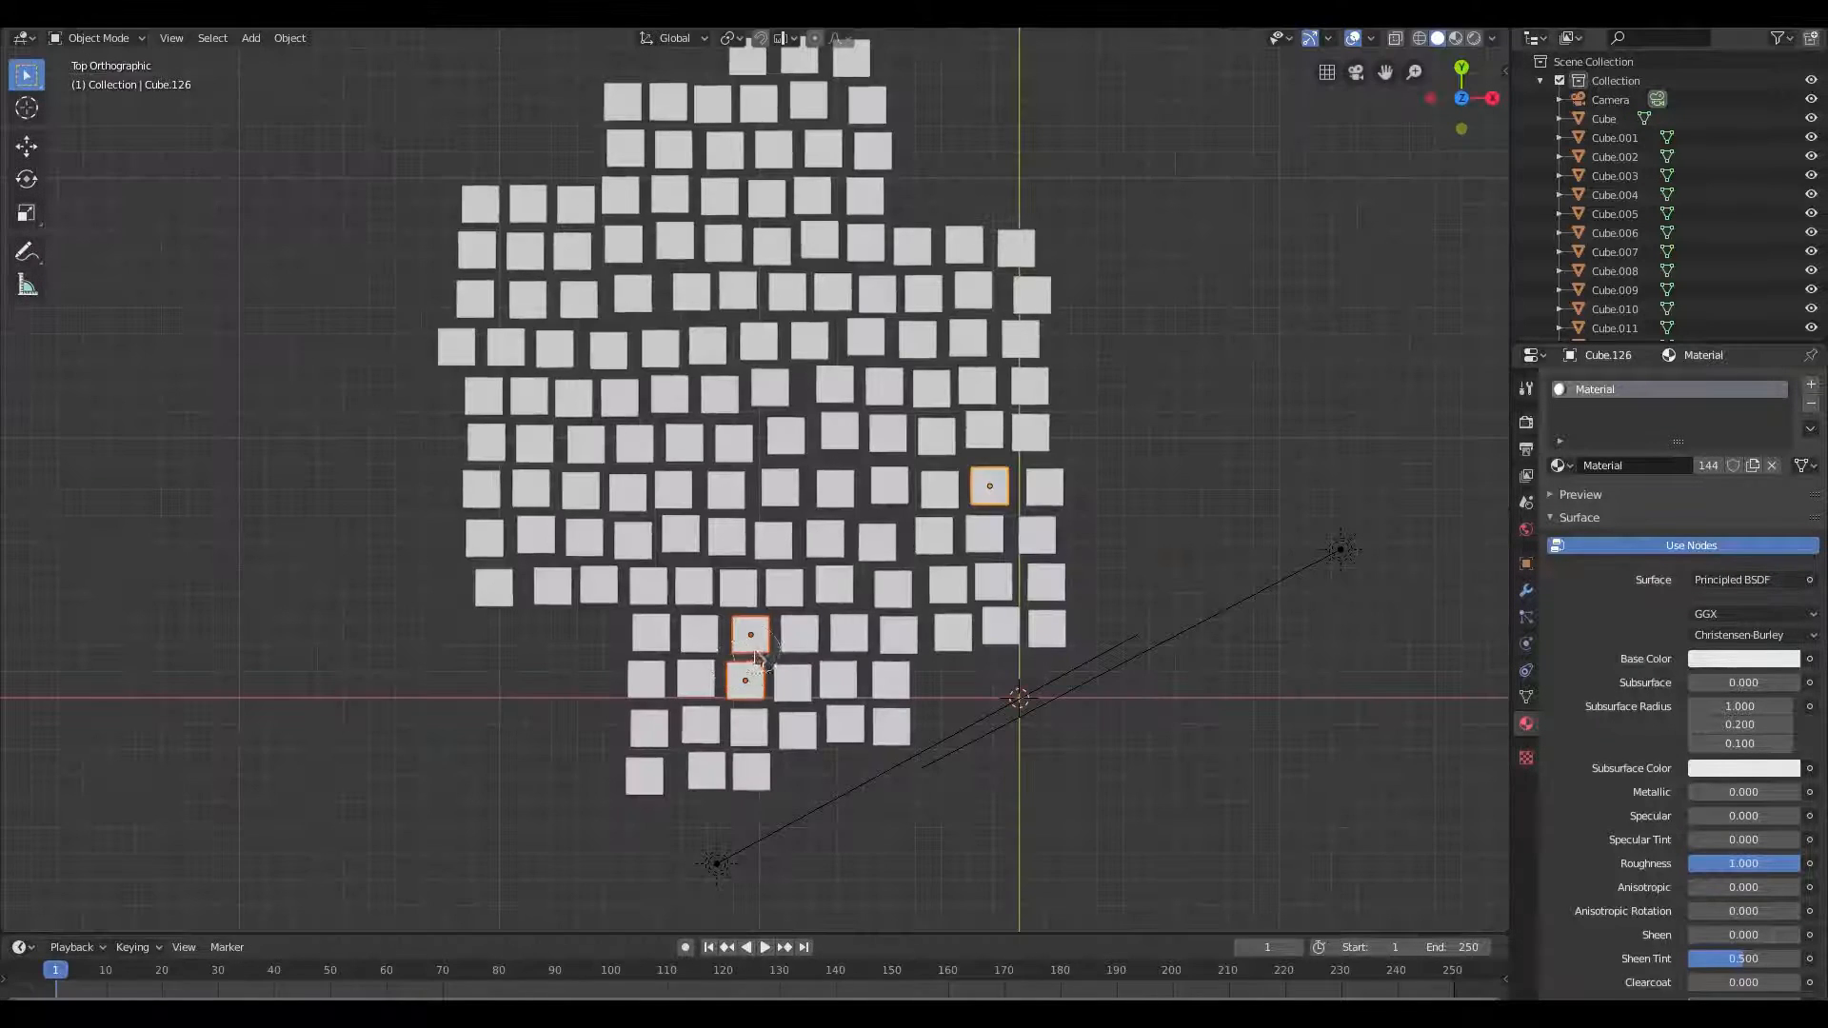
Select a random scattering of pillars across the grid and scale them along Z to vary their heights
{"action": "left_click", "coordinate": [848, 632], "text": "shift"}
{"action": "left_click", "coordinate": [834, 583], "text": "shift"}
{"action": "left_click", "coordinate": [877, 541]}
{"action": "left_click_drag", "start_coordinate": [726, 238], "coordinate": [633, 294]}
{"action": "left_click_drag", "start_coordinate": [760, 107], "coordinate": [865, 194]}
{"action": "left_click_drag", "start_coordinate": [922, 292], "coordinate": [973, 291]}
{"action": "left_click", "coordinate": [529, 396]}
{"action": "left_click", "coordinate": [552, 586]}
{"action": "left_click", "coordinate": [627, 493]}
{"action": "left_click", "coordinate": [634, 444]}
{"action": "left_click", "coordinate": [785, 435]}
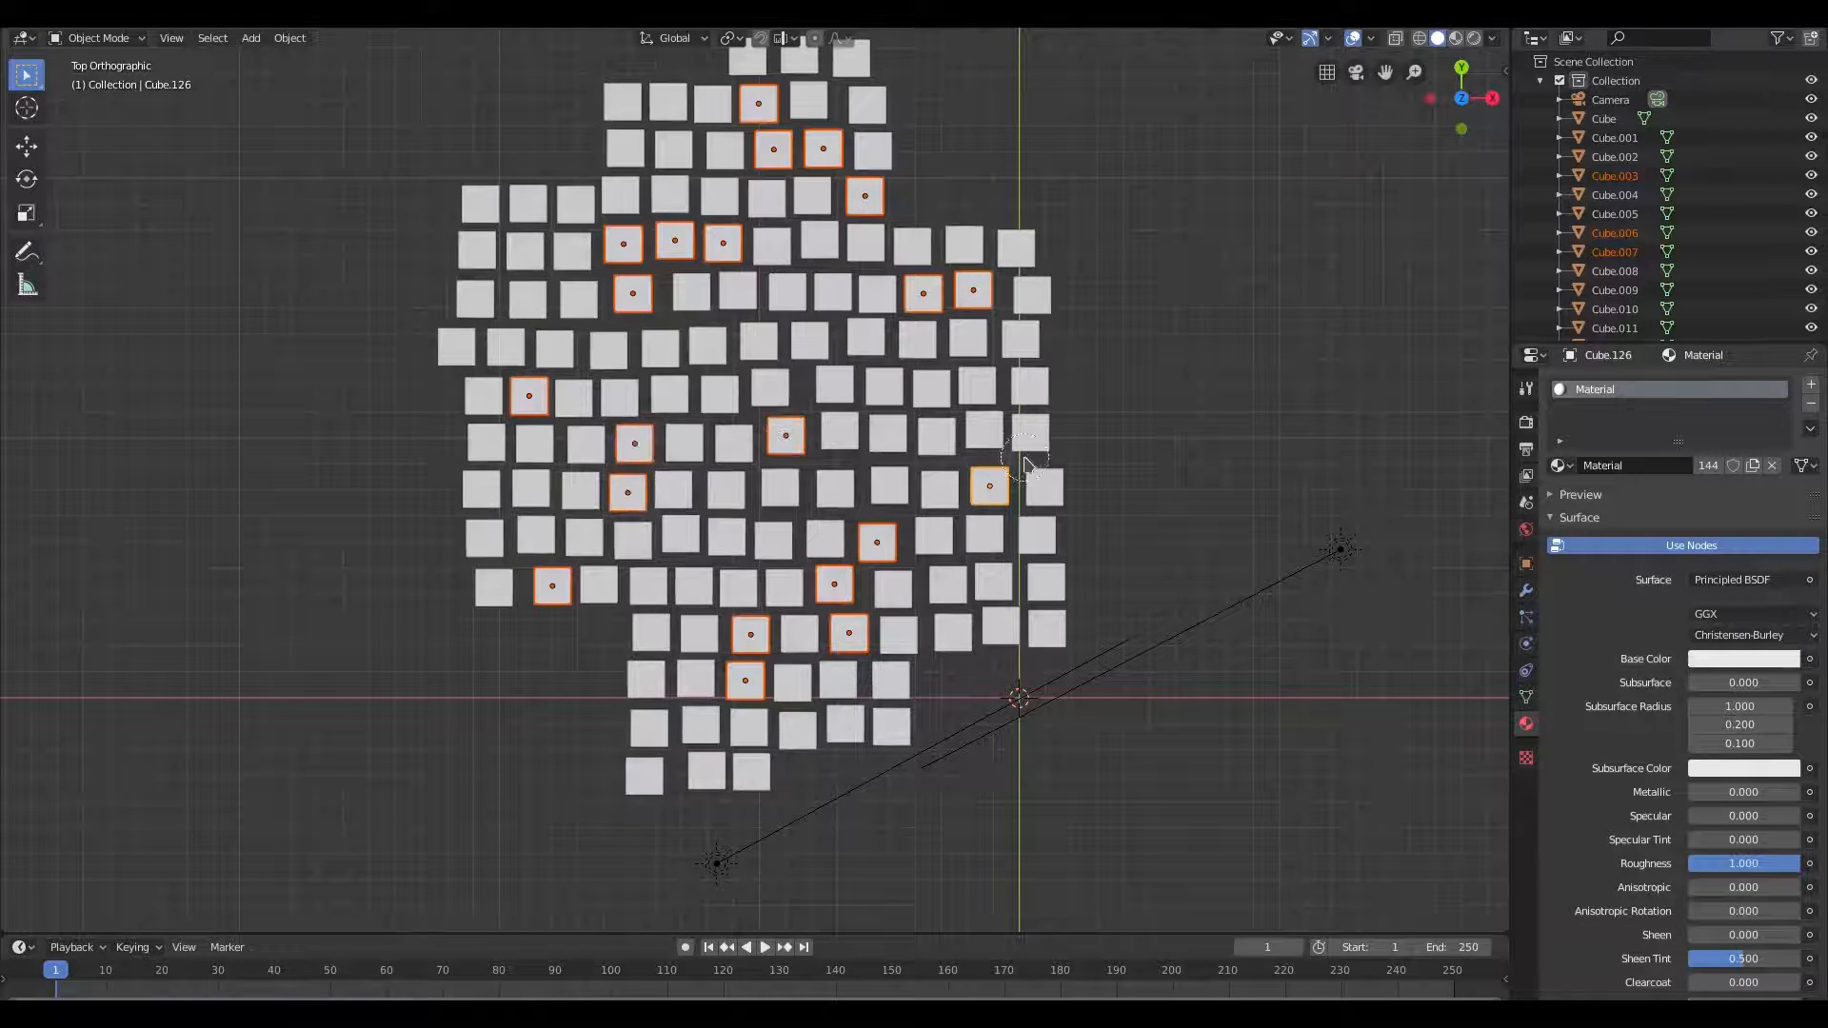
{"action": "left_click", "coordinate": [1002, 629]}
{"action": "left_click", "coordinate": [707, 771]}
{"action": "left_click", "coordinate": [647, 586]}
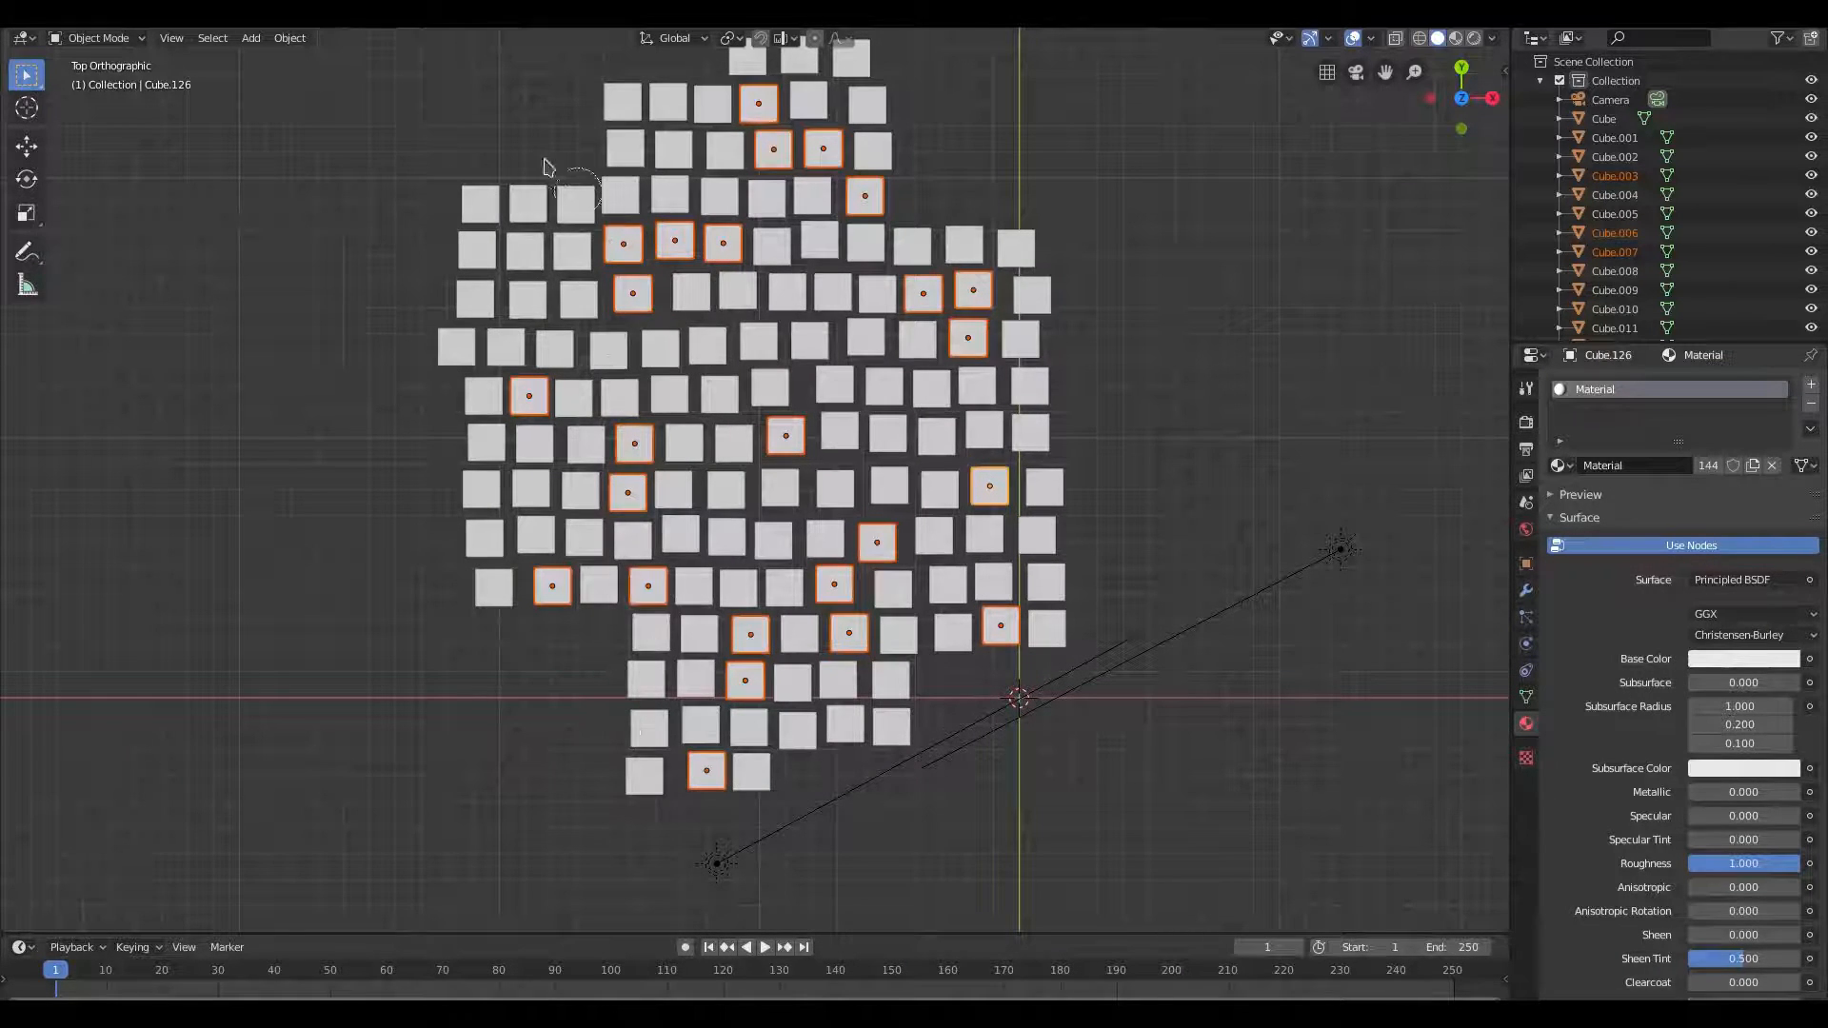
{"action": "left_click", "coordinate": [533, 247]}
{"action": "left_click", "coordinate": [623, 102]}
{"action": "middle_click_drag", "start_coordinate": [985, 476], "coordinate": [1226, 436]}
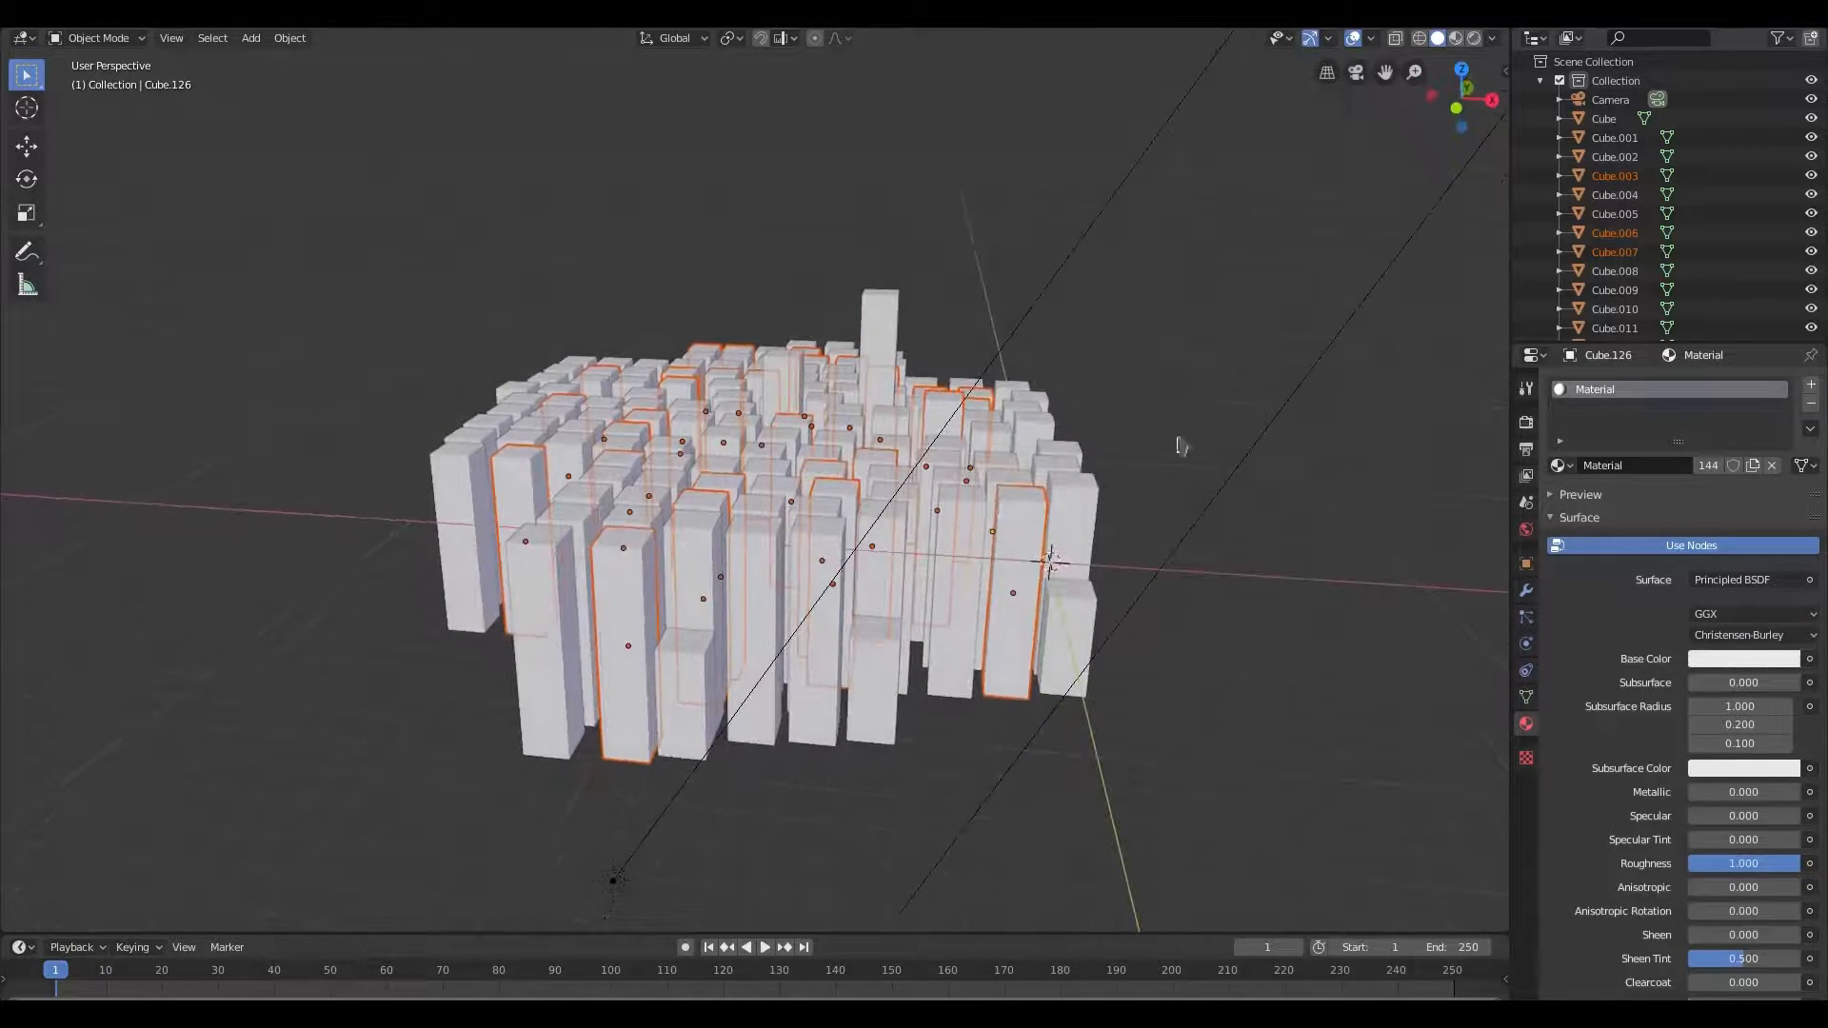
{"action": "middle_click_drag", "start_coordinate": [1051, 448], "coordinate": [1192, 518]}
{"action": "key", "text": "s"}
{"action": "key", "text": "z"}
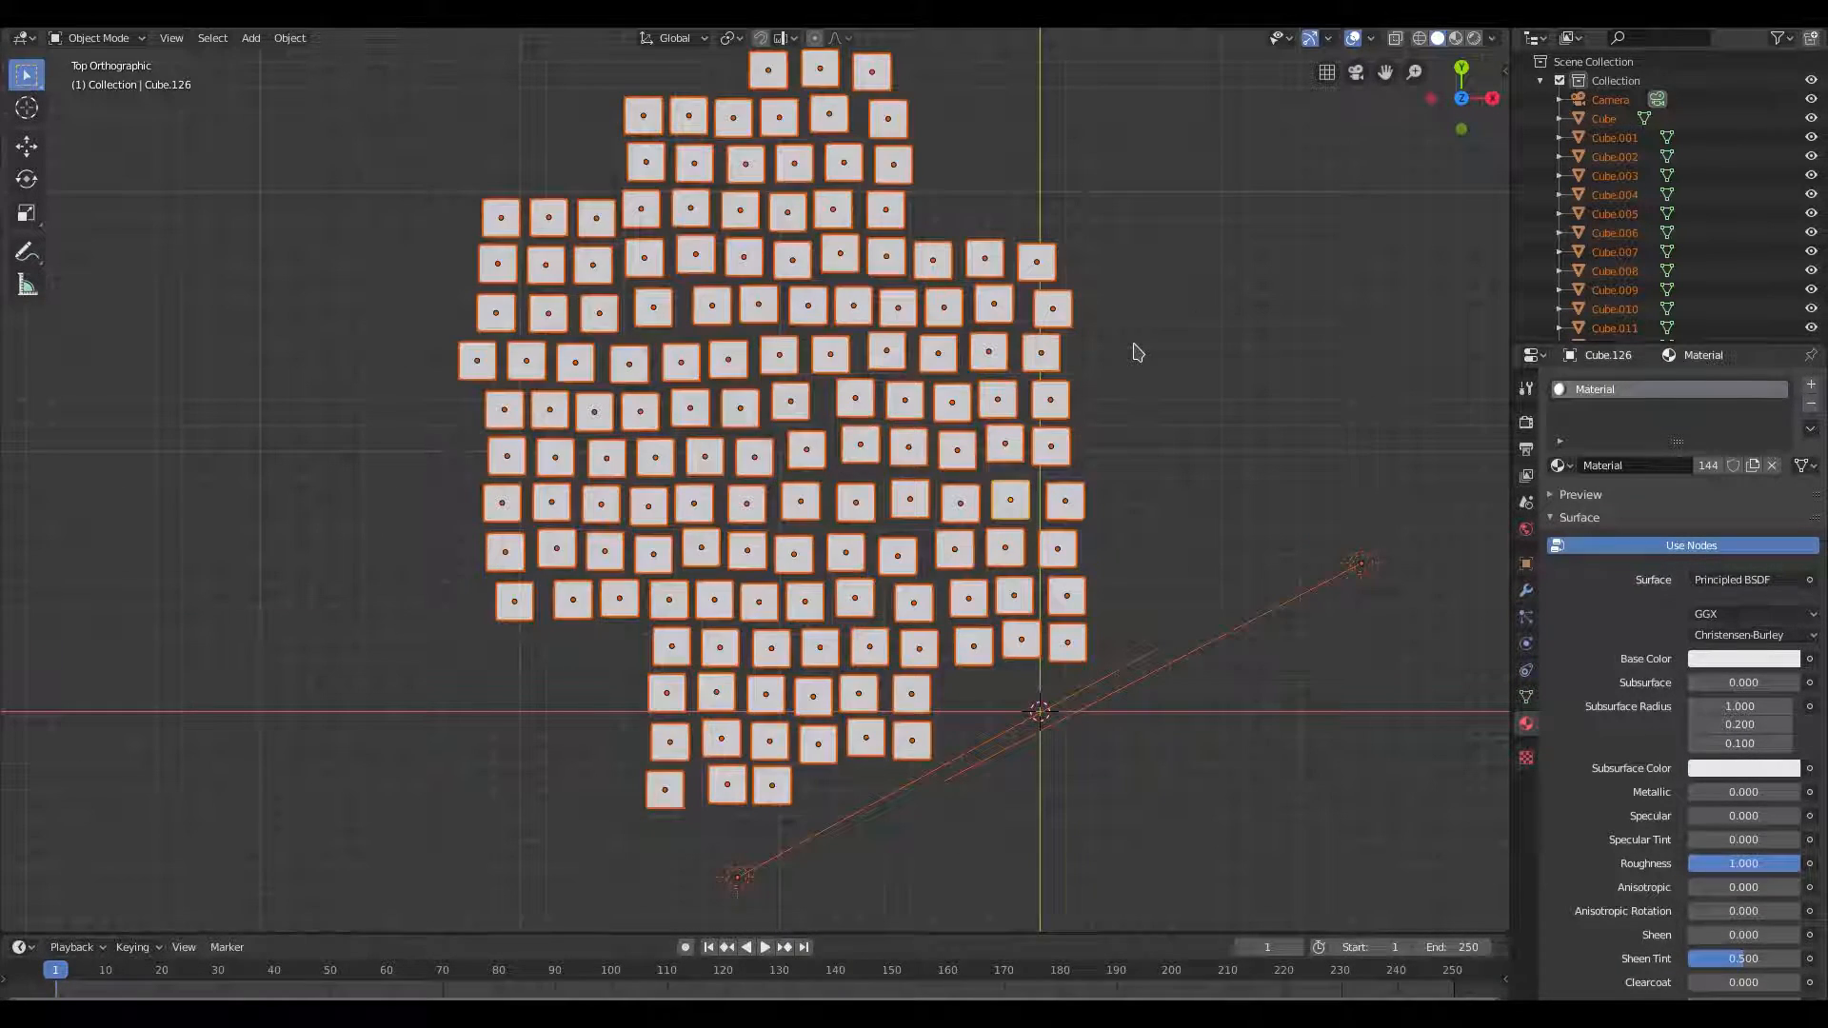
Clear the selection, pick a different random set of pillars across the grid, and stretch them taller along Z
{"action": "key", "text": "alt+a"}
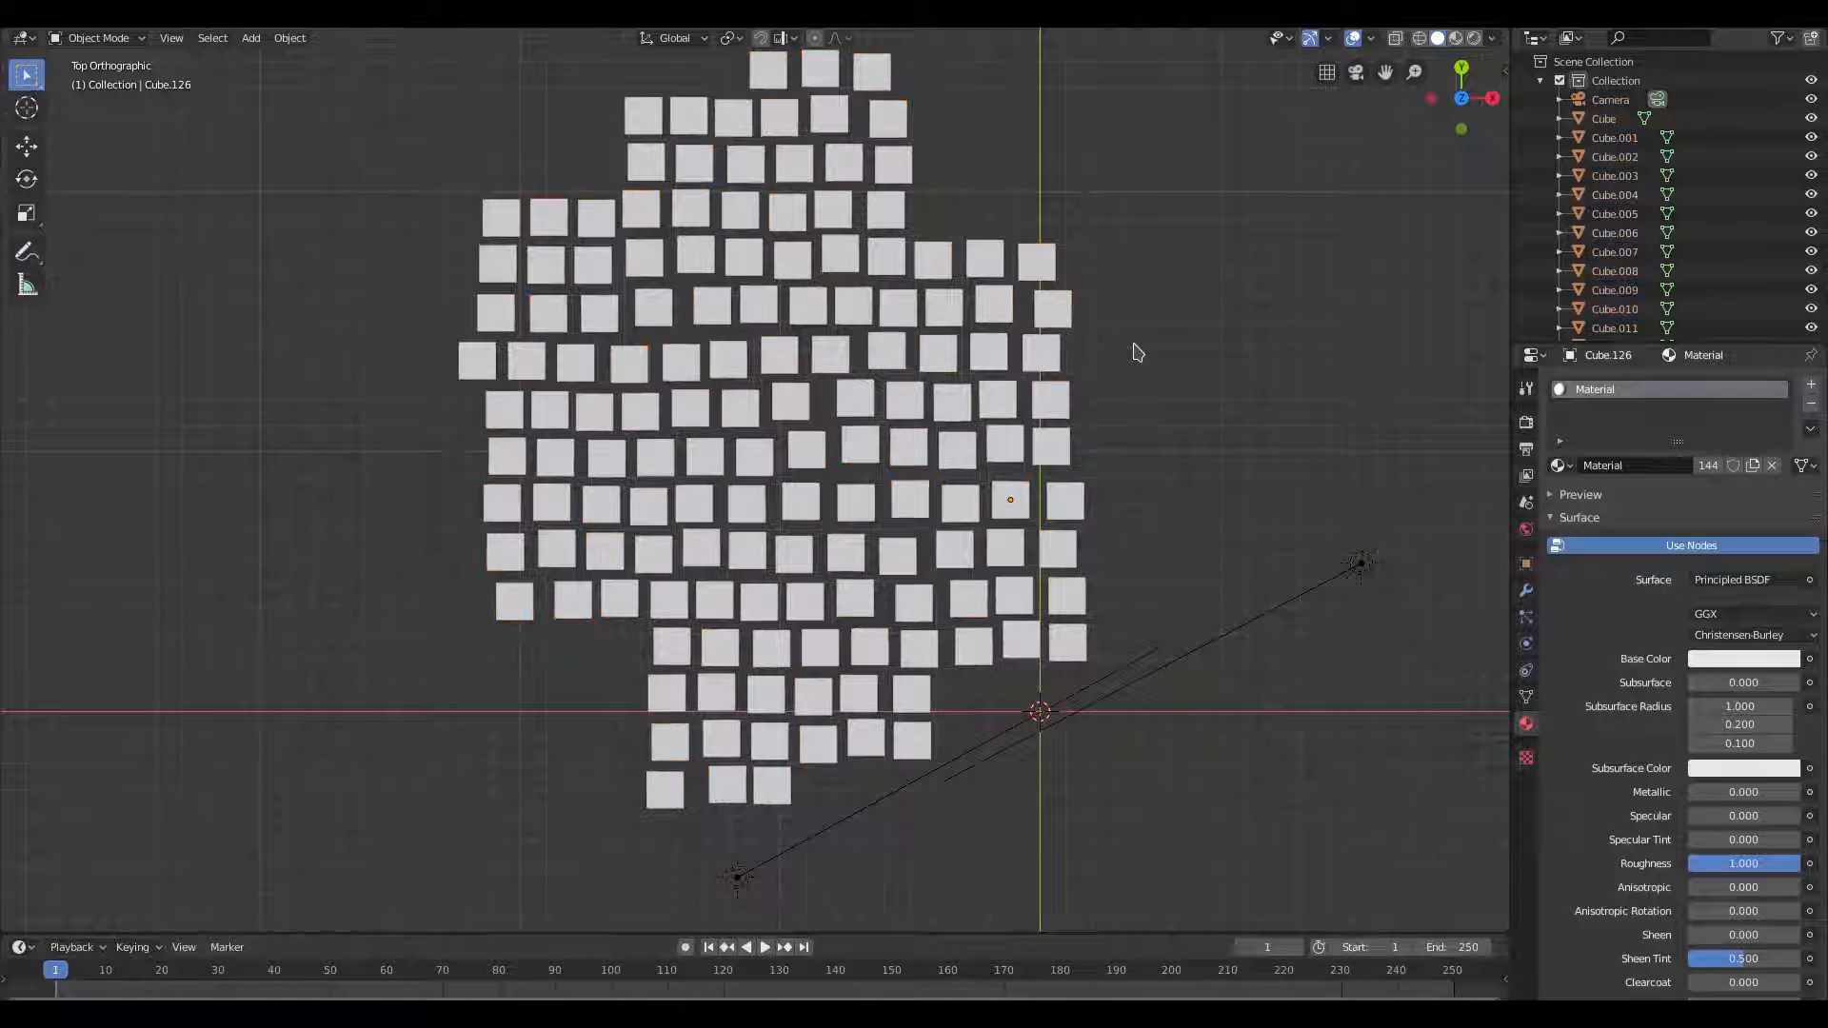
{"action": "left_click", "coordinate": [619, 261]}
{"action": "left_click", "coordinate": [755, 306]}
{"action": "left_click", "coordinate": [809, 211]}
{"action": "left_click", "coordinate": [897, 376]}
{"action": "left_click", "coordinate": [909, 473]}
{"action": "left_click", "coordinate": [990, 281]}
{"action": "left_click", "coordinate": [990, 499]}
{"action": "left_click", "coordinate": [627, 483]}
{"action": "left_click", "coordinate": [595, 577]}
{"action": "left_click", "coordinate": [671, 601]}
{"action": "left_click", "coordinate": [780, 621]}
{"action": "left_click", "coordinate": [747, 716]}
{"action": "left_click", "coordinate": [919, 657]}
{"action": "left_click", "coordinate": [734, 383]}
{"action": "left_click", "coordinate": [506, 433]}
{"action": "left_click", "coordinate": [495, 216]}
{"action": "left_click", "coordinate": [710, 116]}
{"action": "left_click", "coordinate": [824, 91]}
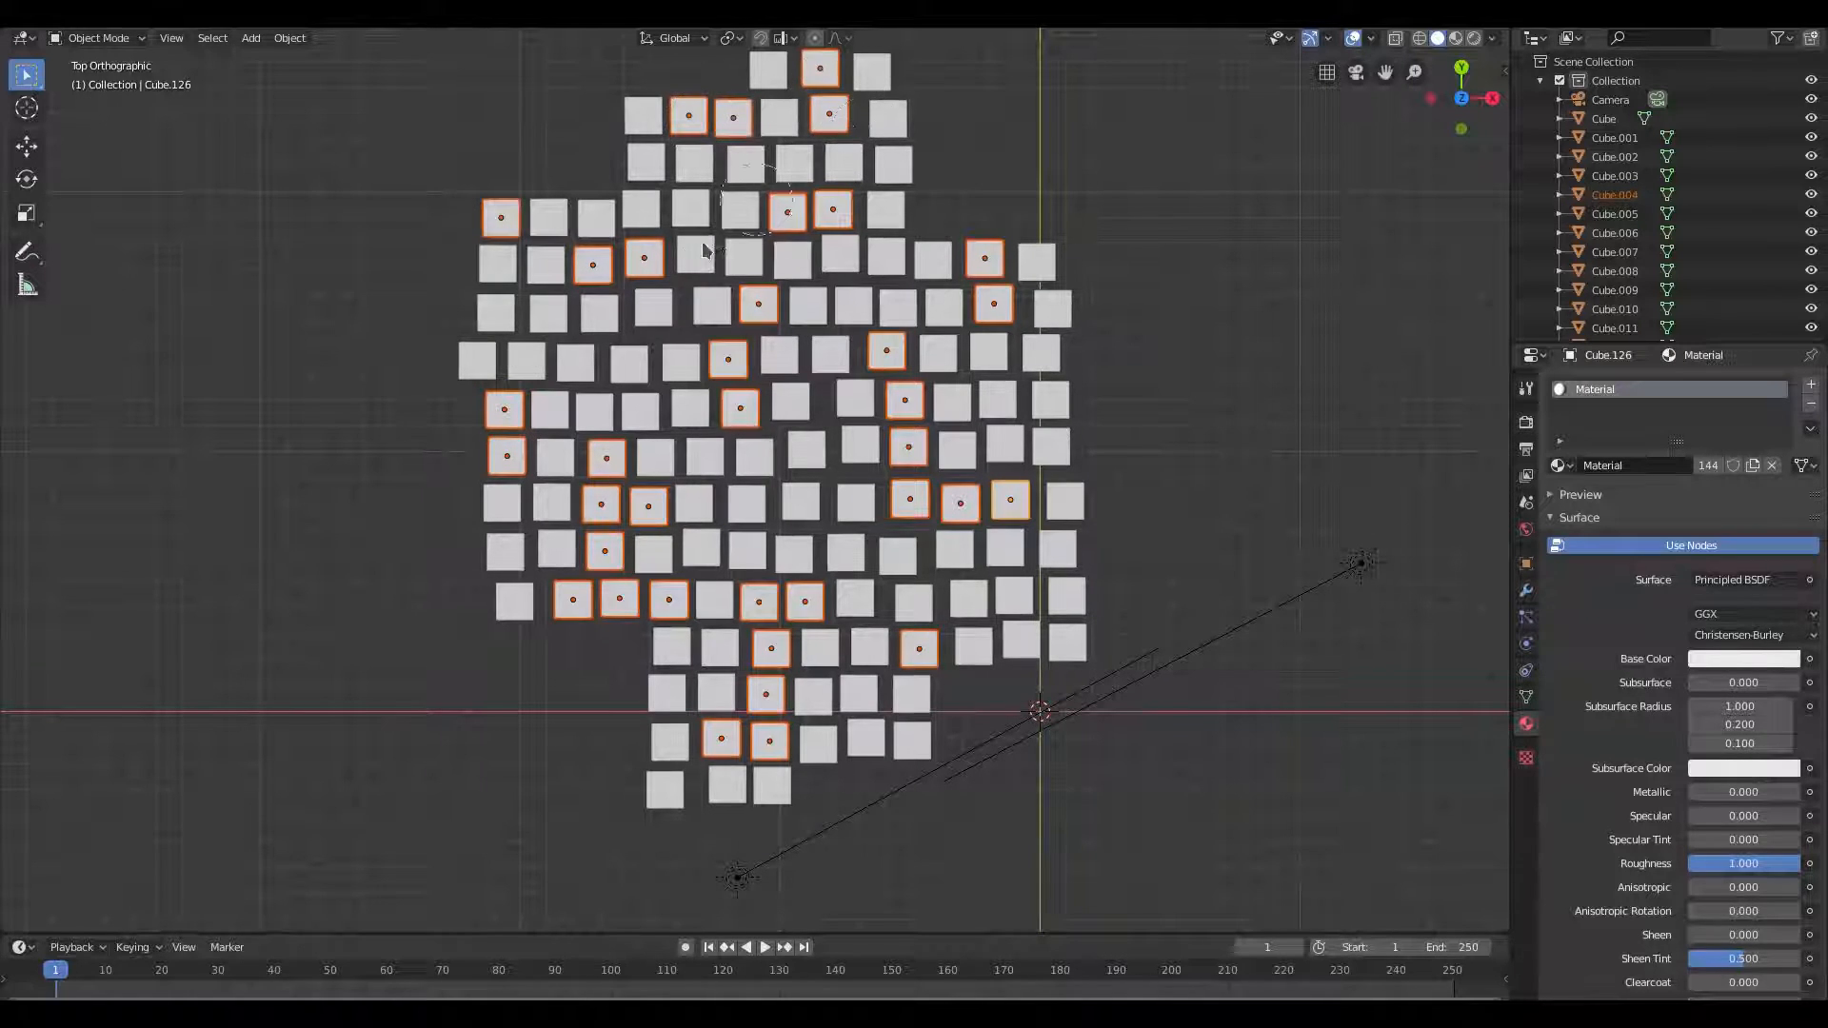
{"action": "left_click", "coordinate": [891, 283]}
{"action": "left_click", "coordinate": [731, 533]}
{"action": "middle_click_drag", "start_coordinate": [1146, 539], "coordinate": [1183, 445]}
{"action": "key", "text": "z"}
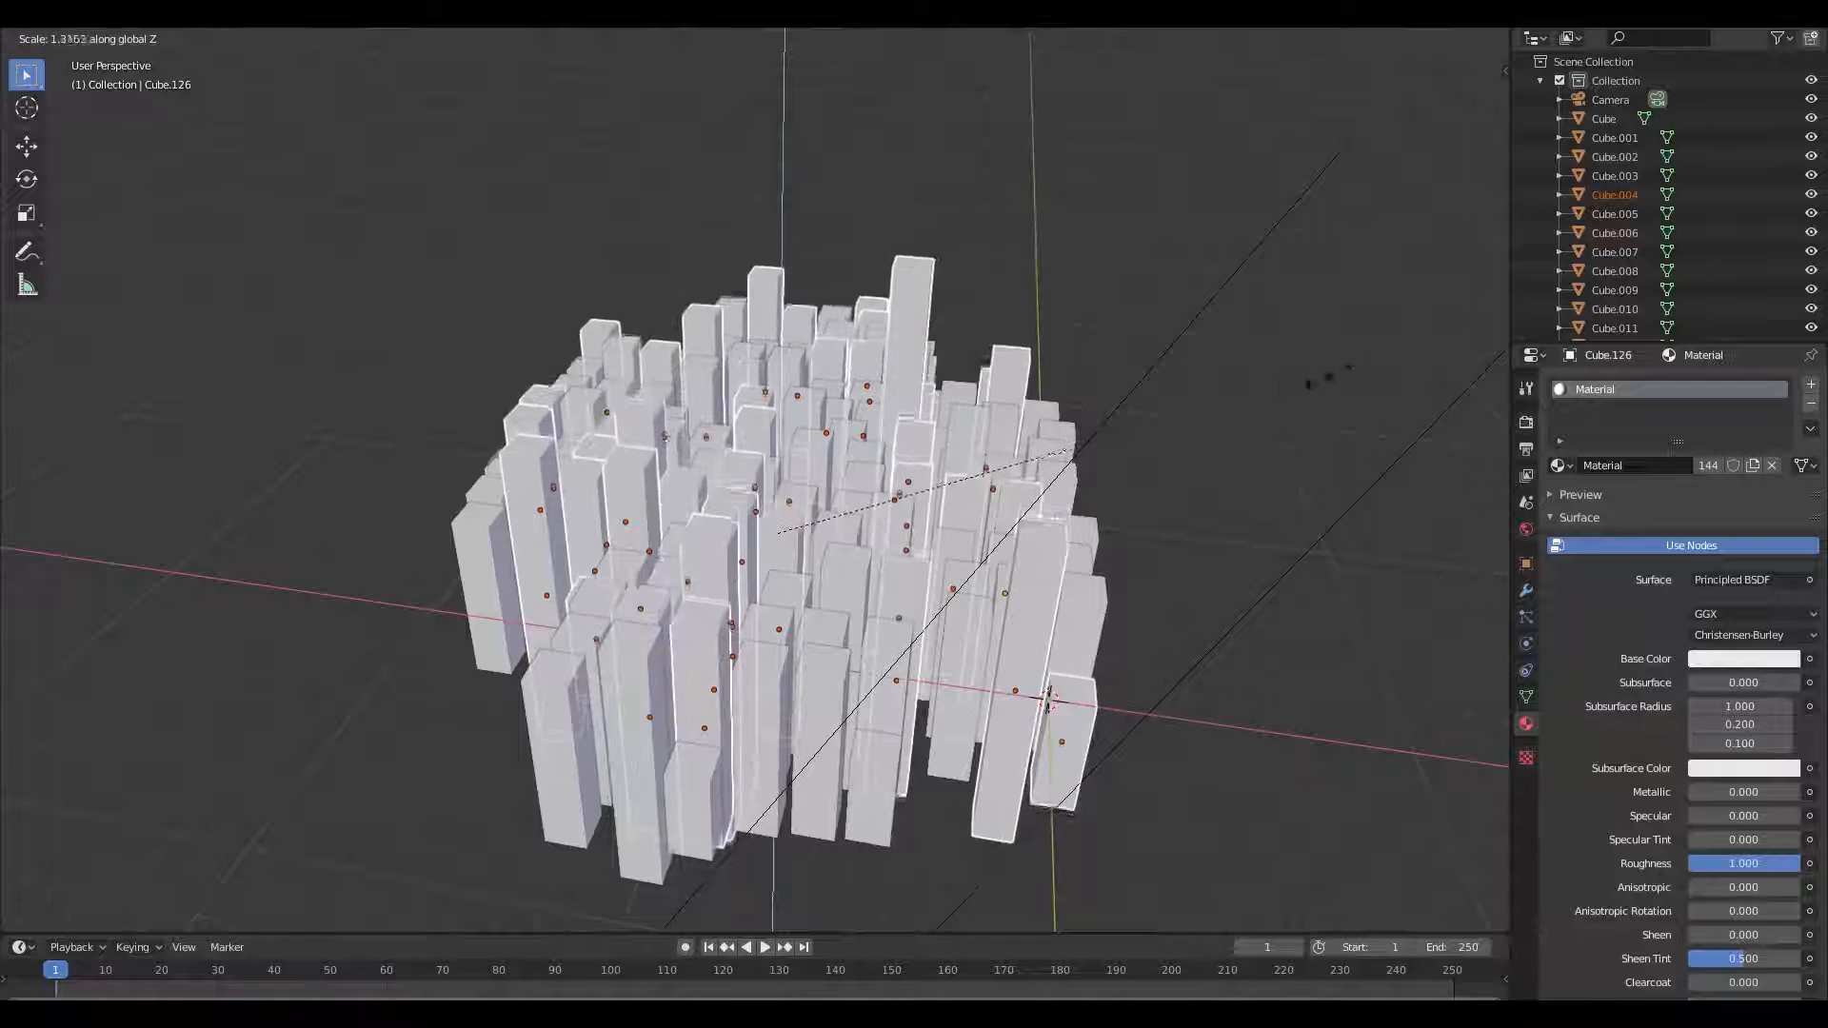
{"action": "left_click", "coordinate": [1026, 495]}
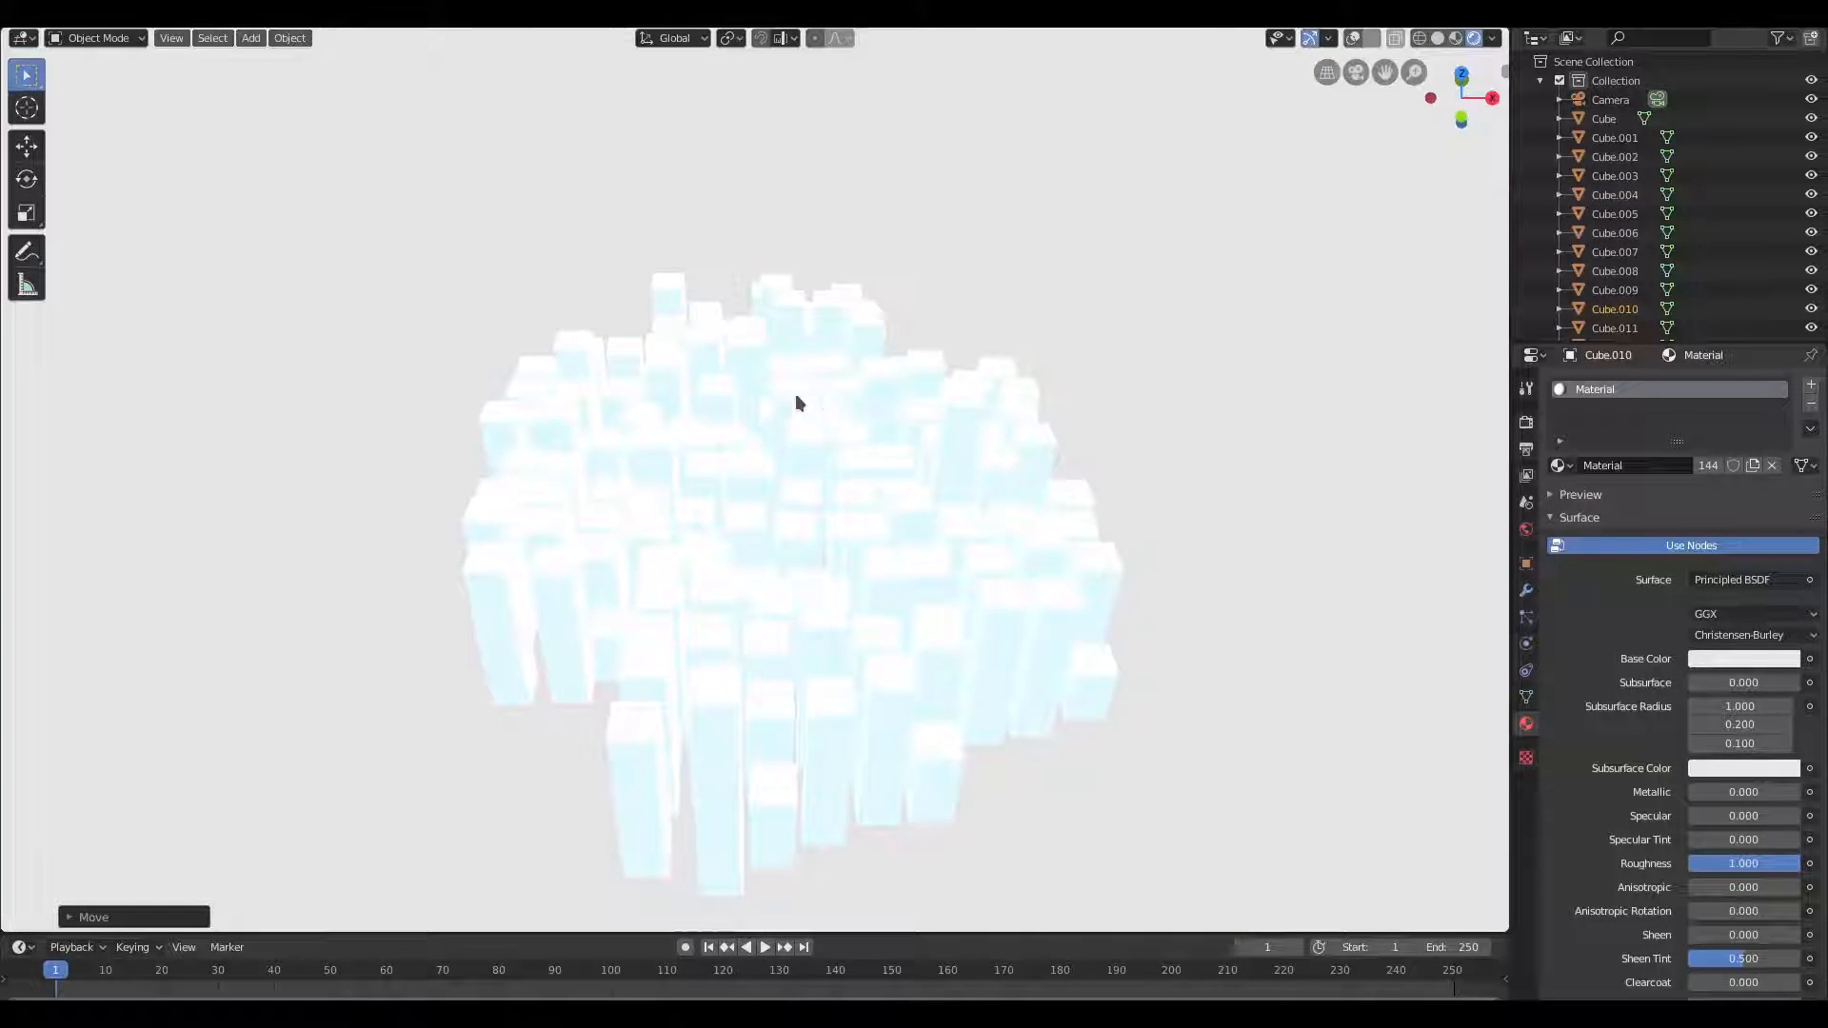
Raise one pillar near the back of the cluster along Z
{"action": "middle_click_drag", "start_coordinate": [796, 399], "coordinate": [759, 344]}
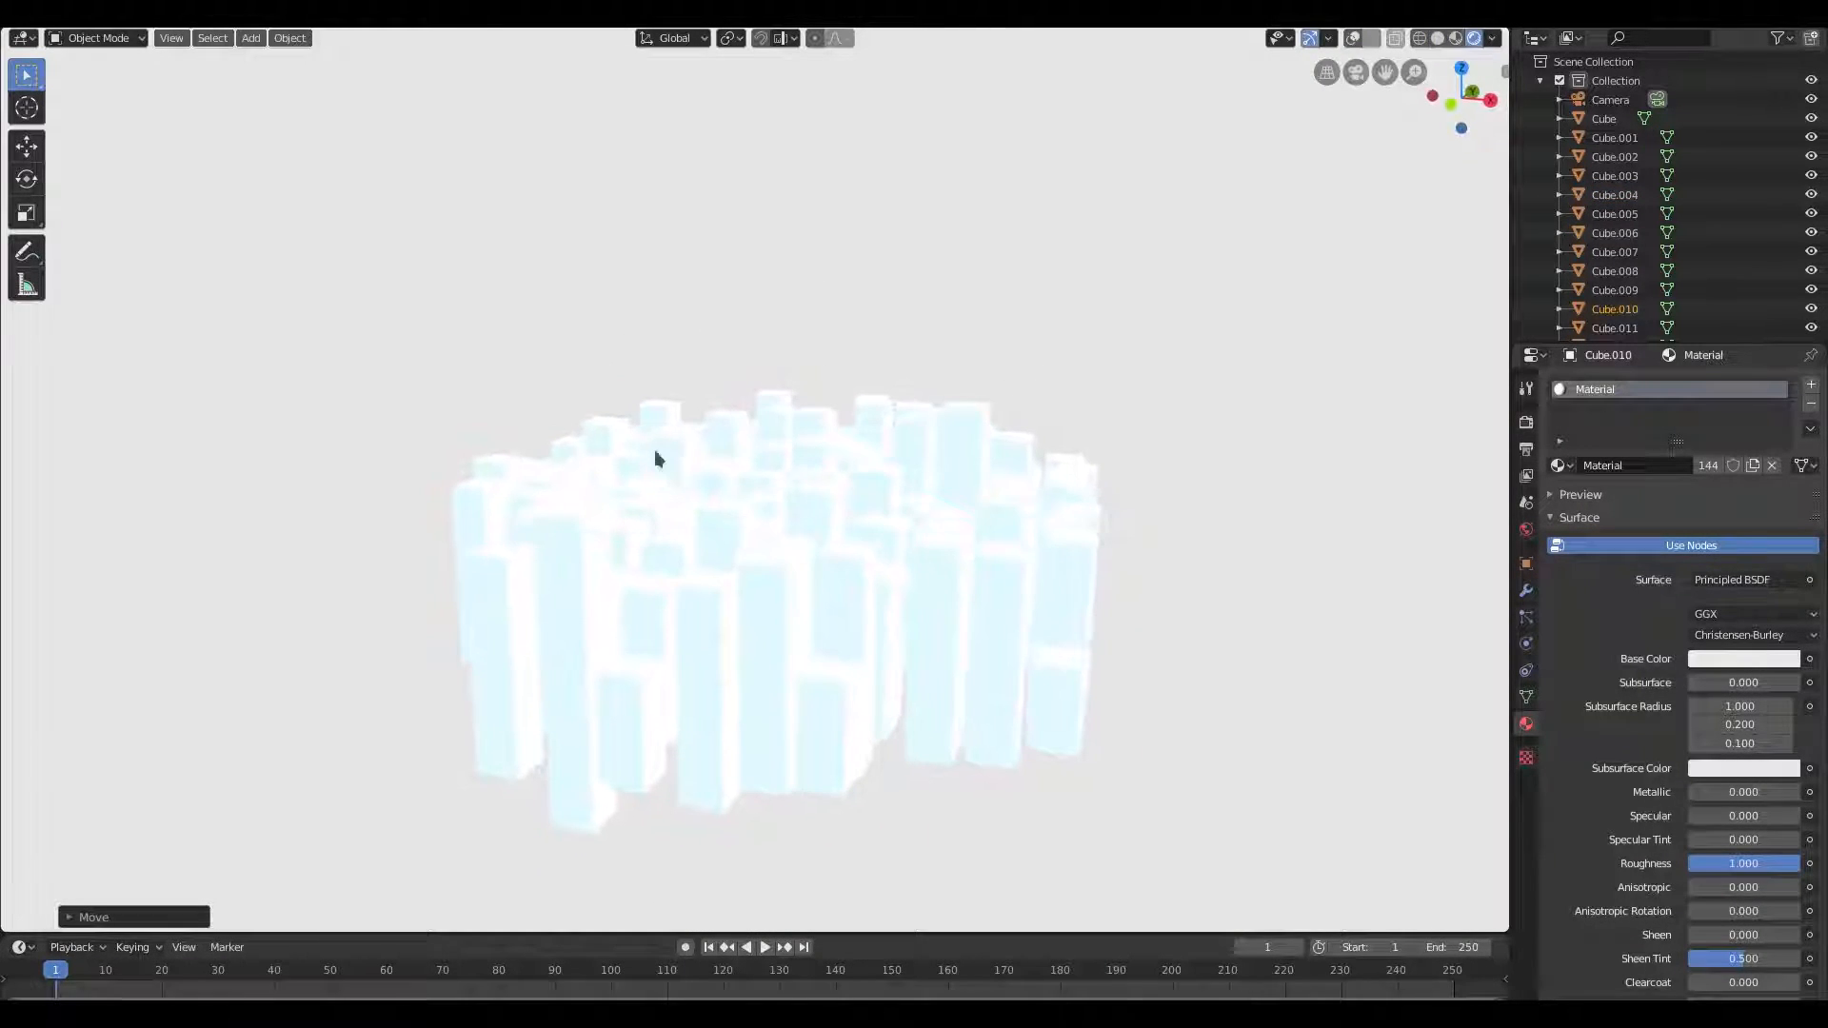
{"action": "left_click", "coordinate": [676, 464]}
{"action": "key", "text": "g"}
{"action": "key", "text": "z"}
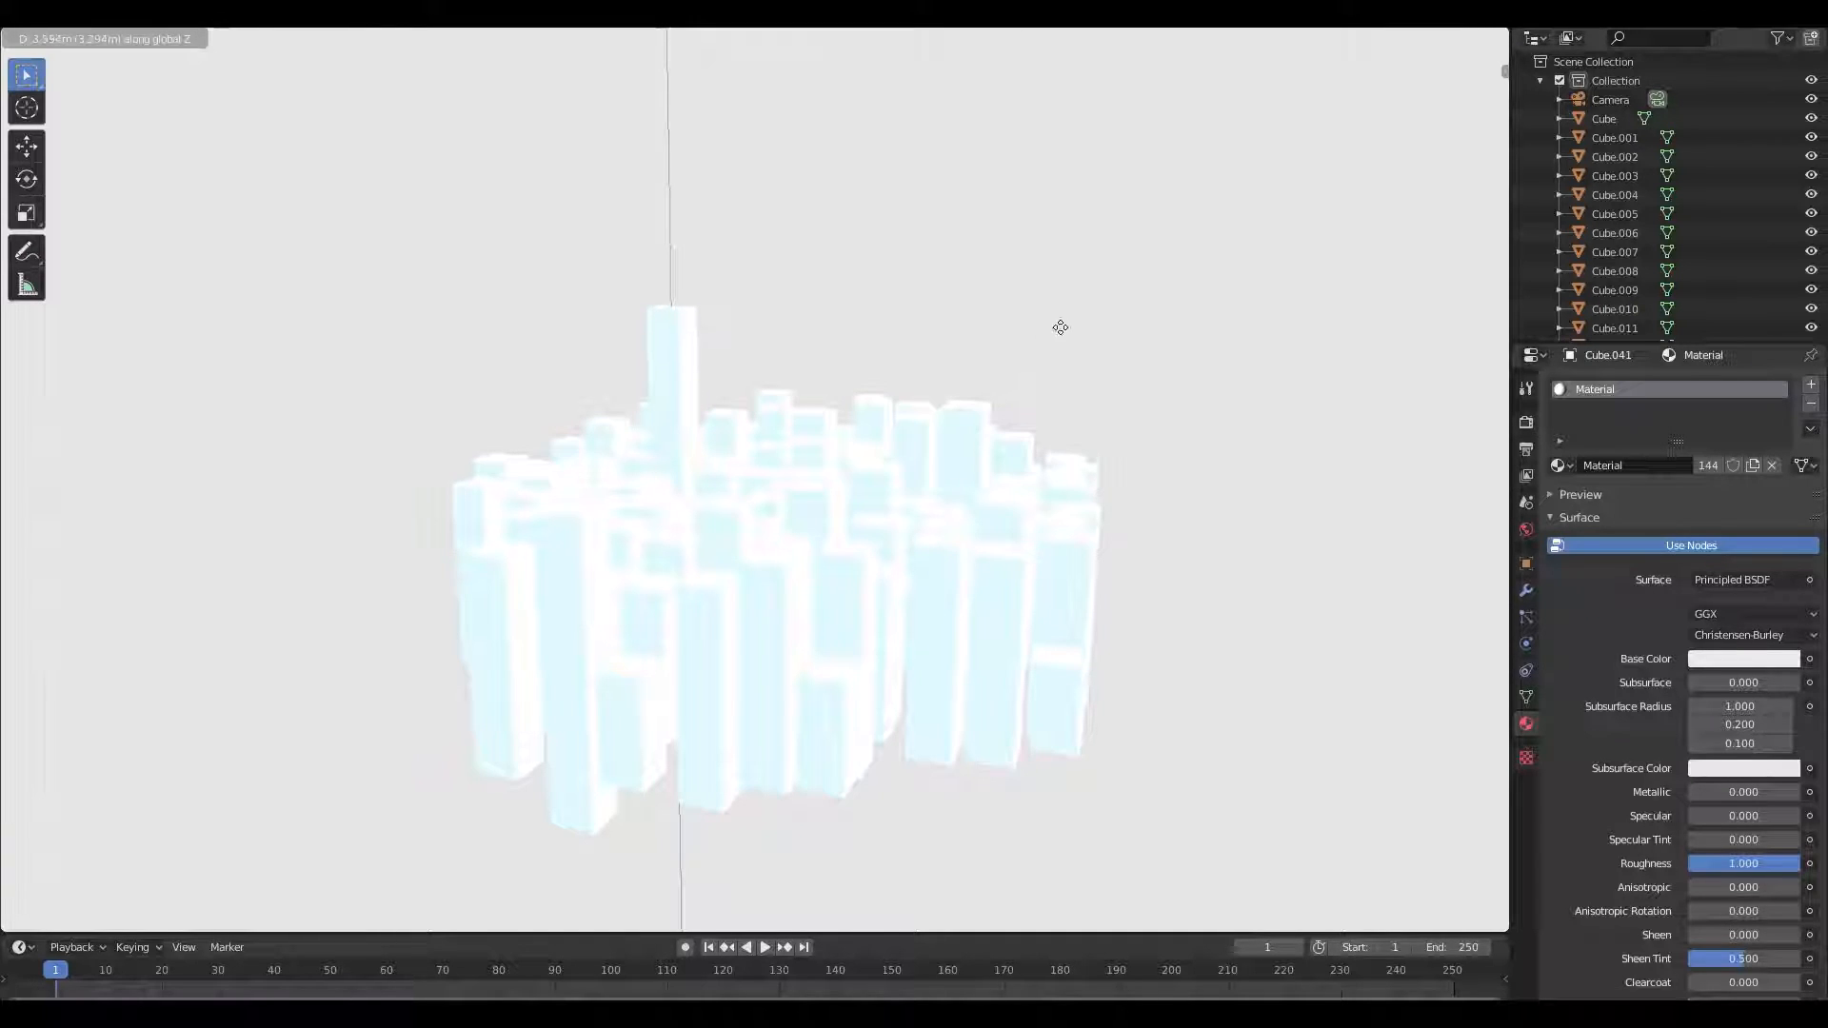
{"action": "left_click", "coordinate": [1009, 374]}
Raise another pillar in the middle of the cluster by about 5 m along Z so it towers above its neighbours
{"action": "middle_click_drag", "start_coordinate": [798, 419], "coordinate": [782, 533]}
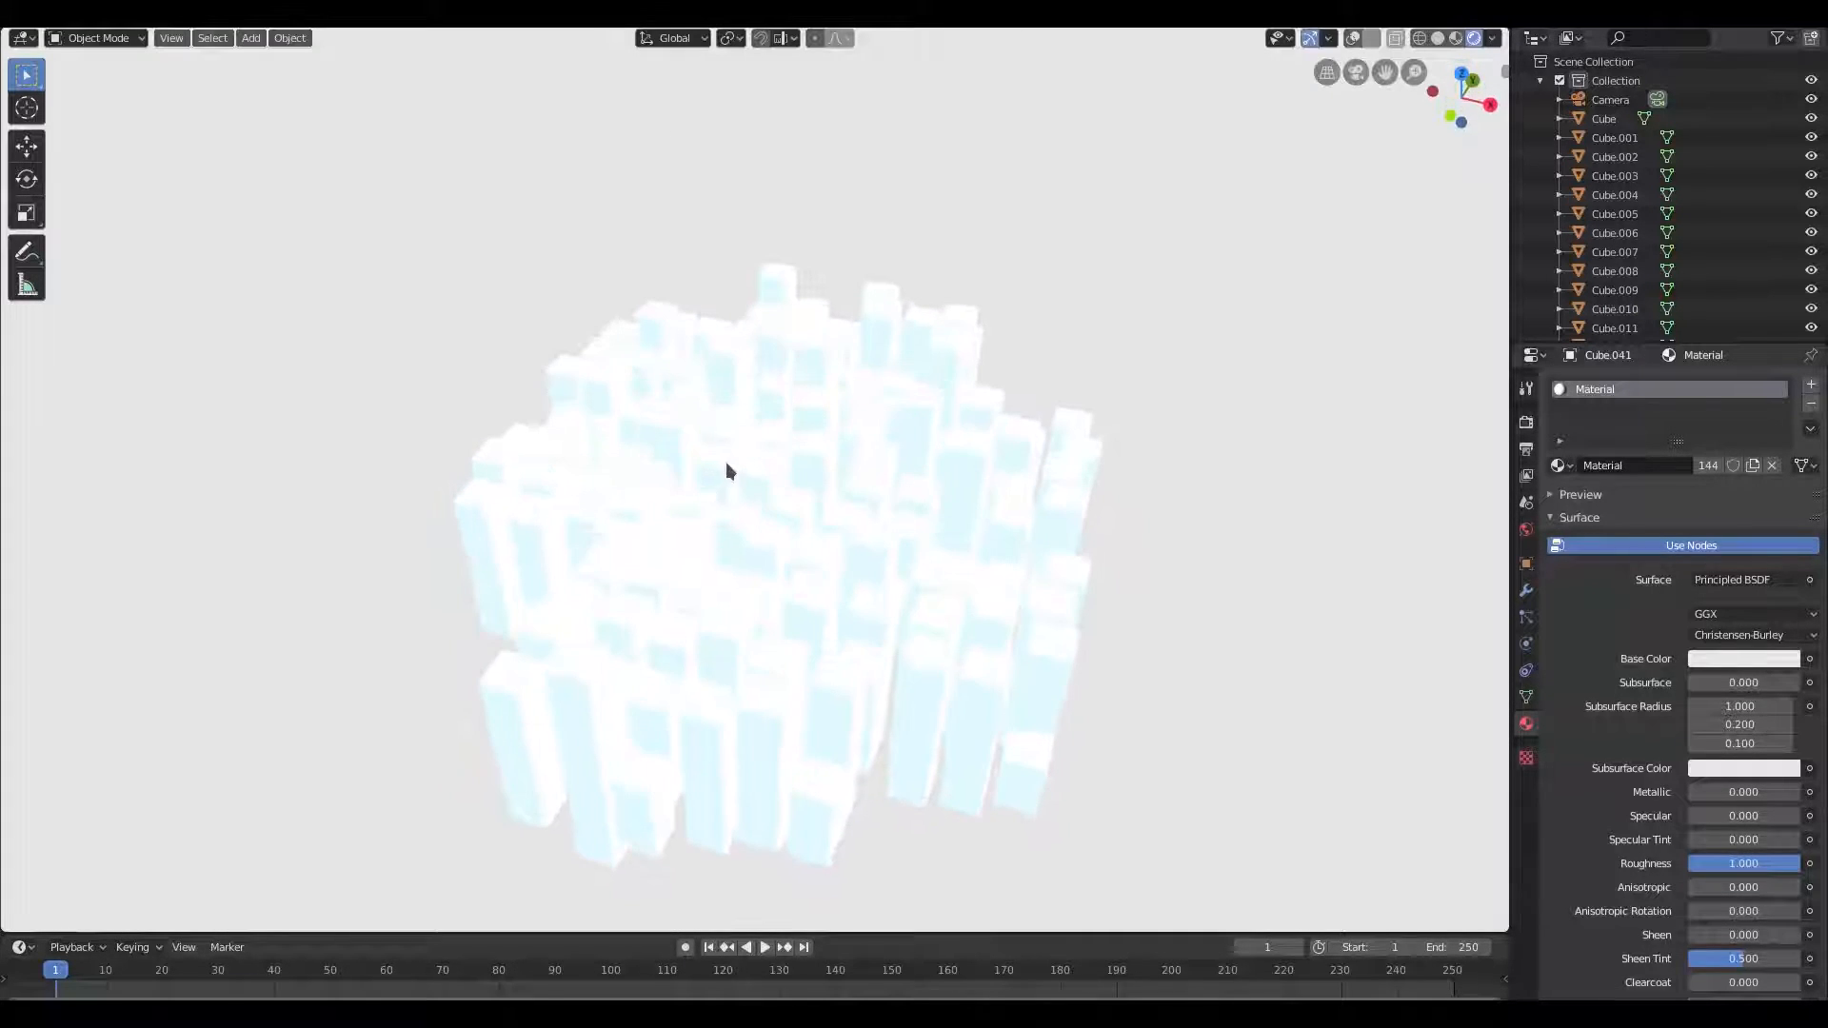
{"action": "left_click", "coordinate": [725, 466]}
{"action": "key", "text": "g"}
{"action": "key", "text": "z"}
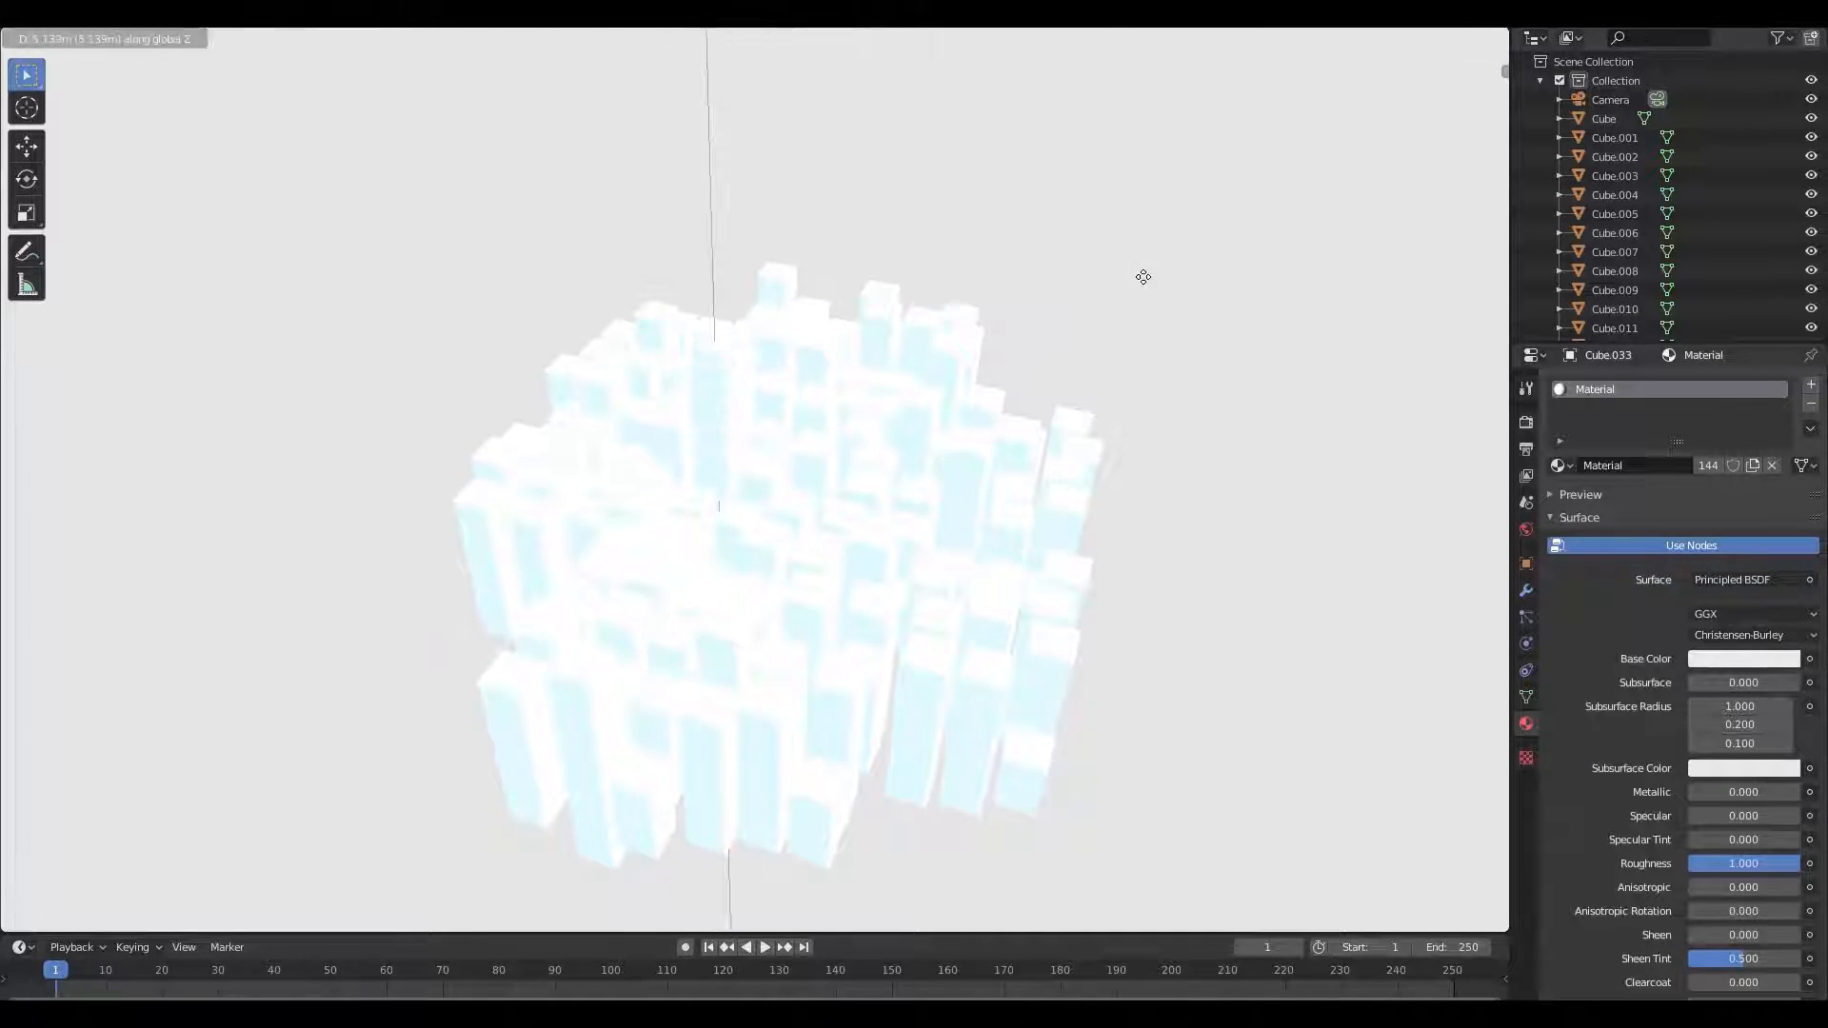
{"action": "left_click", "coordinate": [1133, 286]}
{"action": "middle_click_drag", "start_coordinate": [1089, 371], "coordinate": [1043, 291]}
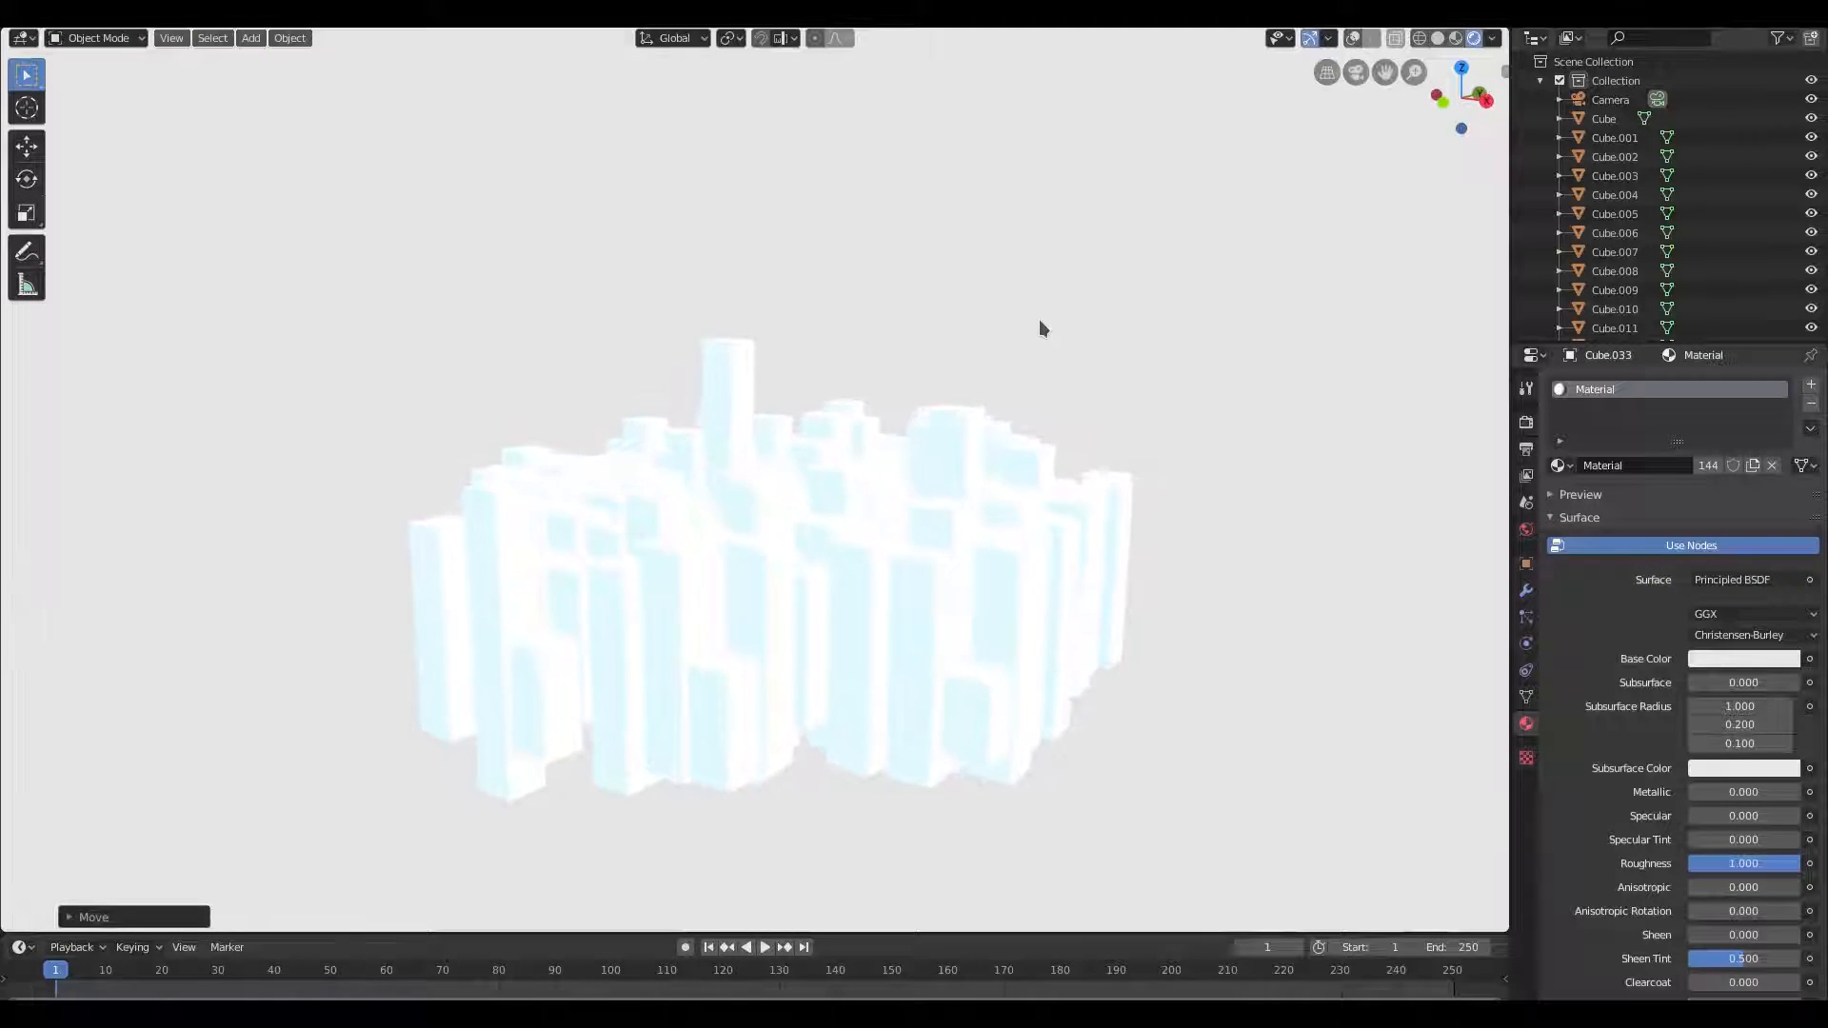
Look through the camera, lock it to the view, and pull it back so the whole pillar cluster fits in the frame
{"action": "key", "text": "KP_0"}
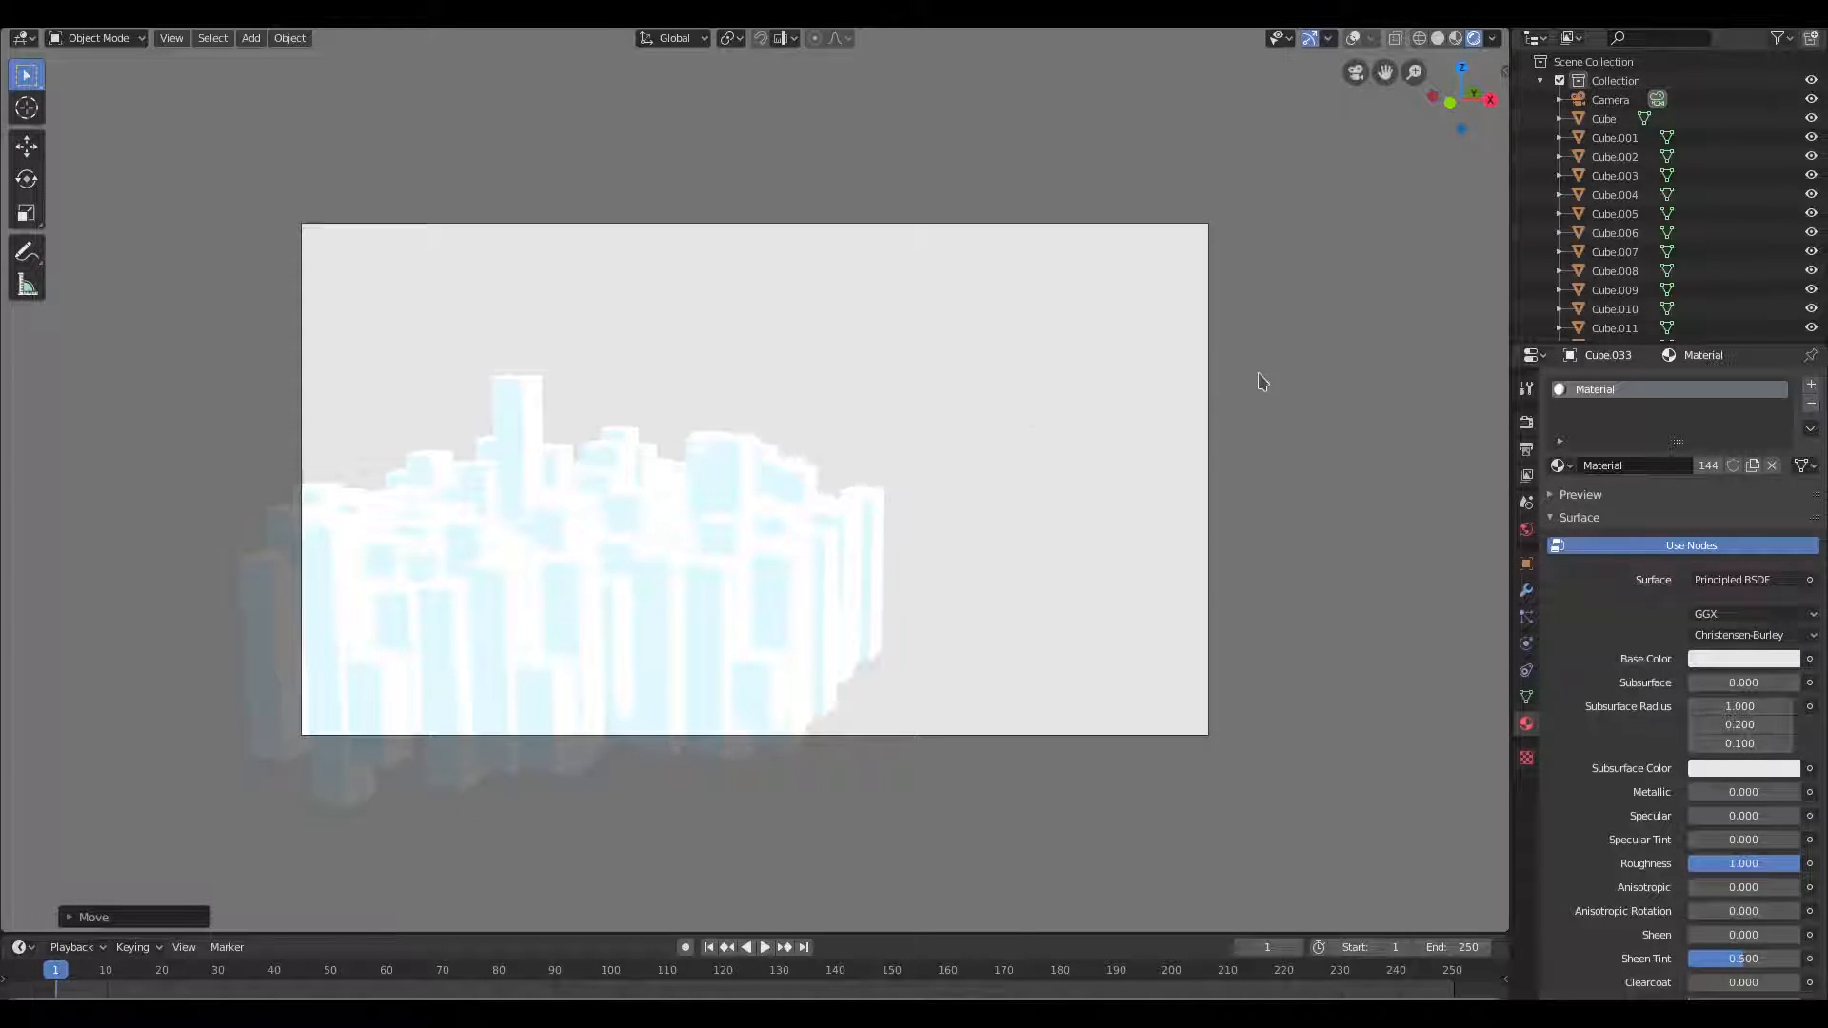
{"action": "left_click", "coordinate": [1208, 386]}
{"action": "left_click", "coordinate": [1505, 69]}
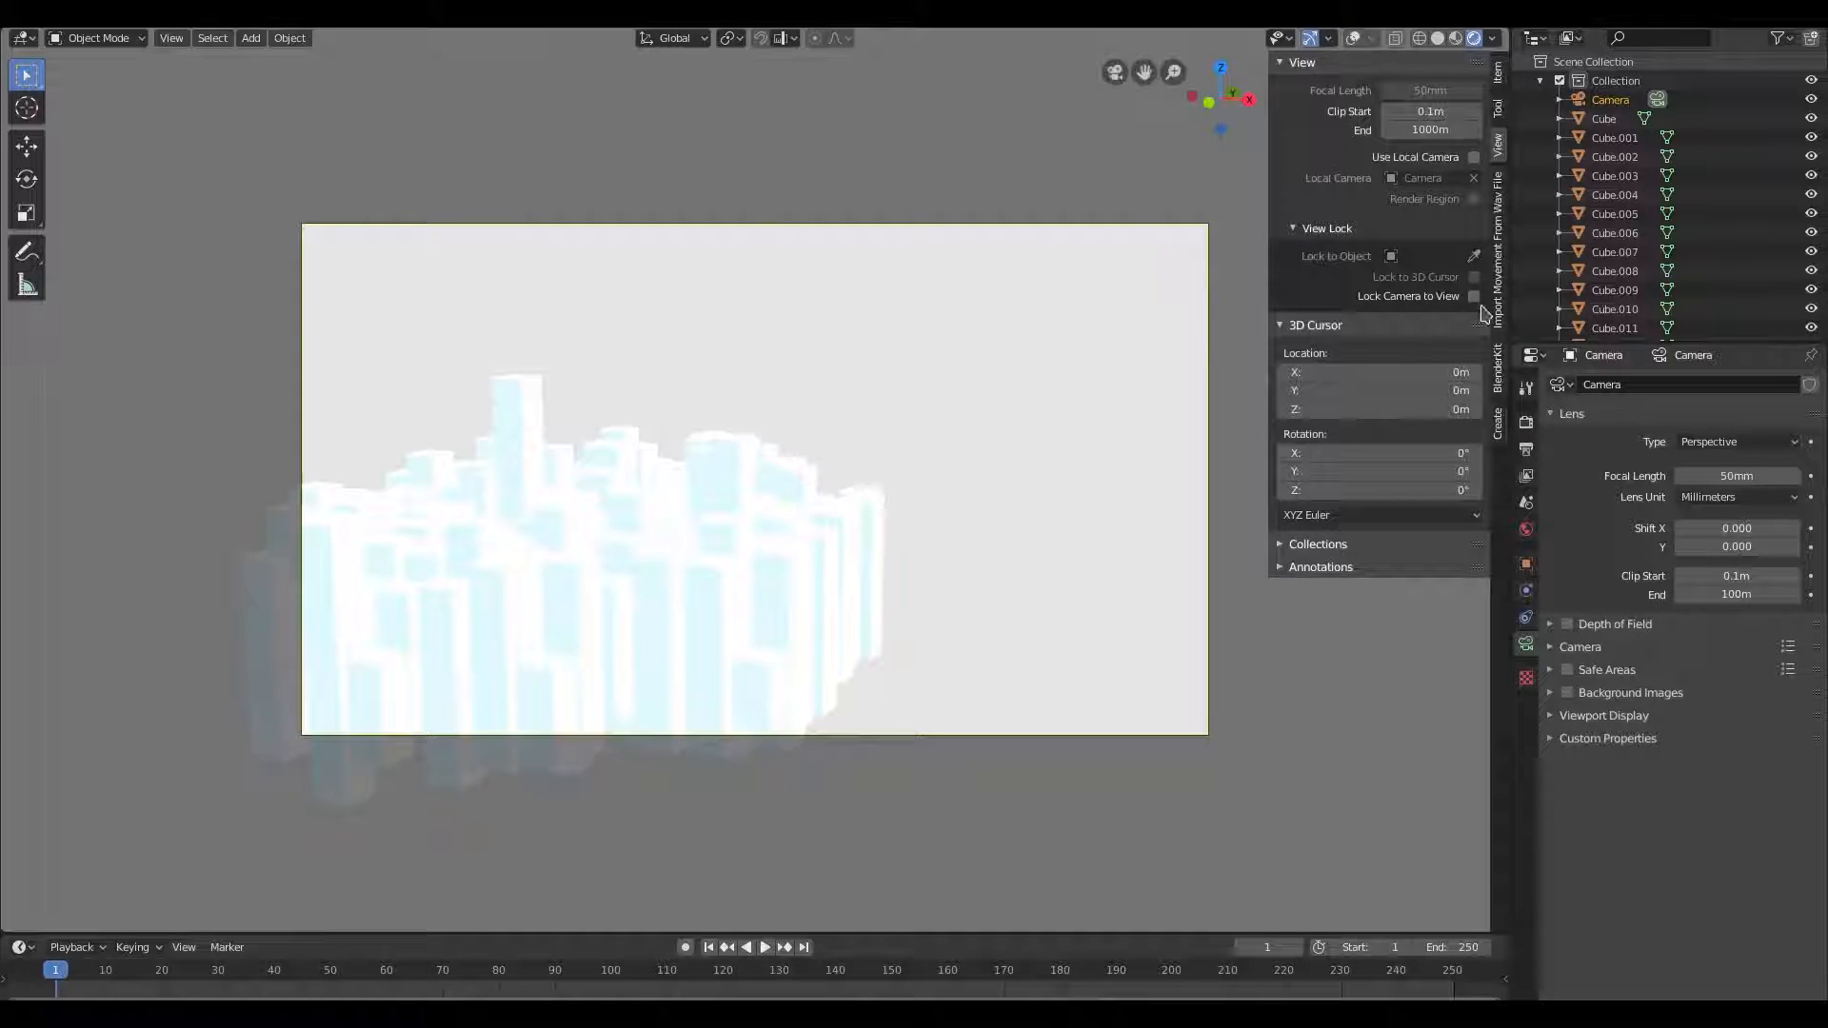
{"action": "left_click", "coordinate": [1475, 298]}
{"action": "middle_click_drag", "start_coordinate": [969, 544], "coordinate": [918, 506]}
{"action": "scroll", "coordinate": [946, 518], "scroll_direction": "down", "scroll_amount": 3}
{"action": "scroll", "coordinate": [918, 506], "scroll_direction": "up", "scroll_amount": 1}
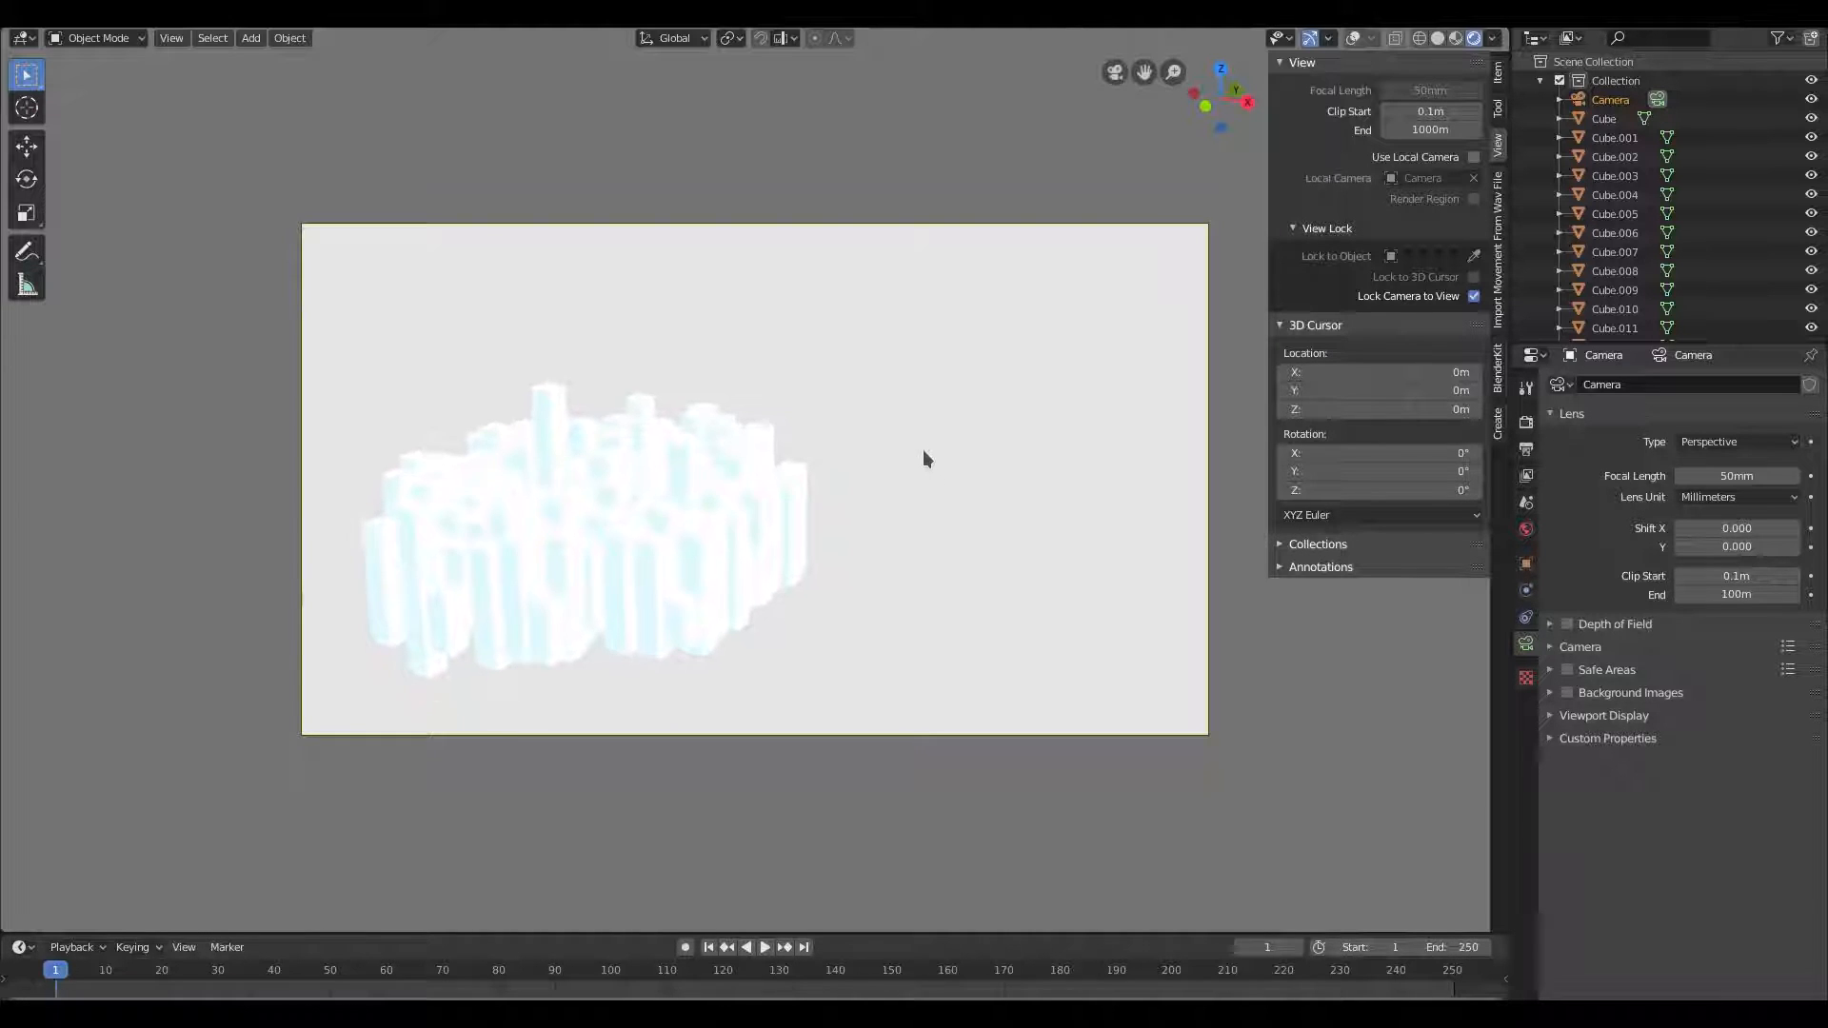
{"action": "scroll", "coordinate": [933, 471], "scroll_direction": "down", "scroll_amount": 1}
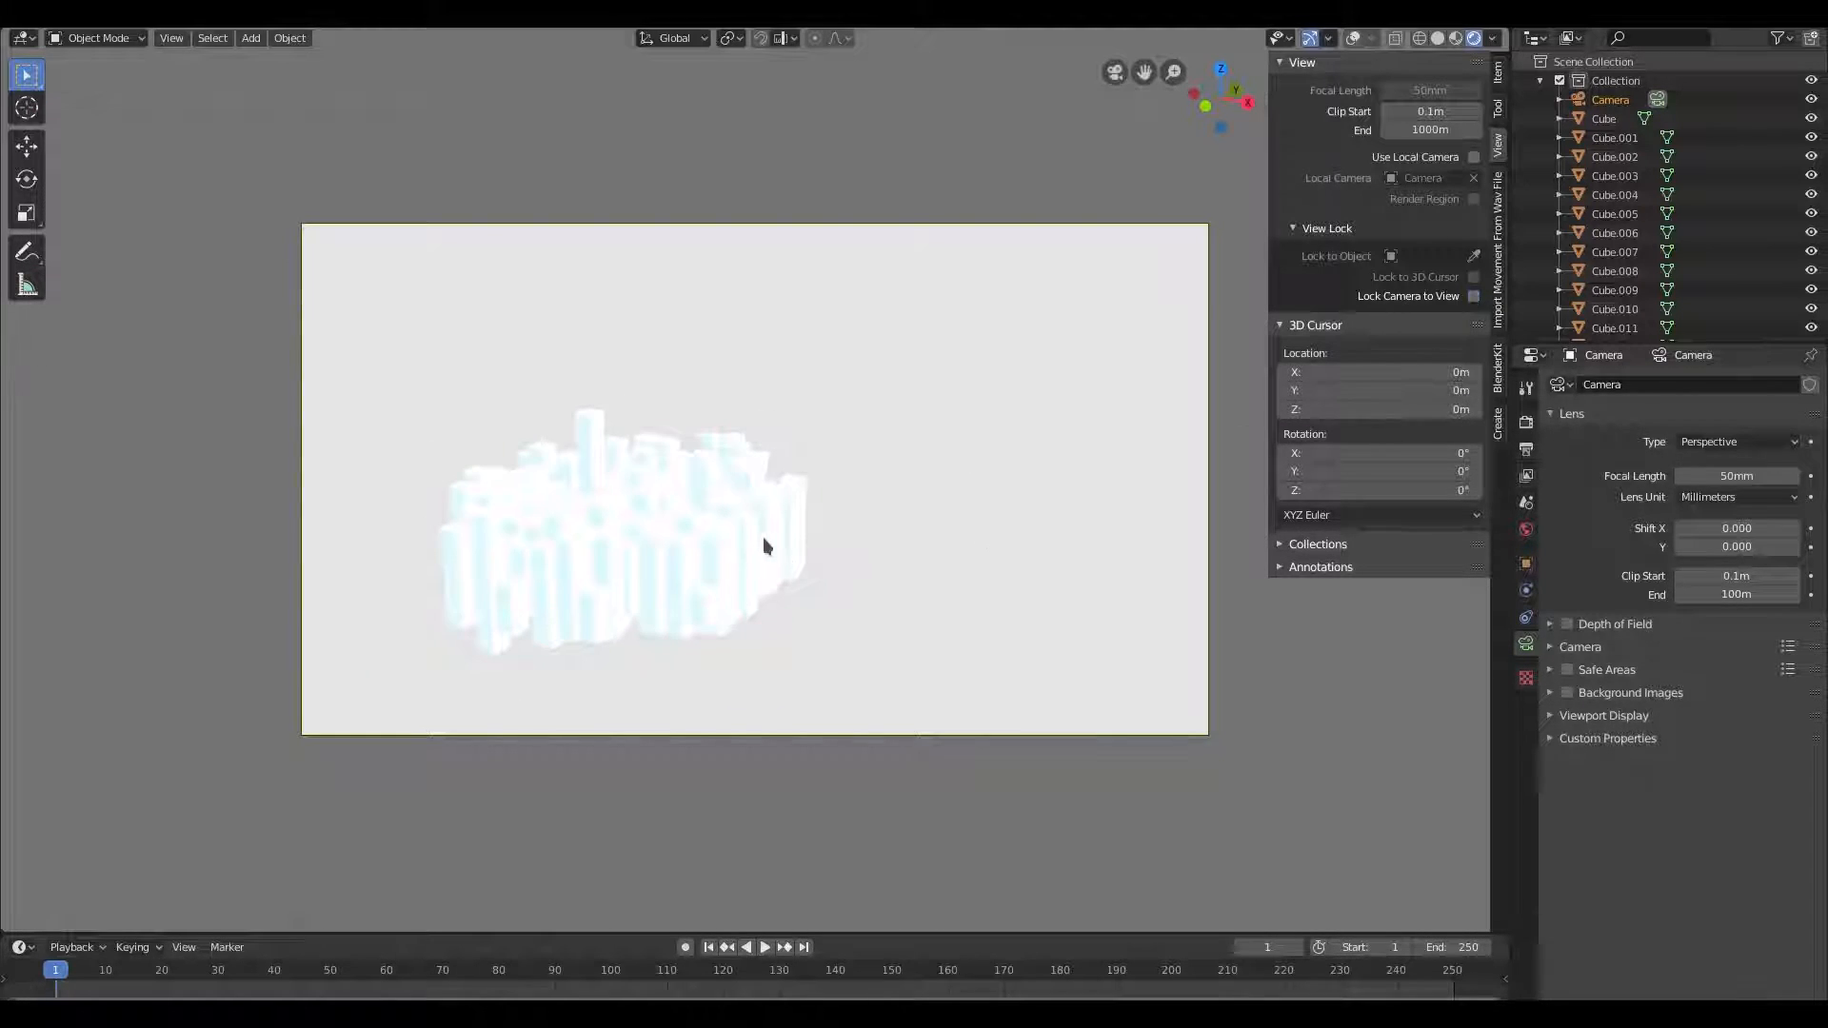
{"action": "scroll", "coordinate": [614, 532], "scroll_direction": "up", "scroll_amount": 1}
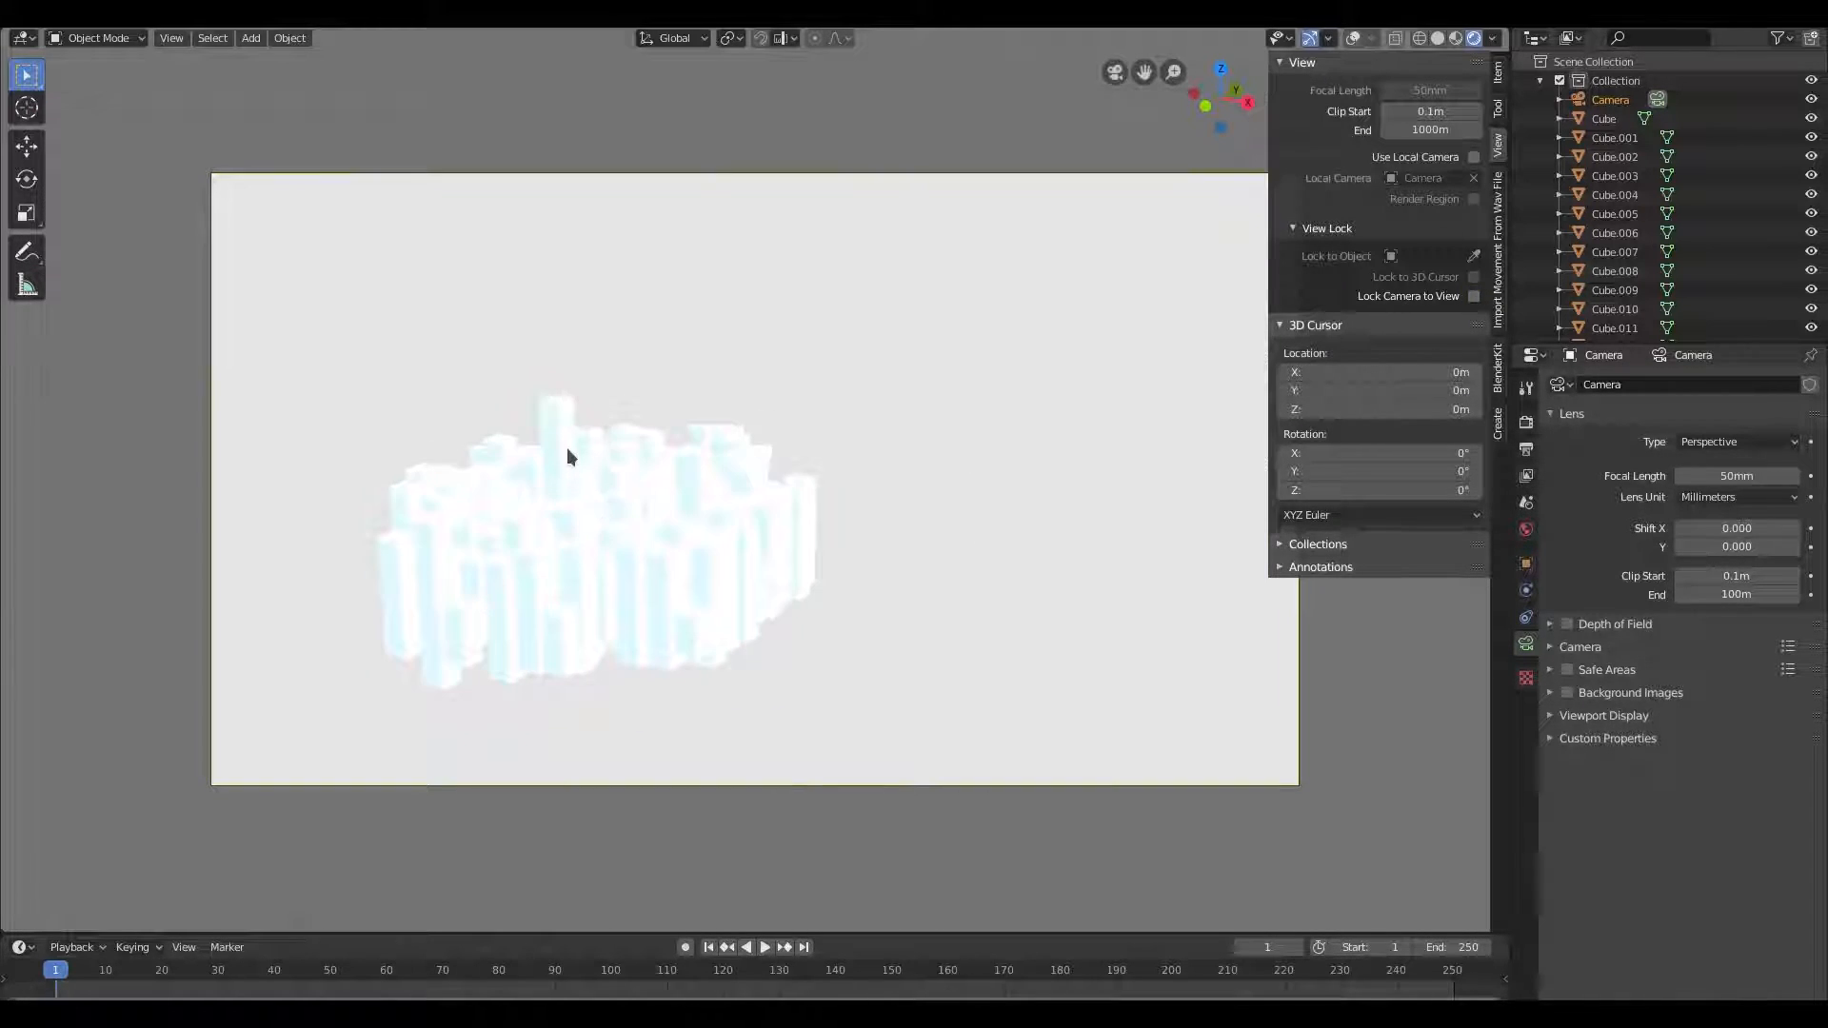
{"action": "left_click", "coordinate": [586, 424]}
{"action": "middle_click_drag", "start_coordinate": [700, 450], "coordinate": [836, 472]}
{"action": "key", "text": "KP_0"}
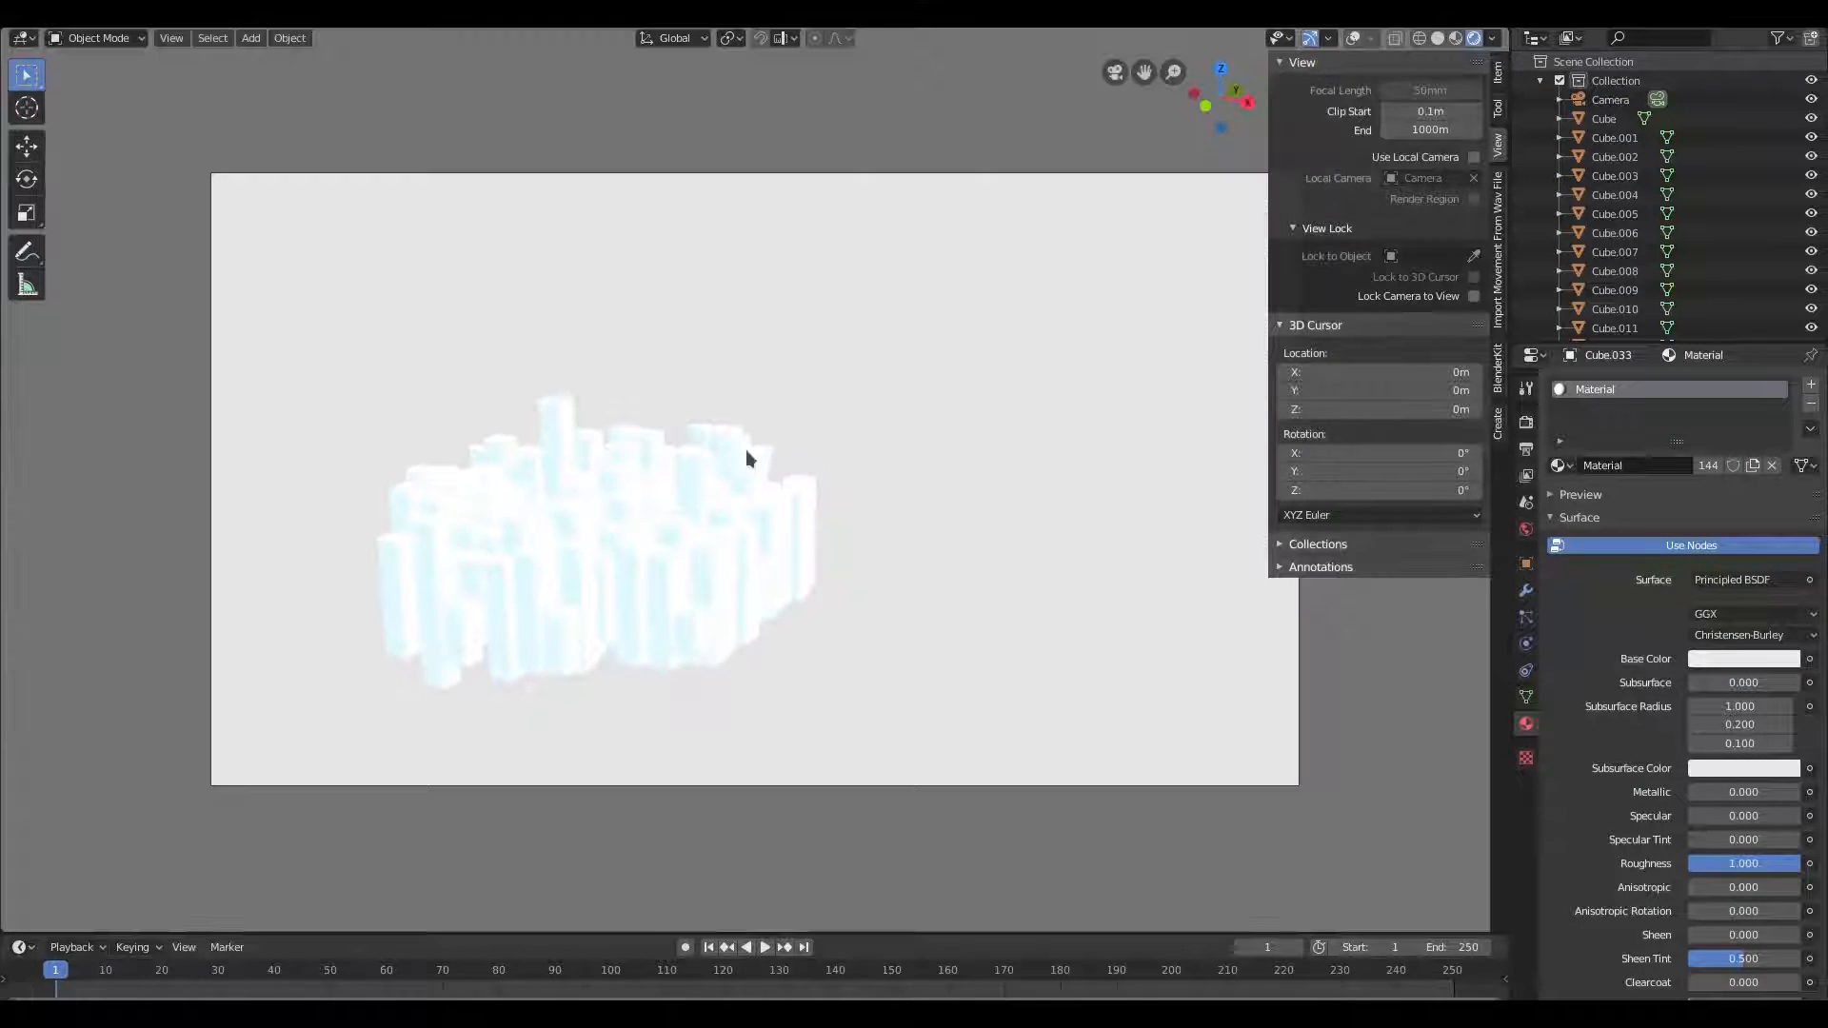
Set the camera's Clip End distance to 100000000 m
{"action": "scroll", "coordinate": [751, 453], "scroll_direction": "up", "scroll_amount": 6}
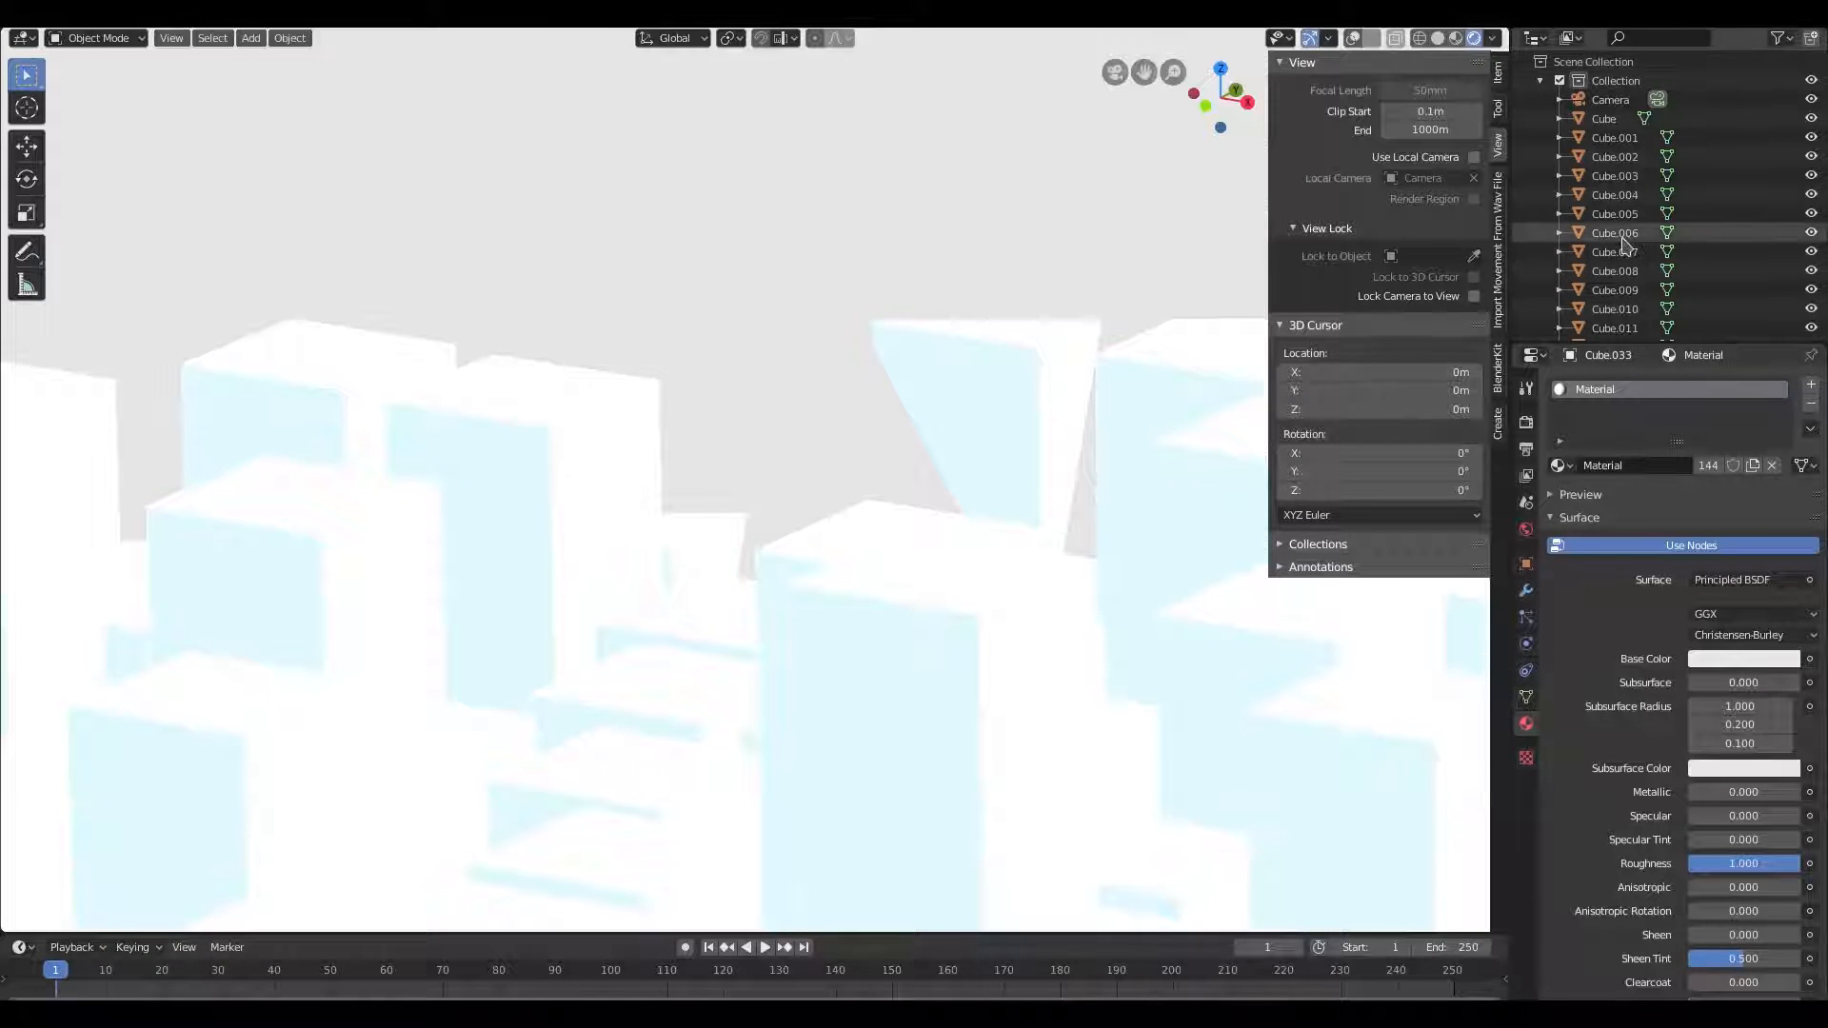
{"action": "left_click", "coordinate": [1610, 99]}
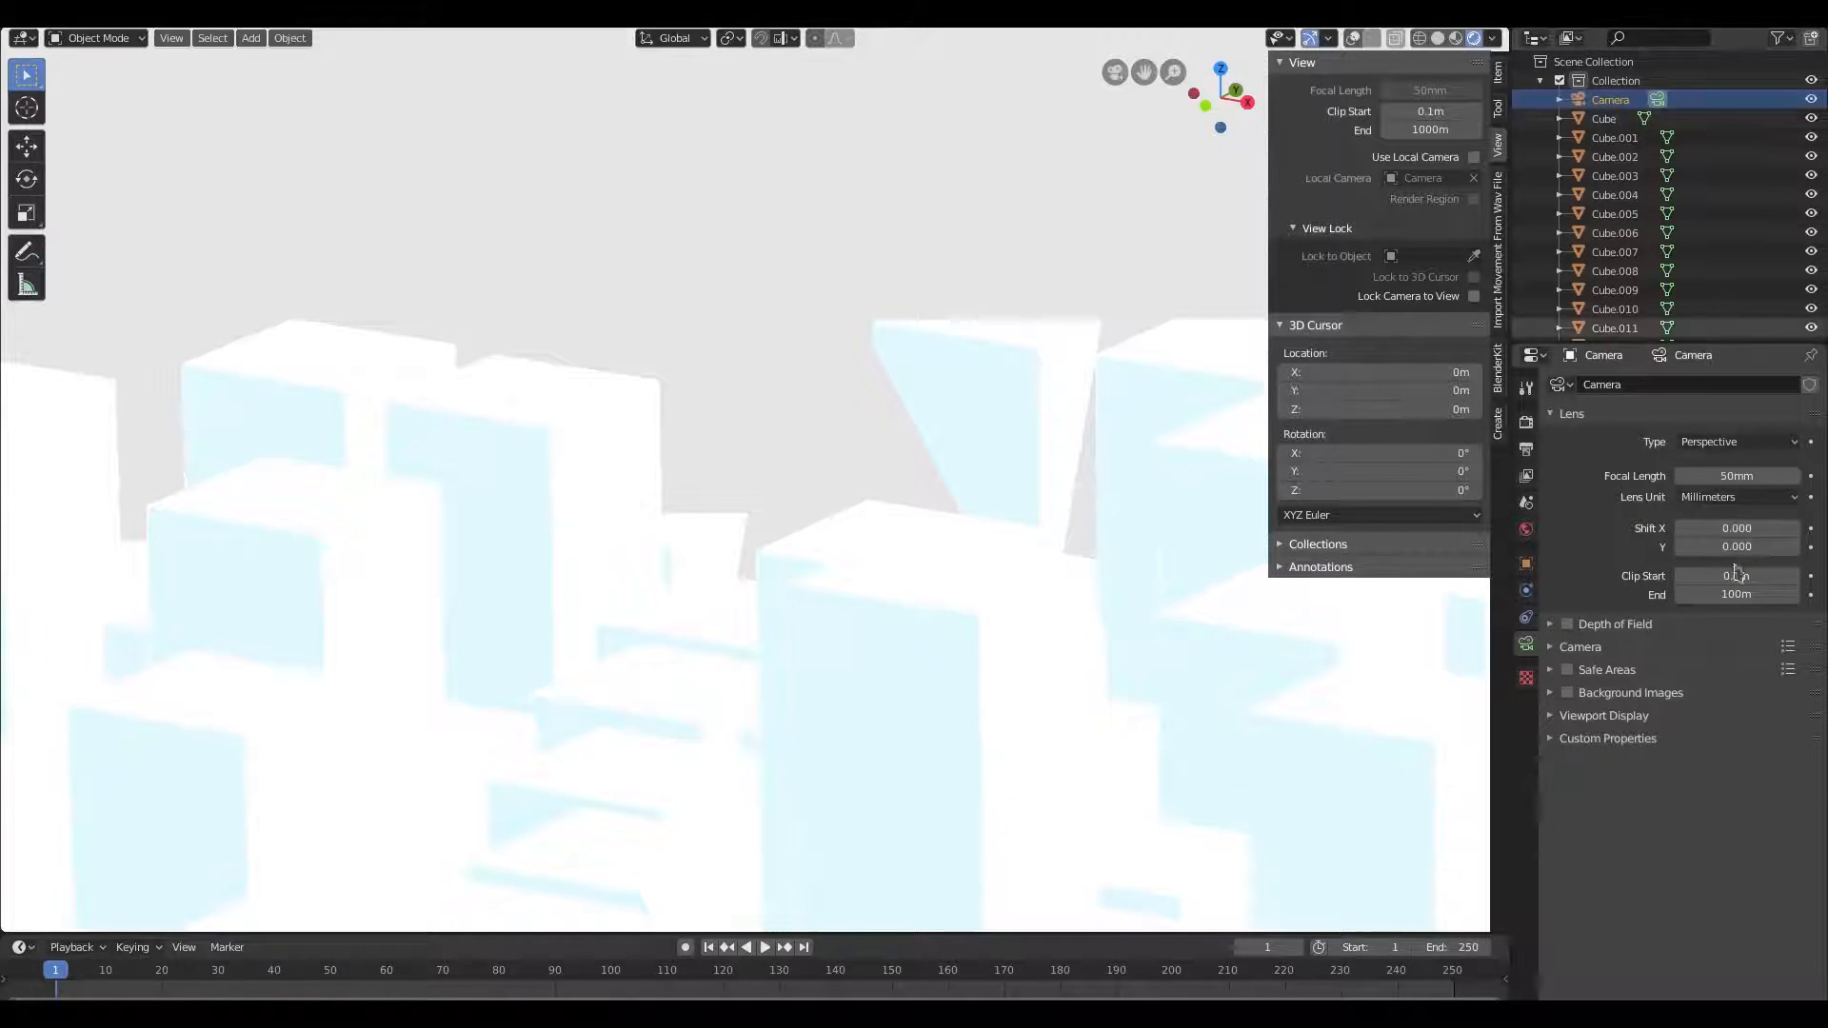
{"action": "left_click", "coordinate": [1710, 594]}
{"action": "type", "text": "100000000"}
{"action": "key", "text": "Return"}
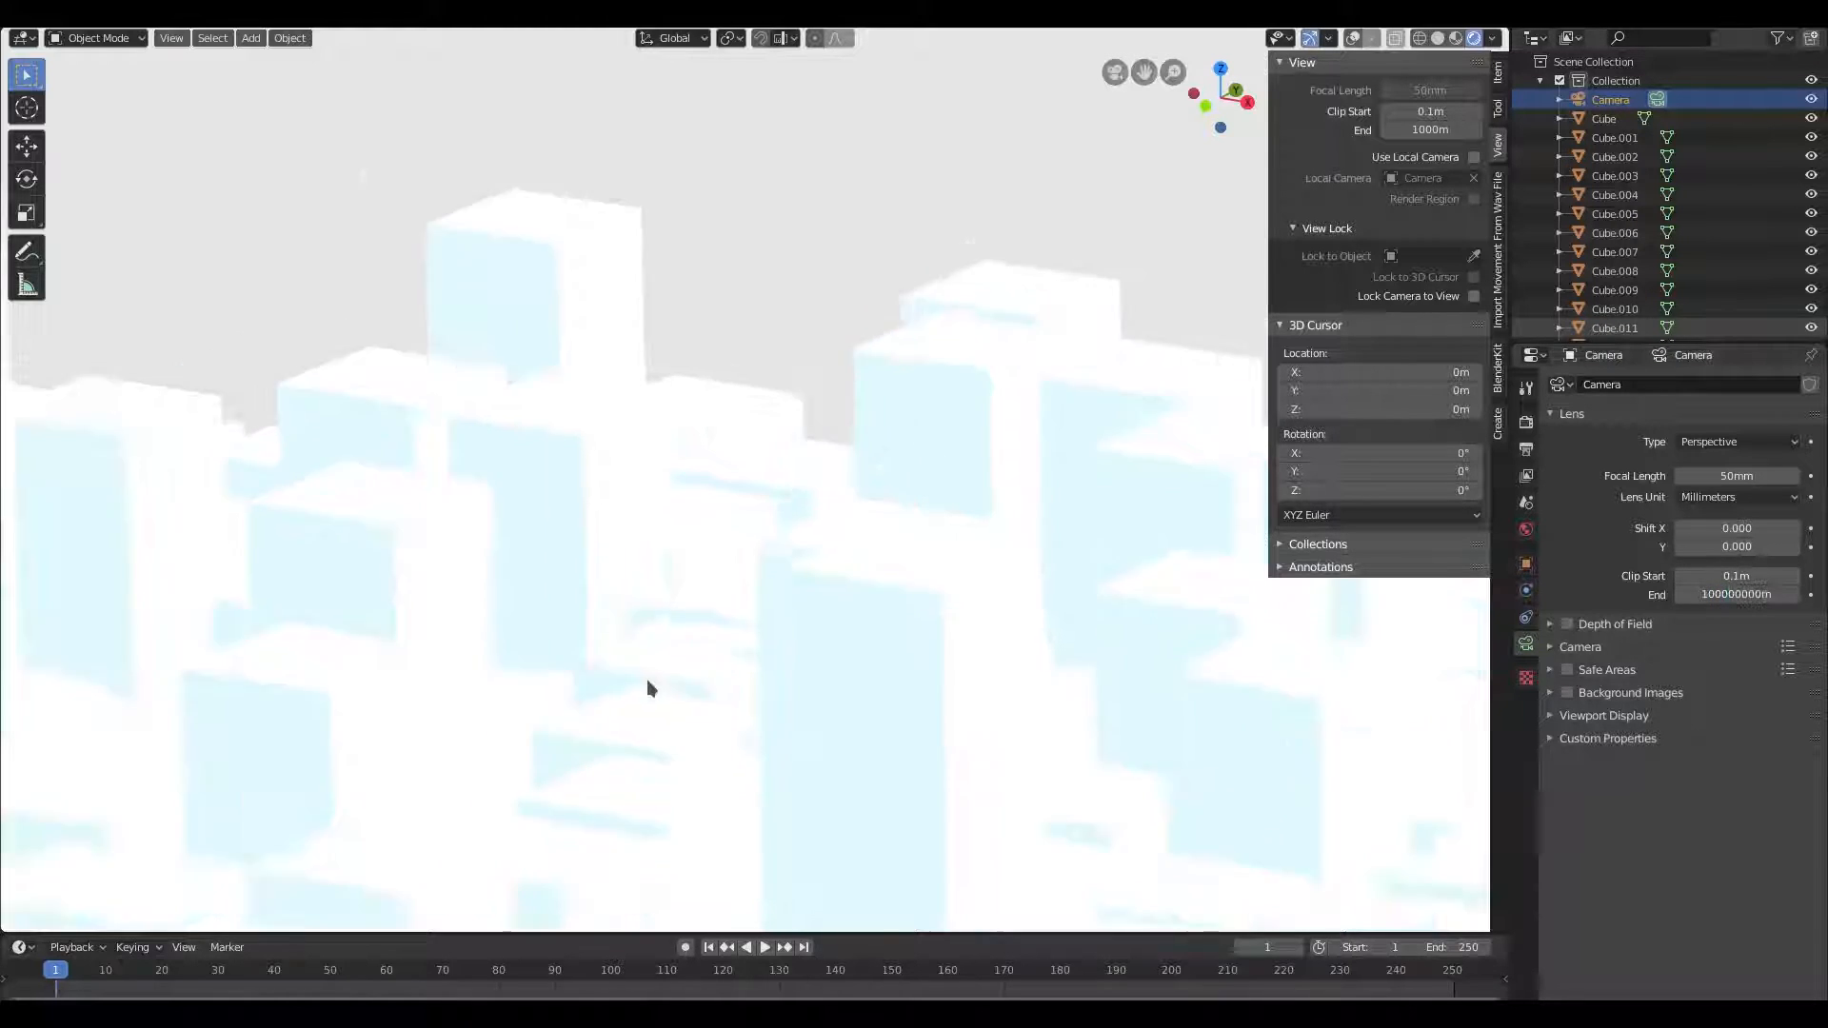
Give the tallest pillar its own material copy named red and set its base color to red, hue 0.010 and saturation 0.655
{"action": "scroll", "coordinate": [657, 671], "scroll_direction": "down", "scroll_amount": 8}
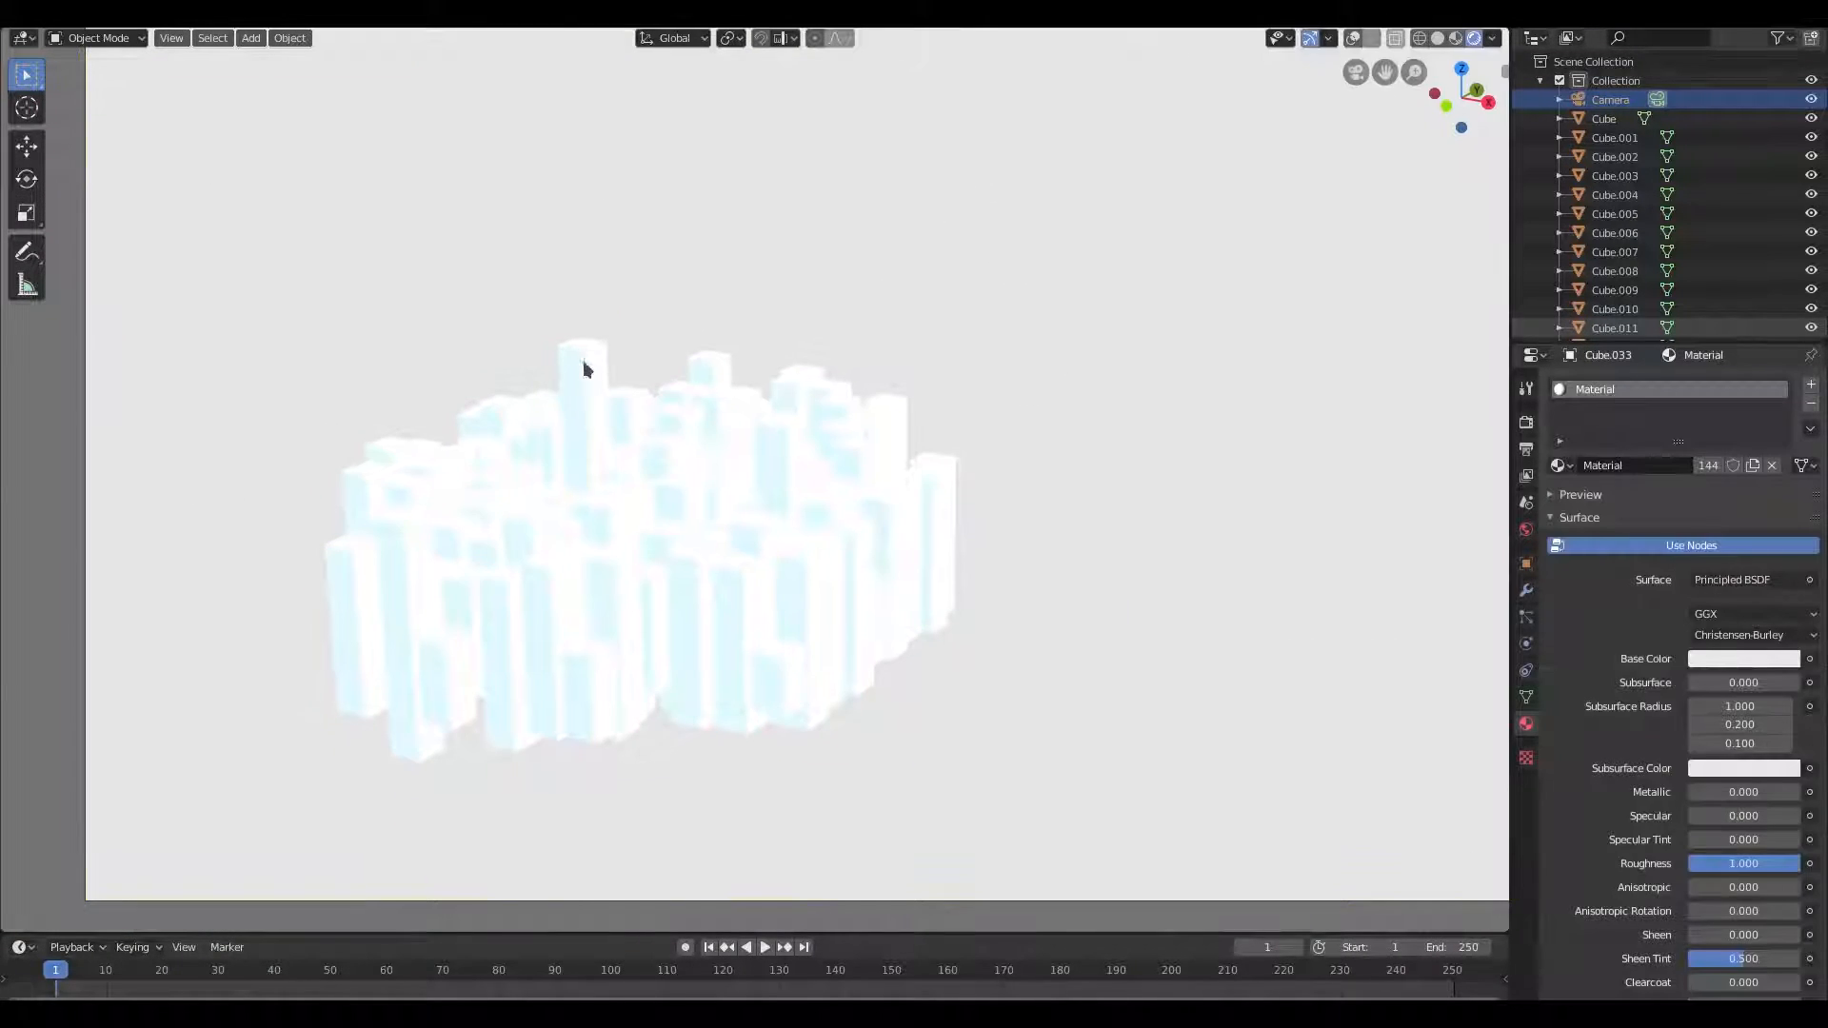
{"action": "left_click", "coordinate": [1709, 471]}
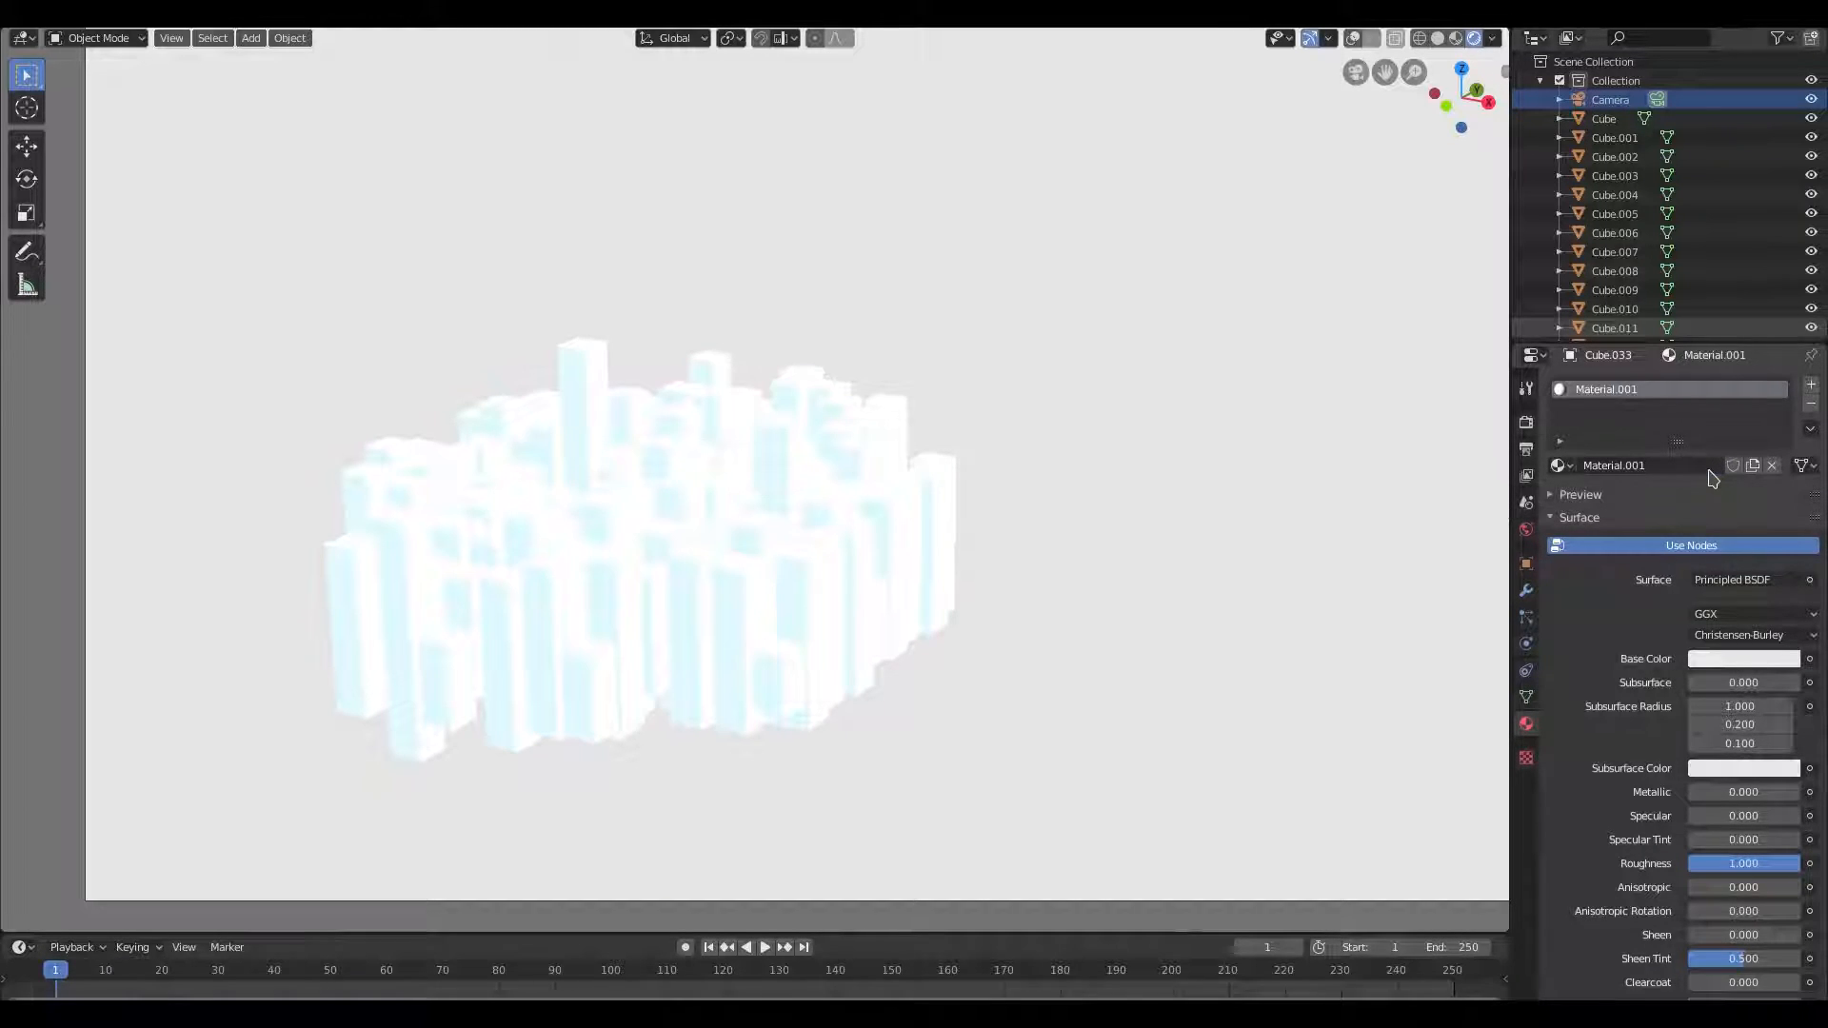
{"action": "double_click", "coordinate": [1674, 468]}
{"action": "type", "text": "red"}
{"action": "key", "text": "Return"}
{"action": "left_click", "coordinate": [1721, 664]}
{"action": "left_click_drag", "start_coordinate": [1700, 490], "coordinate": [1698, 499]}
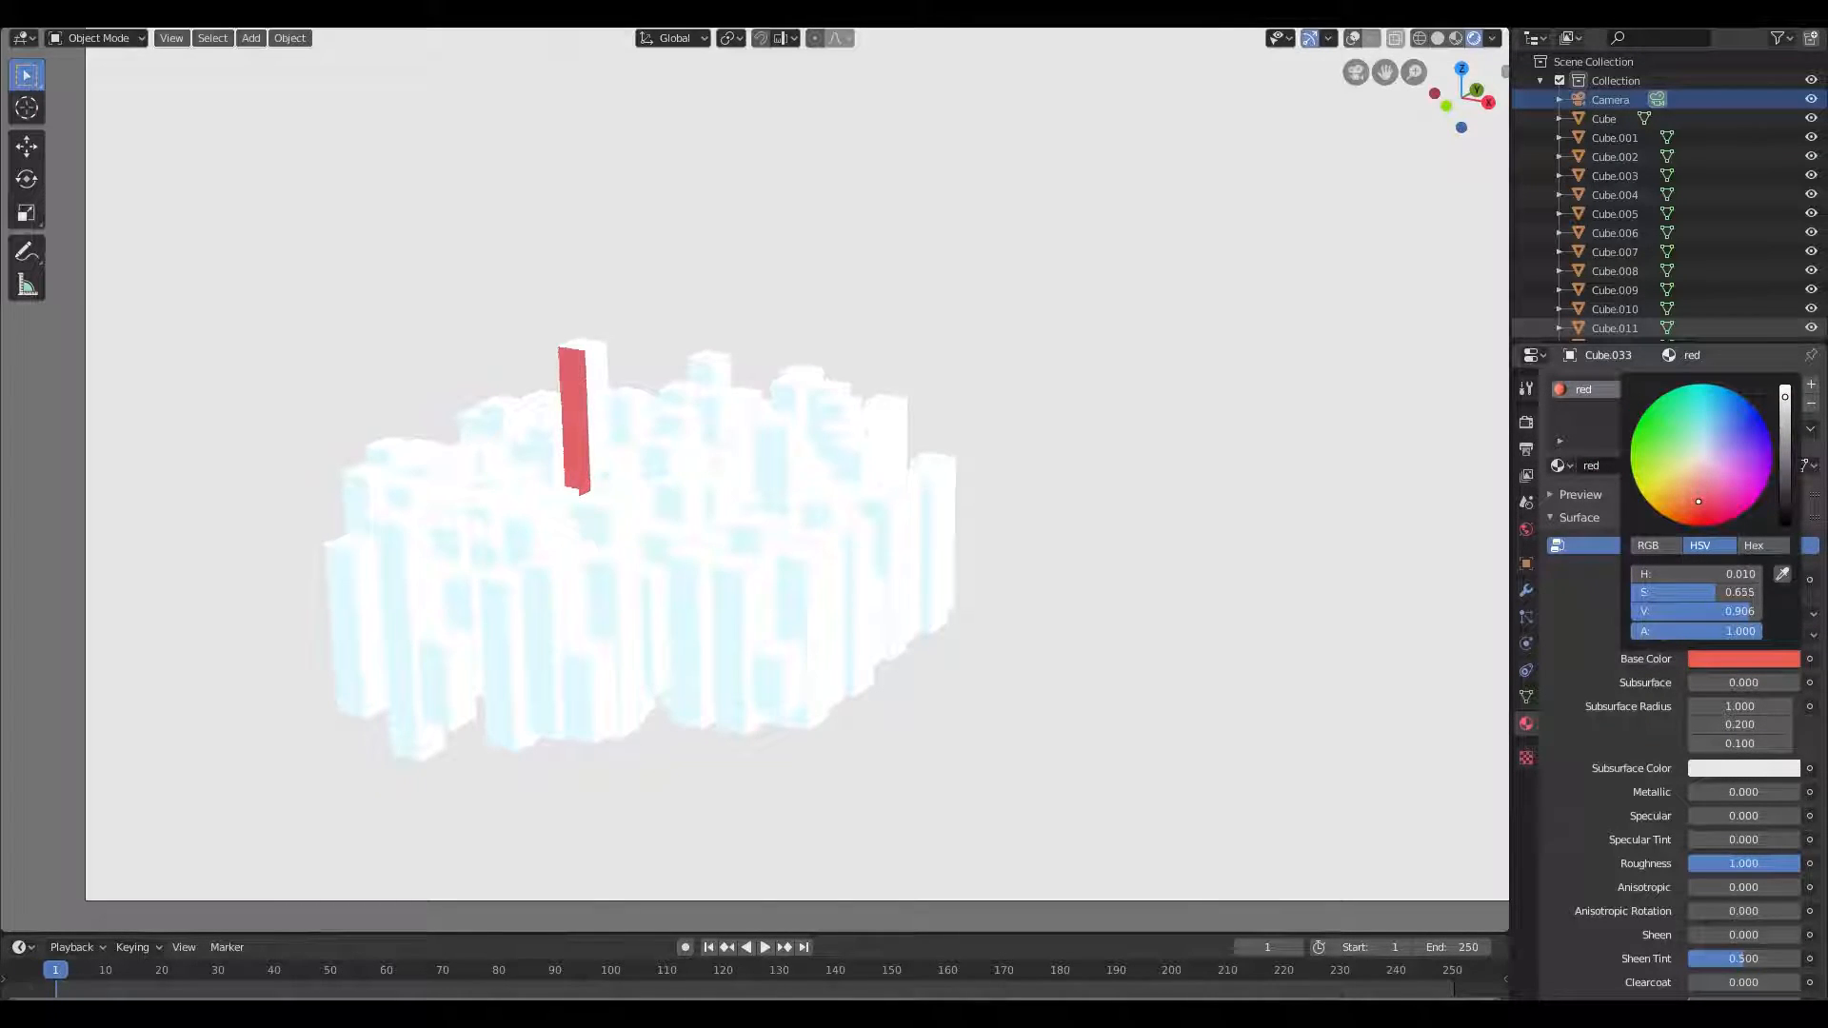
Show the scene in solid shading with overlays visible and select the white sun above the cluster
{"action": "middle_click_drag", "start_coordinate": [587, 371], "coordinate": [465, 335]}
{"action": "scroll", "coordinate": [575, 297], "scroll_direction": "up", "scroll_amount": 4}
{"action": "middle_click_drag", "start_coordinate": [575, 297], "coordinate": [933, 547], "text": "shift"}
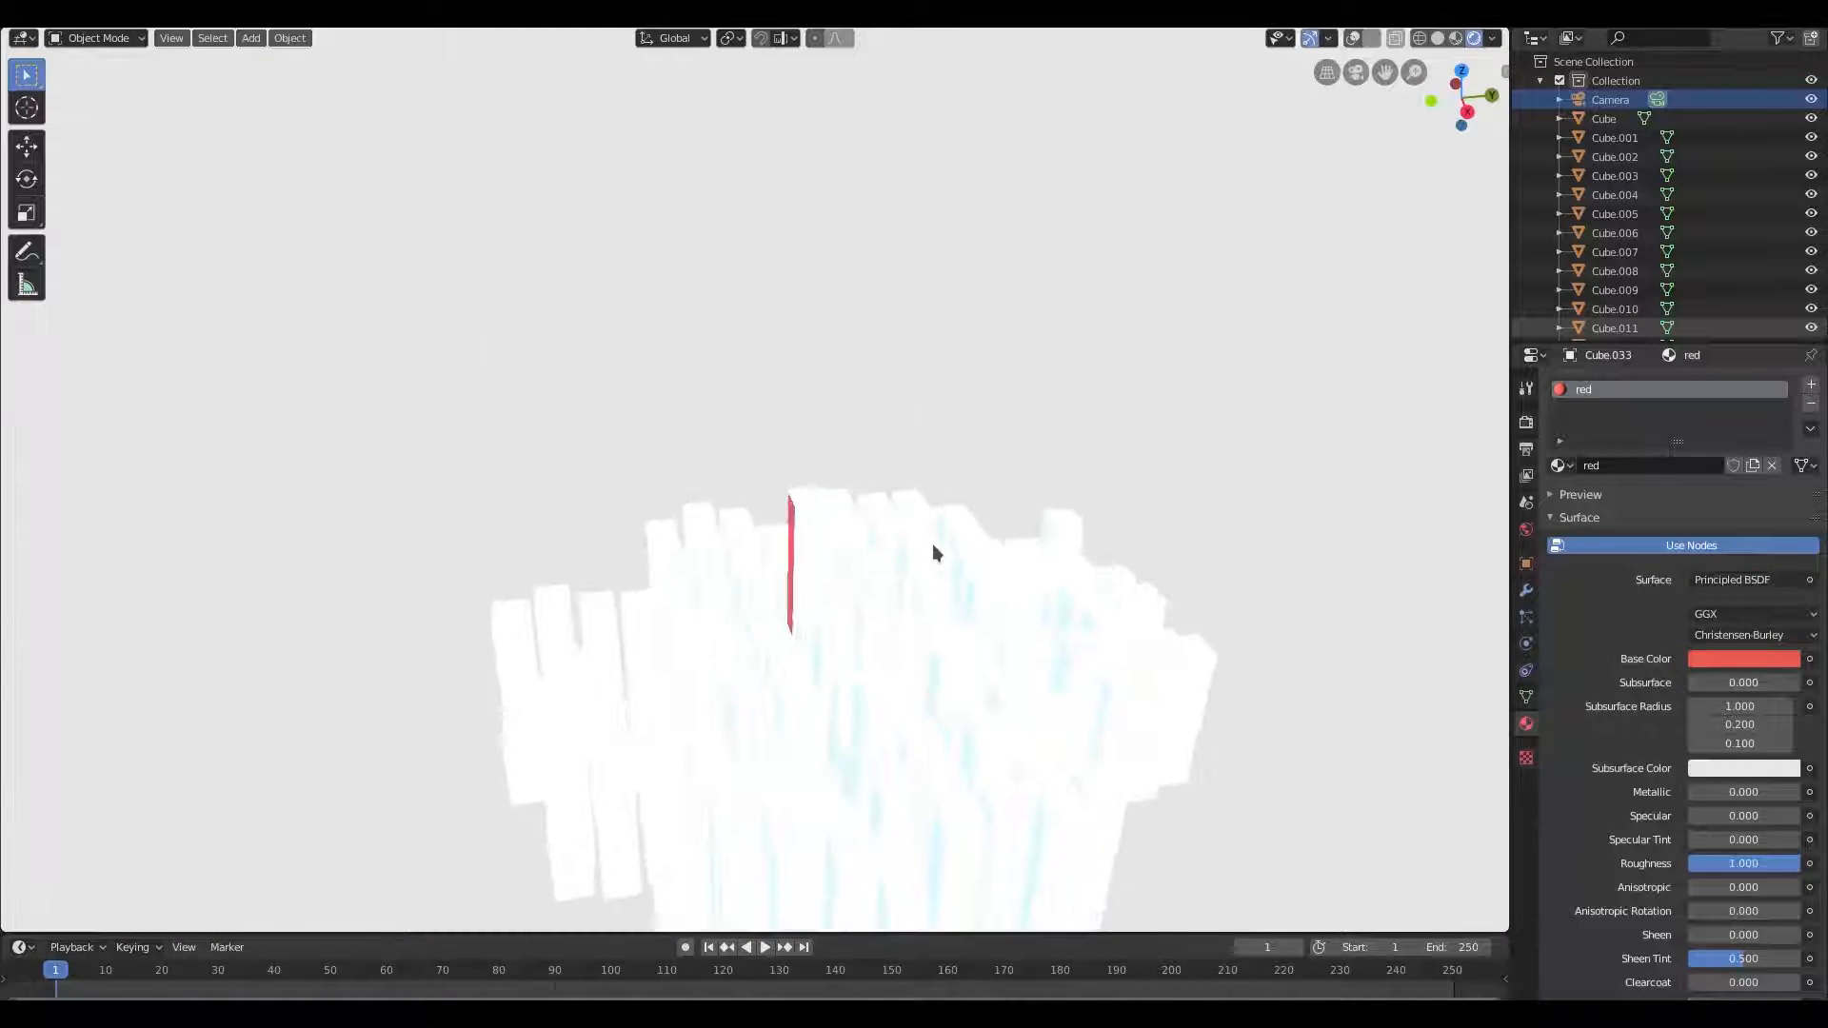
{"action": "scroll", "coordinate": [933, 546], "scroll_direction": "up", "scroll_amount": 6}
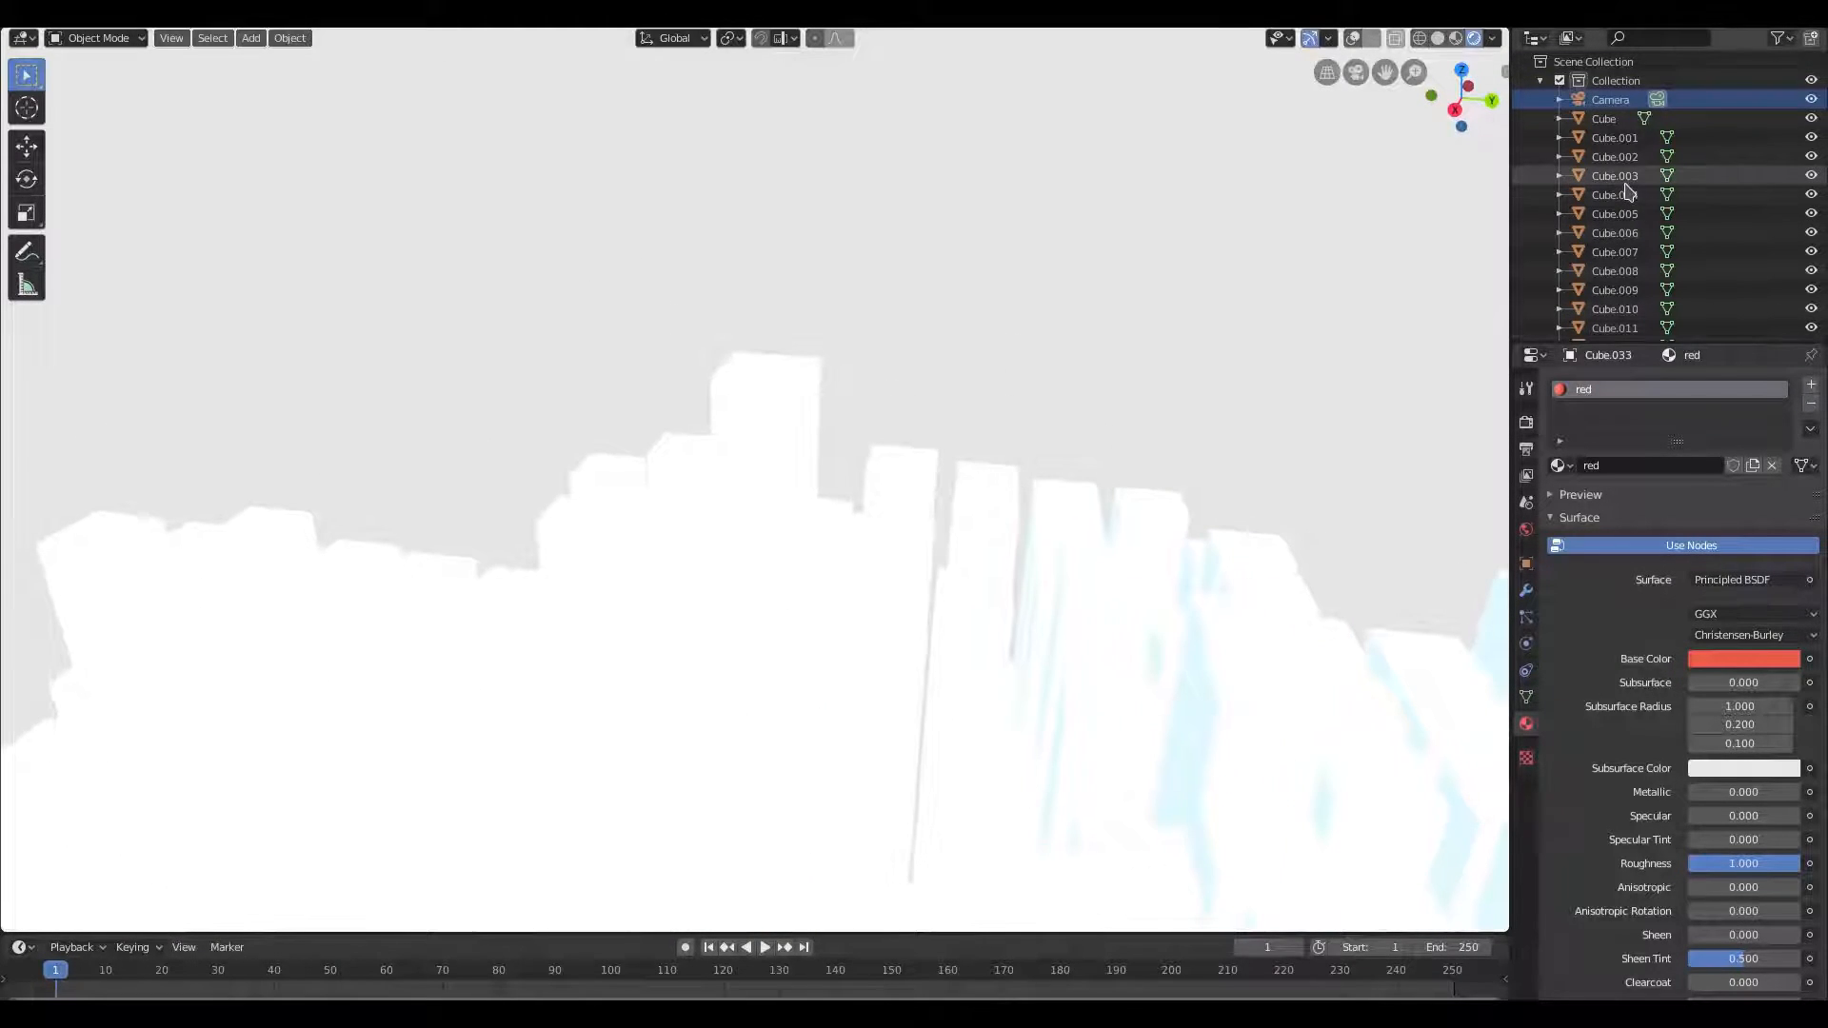
{"action": "scroll", "coordinate": [1630, 191], "scroll_direction": "down", "scroll_amount": 4}
{"action": "scroll", "coordinate": [1628, 181], "scroll_direction": "down", "scroll_amount": 10}
{"action": "middle_click_drag", "start_coordinate": [1171, 396], "coordinate": [1231, 434]}
{"action": "scroll", "coordinate": [1231, 434], "scroll_direction": "down", "scroll_amount": 9}
{"action": "left_click", "coordinate": [1438, 38]}
{"action": "left_click", "coordinate": [1352, 38]}
{"action": "left_click", "coordinate": [1199, 442]}
{"action": "middle_click_drag", "start_coordinate": [1199, 446], "coordinate": [1158, 351], "text": "shift"}
Set the white sun's strength to 100
{"action": "left_click", "coordinate": [1729, 509]}
{"action": "left_click", "coordinate": [1709, 509]}
{"action": "key", "text": "BackSpace"}
{"action": "key", "text": "Return"}
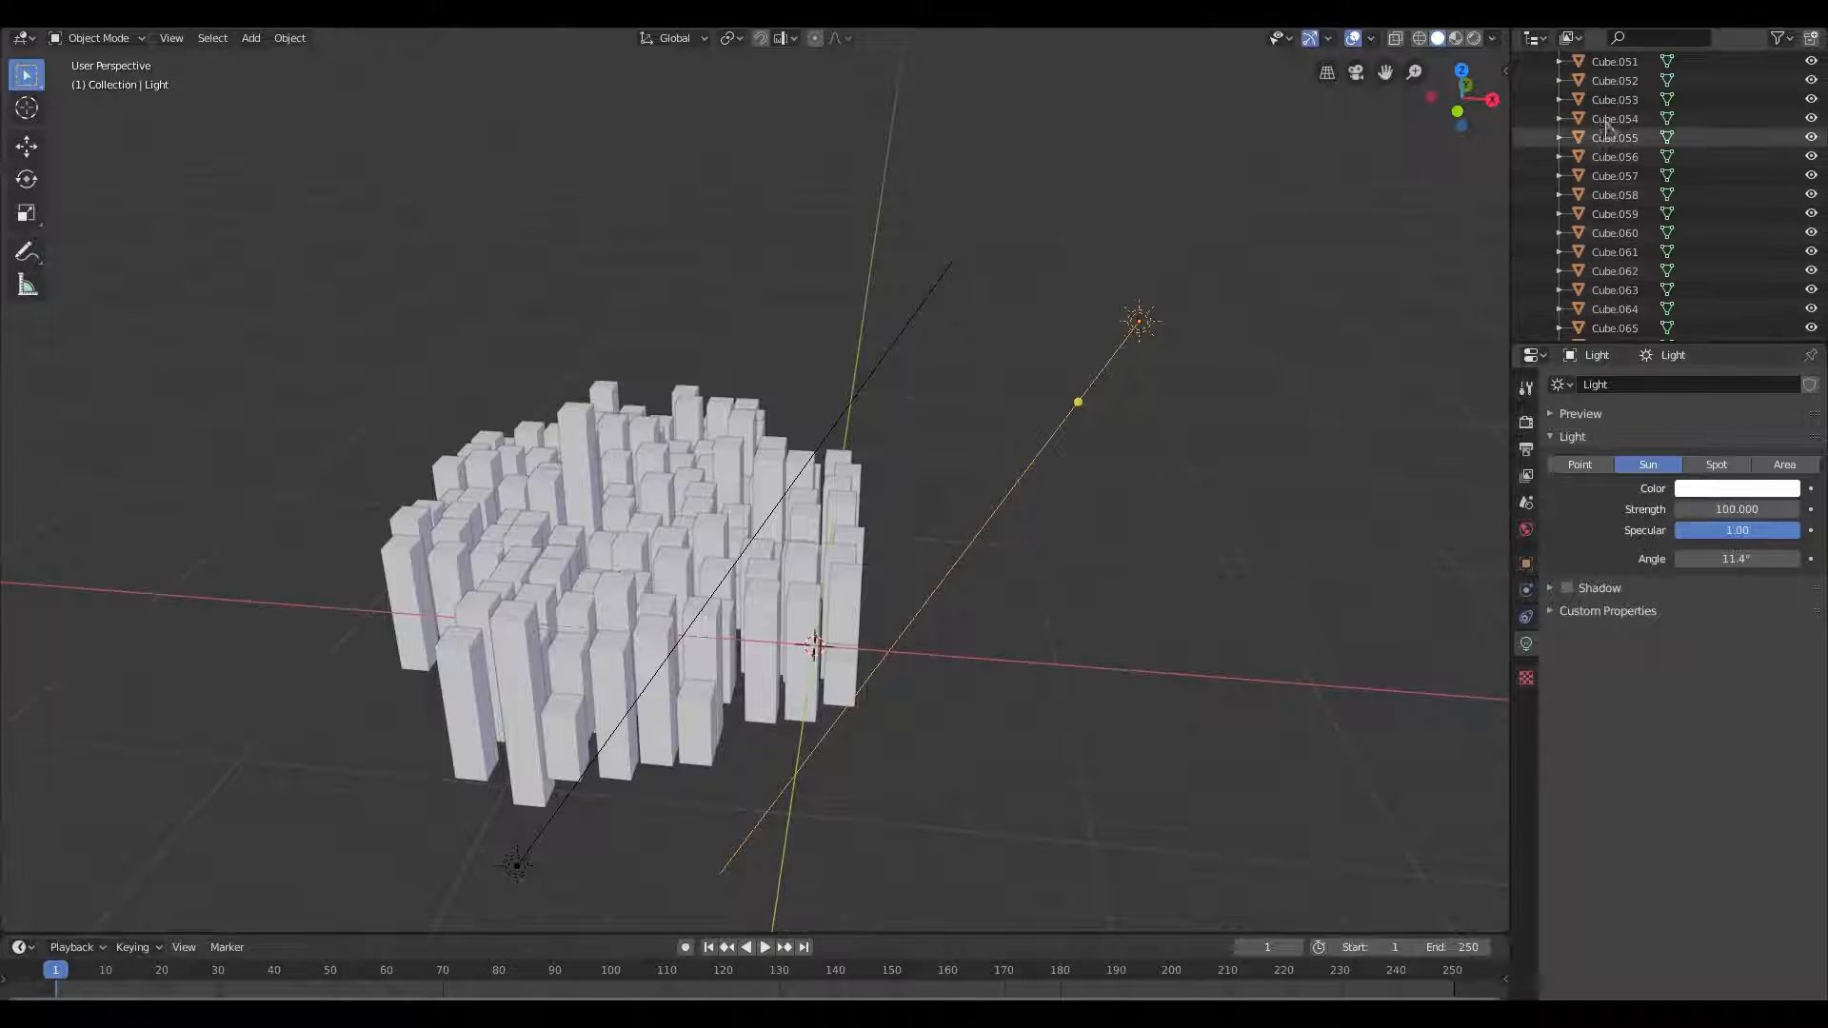
Return to the rendered camera view and set the white sun's strength to 5
{"action": "left_click", "coordinate": [1473, 38]}
{"action": "key", "text": "Right"}
{"action": "key", "text": "KP_0"}
{"action": "left_click", "coordinate": [1743, 509]}
{"action": "type", "text": "1"}
{"action": "key", "text": "Return"}
{"action": "left_click", "coordinate": [1737, 509]}
{"action": "type", "text": "5"}
{"action": "key", "text": "Return"}
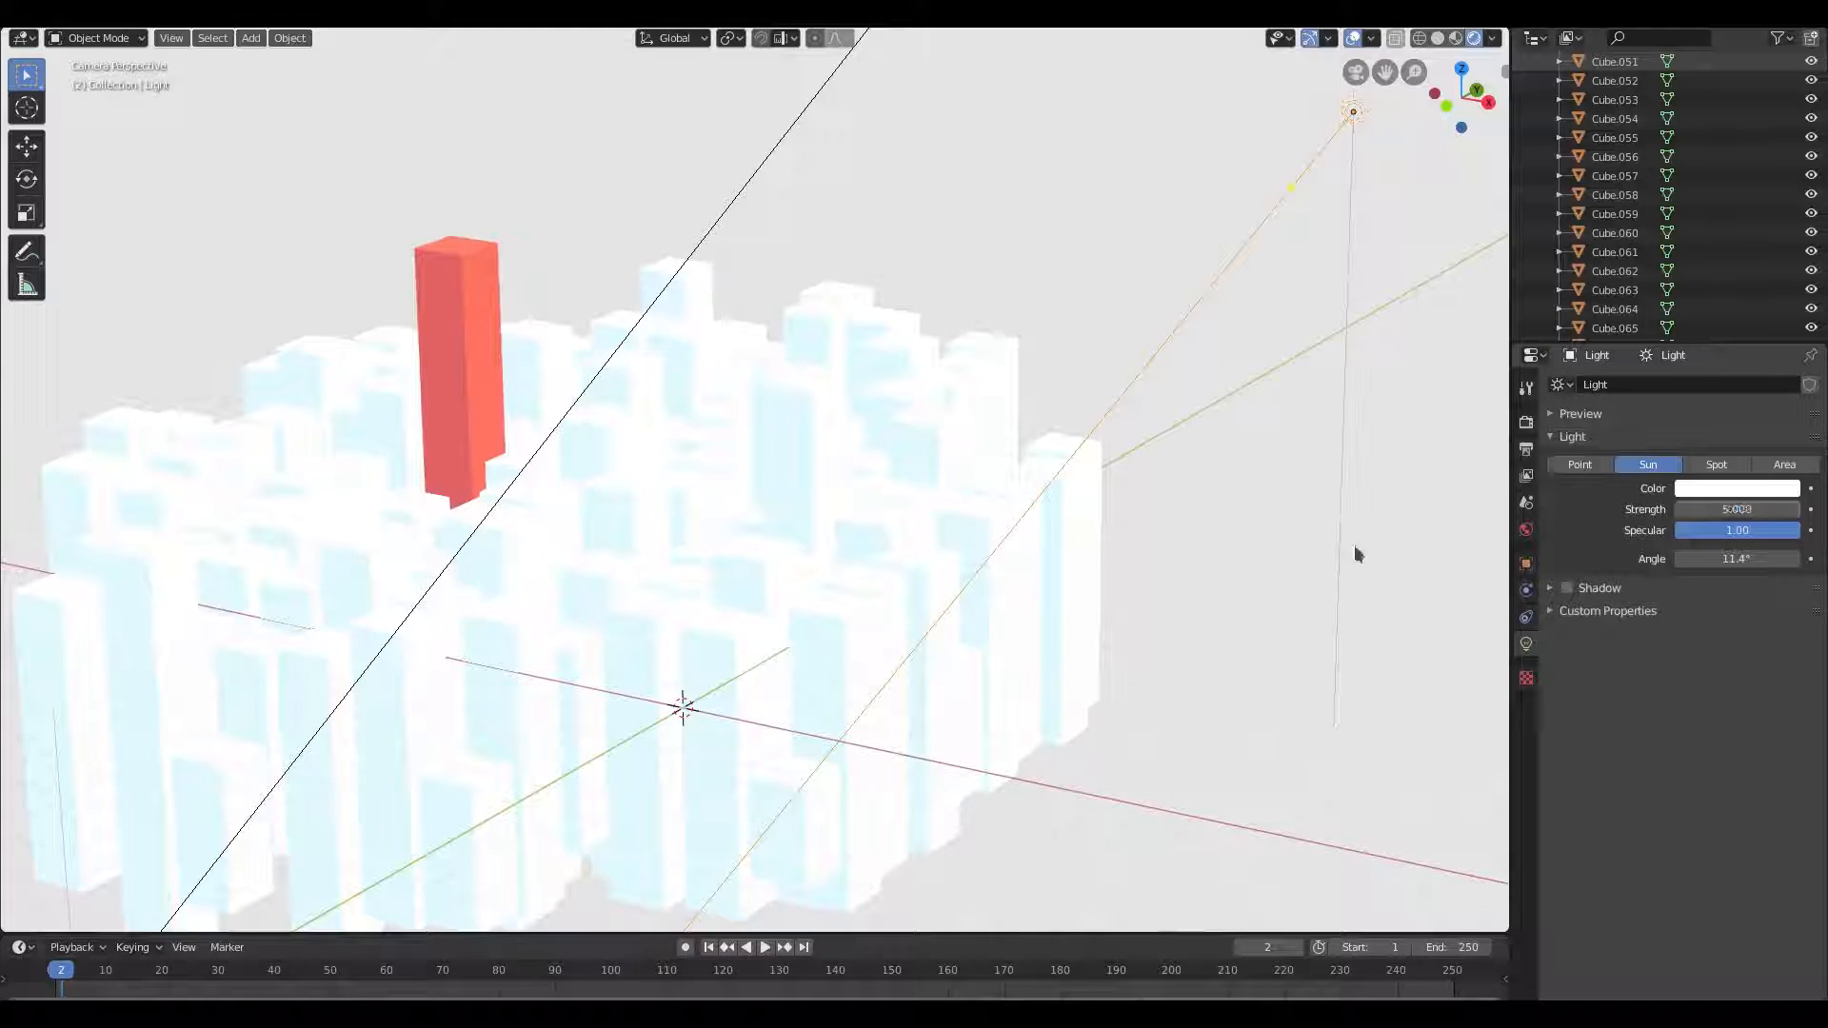
Change the tall pillar's base color to a deeper, more saturated red
{"action": "scroll", "coordinate": [820, 516], "scroll_direction": "down", "scroll_amount": 4}
{"action": "scroll", "coordinate": [440, 345], "scroll_direction": "up", "scroll_amount": 2}
{"action": "left_click", "coordinate": [562, 419]}
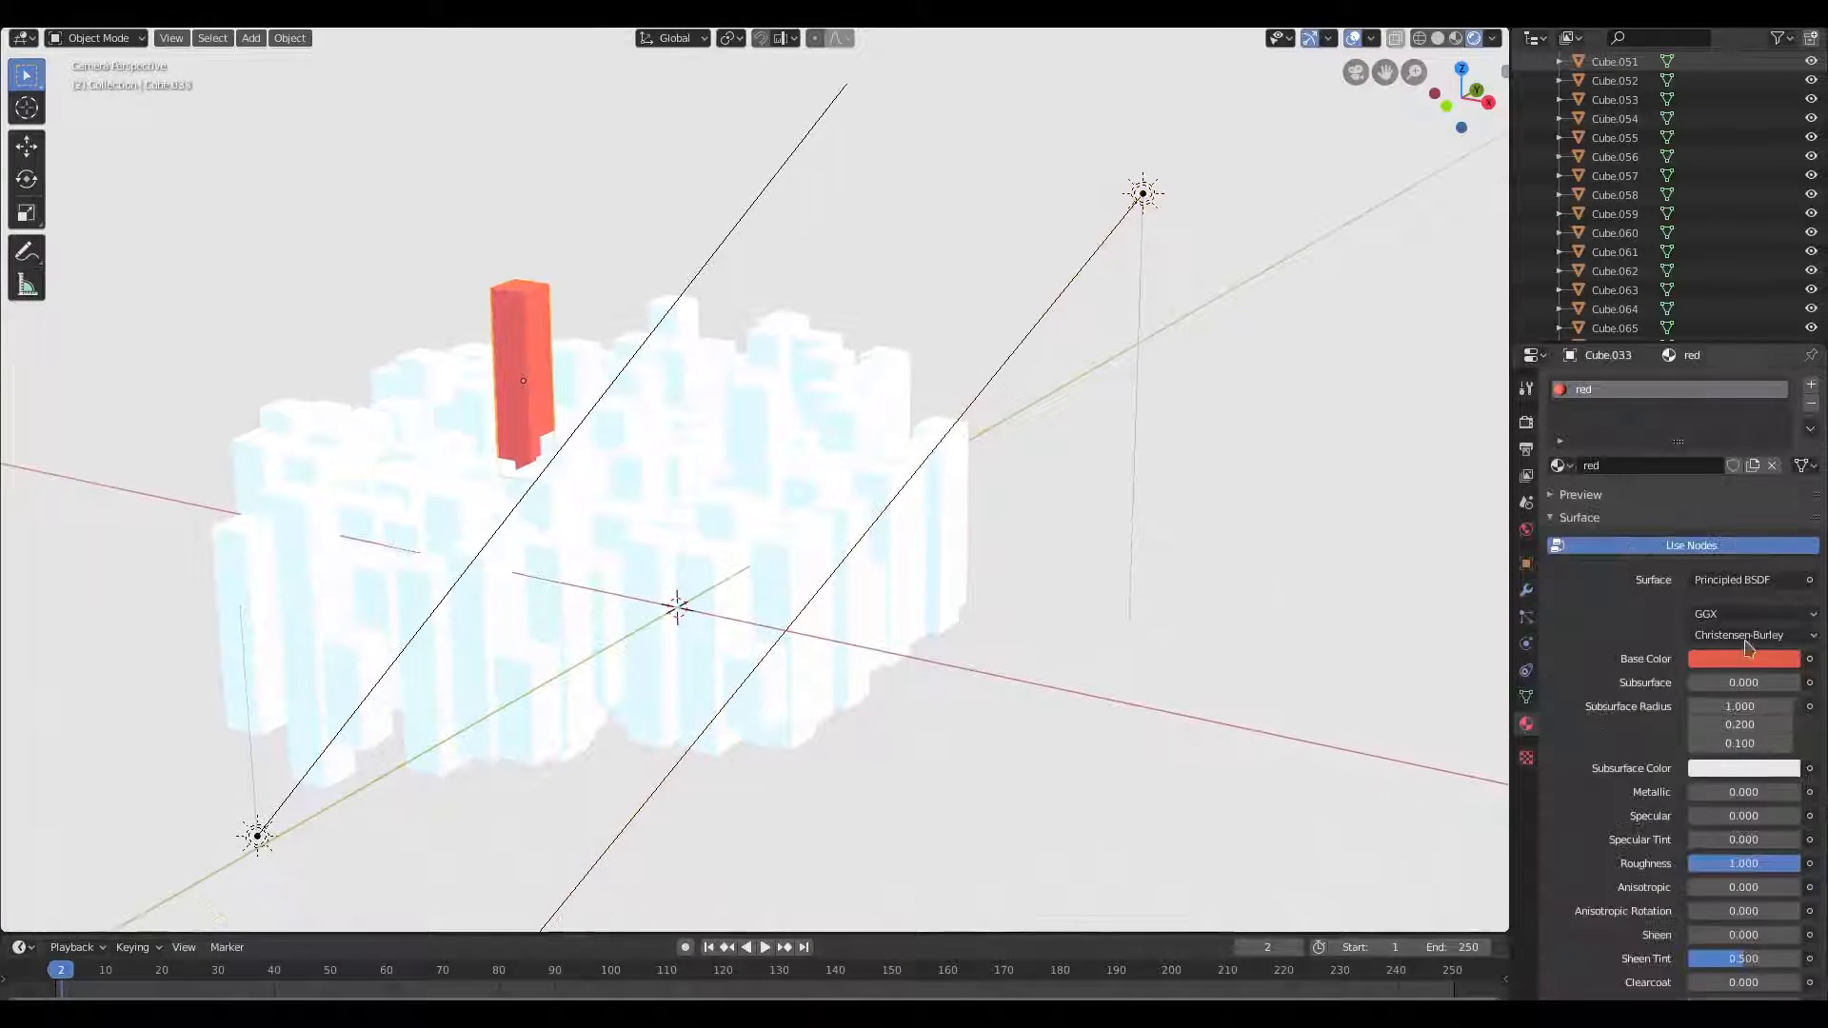
{"action": "left_click", "coordinate": [1743, 659]}
{"action": "left_click_drag", "start_coordinate": [1694, 519], "coordinate": [1696, 507]}
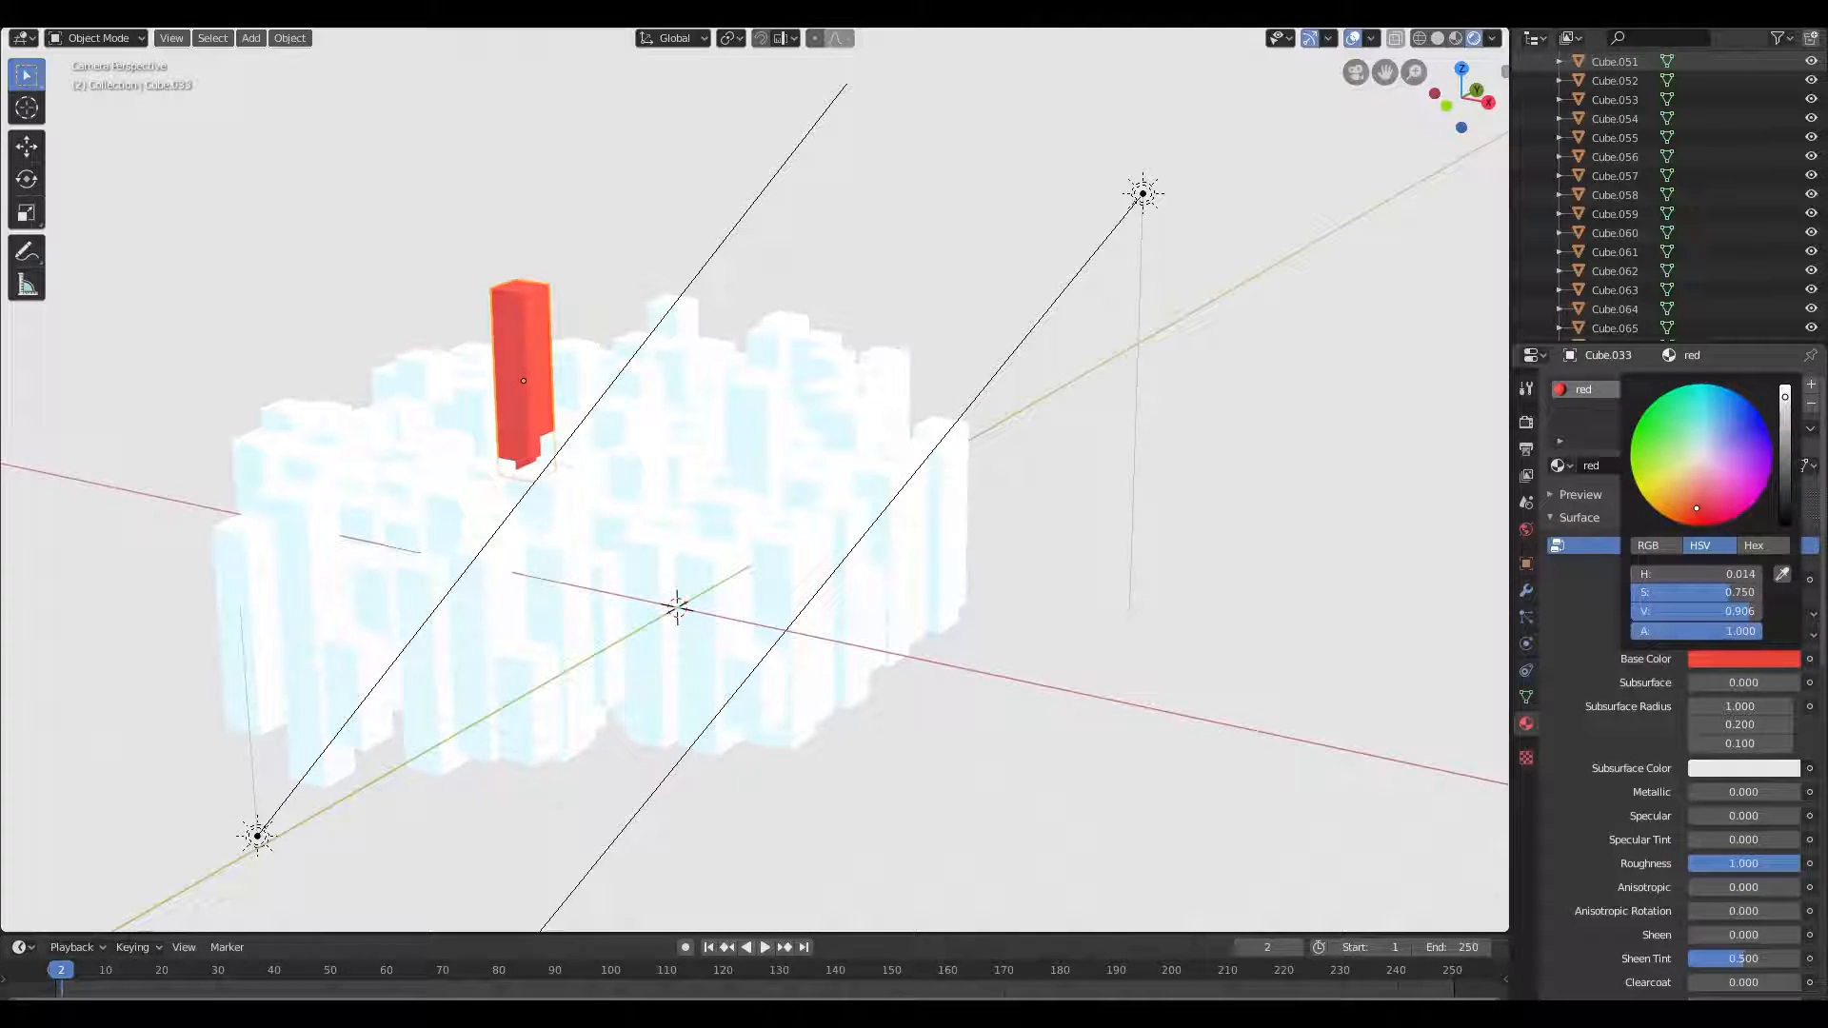
Hide the overlays, add a mesh plane and scale it up well beyond the pillar cluster as a ground
{"action": "key", "text": "Home"}
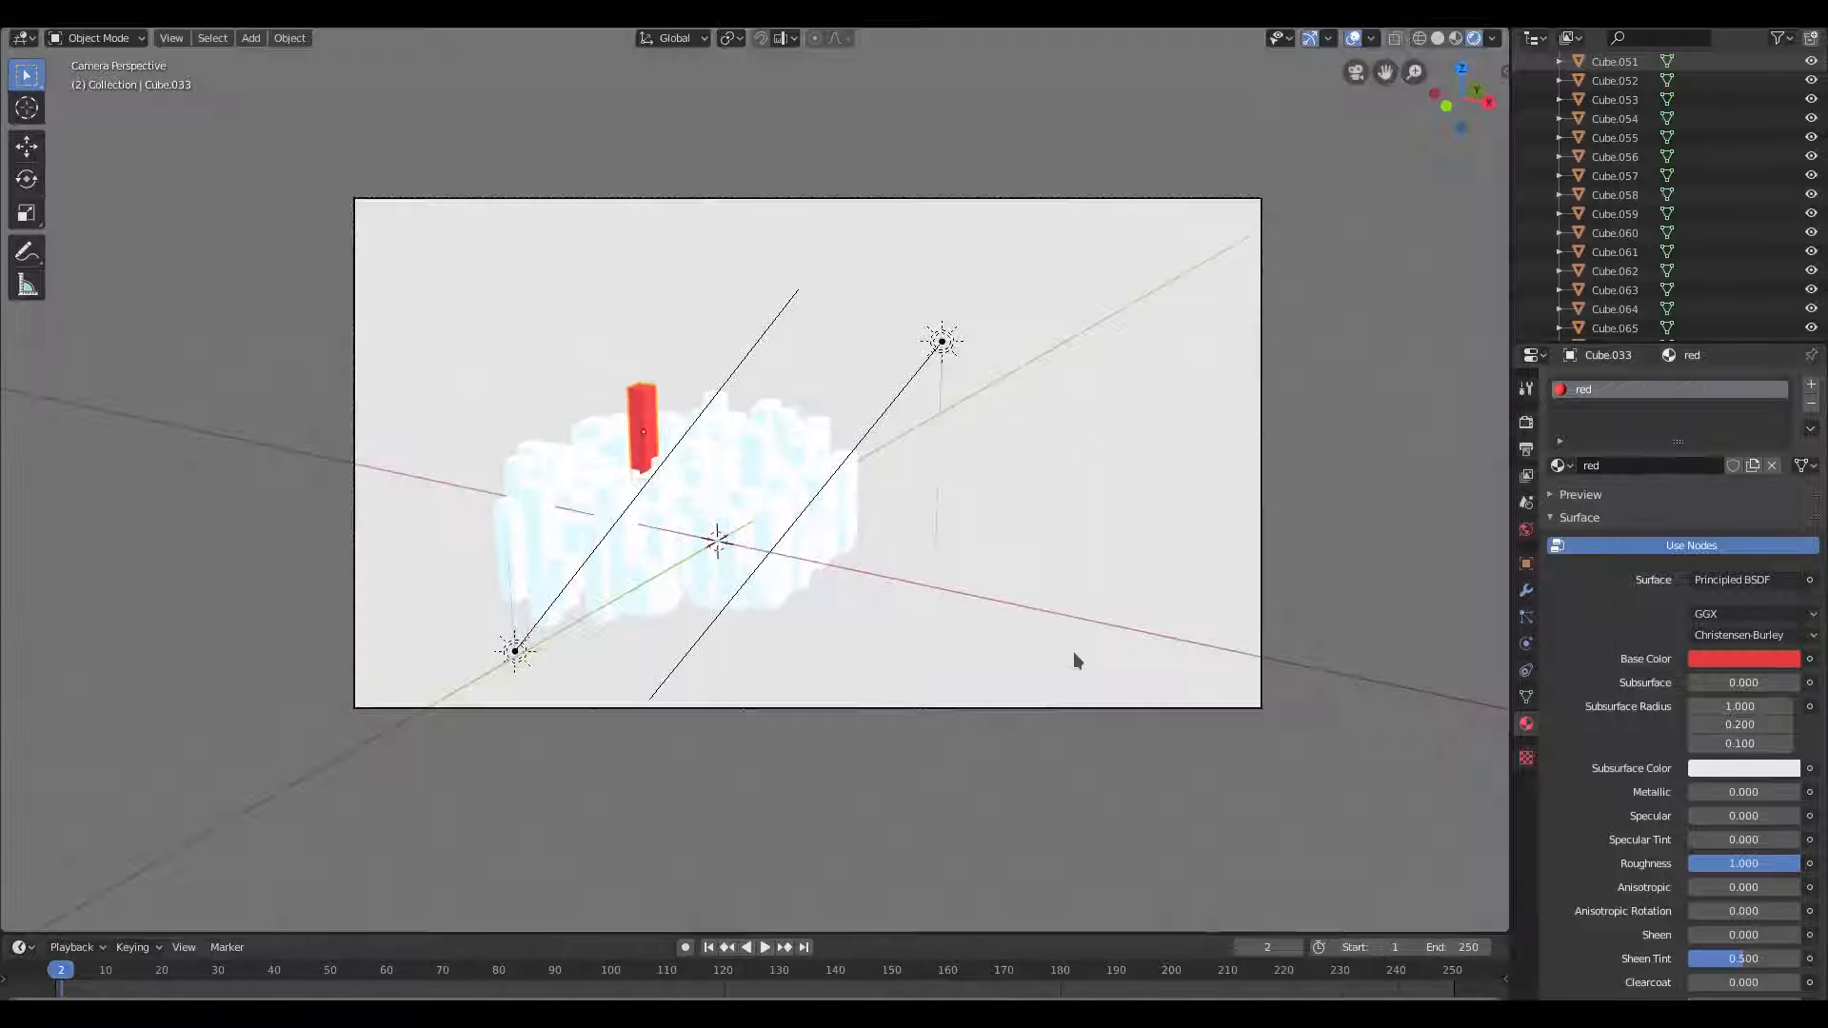
{"action": "key", "text": "shift+alt+z"}
{"action": "key", "text": "shift+a"}
{"action": "mouse_move", "coordinate": [809, 412]}
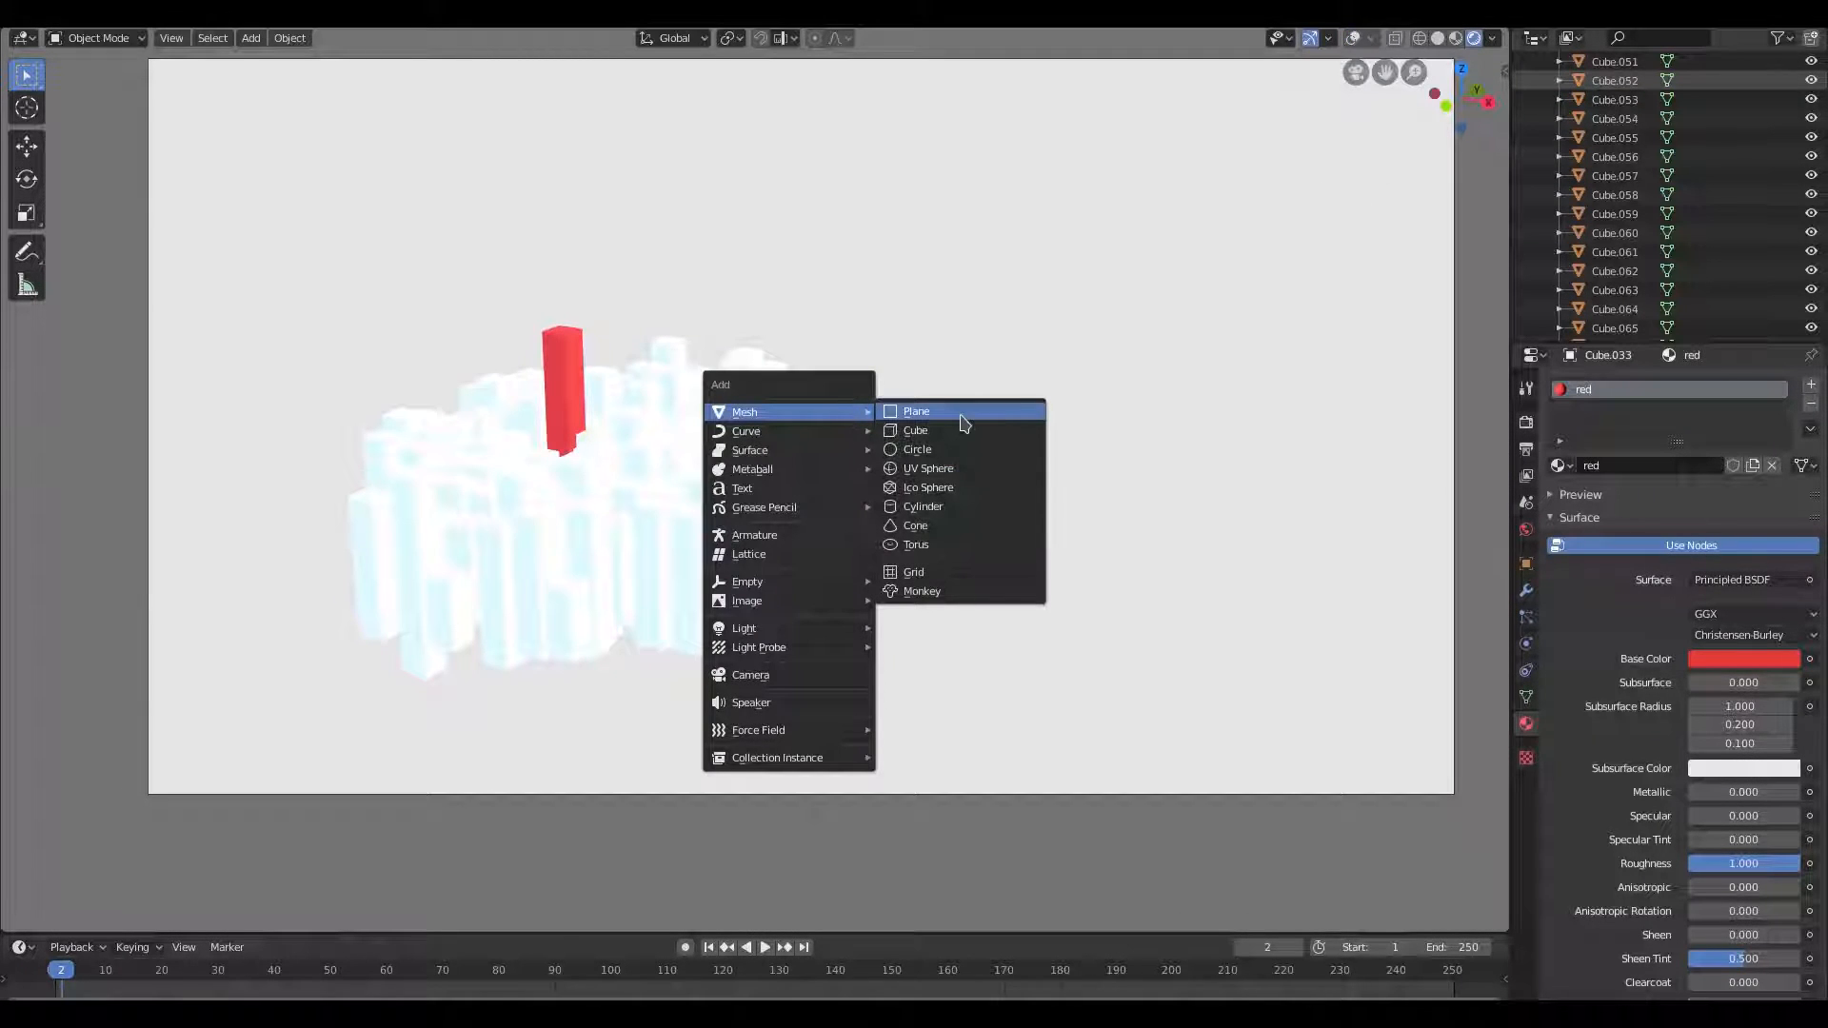
{"action": "left_click", "coordinate": [964, 423]}
{"action": "key", "text": "s"}
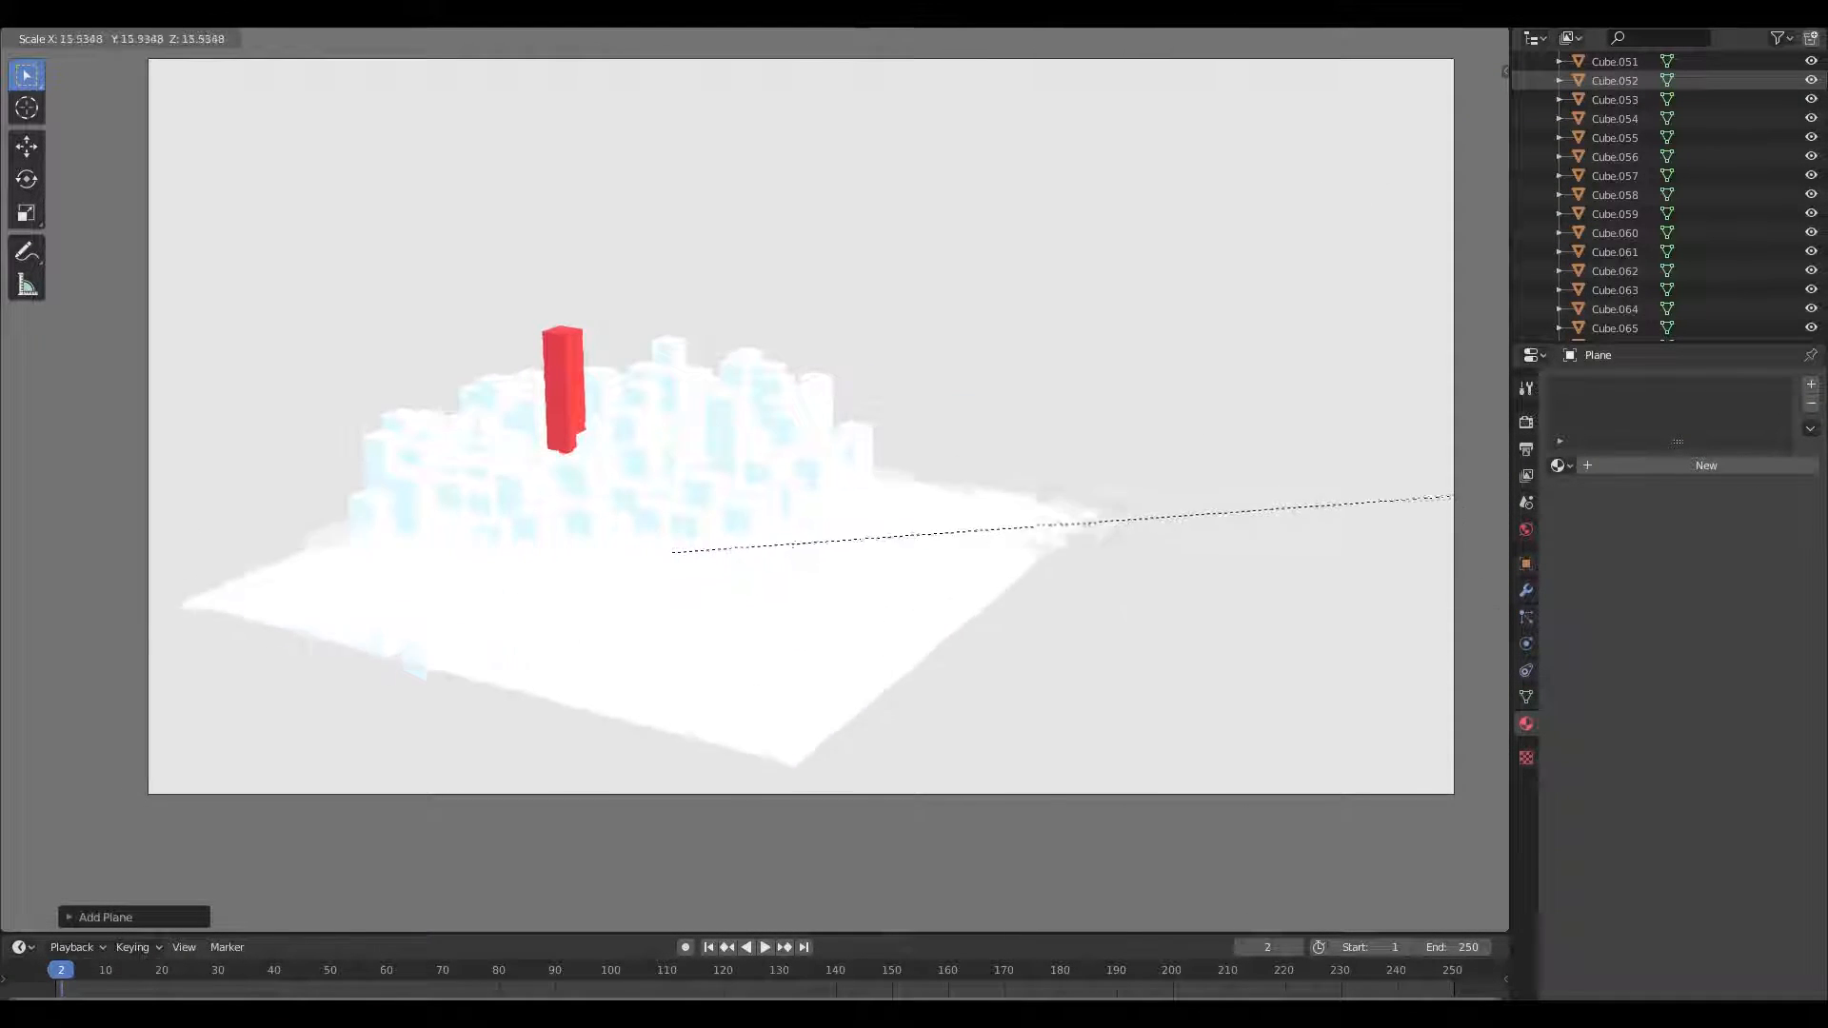
{"action": "left_click", "coordinate": [1049, 690]}
Rotate the ground plane about the Z axis and lower it along Z towards the bases of the pillars
{"action": "key", "text": "r"}
{"action": "key", "text": "y"}
{"action": "key", "text": "Escape"}
{"action": "key", "text": "r"}
{"action": "key", "text": "z"}
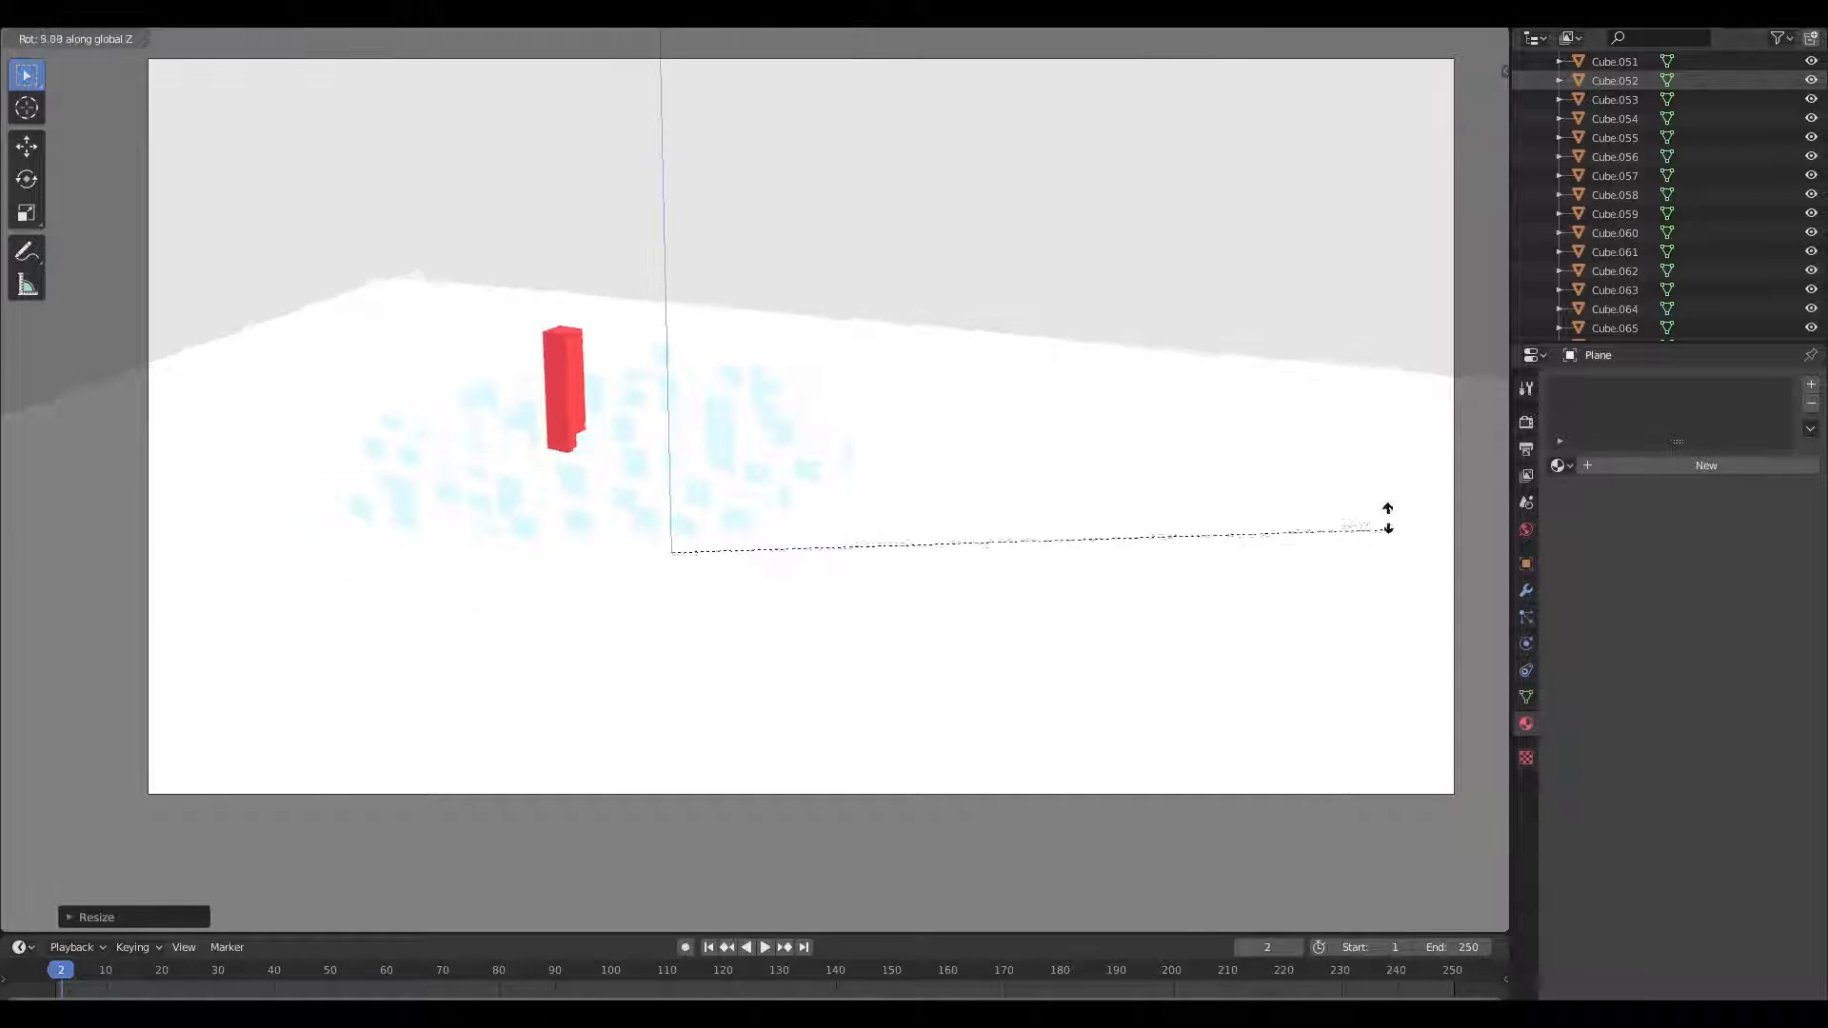
{"action": "left_click", "coordinate": [1240, 400]}
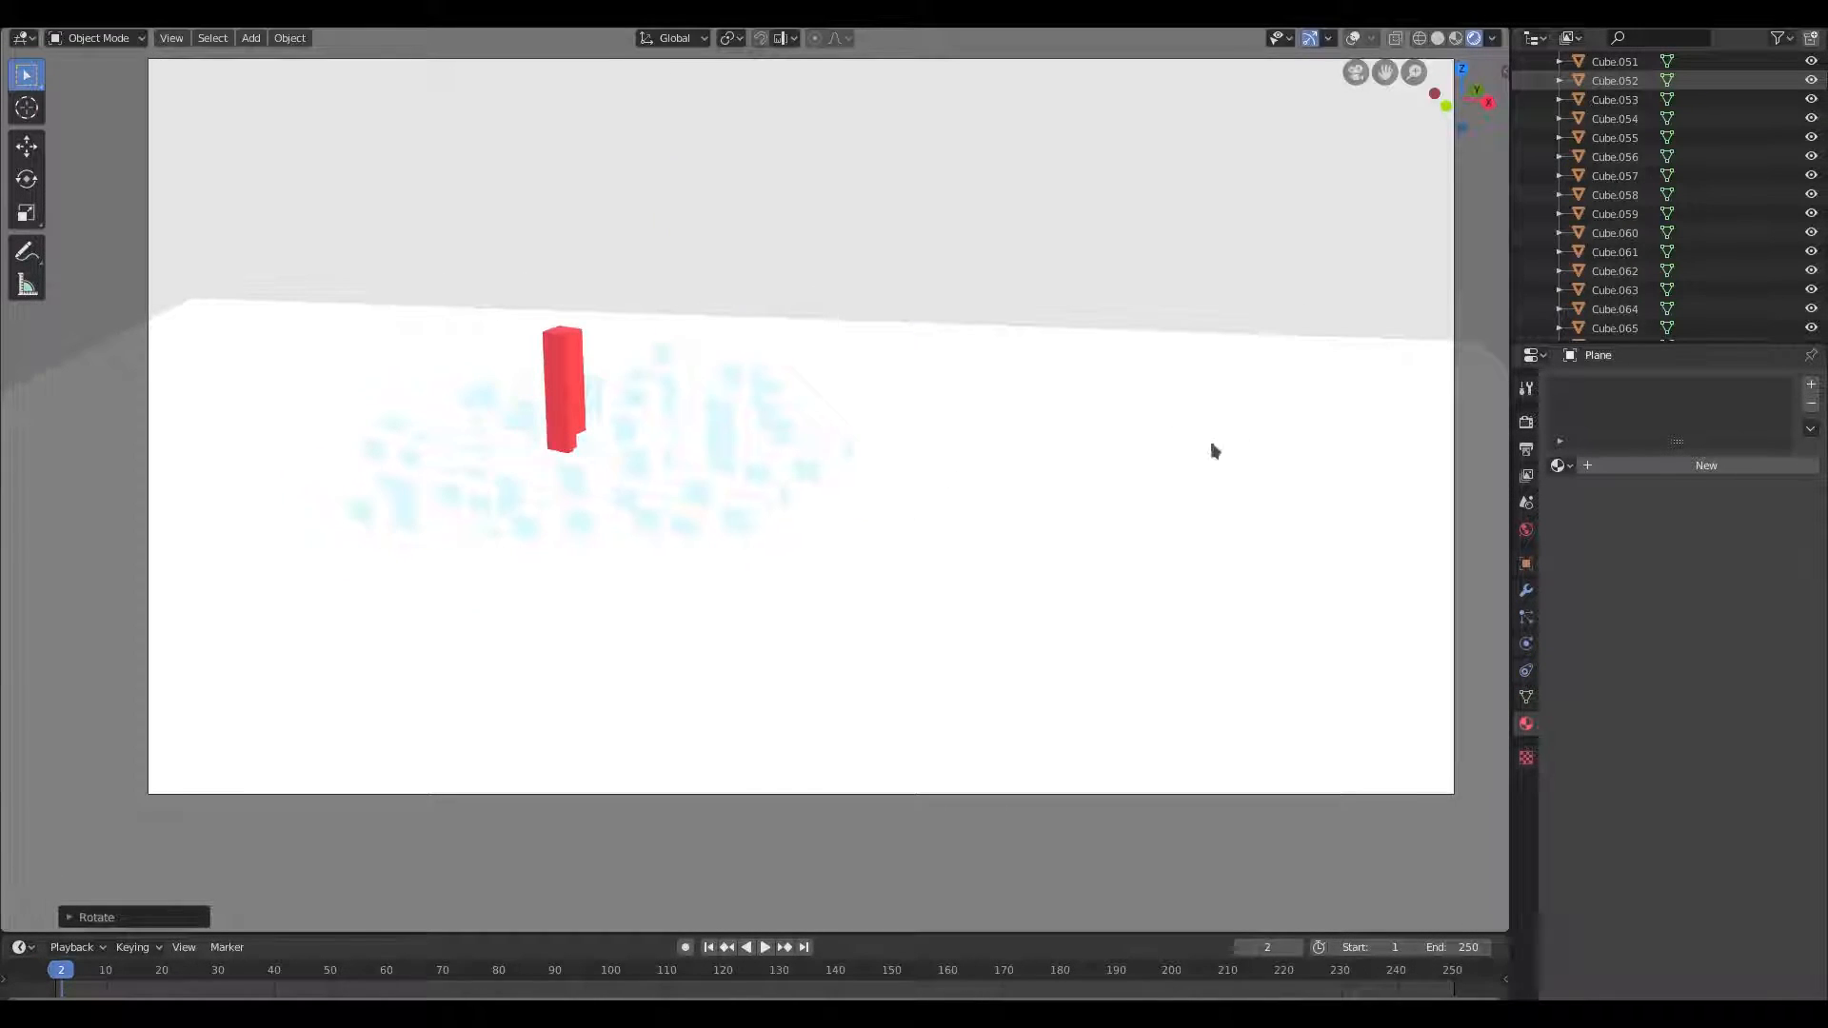
{"action": "key", "text": "g"}
{"action": "key", "text": "z"}
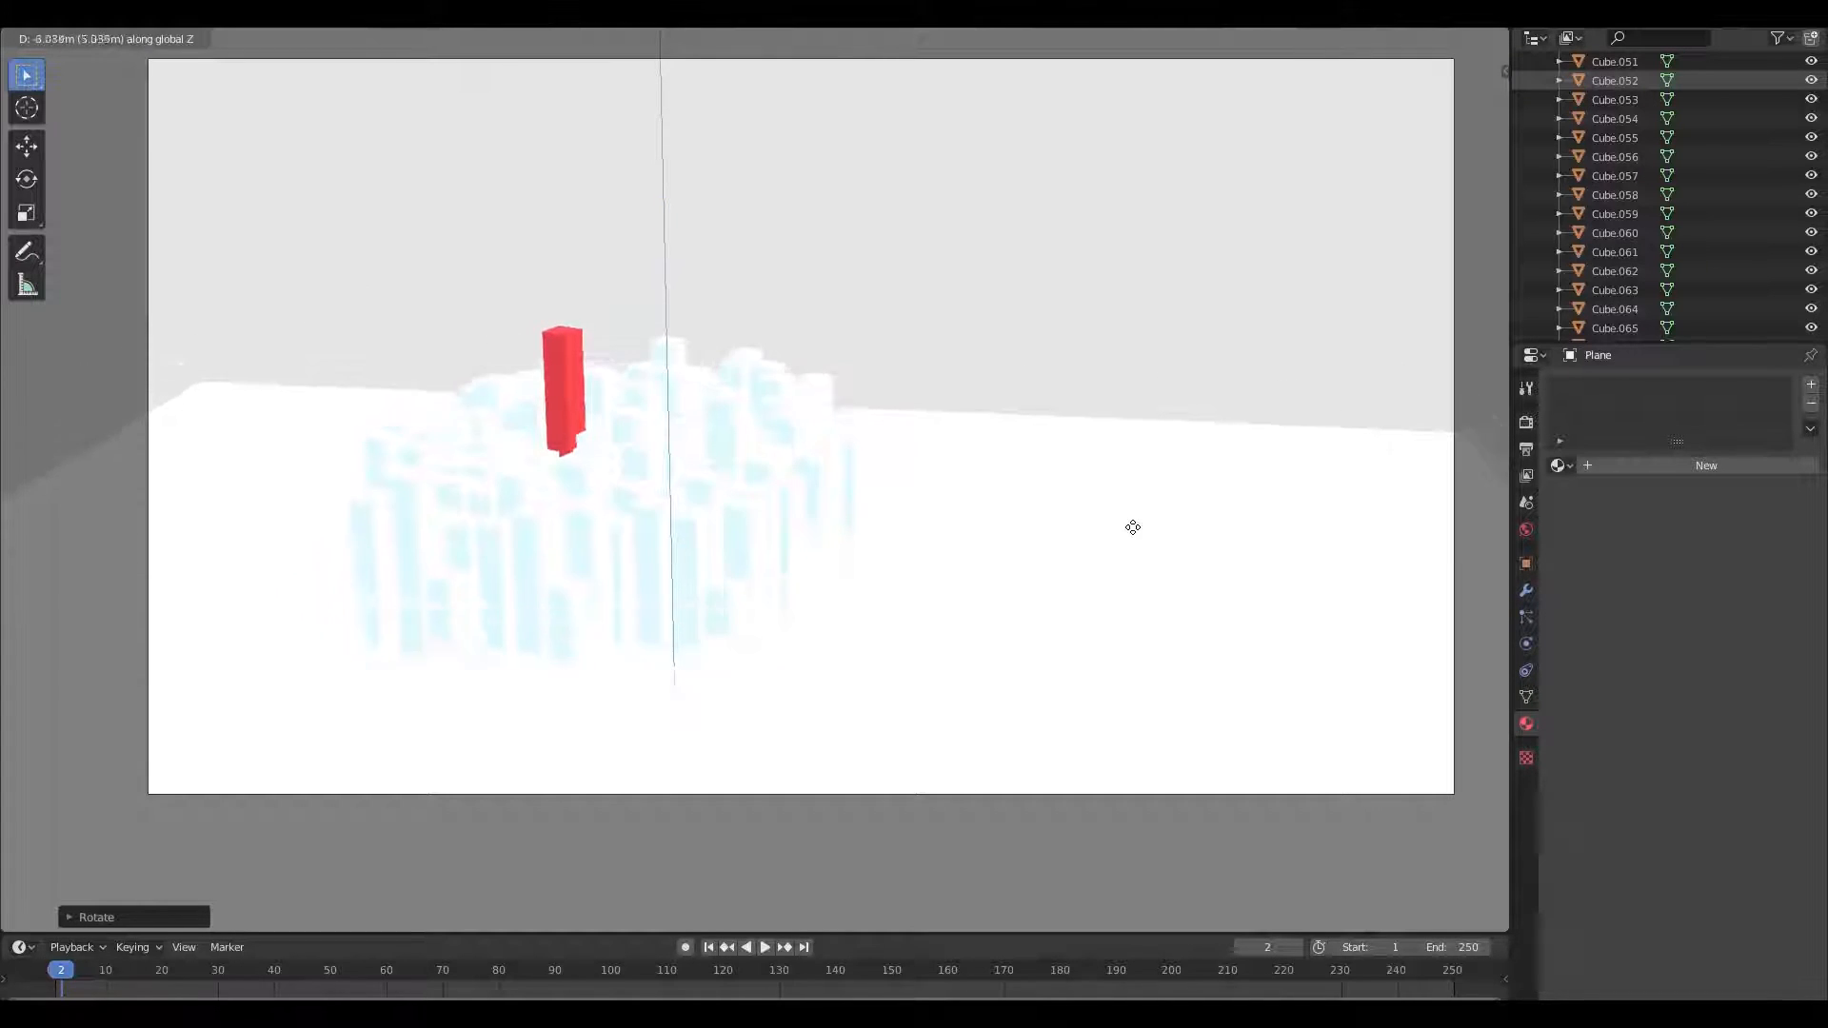
{"action": "left_click", "coordinate": [1150, 461]}
Scale the ground plane up further until it fills the whole camera frame
{"action": "key", "text": "s"}
{"action": "left_click", "coordinate": [867, 616]}
{"action": "scroll", "coordinate": [868, 610], "scroll_direction": "down", "scroll_amount": 2}
{"action": "key", "text": "s"}
{"action": "left_click", "coordinate": [3, 601]}
{"action": "scroll", "coordinate": [700, 504], "scroll_direction": "up", "scroll_amount": 1}
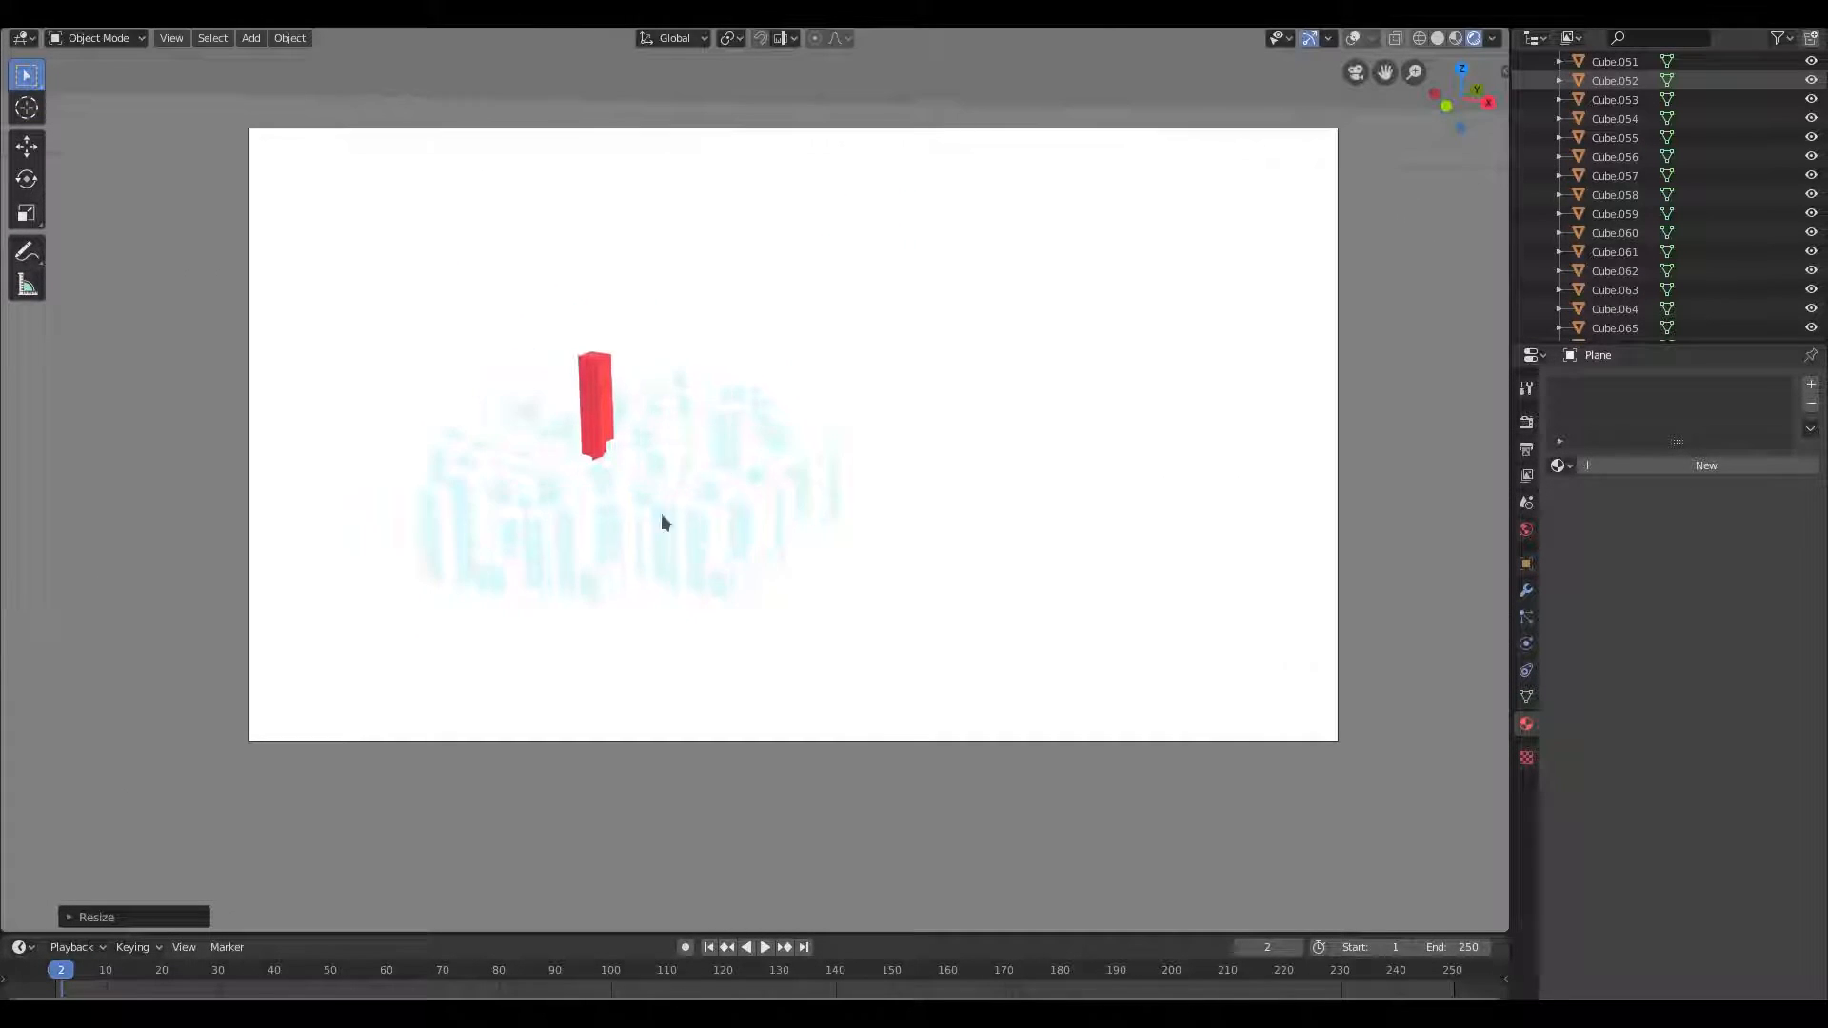
Darken the world background color to a value of about 0.8
{"action": "left_click", "coordinate": [1526, 530]}
{"action": "left_click", "coordinate": [1744, 511]}
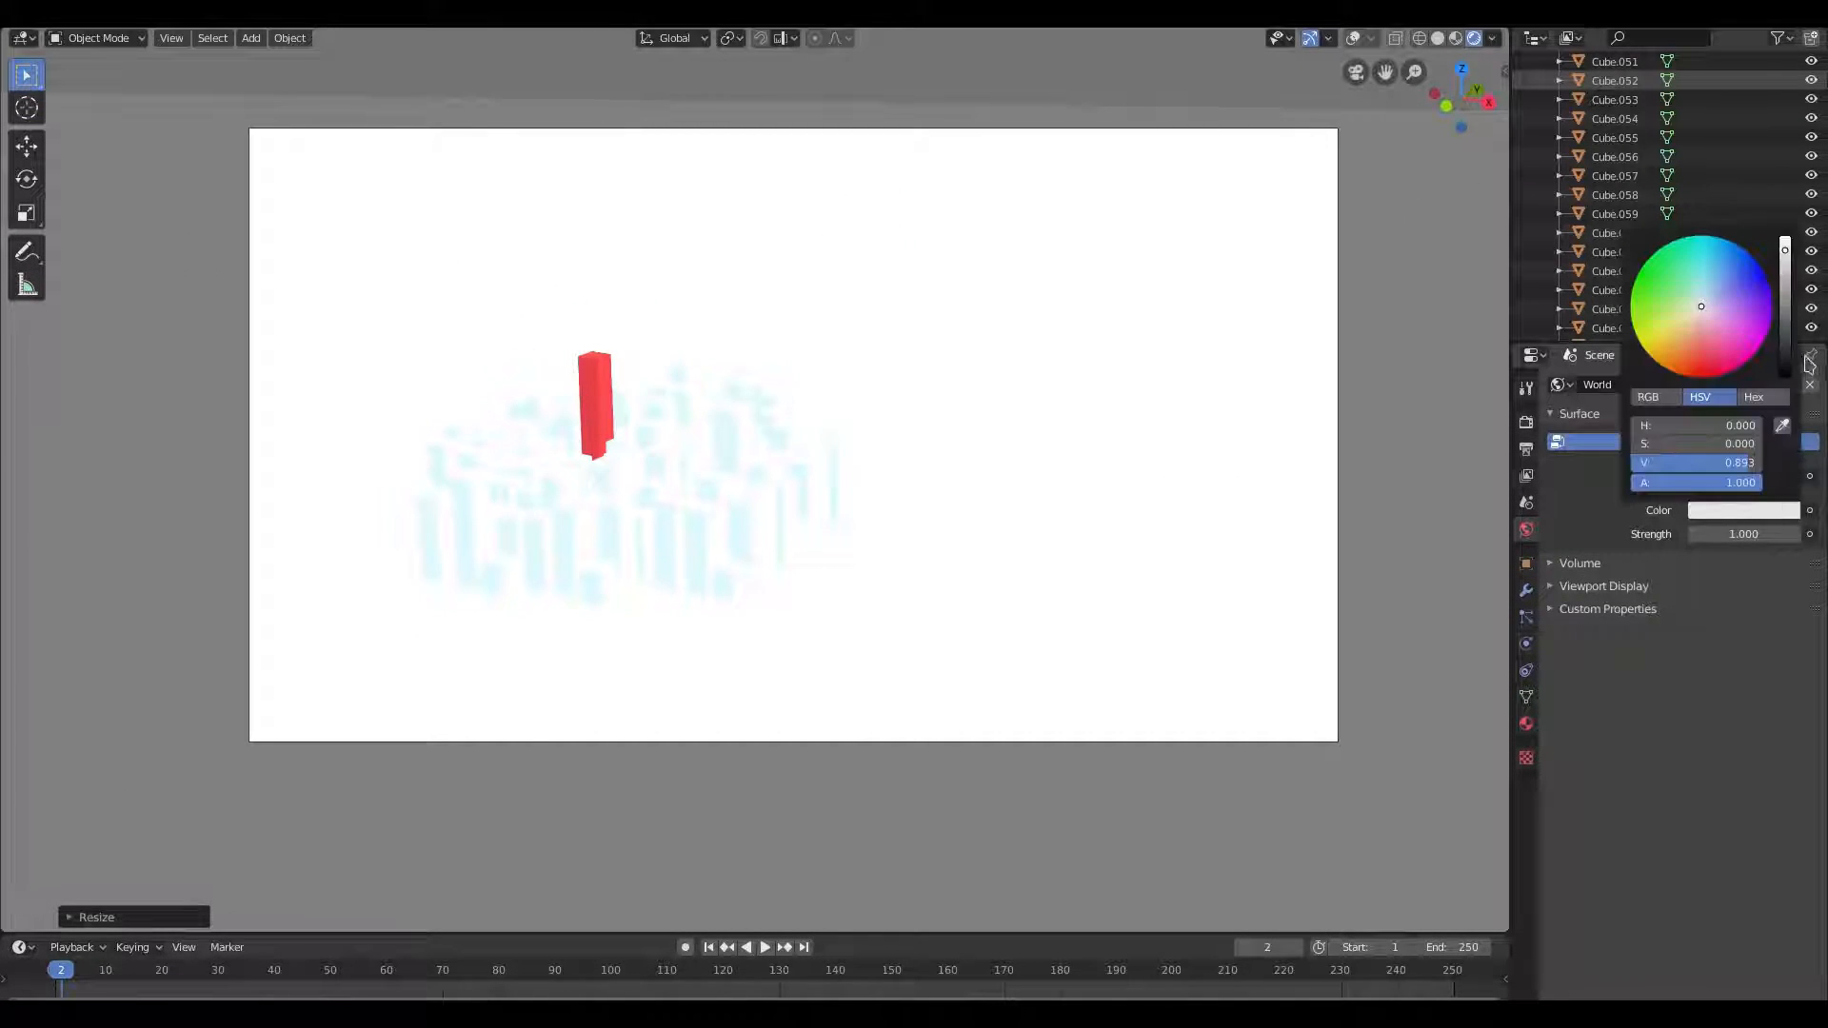
{"action": "left_click_drag", "start_coordinate": [1785, 312], "coordinate": [1786, 263]}
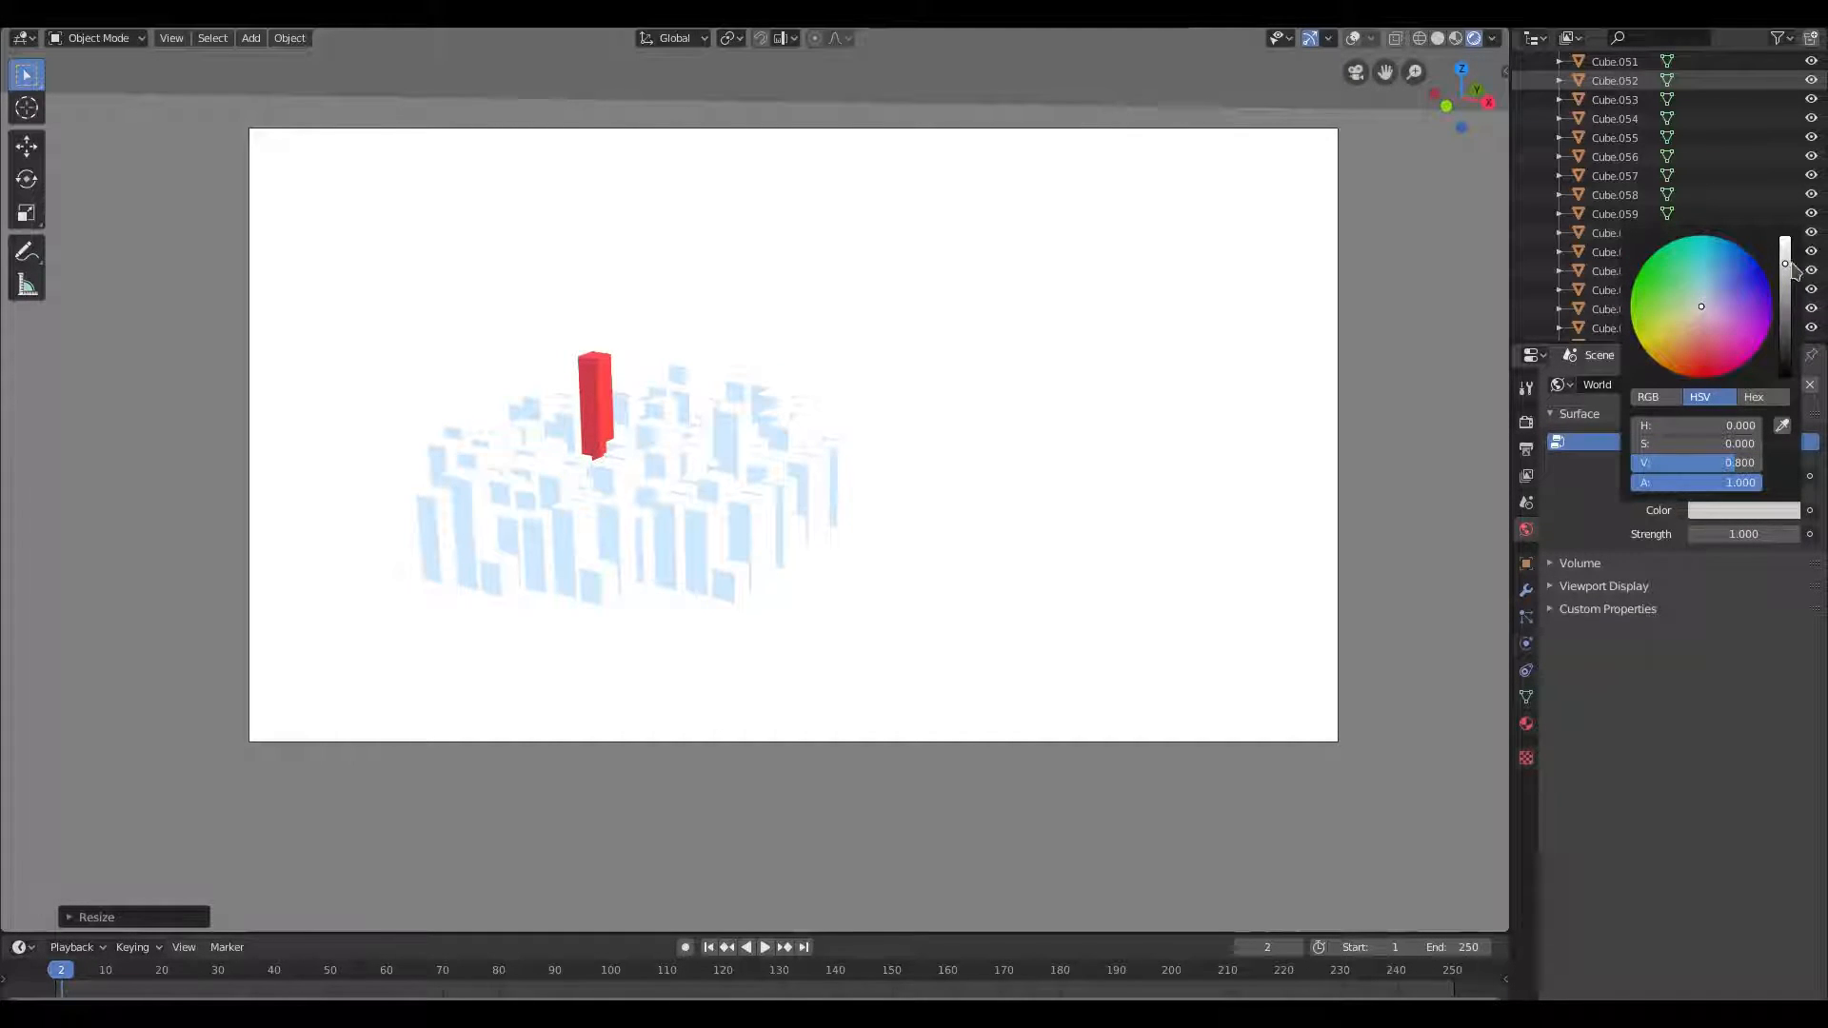
Show the overlays, select the white sun and enable its Shadow option
{"action": "scroll", "coordinate": [1655, 158], "scroll_direction": "down", "scroll_amount": 2}
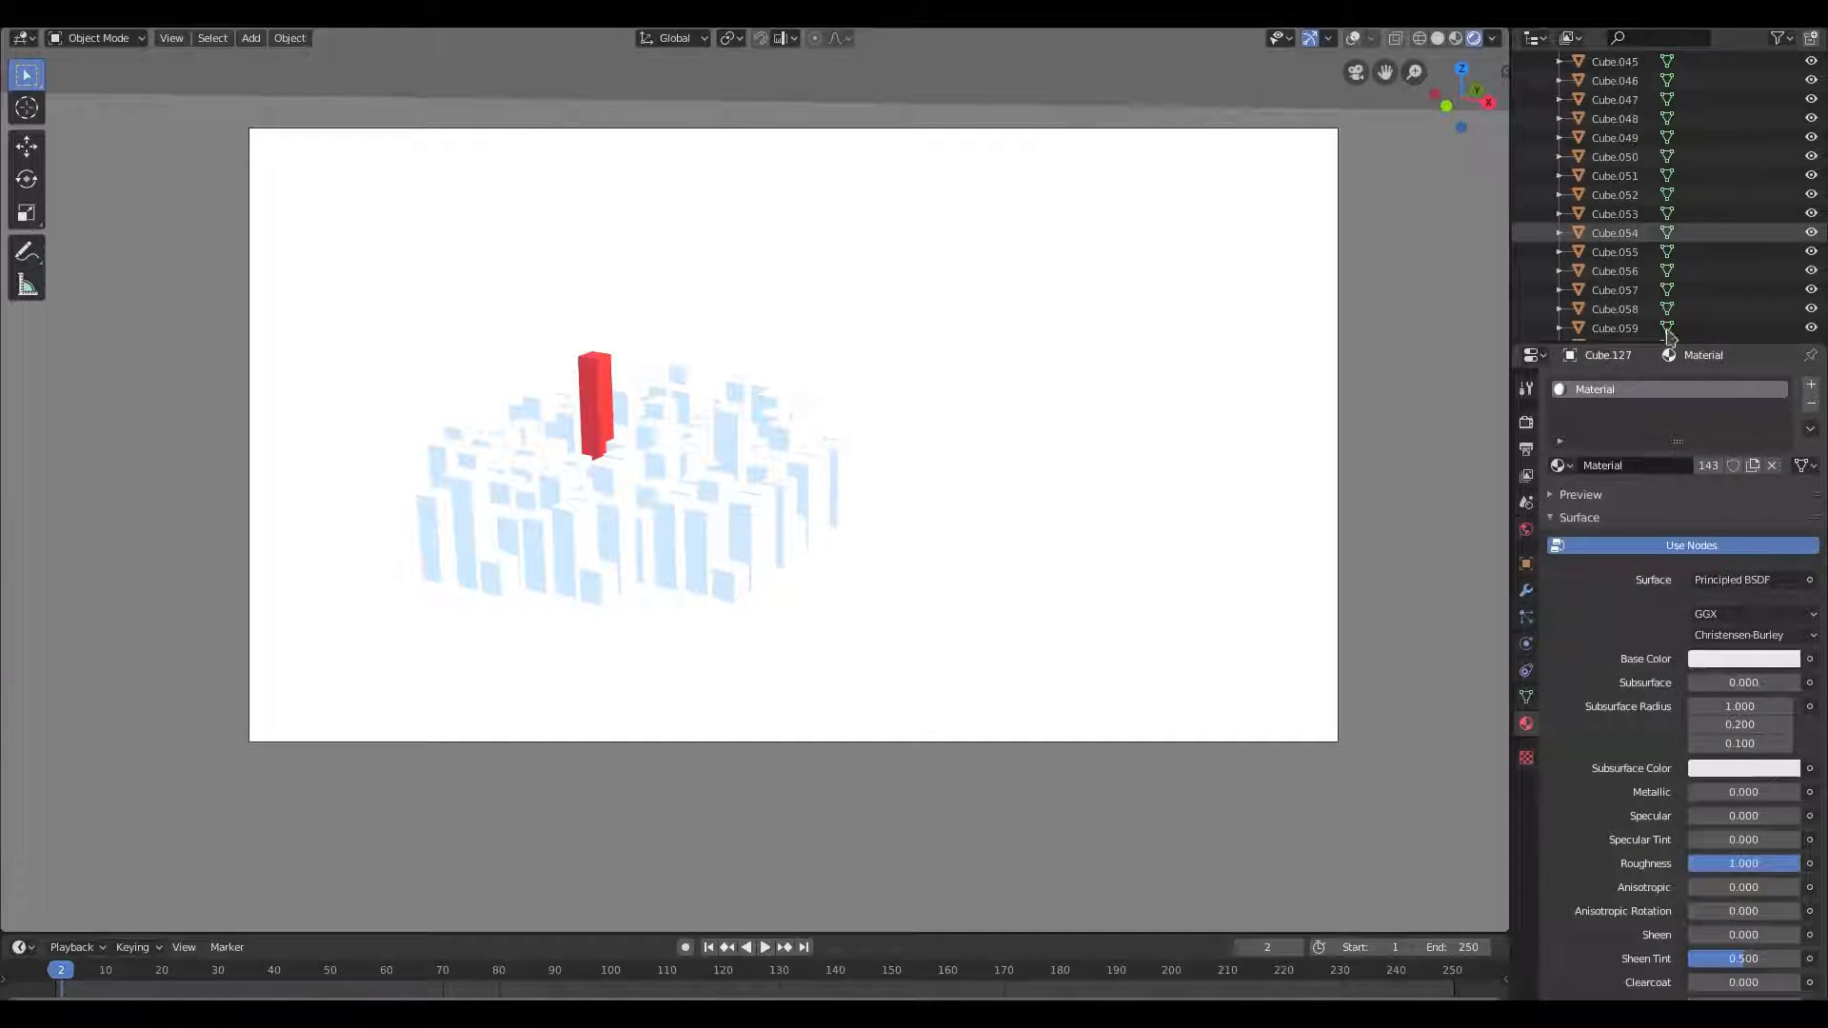
{"action": "scroll", "coordinate": [1655, 251], "scroll_direction": "down", "scroll_amount": 1}
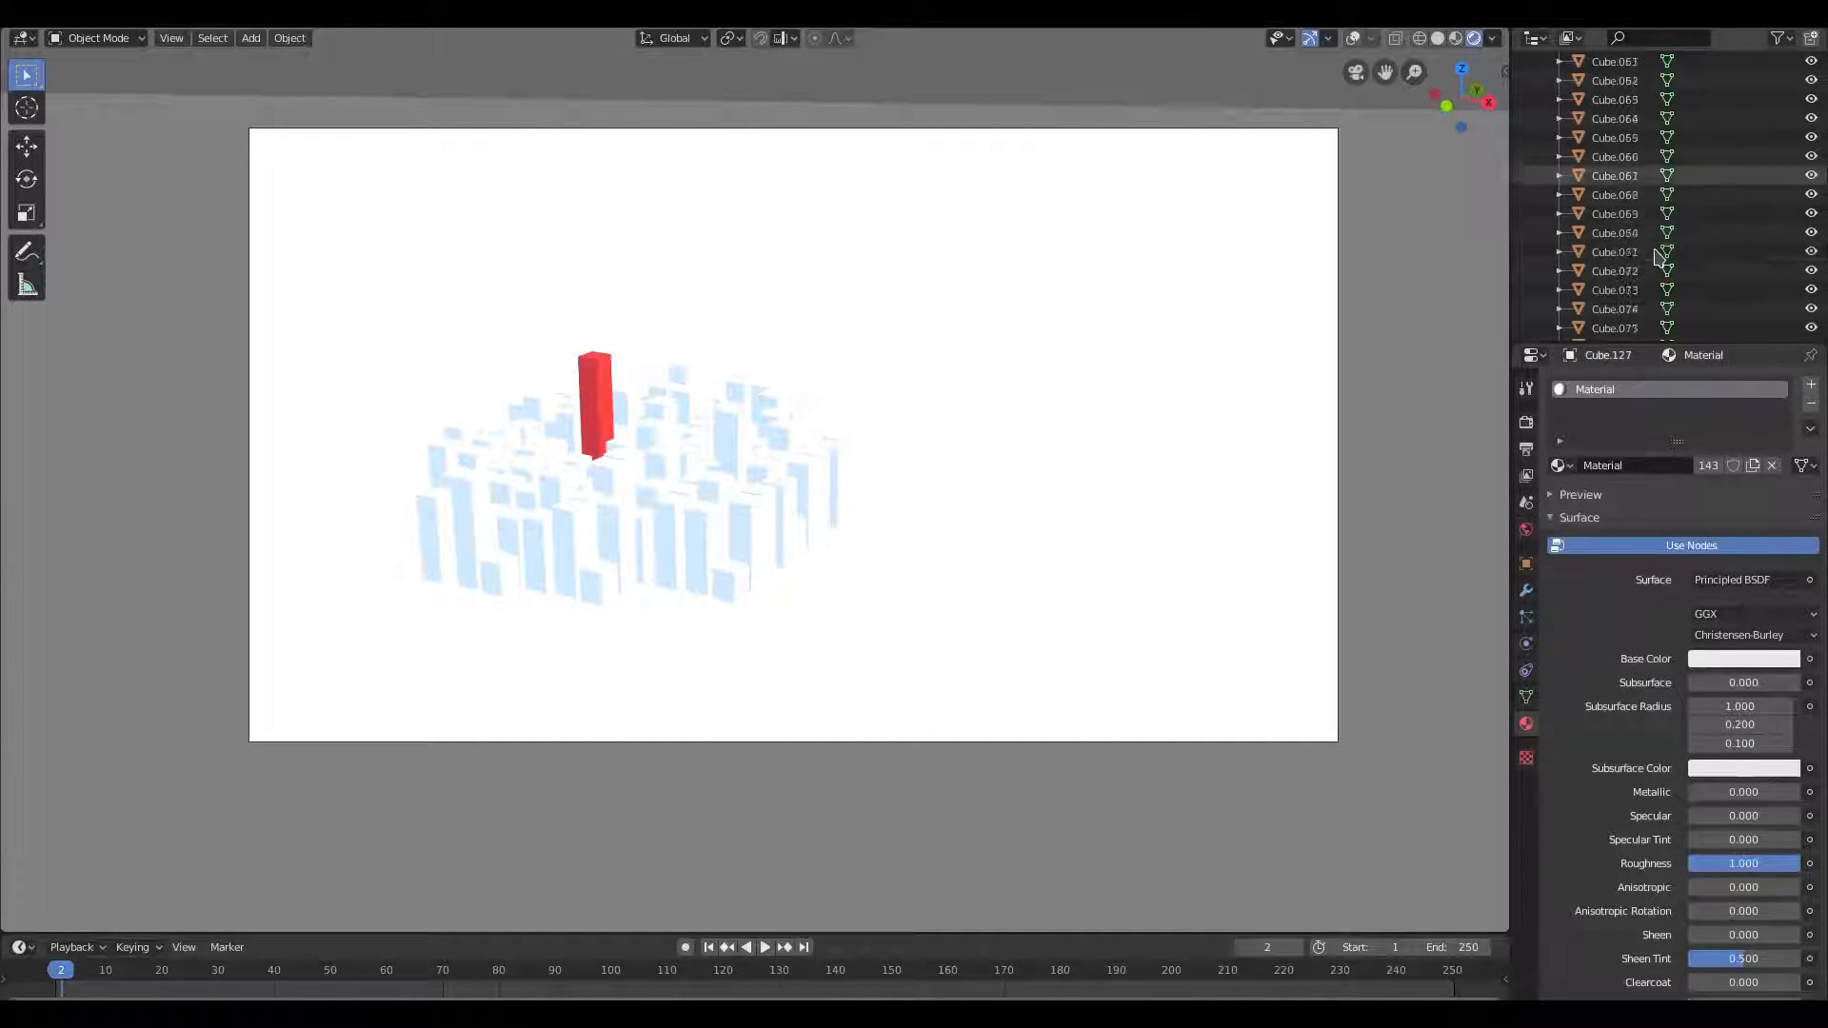
{"action": "scroll", "coordinate": [1656, 255], "scroll_direction": "down", "scroll_amount": 3}
{"action": "left_click", "coordinate": [1353, 38]}
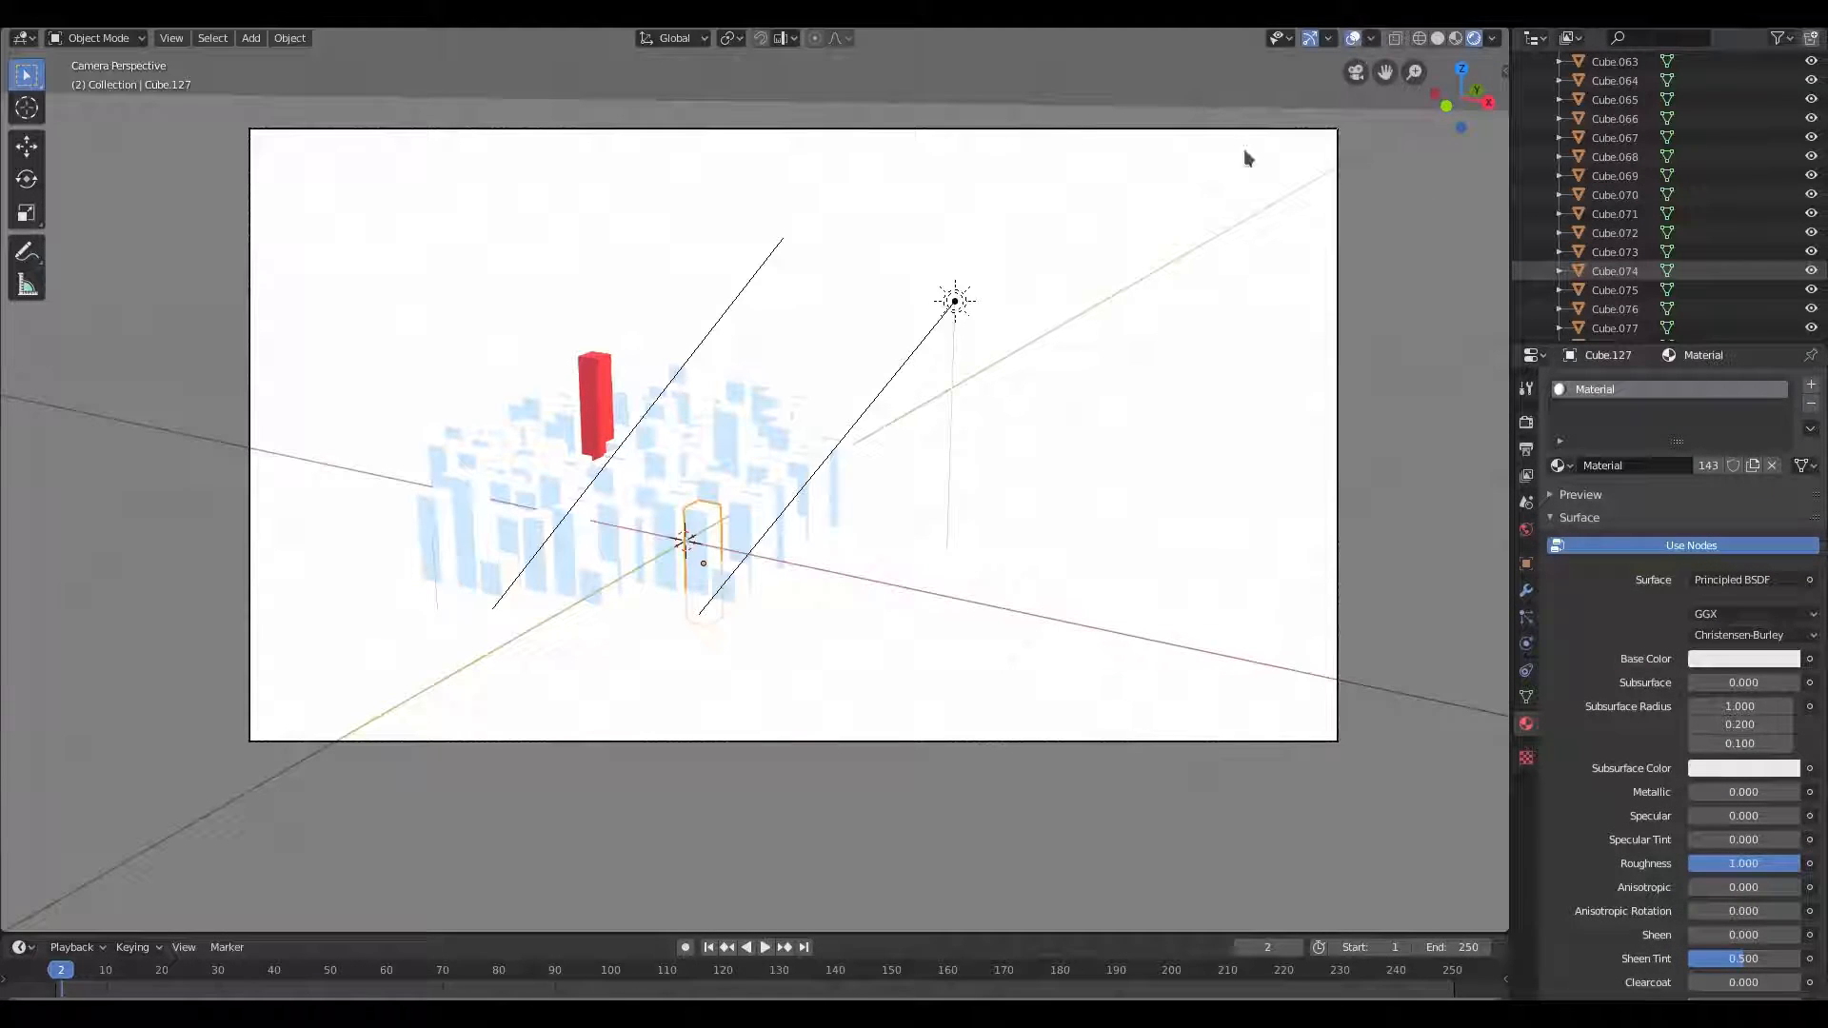
{"action": "left_click", "coordinate": [951, 306]}
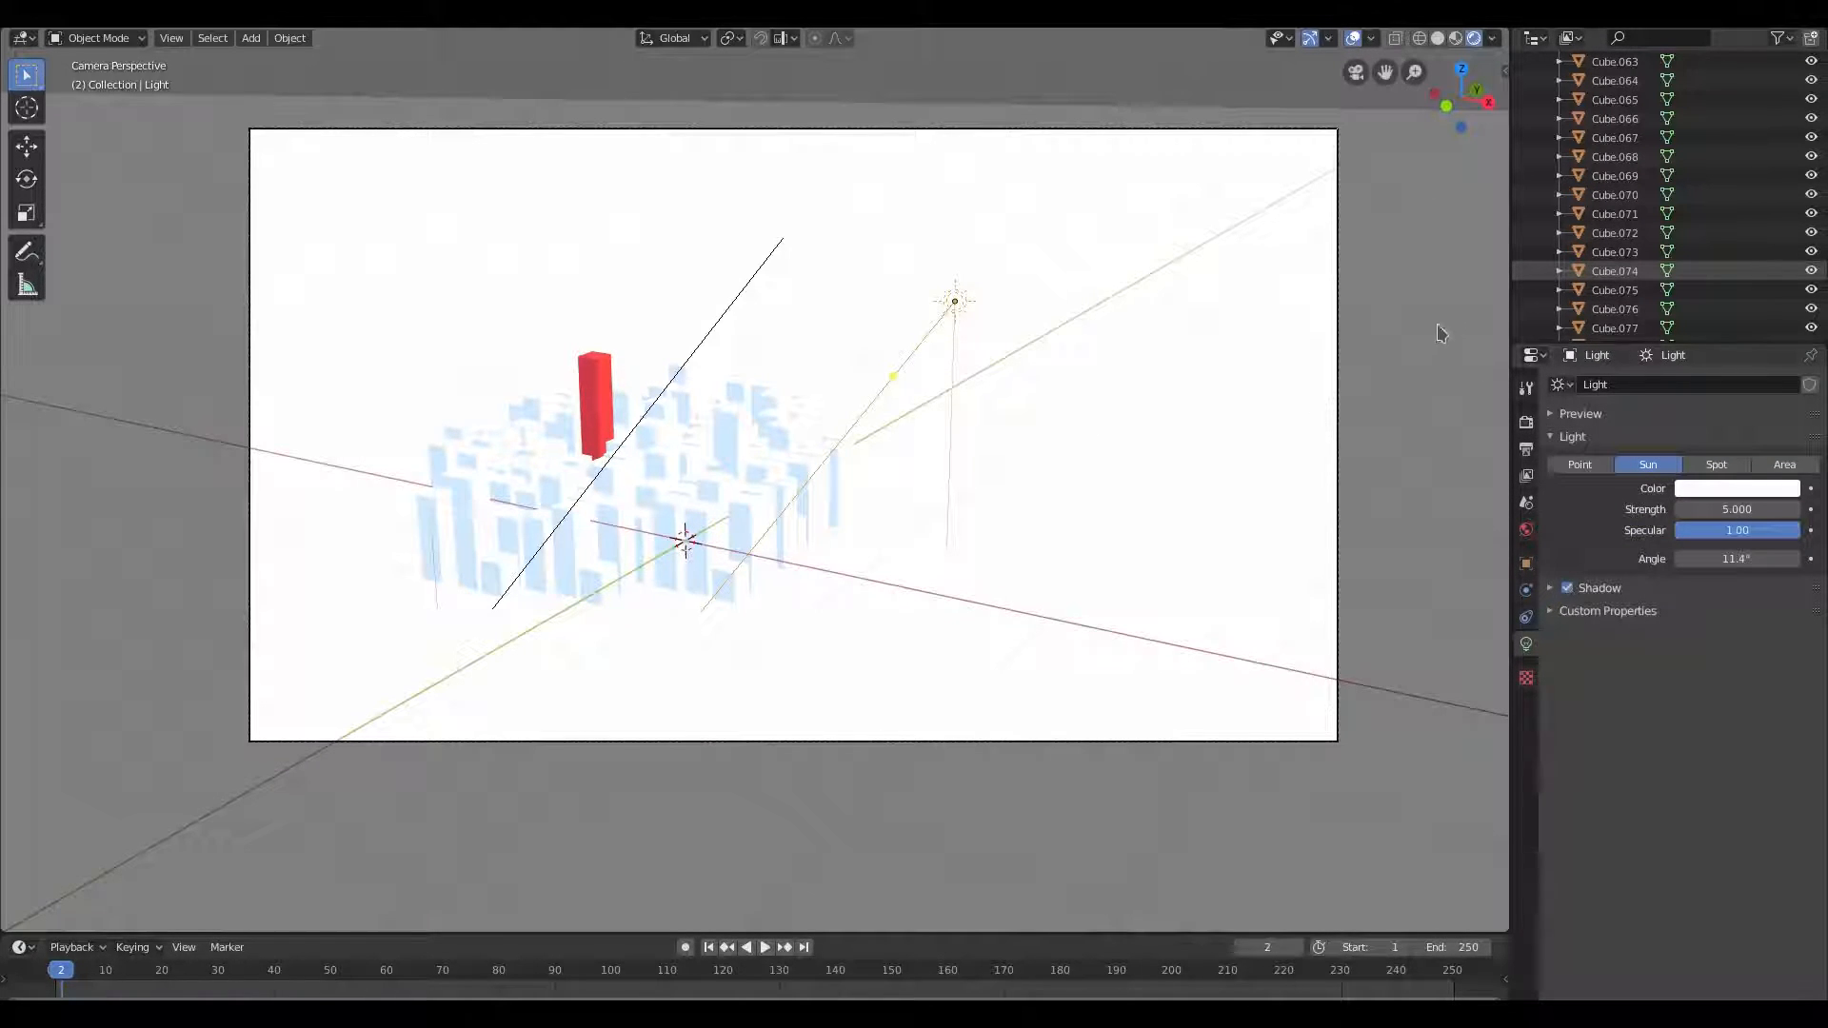
Reframe the camera closer to the pillar cluster and select the camera
{"action": "scroll", "coordinate": [1043, 321], "scroll_direction": "up", "scroll_amount": 2}
{"action": "middle_click_drag", "start_coordinate": [1030, 533], "coordinate": [1129, 515]}
{"action": "scroll", "coordinate": [909, 598], "scroll_direction": "up", "scroll_amount": 3}
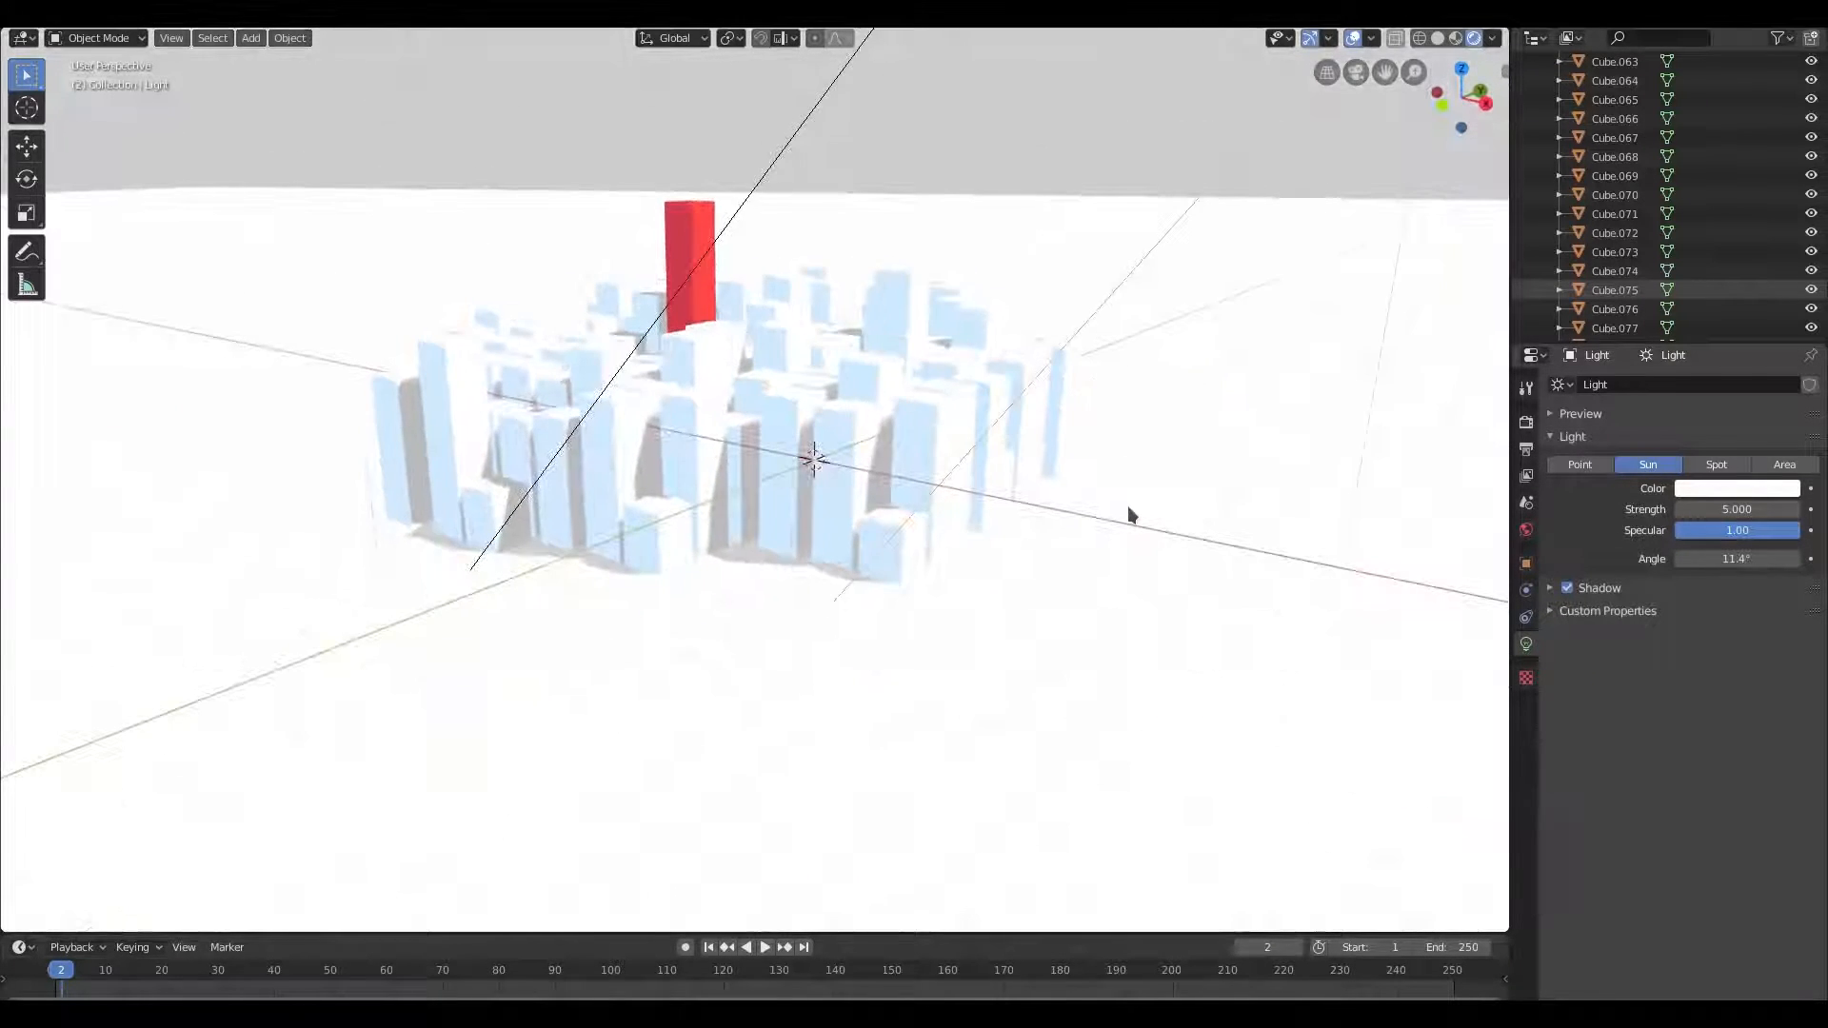
{"action": "key", "text": "KP_0"}
{"action": "left_click", "coordinate": [1272, 796]}
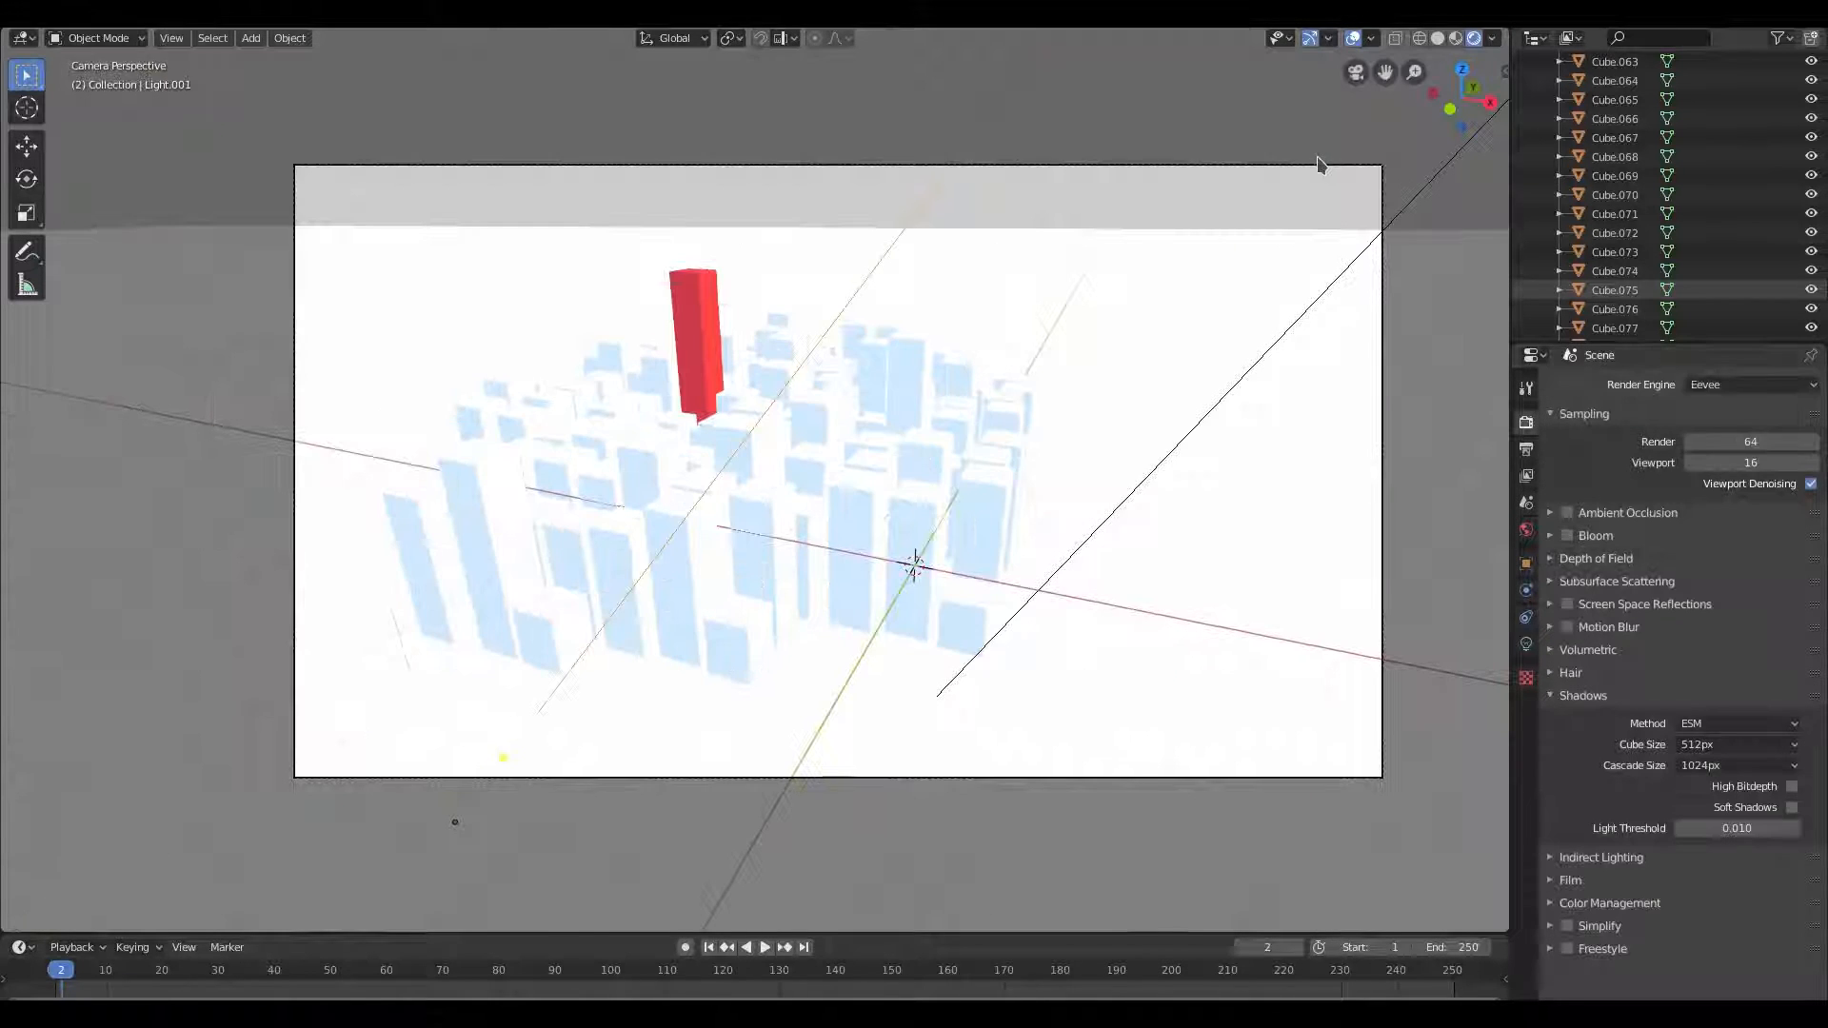
{"action": "left_click", "coordinate": [1317, 163]}
{"action": "key", "text": "KP_0"}
{"action": "key", "text": "KP_0"}
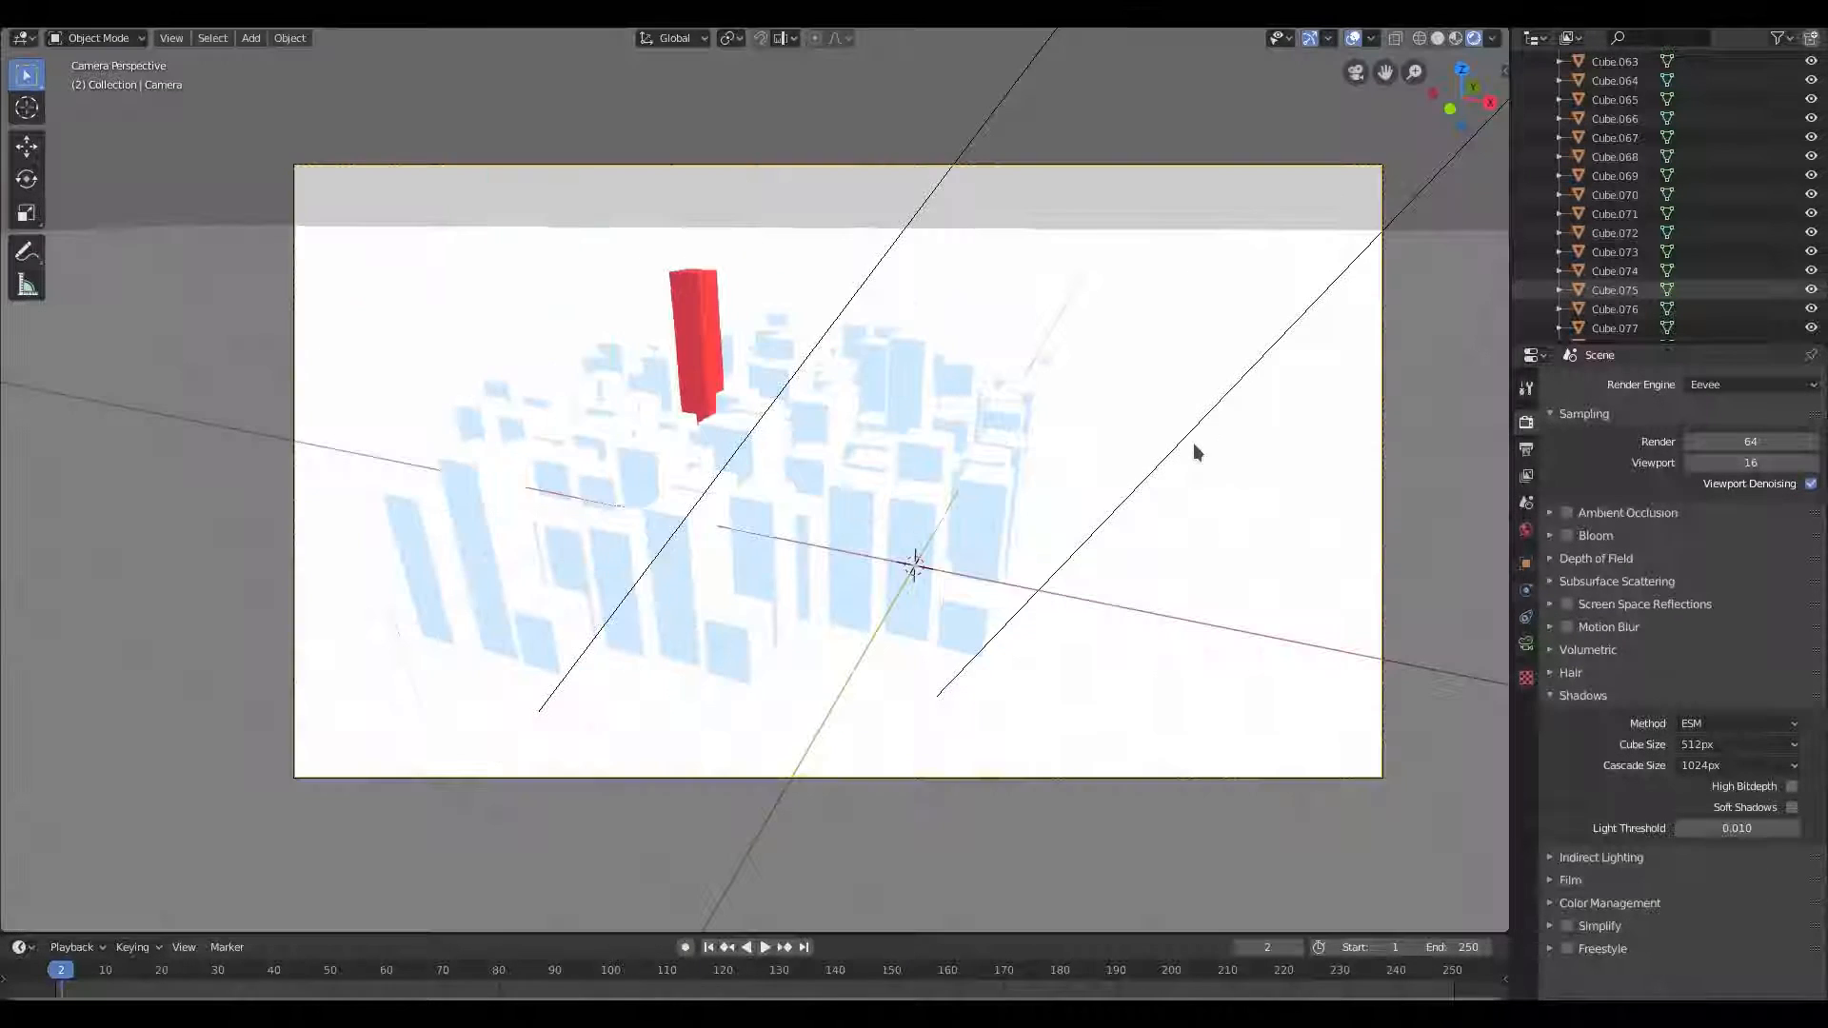
Enable Bloom with threshold 1.024, knee 0.336, radius 2.918 and intensity 0.053
{"action": "left_click", "coordinate": [1567, 536]}
{"action": "left_click", "coordinate": [1553, 537]}
{"action": "left_click_drag", "start_coordinate": [1741, 588], "coordinate": [1742, 653]}
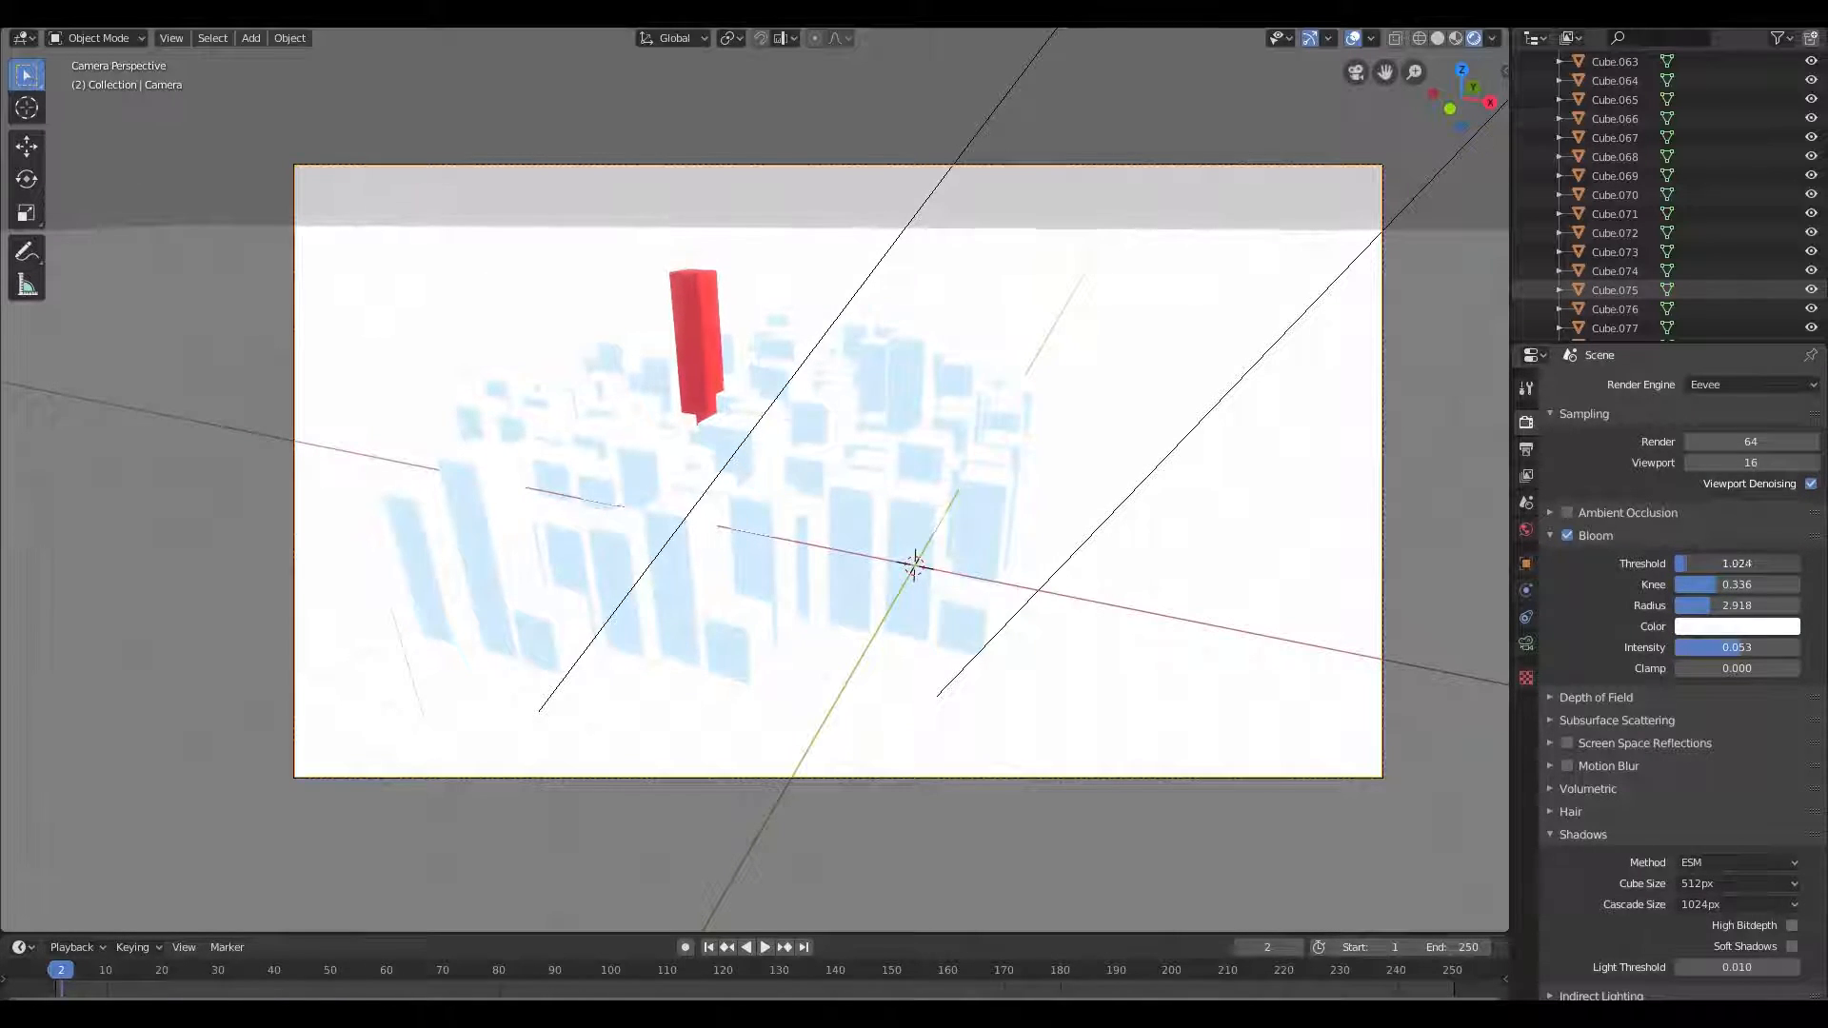
Try a different tint and a lower brightness for the bloom color
{"action": "left_click", "coordinate": [1736, 626]}
{"action": "left_click", "coordinate": [1698, 426]}
{"action": "mouse_move", "coordinate": [1697, 426]}
{"action": "left_mouse_down"}
{"action": "mouse_move", "coordinate": [1719, 429]}
{"action": "mouse_move", "coordinate": [1715, 409]}
{"action": "mouse_move", "coordinate": [1713, 432]}
{"action": "left_mouse_up"}
{"action": "left_click_drag", "start_coordinate": [1660, 579], "coordinate": [1602, 575]}
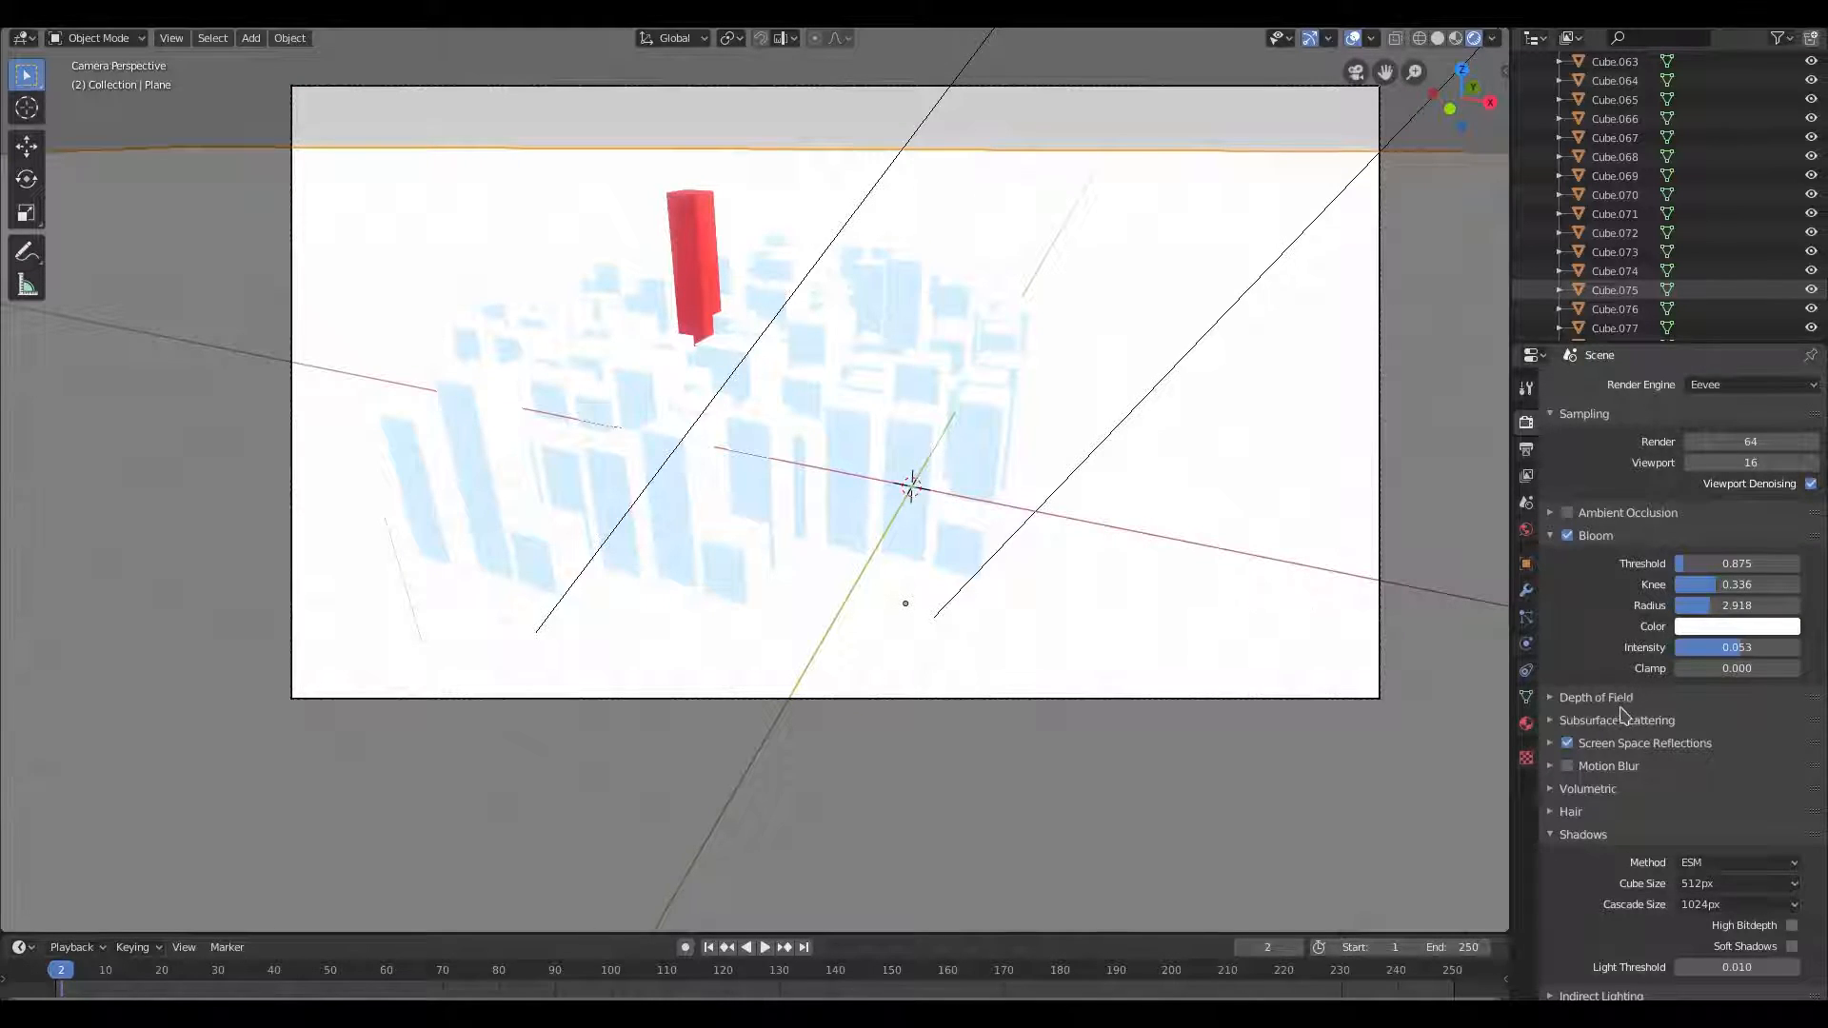
Assign an existing material to the ground plane and raise its Specular value
{"action": "left_click", "coordinate": [1527, 724]}
{"action": "left_click", "coordinate": [1559, 468]}
{"action": "left_click", "coordinate": [1600, 494]}
{"action": "left_click_drag", "start_coordinate": [1725, 819], "coordinate": [1797, 819]}
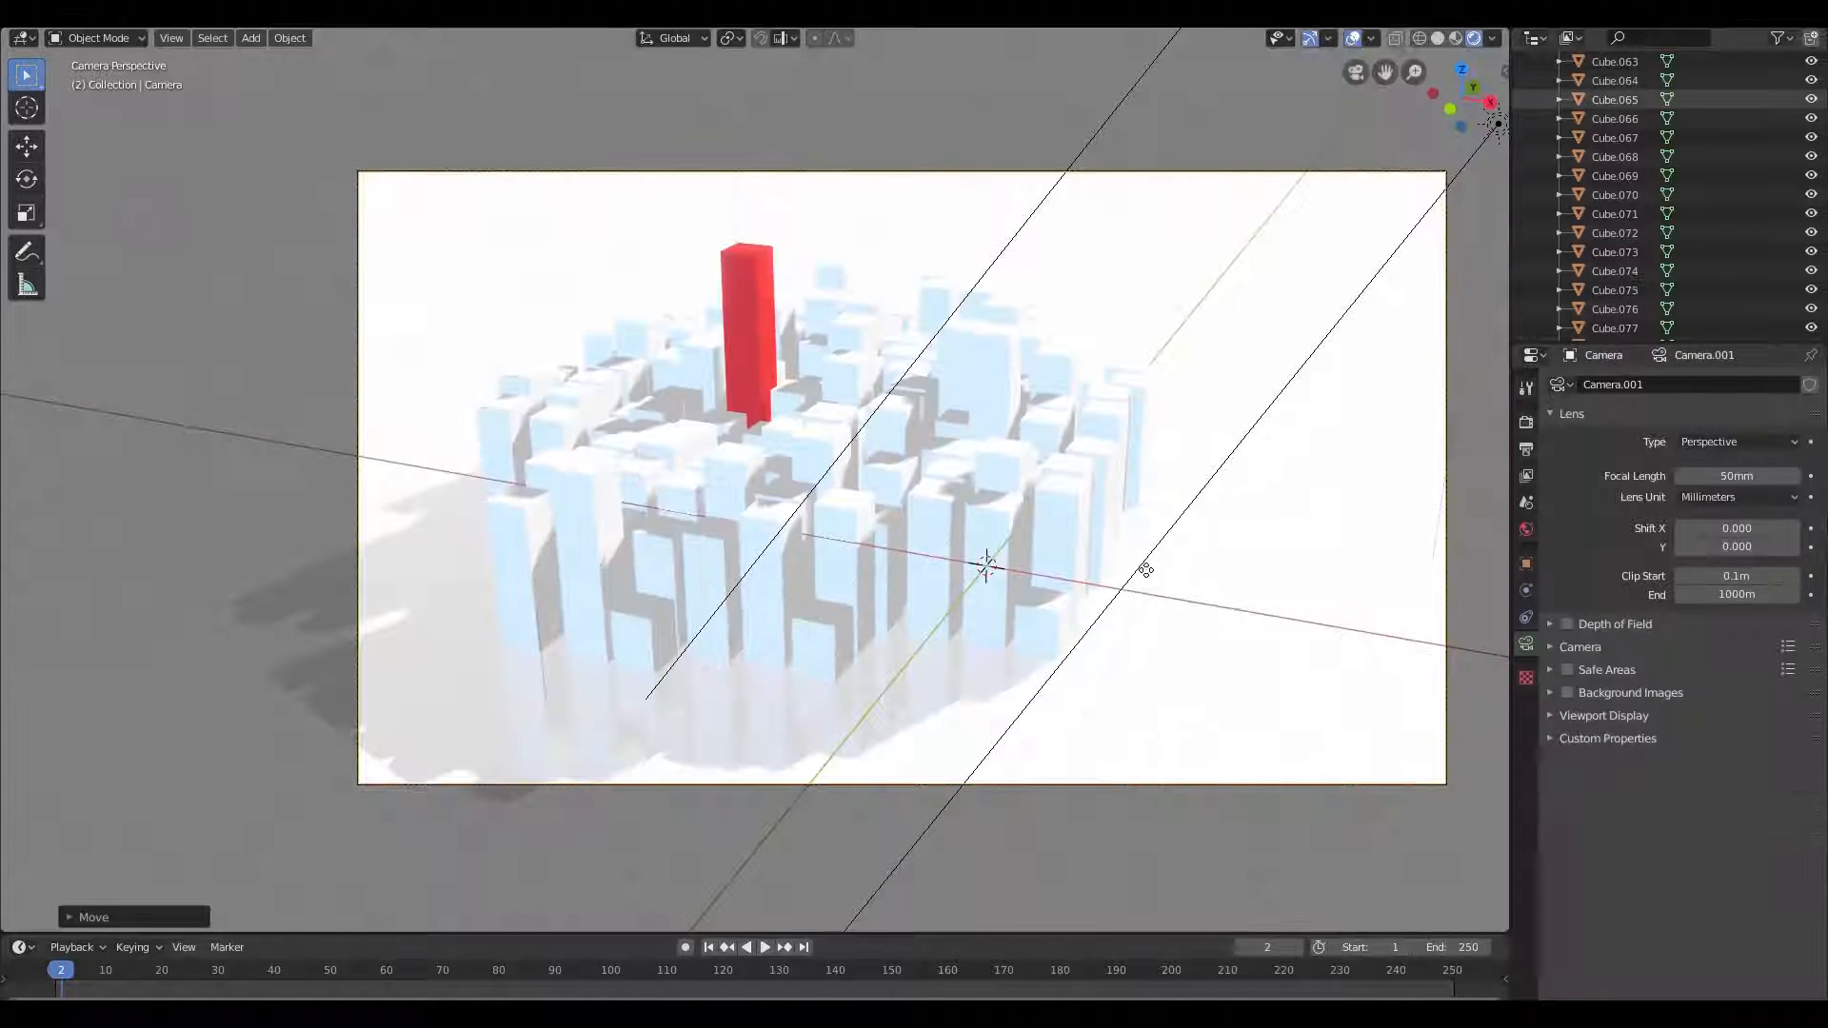
Move the camera along the Z axis and increase its Clip End distance
{"action": "key", "text": "g"}
{"action": "key", "text": "z"}
{"action": "left_click", "coordinate": [1128, 667]}
{"action": "double_click", "coordinate": [1709, 594]}
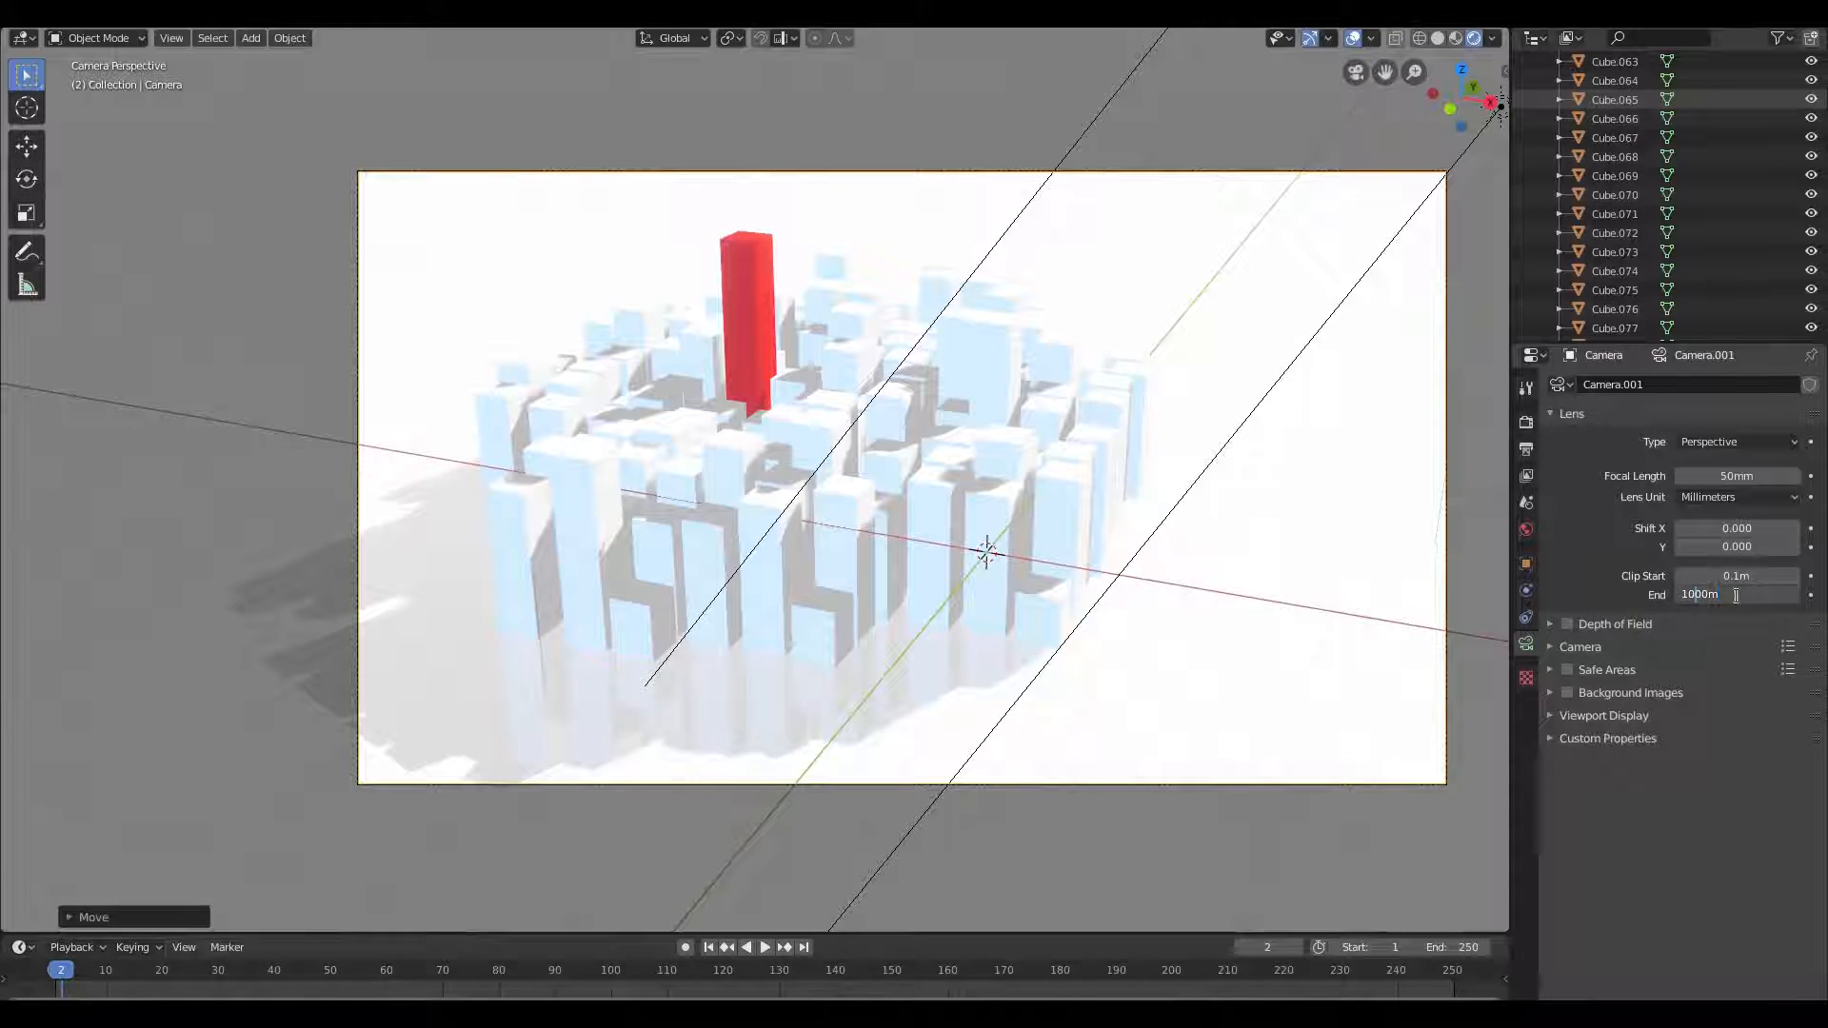
{"action": "type", "text": "0"}
{"action": "double_click", "coordinate": [1698, 596]}
{"action": "key", "text": "Return"}
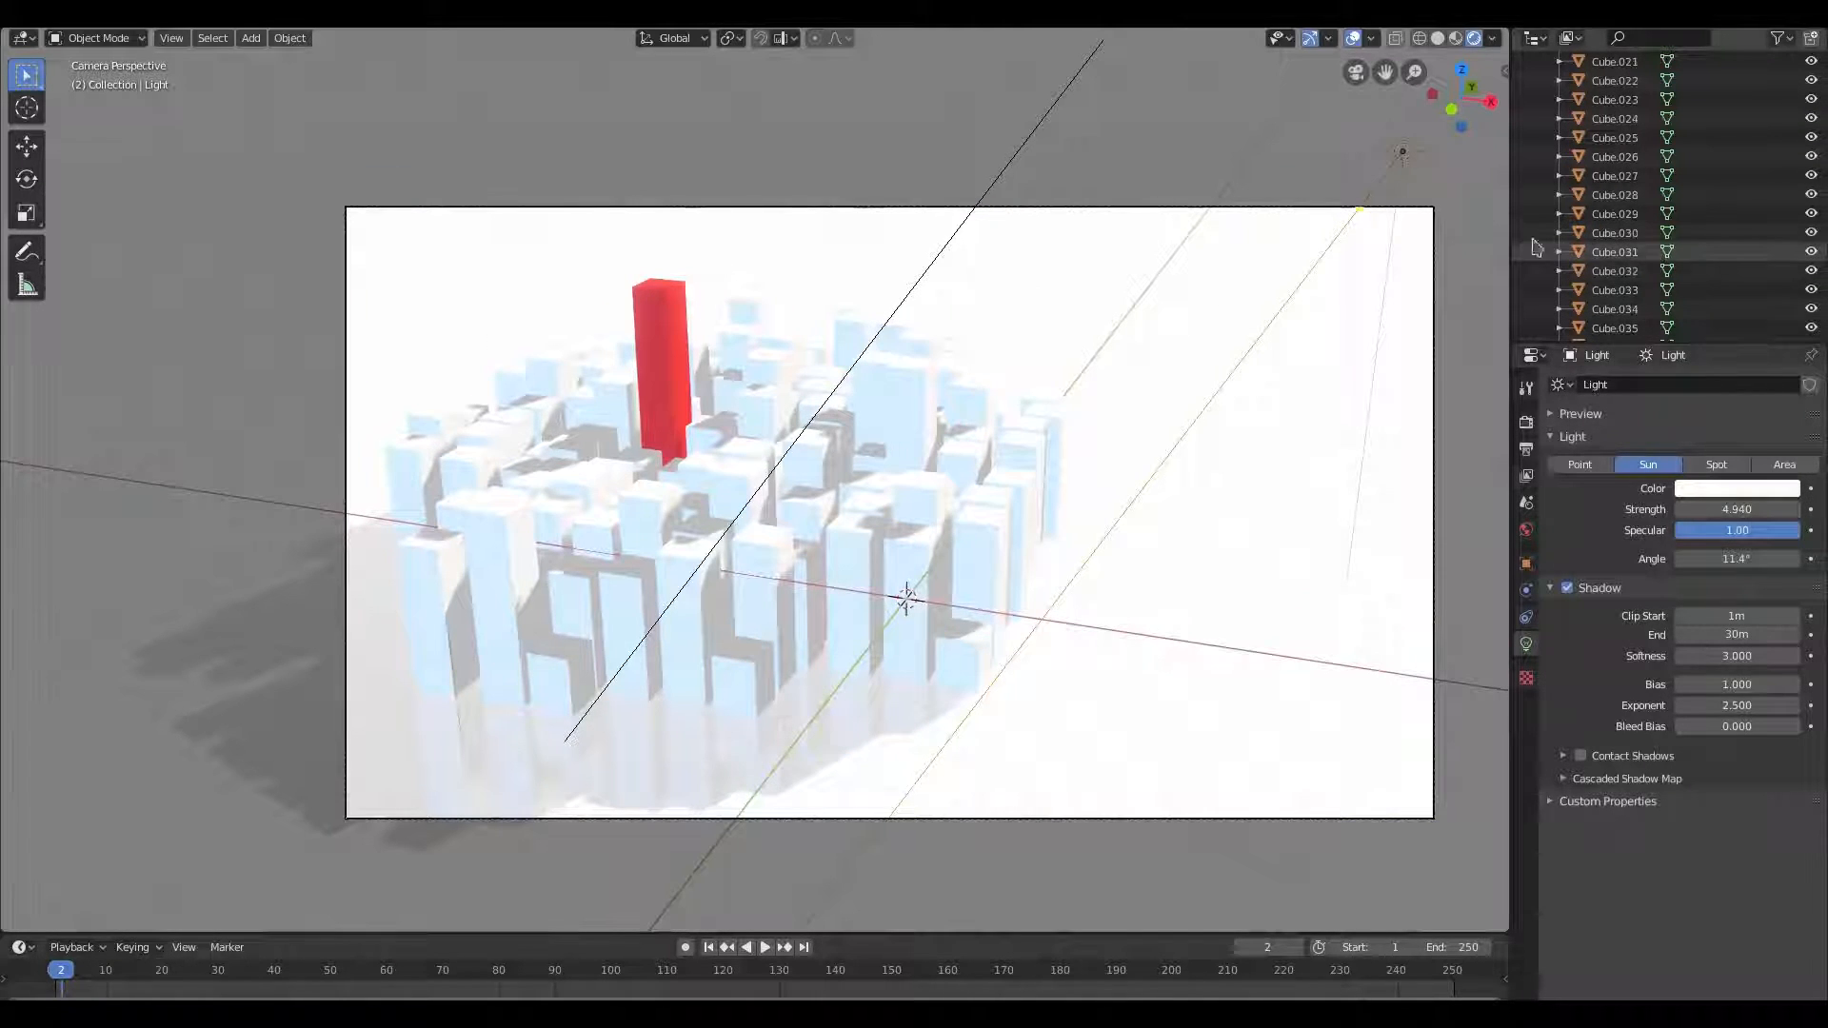
Compare the scene with the pale blue sun's Shadow option switched on and off, leaving it off
{"action": "scroll", "coordinate": [645, 412], "scroll_direction": "down", "scroll_amount": 2}
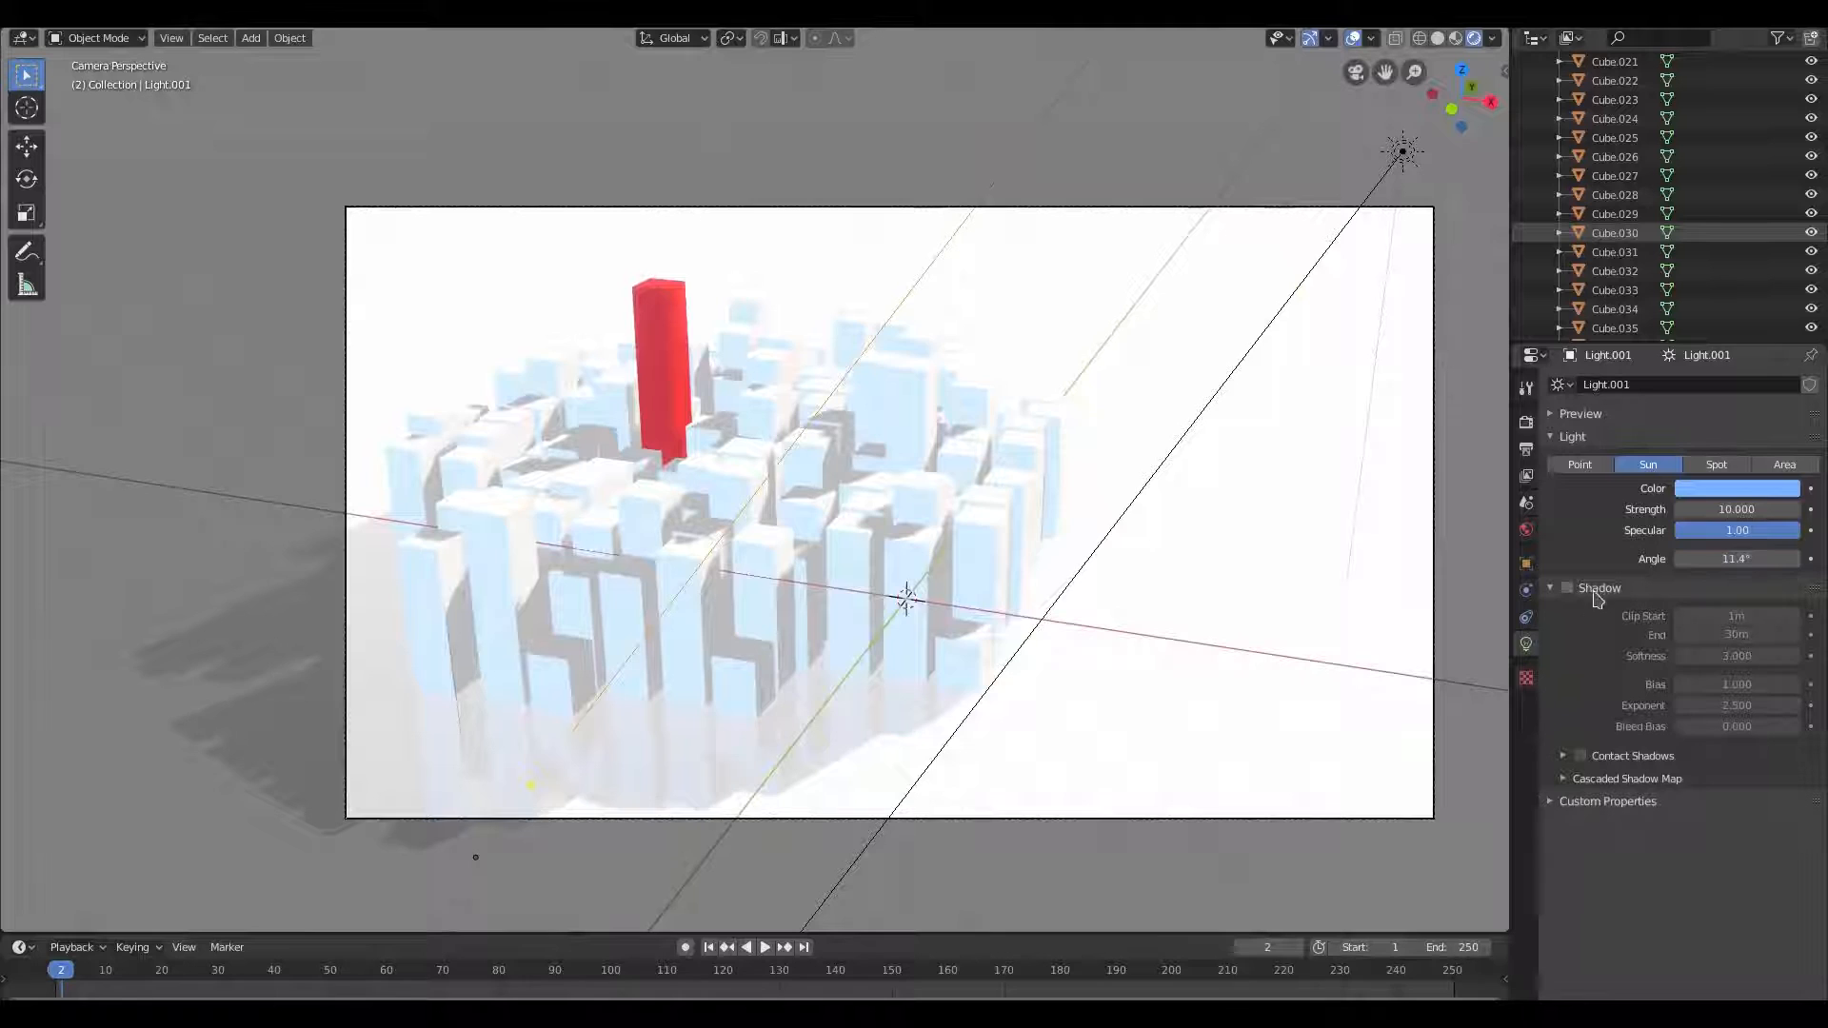
{"action": "left_click", "coordinate": [1567, 588]}
{"action": "left_click", "coordinate": [1567, 588]}
{"action": "left_click", "coordinate": [1567, 588]}
{"action": "left_click", "coordinate": [1567, 588]}
{"action": "left_click", "coordinate": [1567, 588]}
{"action": "left_click", "coordinate": [1568, 588]}
{"action": "left_click", "coordinate": [1568, 590]}
{"action": "left_click", "coordinate": [1569, 589]}
Change the pale blue sun's color to white and set its strength to 1.460
{"action": "left_click_drag", "start_coordinate": [1737, 509], "coordinate": [1594, 510]}
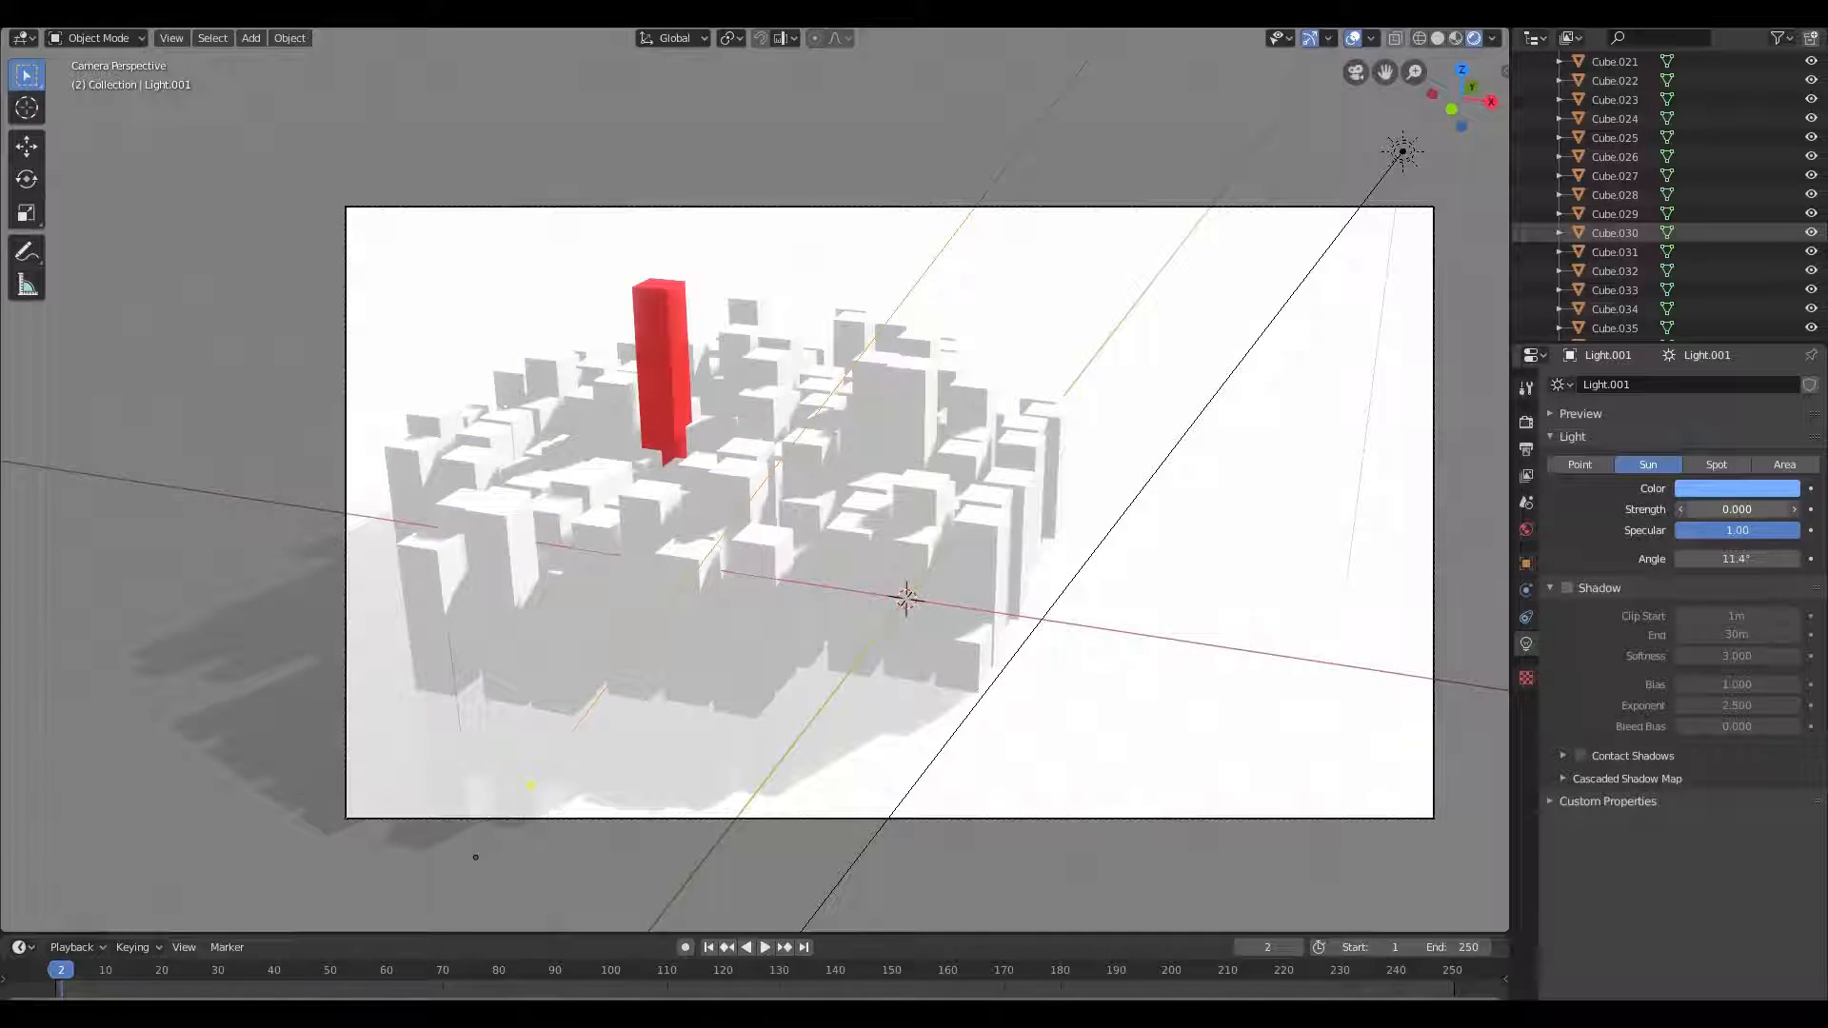
{"action": "left_click", "coordinate": [1754, 491]}
{"action": "left_click_drag", "start_coordinate": [1716, 440], "coordinate": [1636, 439]}
{"action": "left_click", "coordinate": [1739, 509]}
{"action": "left_click", "coordinate": [1650, 511]}
{"action": "left_click_drag", "start_coordinate": [1737, 509], "coordinate": [1816, 509]}
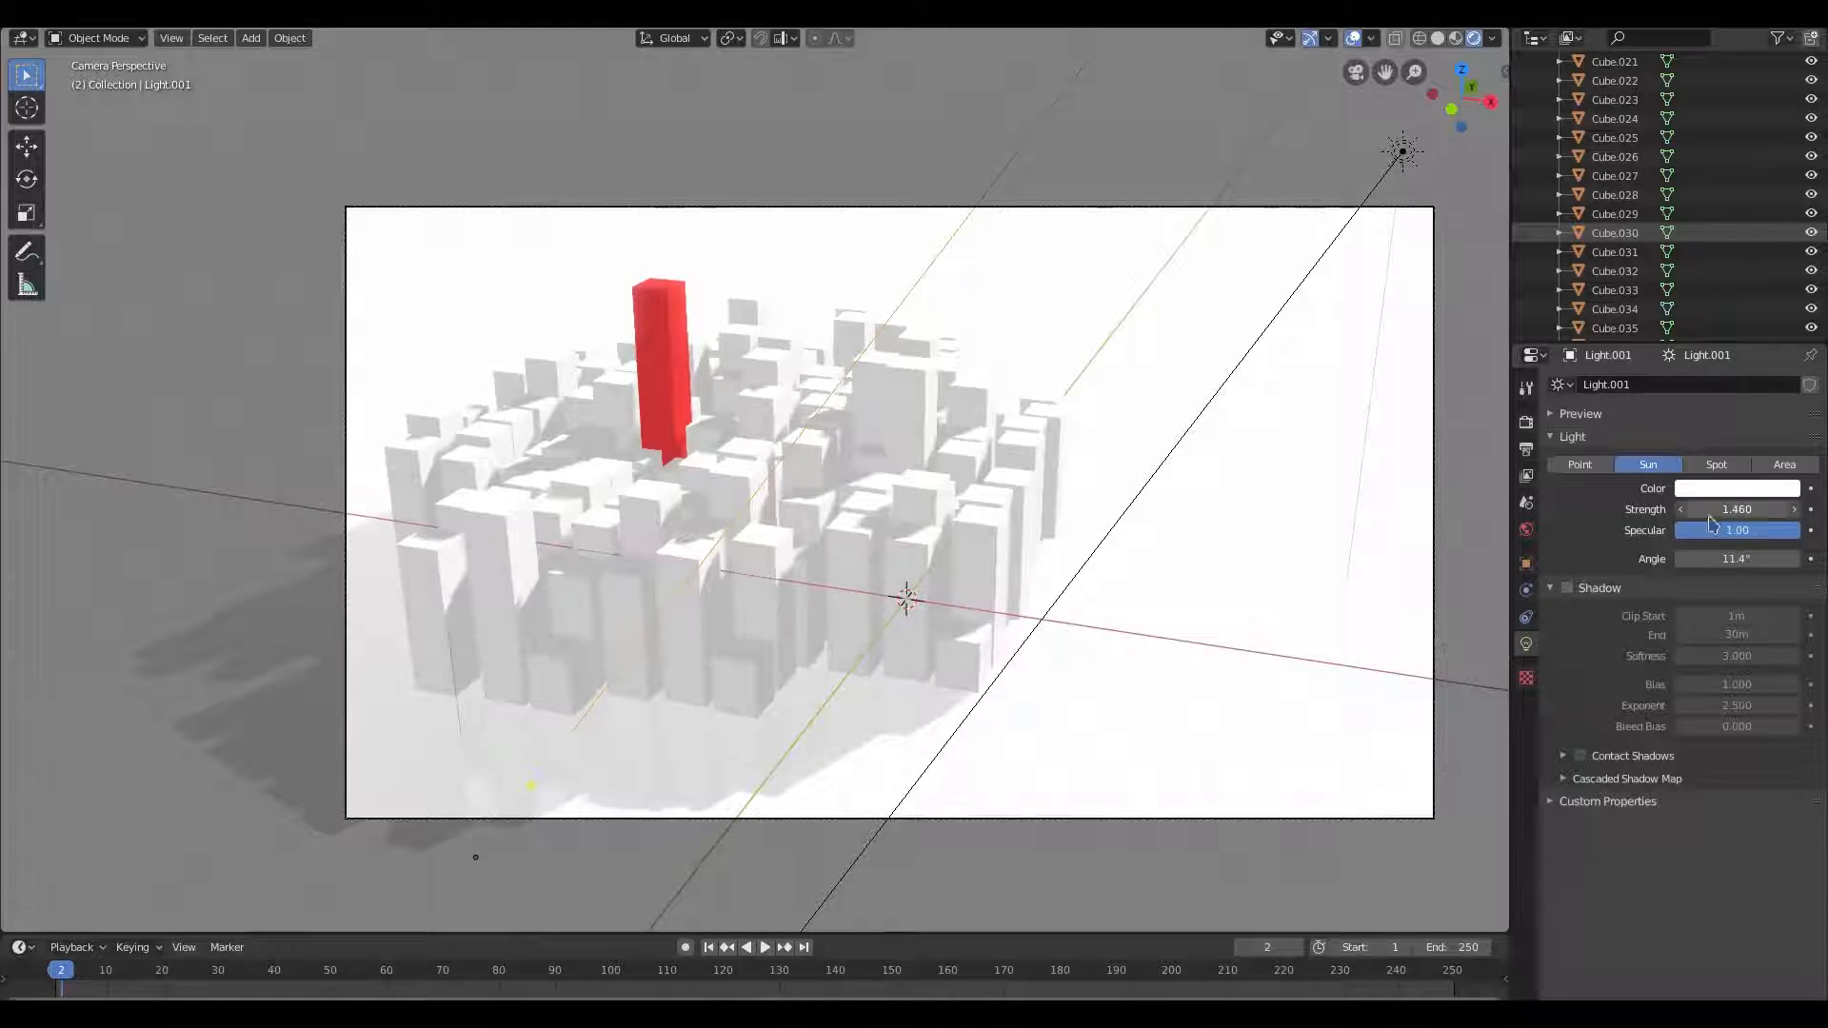
Try the Shadow option once more on the recolored second sun
{"action": "scroll", "coordinate": [705, 522], "scroll_direction": "down", "scroll_amount": 3}
{"action": "scroll", "coordinate": [706, 532], "scroll_direction": "up", "scroll_amount": 3}
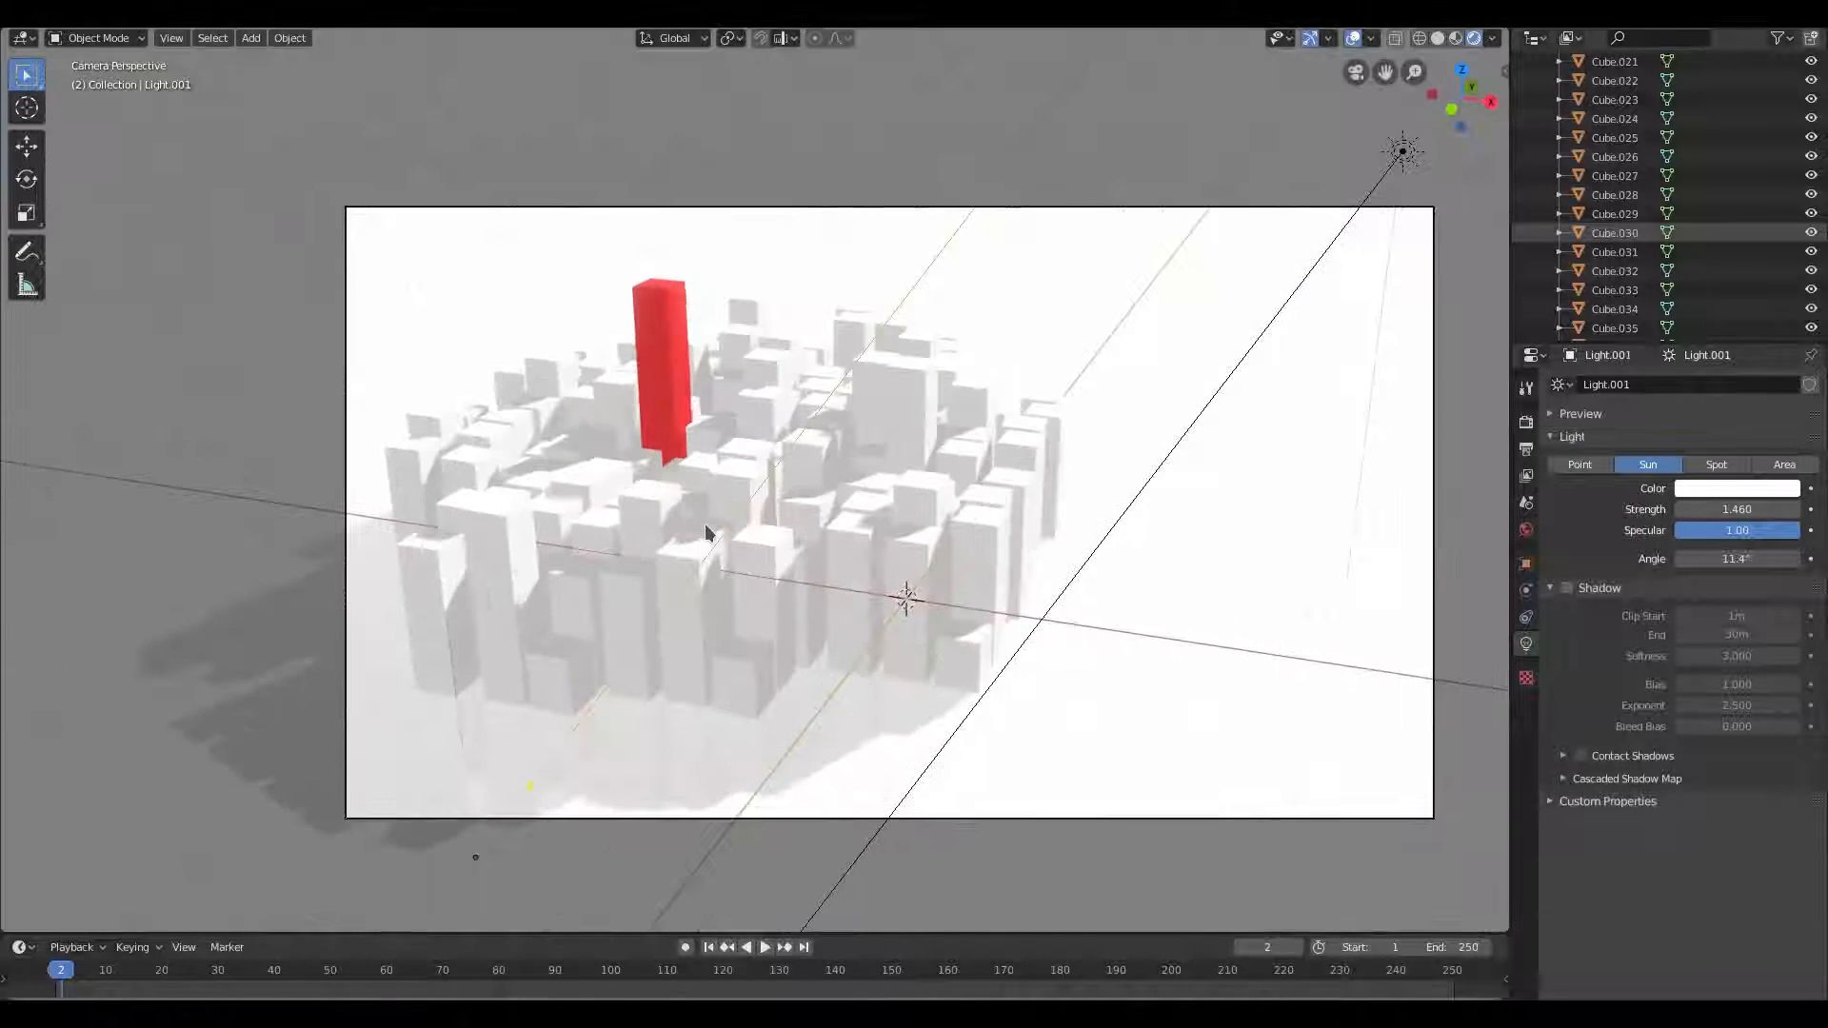
{"action": "left_click", "coordinate": [1567, 589]}
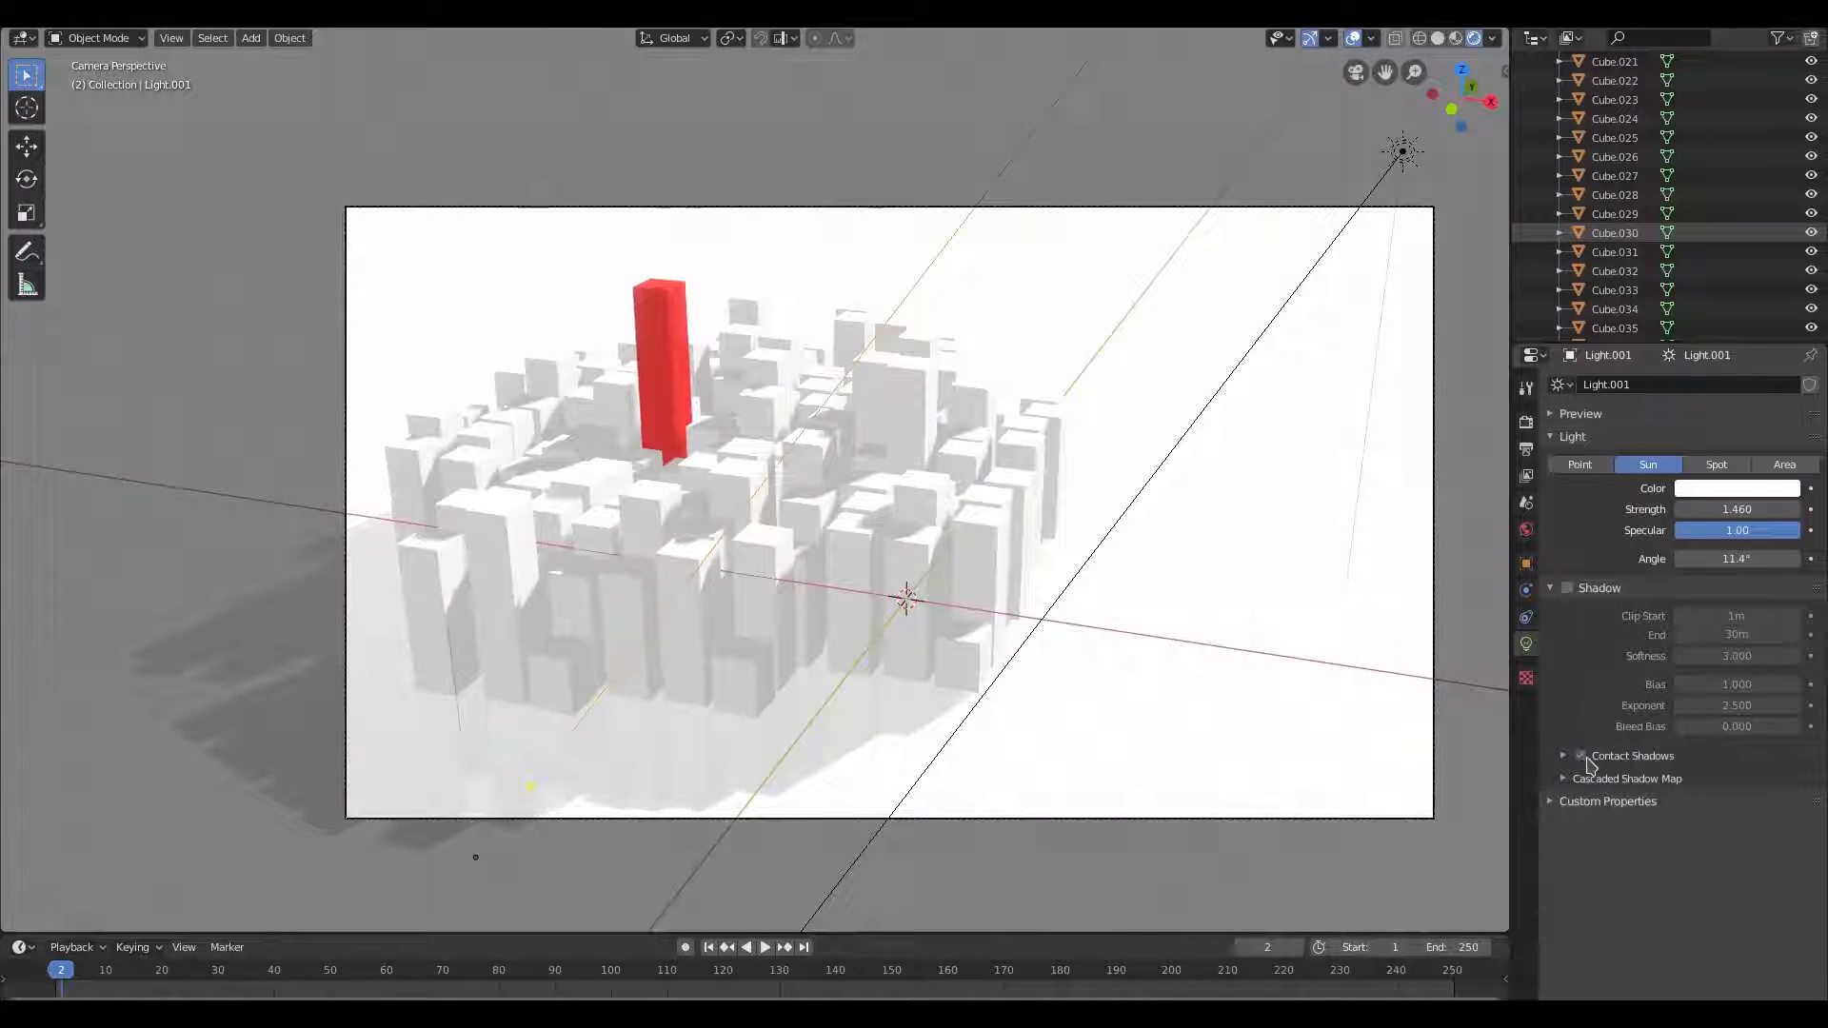
Enable Ambient Occlusion in the Eevee render settings and set its Distance to 5 m
{"action": "left_click", "coordinate": [1526, 425]}
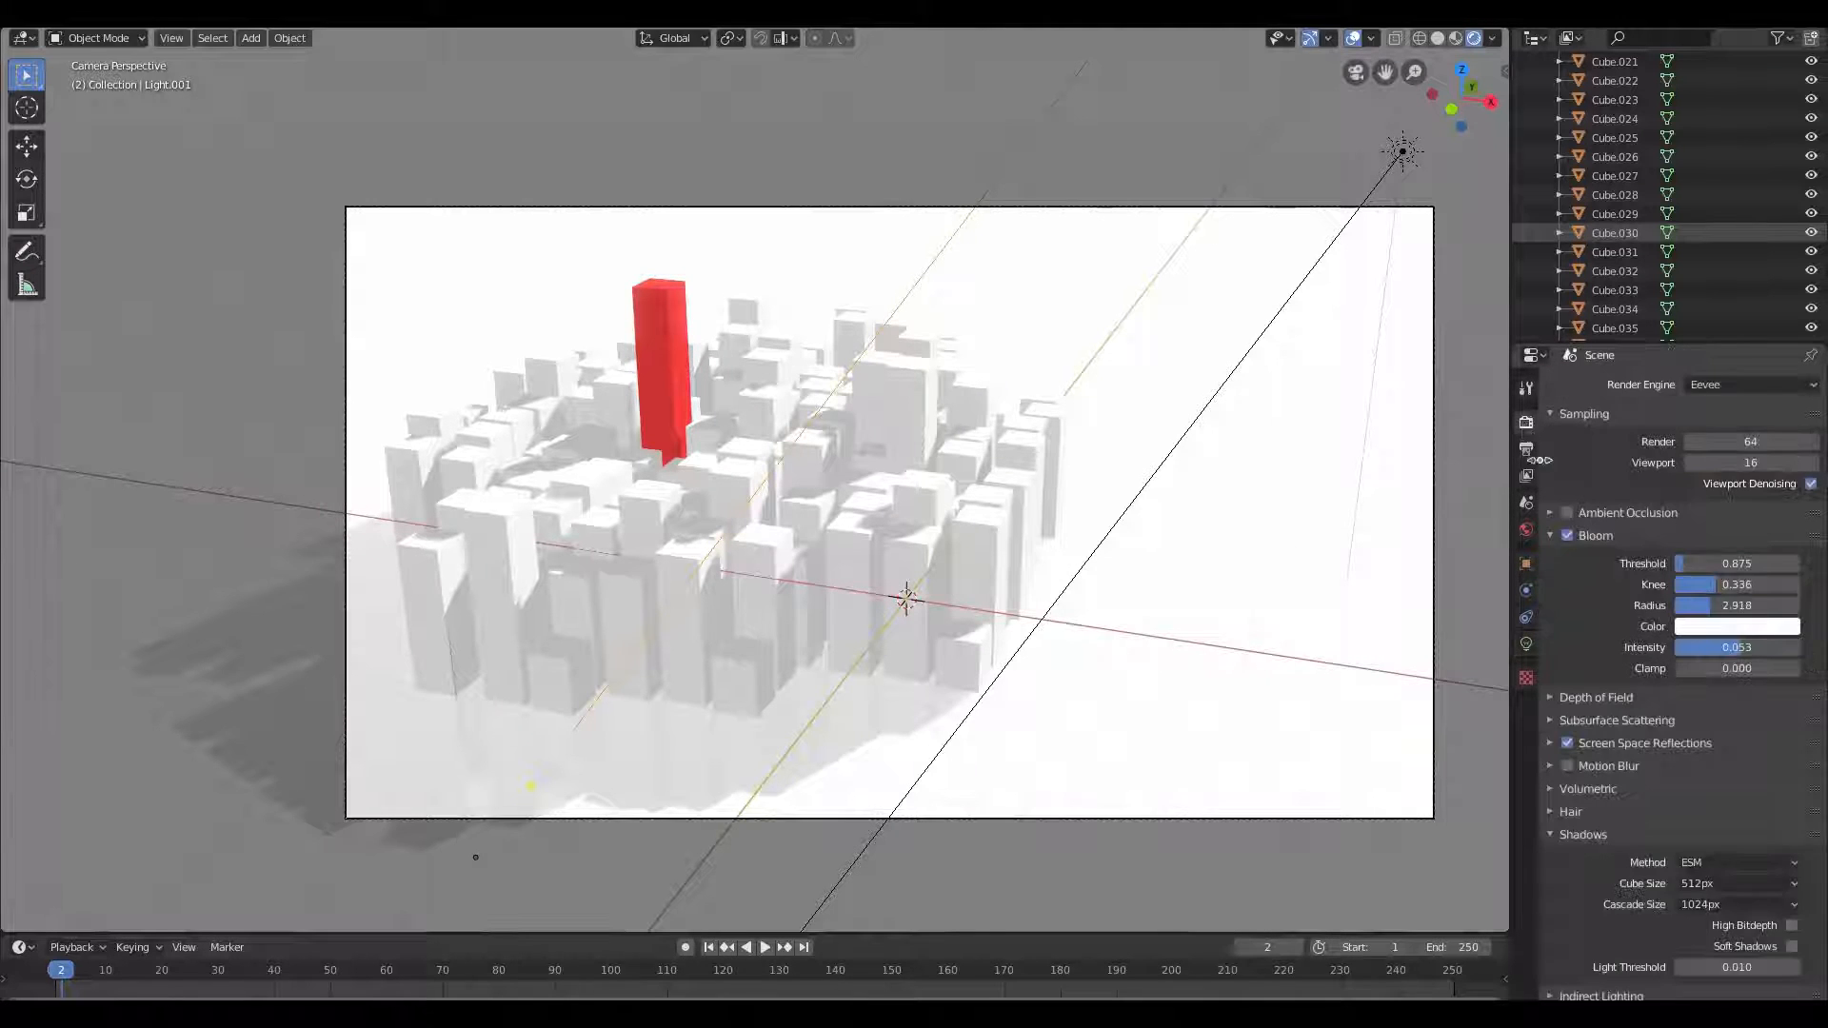
{"action": "left_click", "coordinate": [1551, 537]}
{"action": "left_click", "coordinate": [1567, 513]}
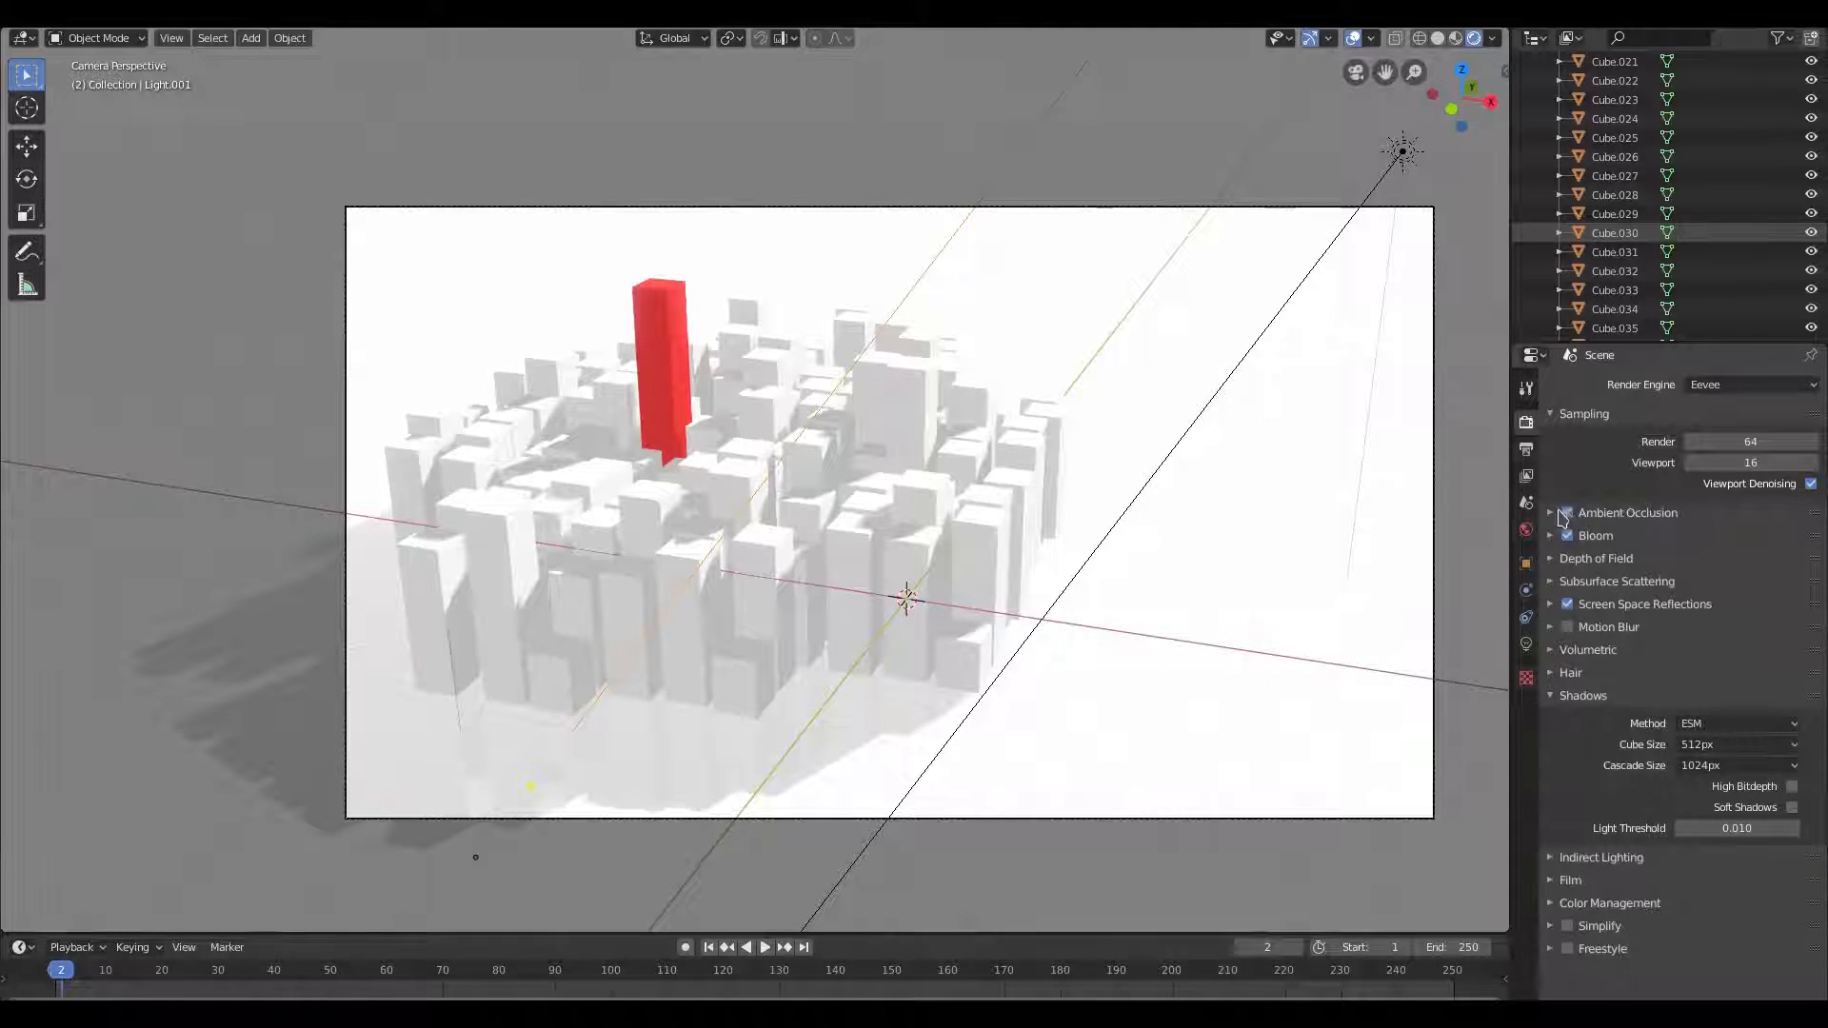
{"action": "left_click", "coordinate": [1551, 513]}
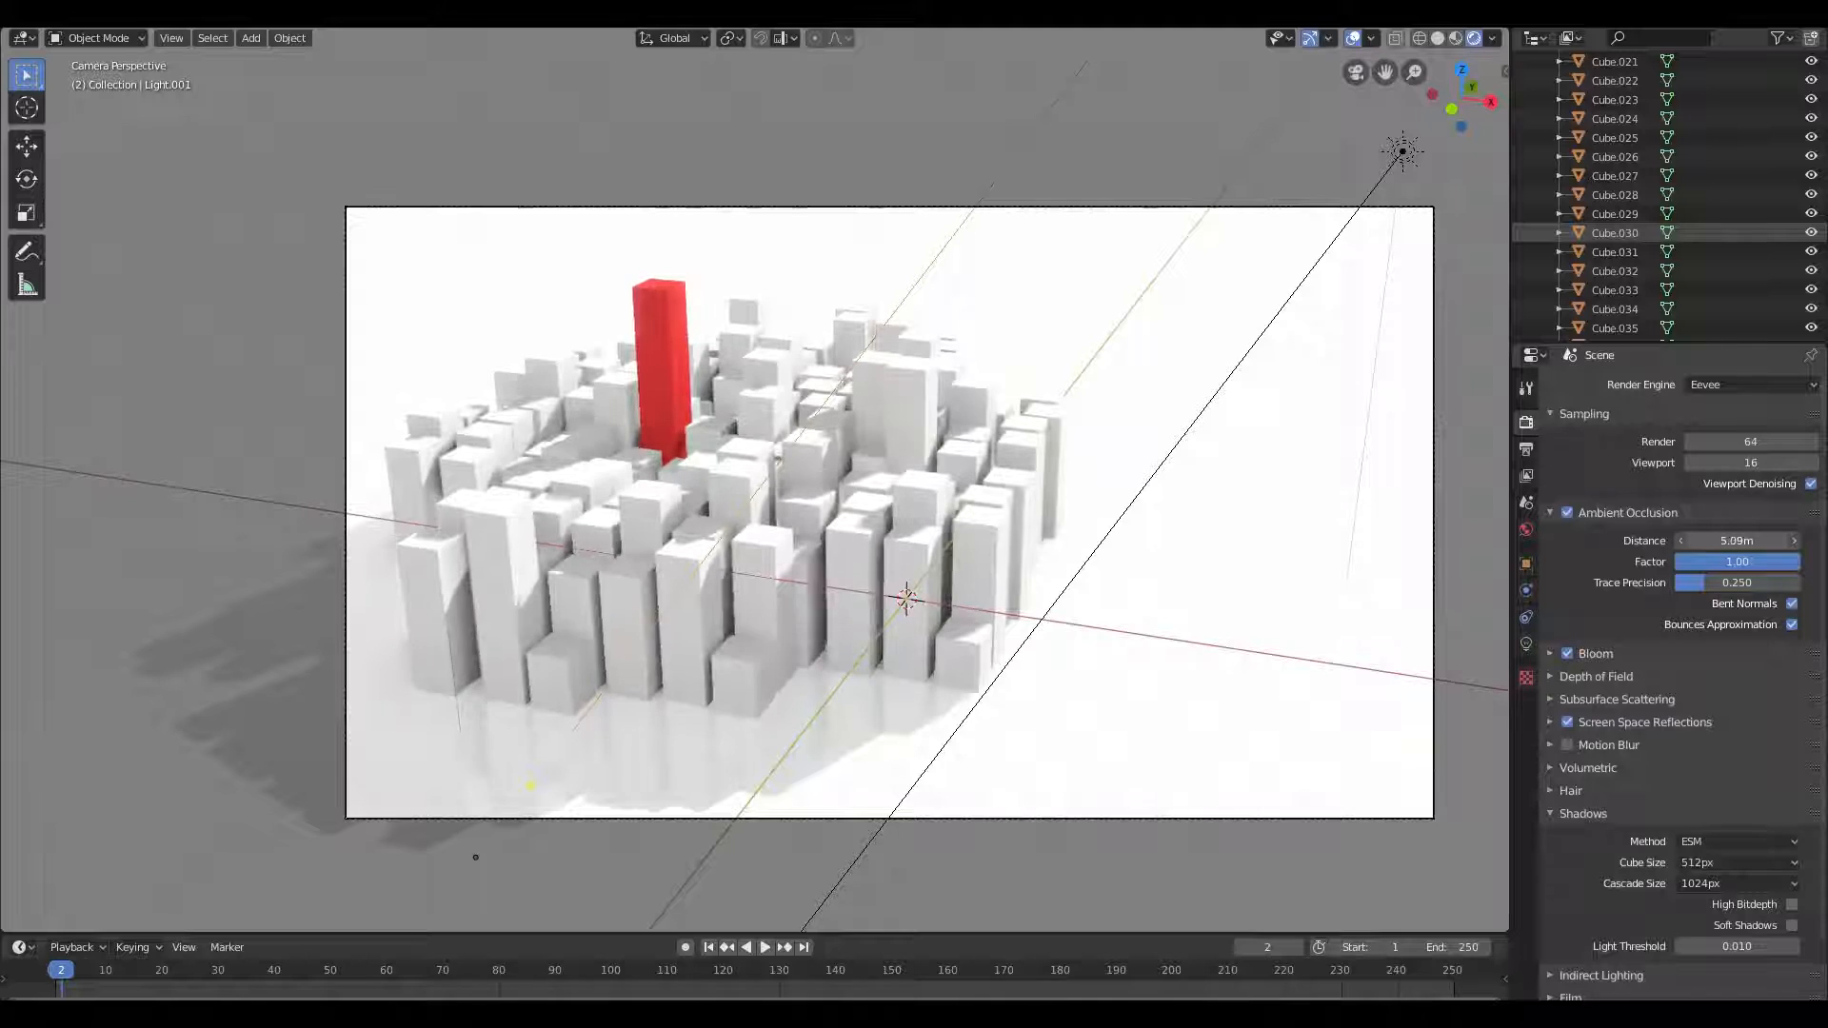
{"action": "left_click", "coordinate": [1742, 539]}
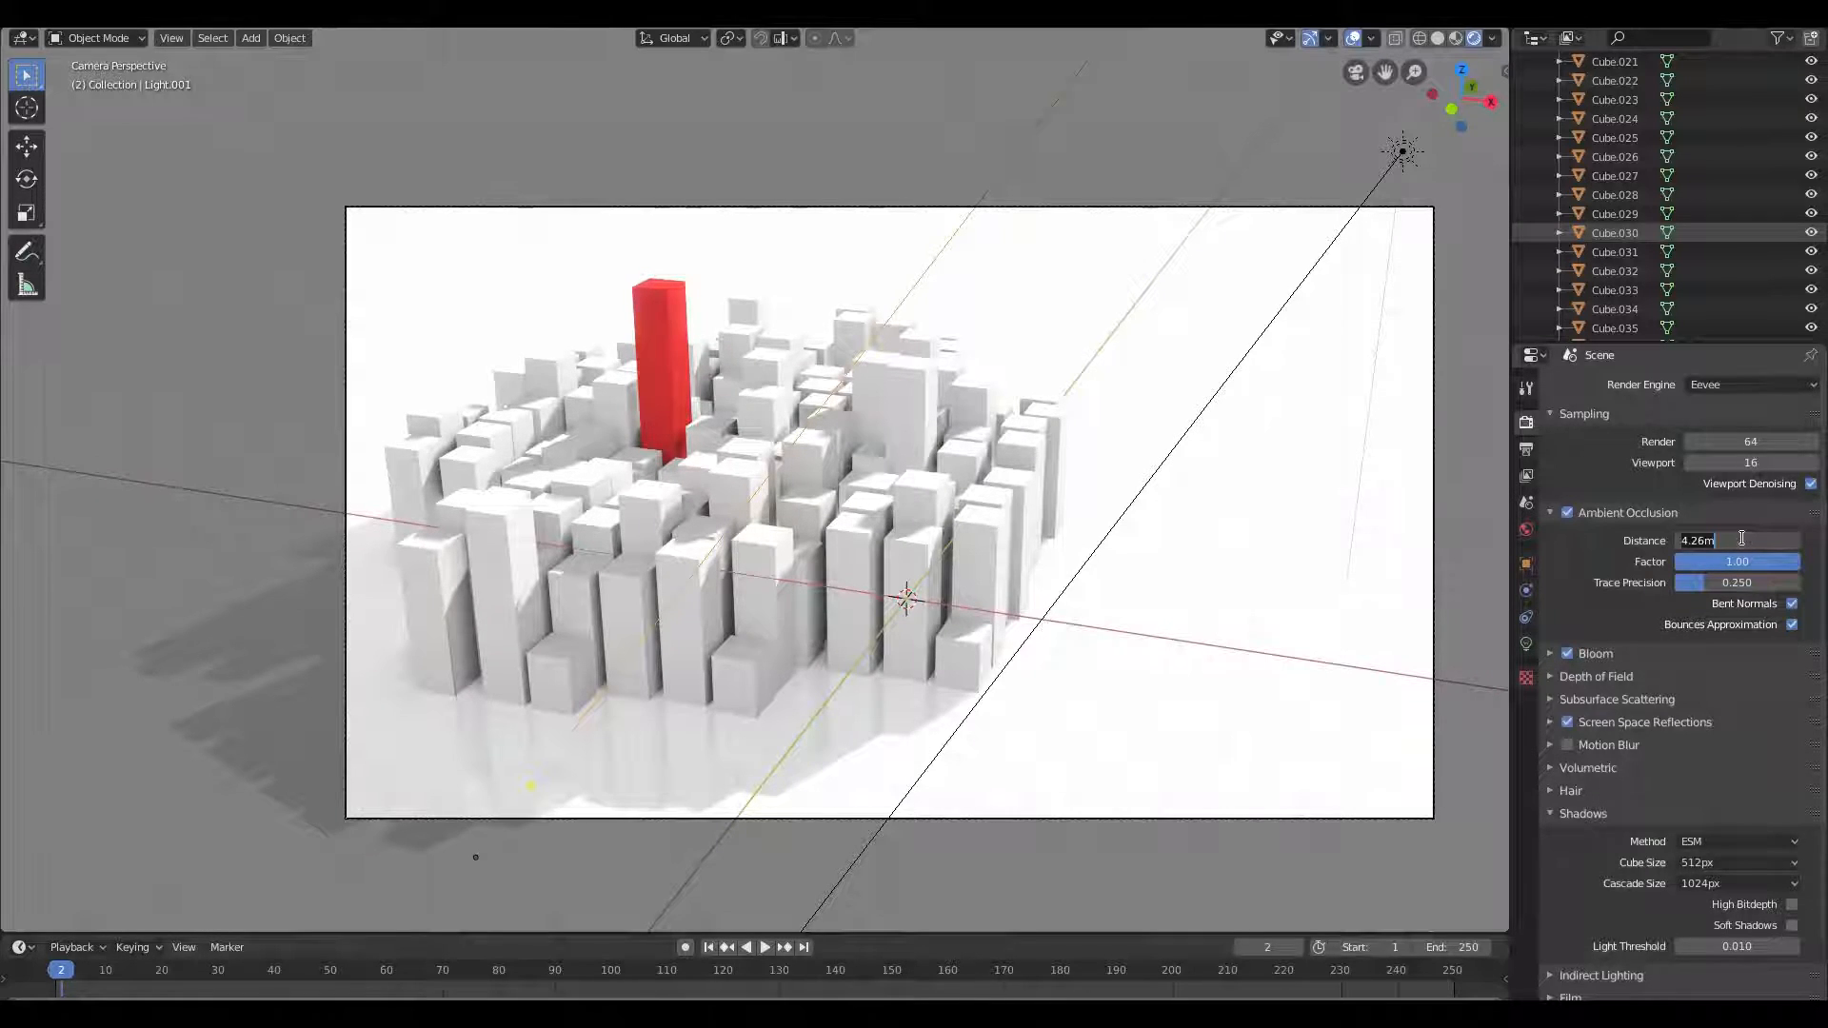
{"action": "key", "text": "Return"}
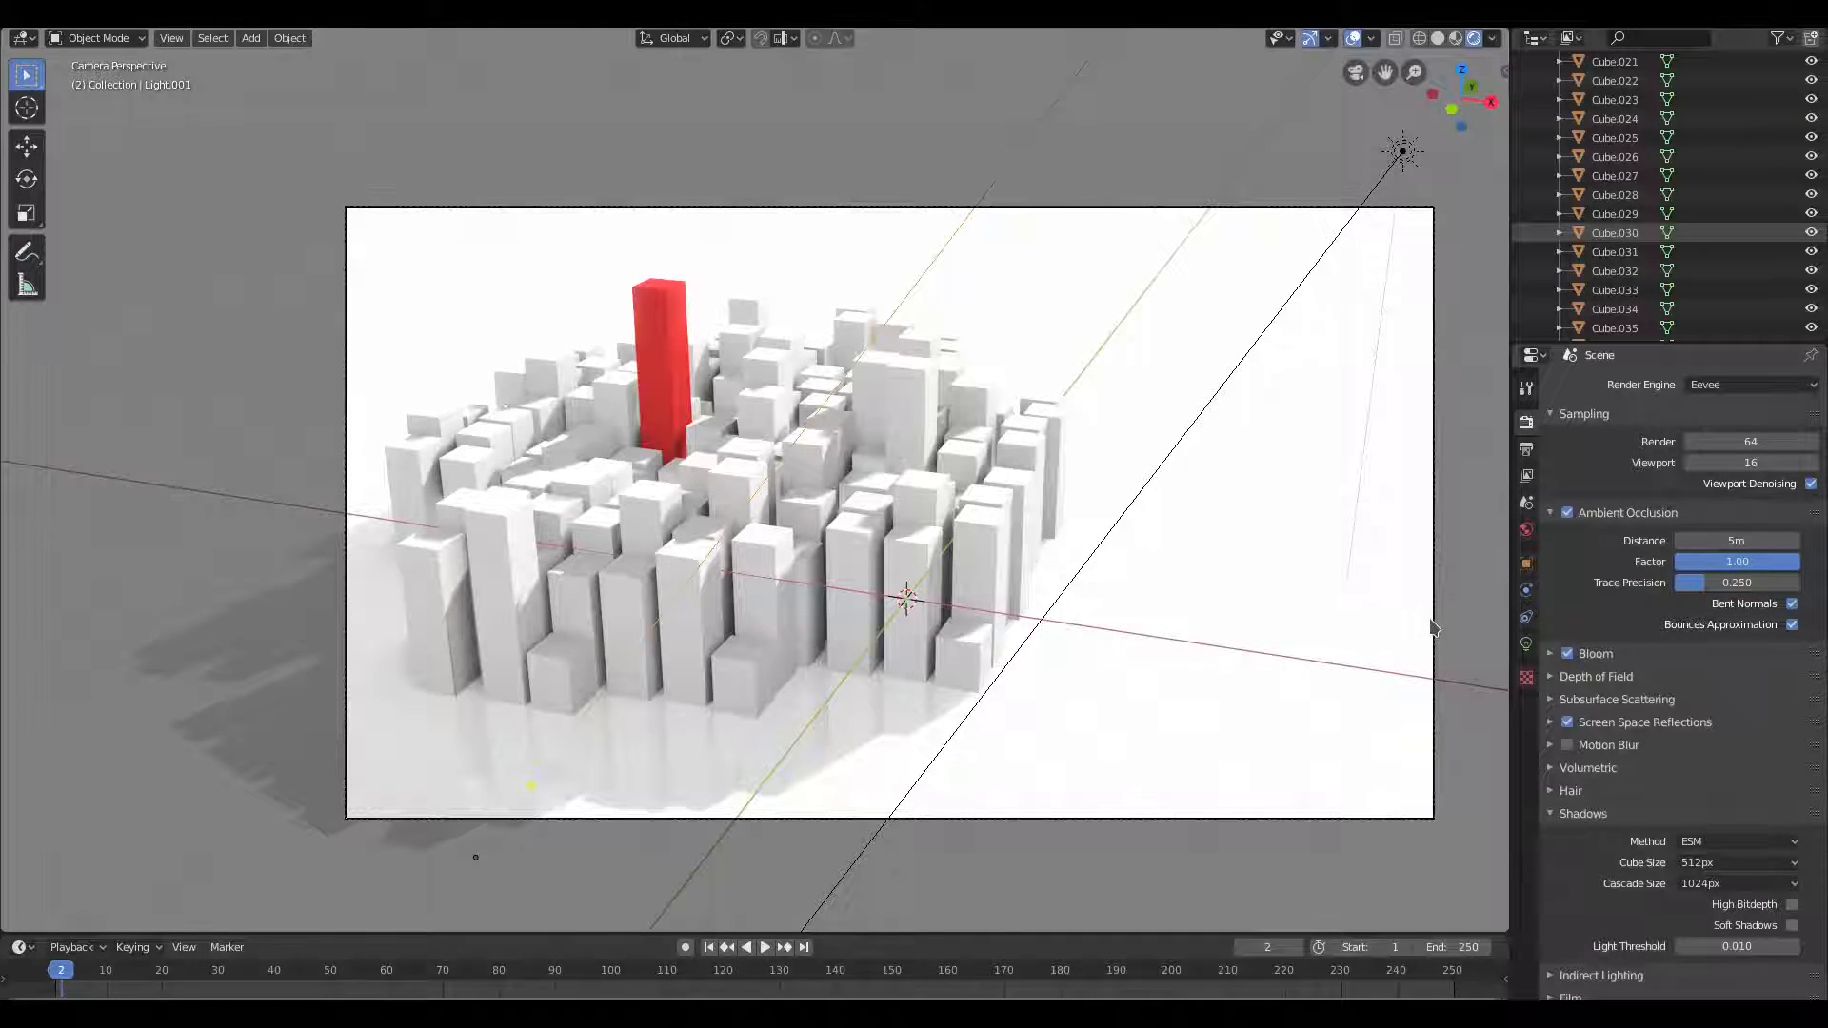
Compare the scene with Ambient Occlusion switched on and off, leaving it on
{"action": "left_click", "coordinate": [1568, 513]}
{"action": "left_click", "coordinate": [1567, 513]}
{"action": "left_click", "coordinate": [1567, 513]}
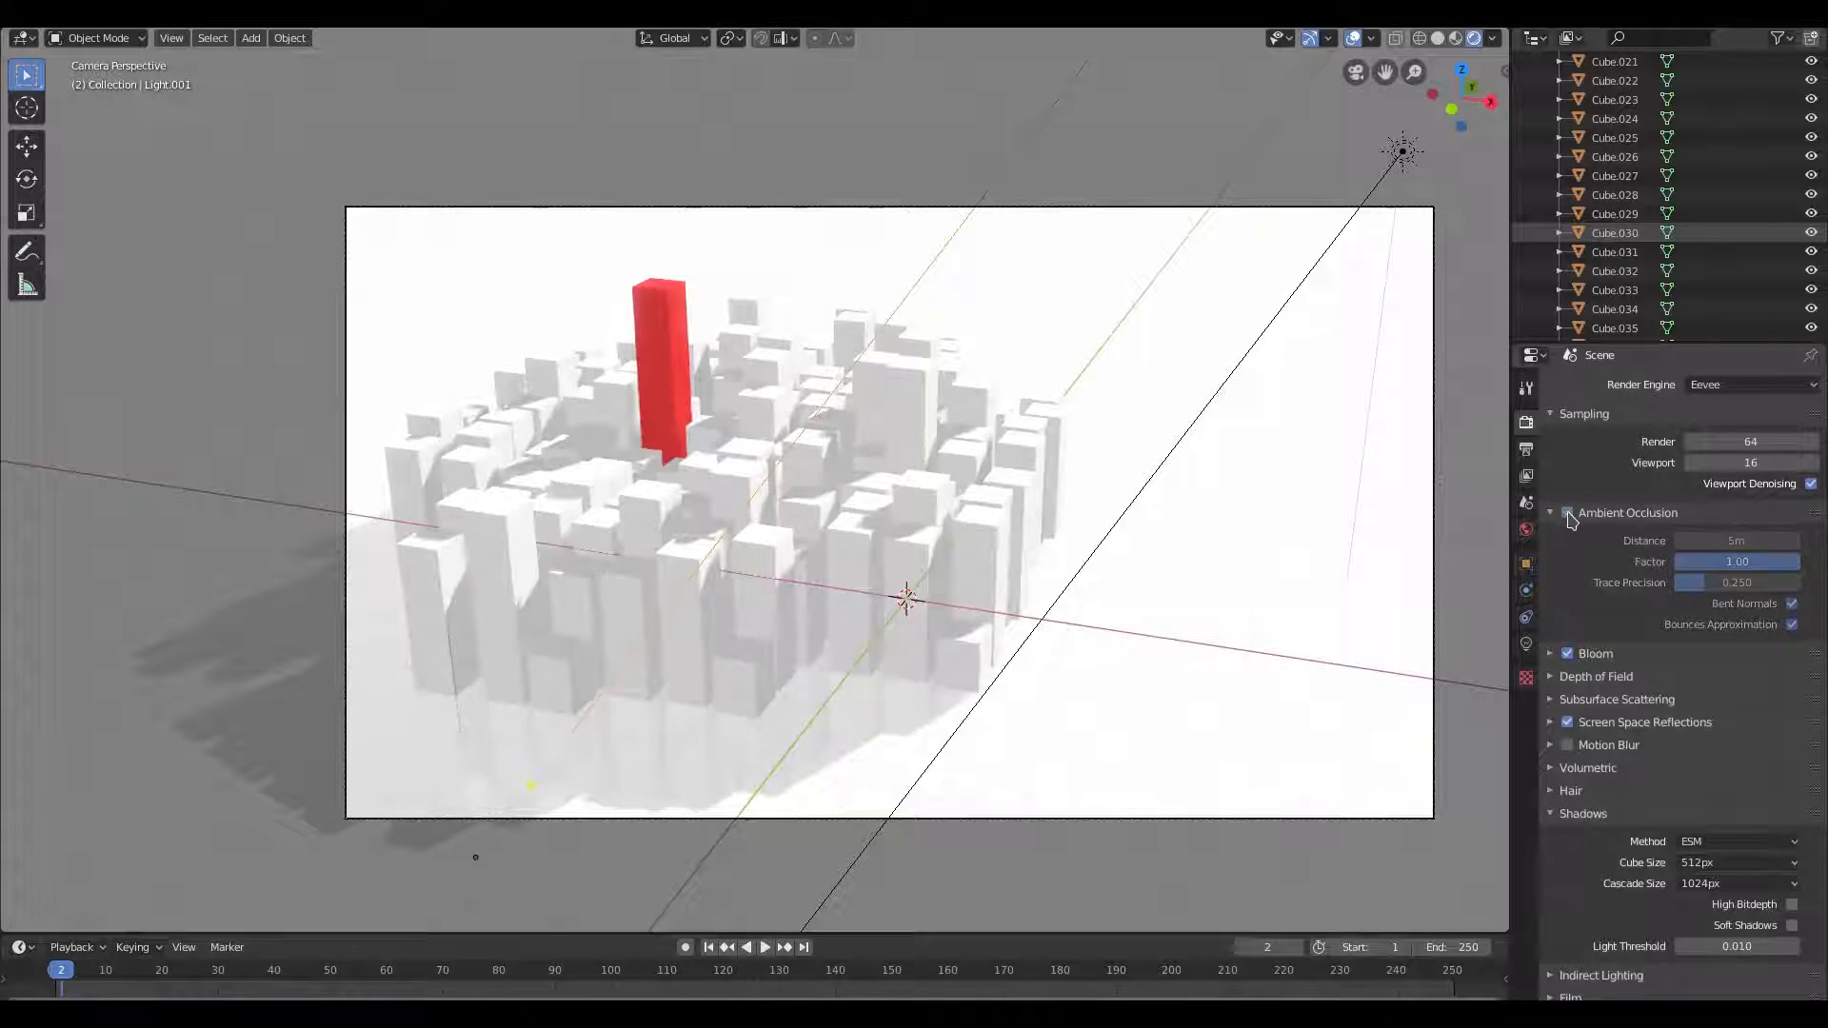
{"action": "left_click", "coordinate": [1567, 514]}
{"action": "left_click", "coordinate": [1557, 518]}
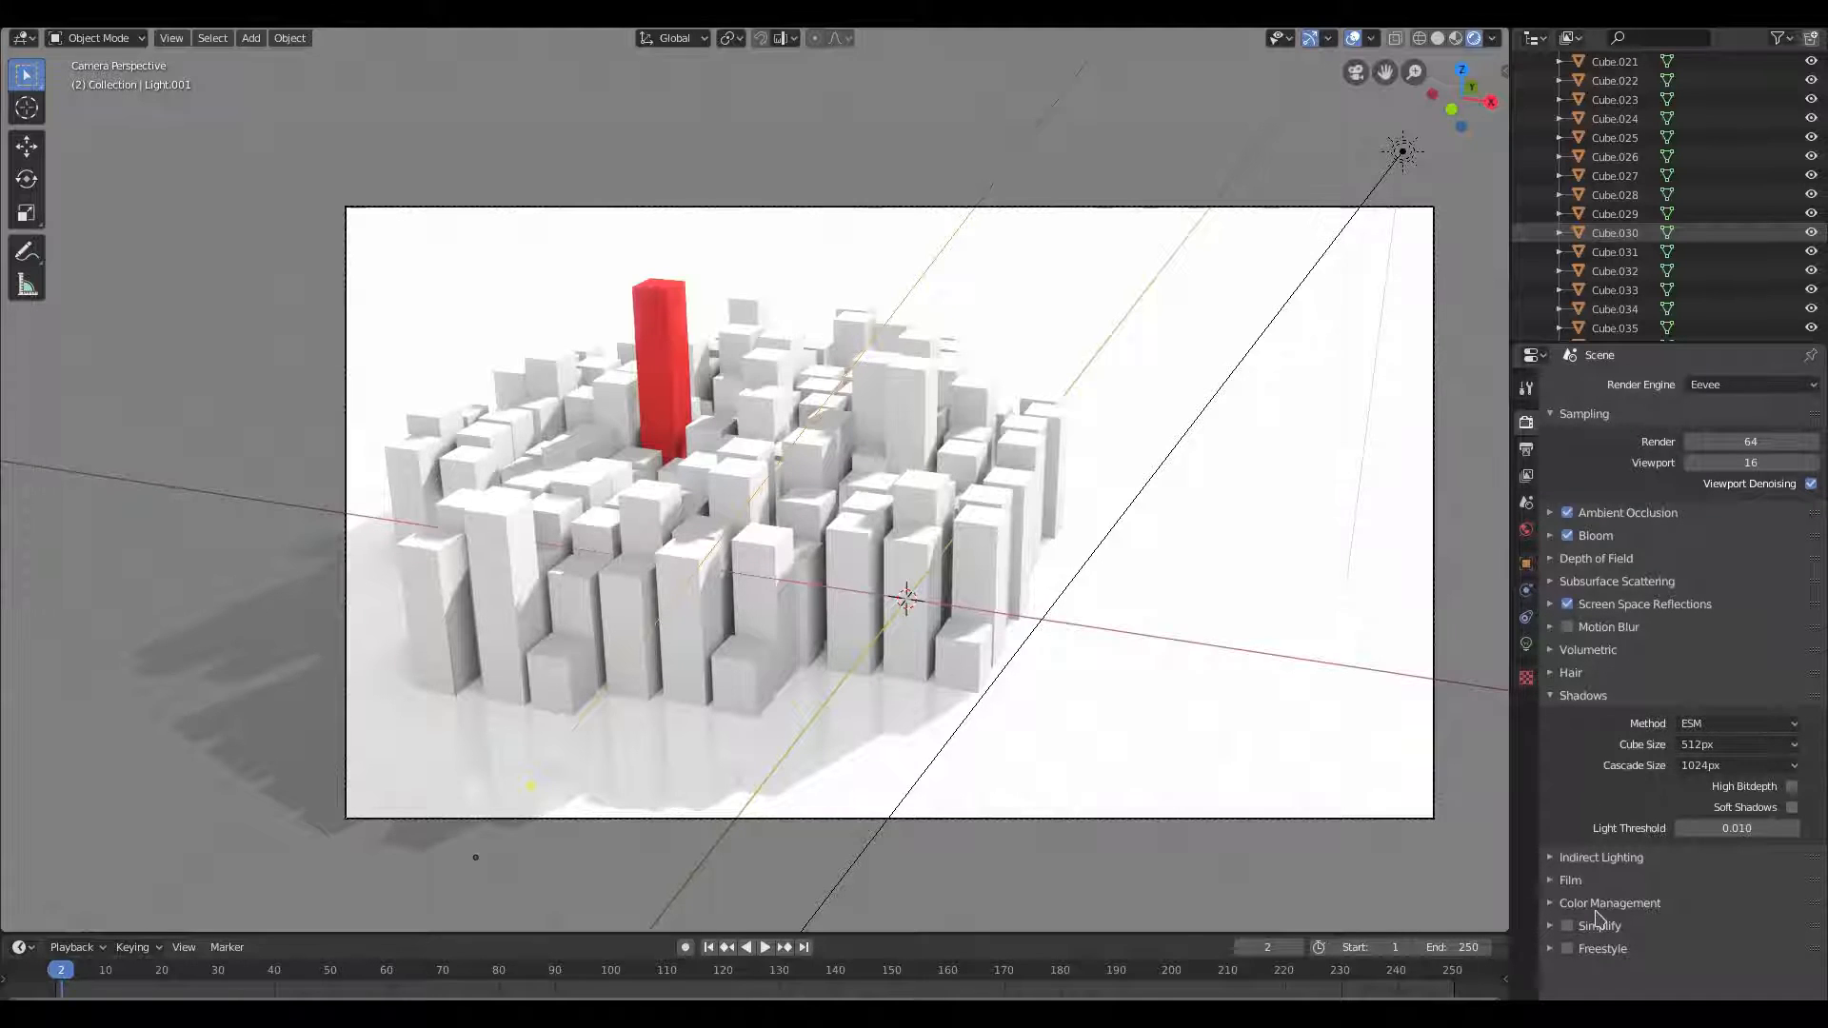
Try the Film and Filmic view transforms in Color Management, returning to Default
{"action": "left_click", "coordinate": [1599, 904]}
{"action": "scroll", "coordinate": [1675, 895], "scroll_direction": "down", "scroll_amount": 3}
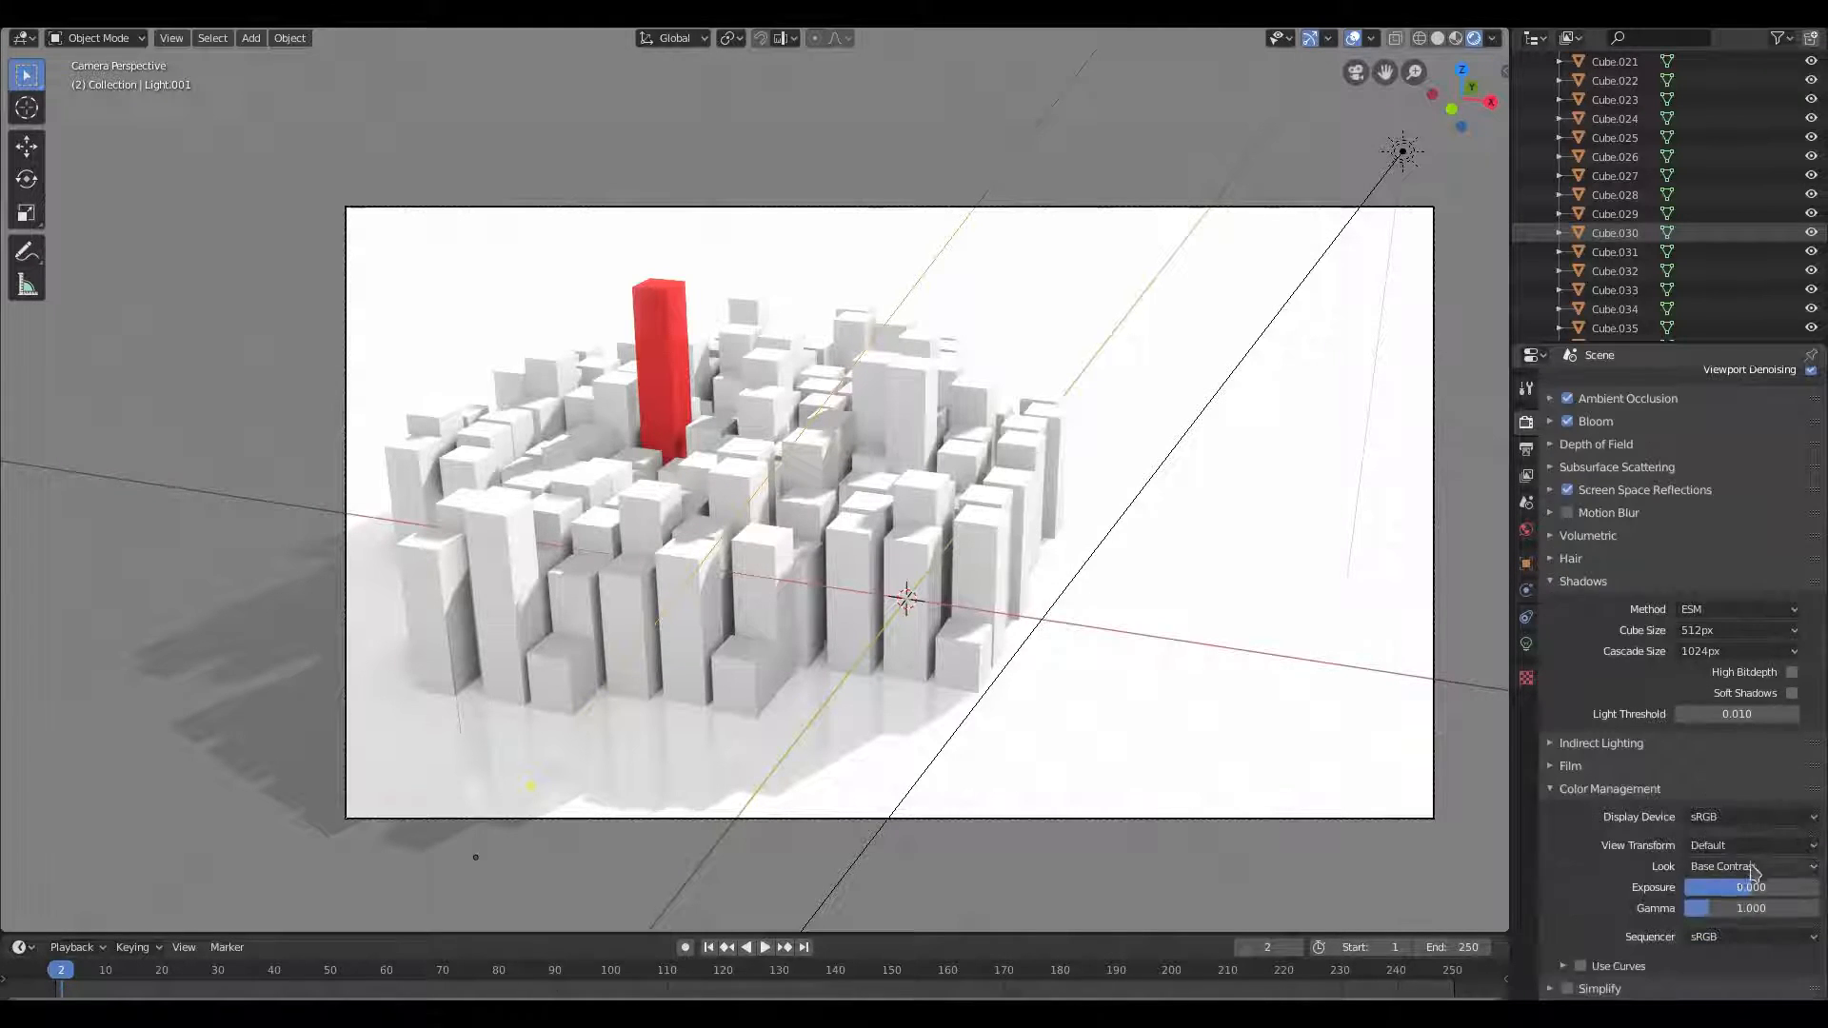
{"action": "left_click", "coordinate": [1746, 846]}
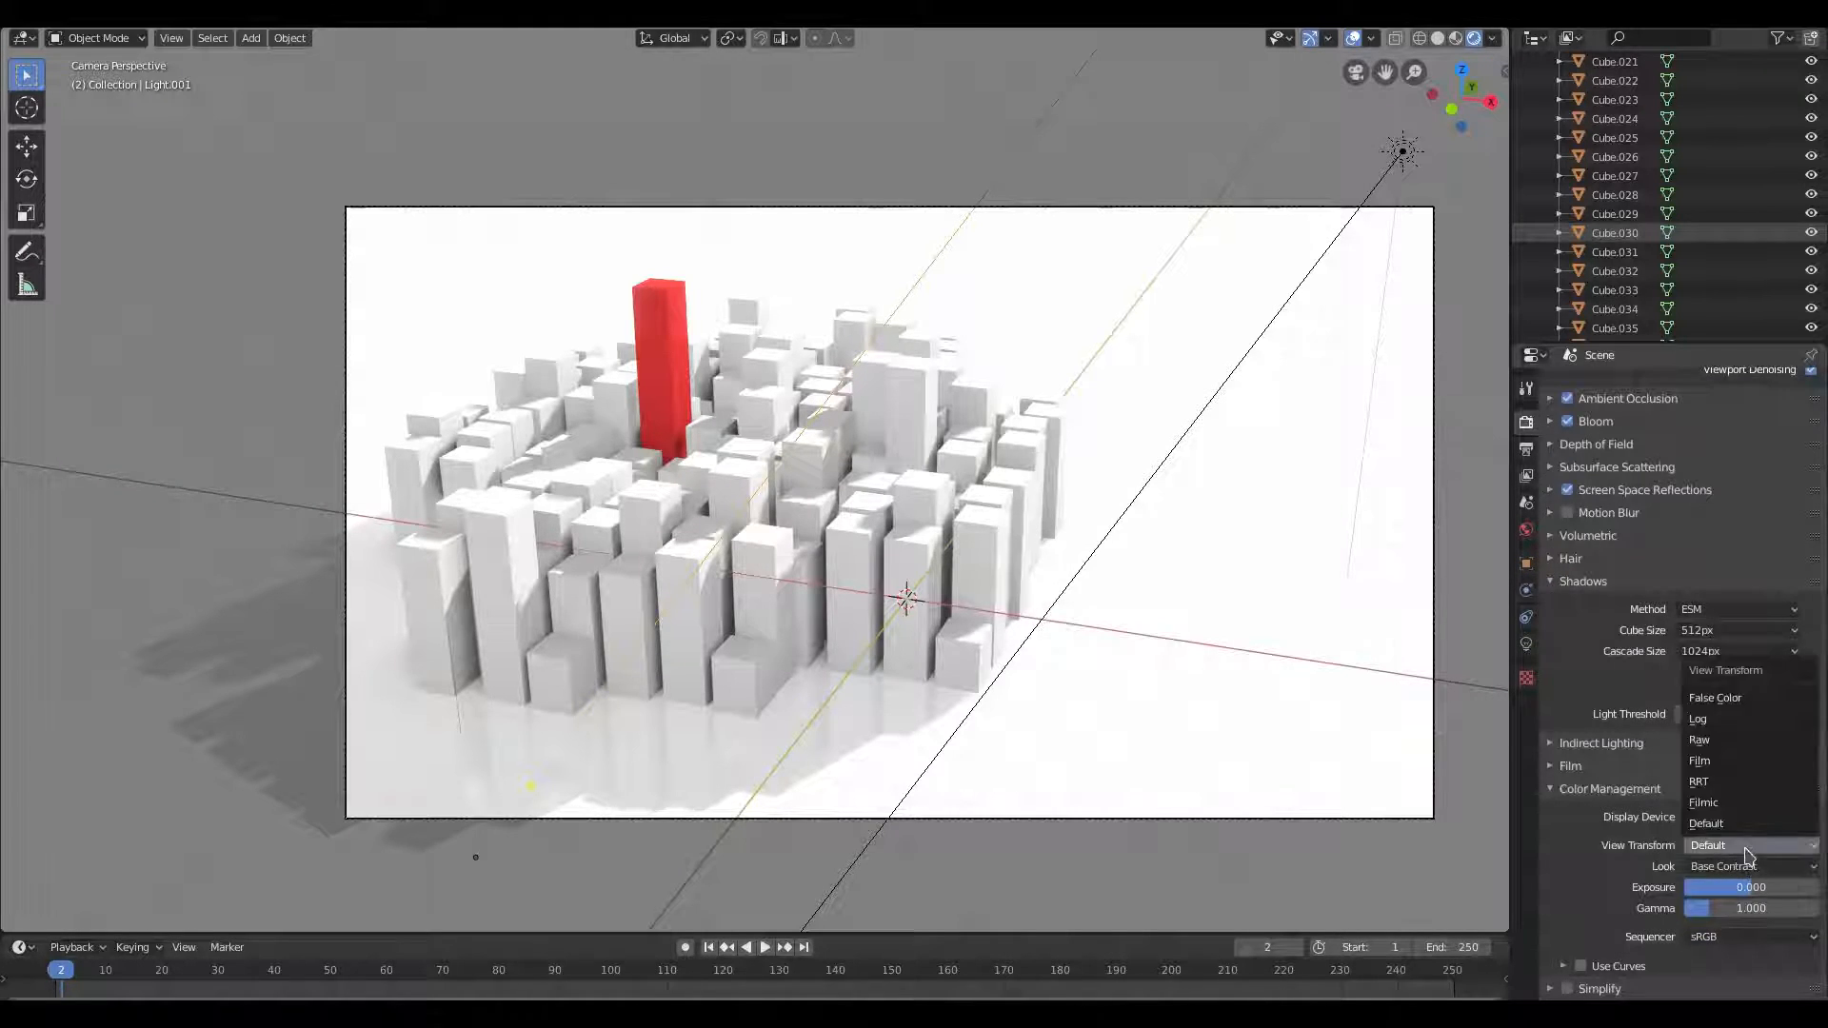
{"action": "left_click", "coordinate": [1740, 763]}
{"action": "left_click", "coordinate": [1741, 845]}
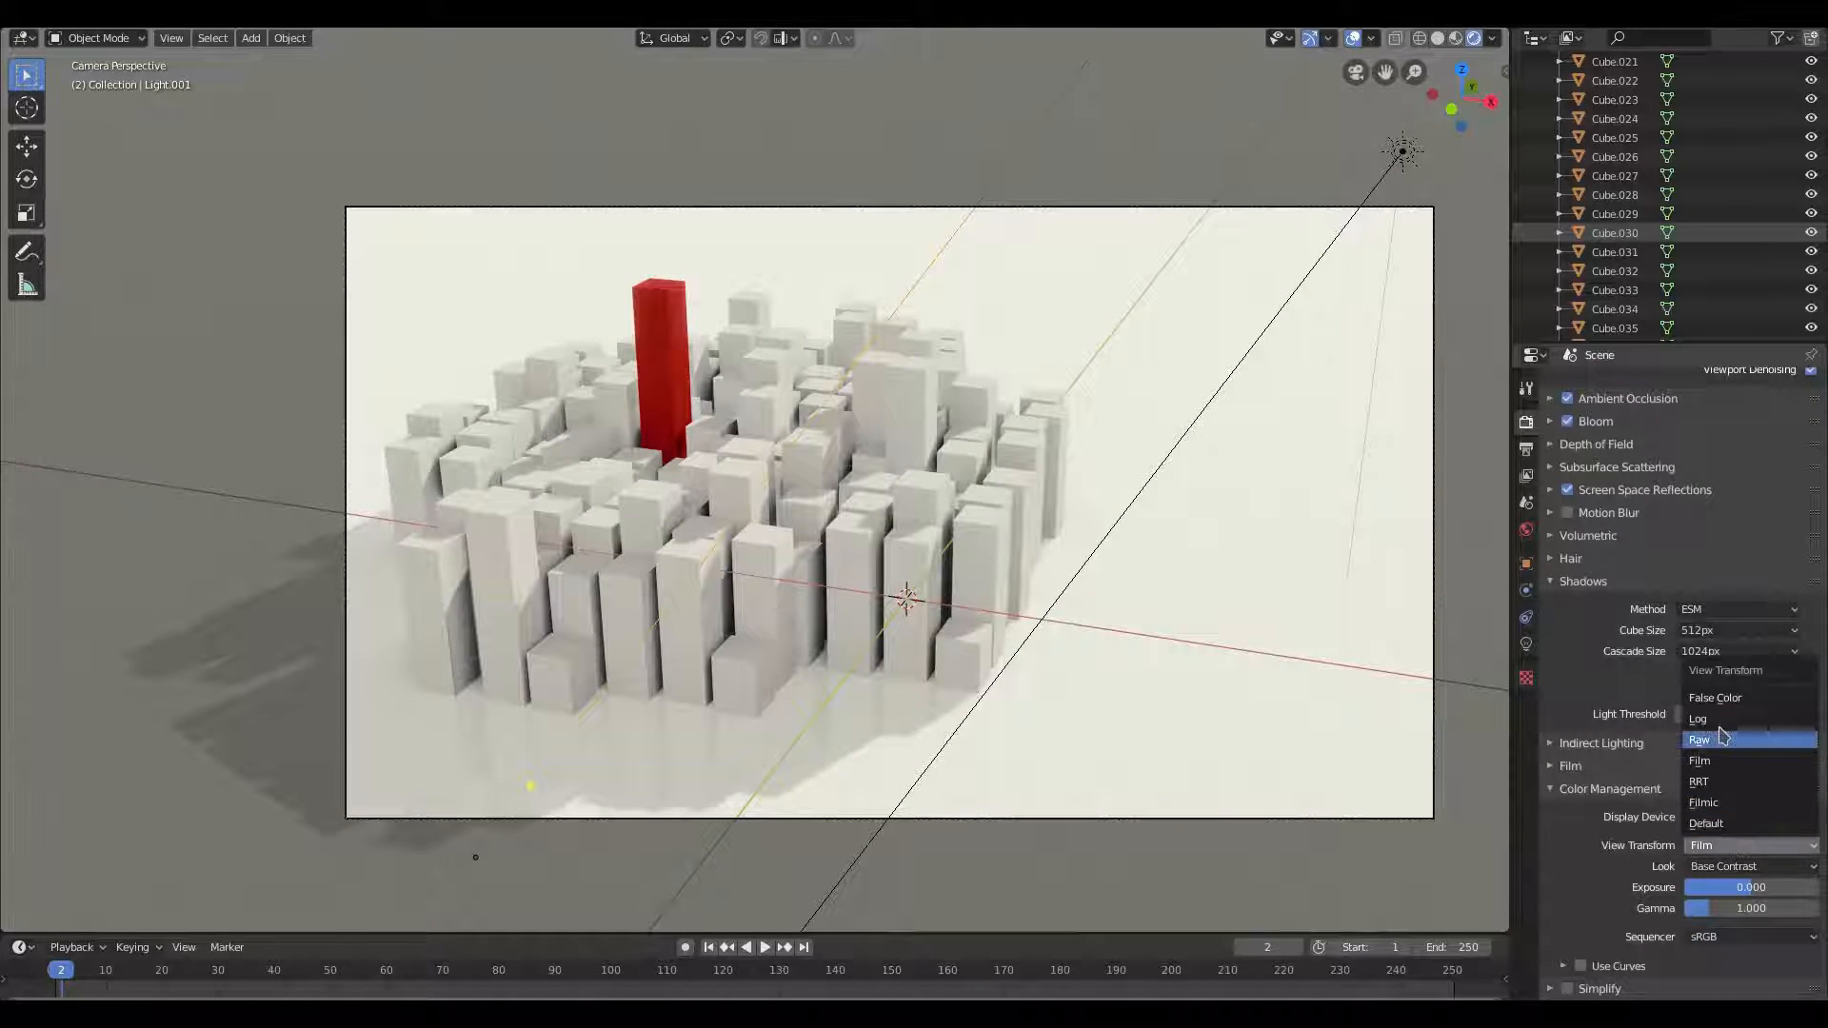
{"action": "left_click", "coordinate": [1719, 805]}
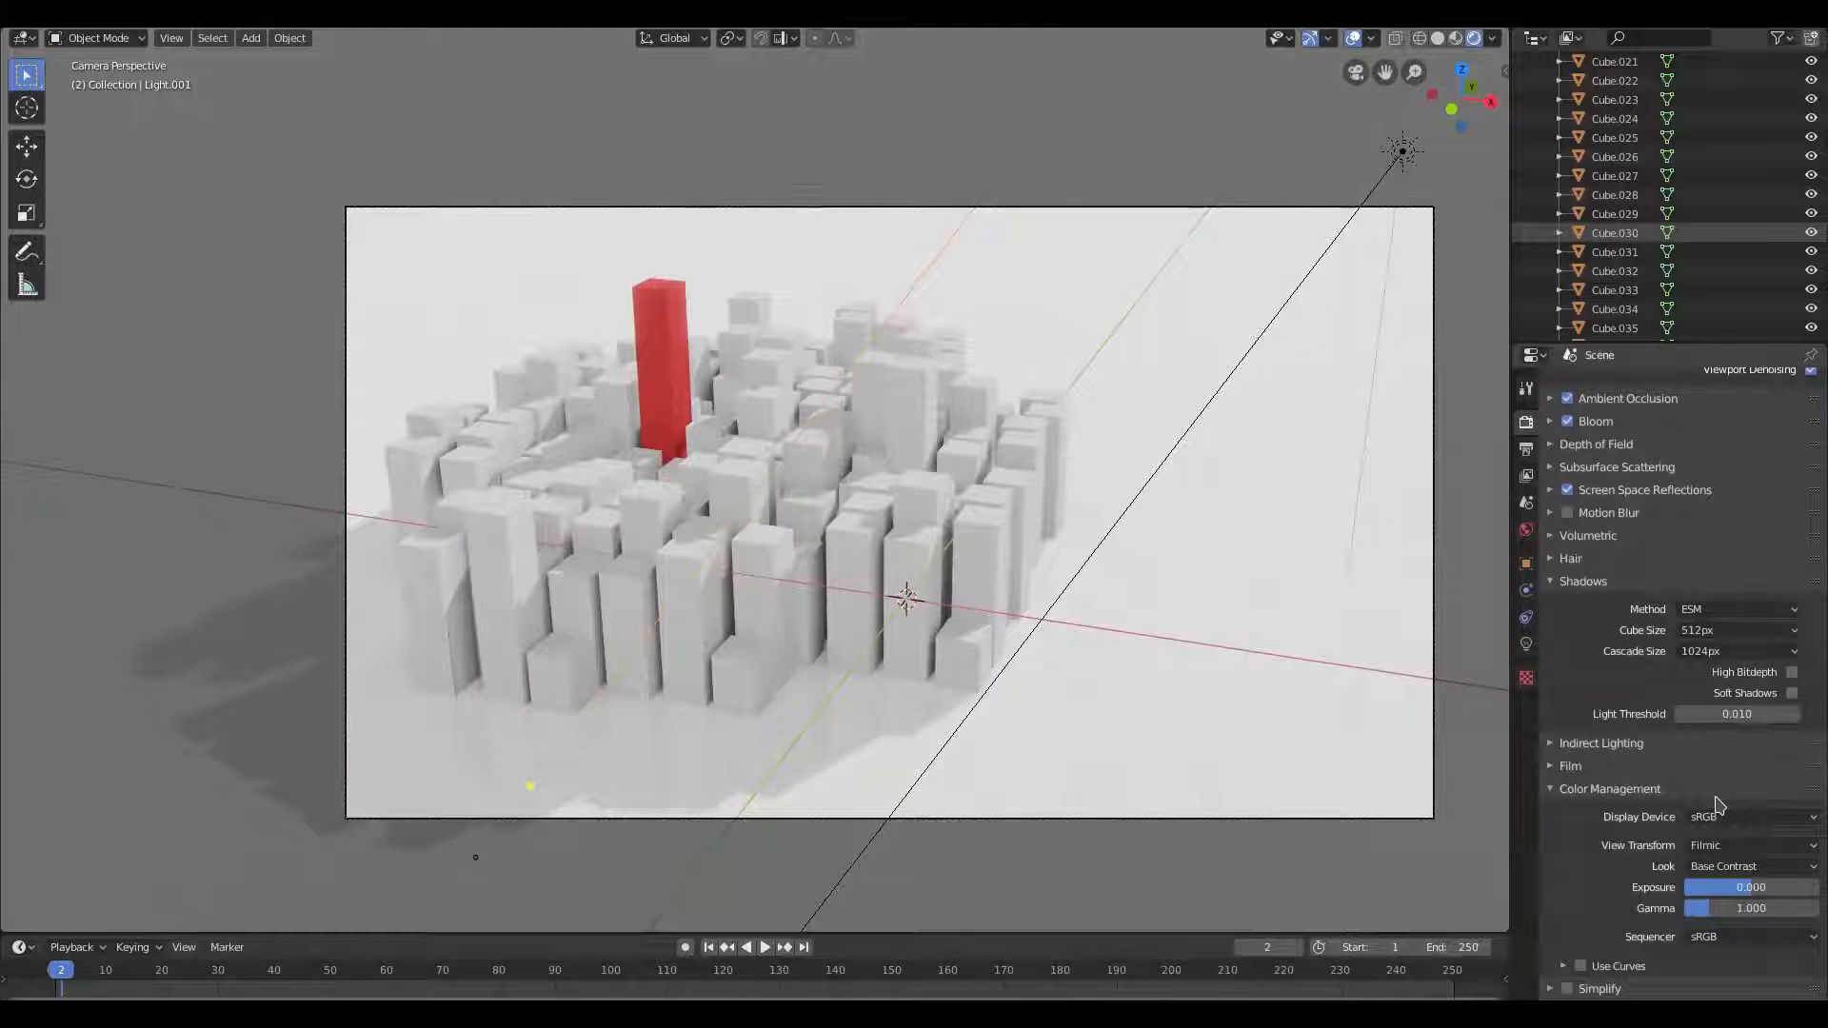
{"action": "left_click", "coordinate": [1724, 846]}
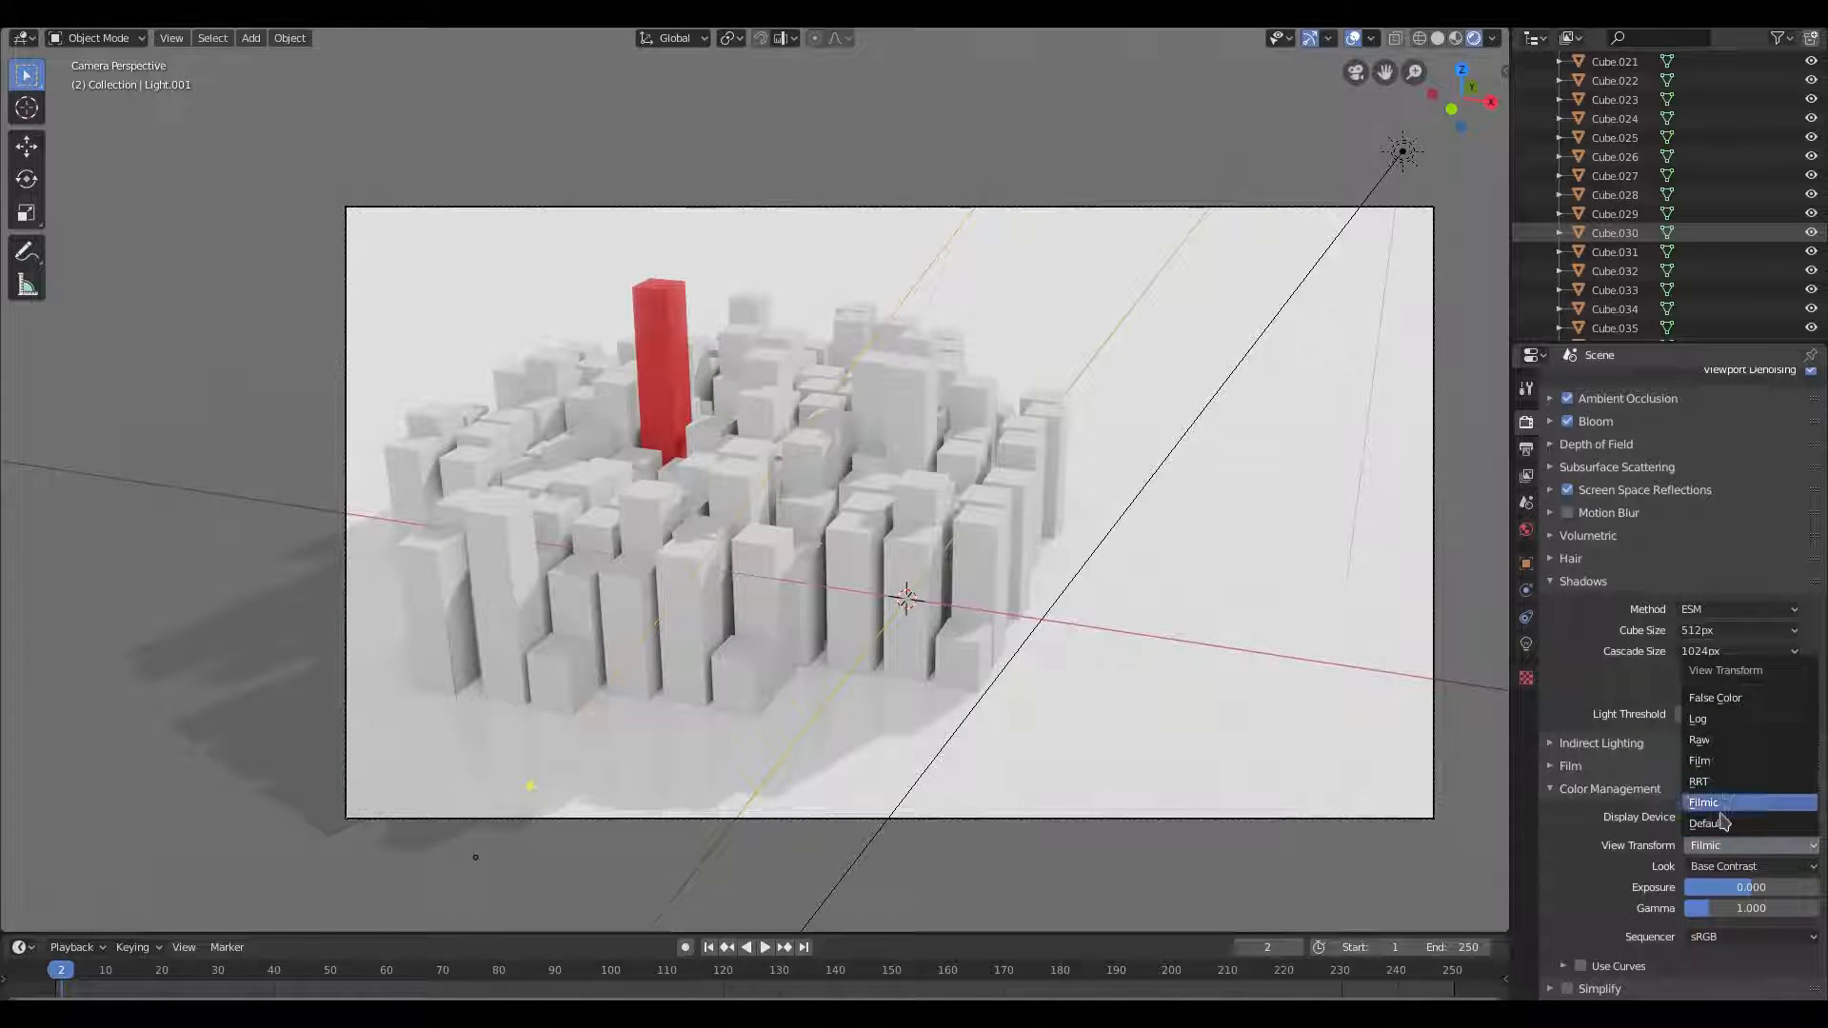
{"action": "left_click", "coordinate": [1724, 823]}
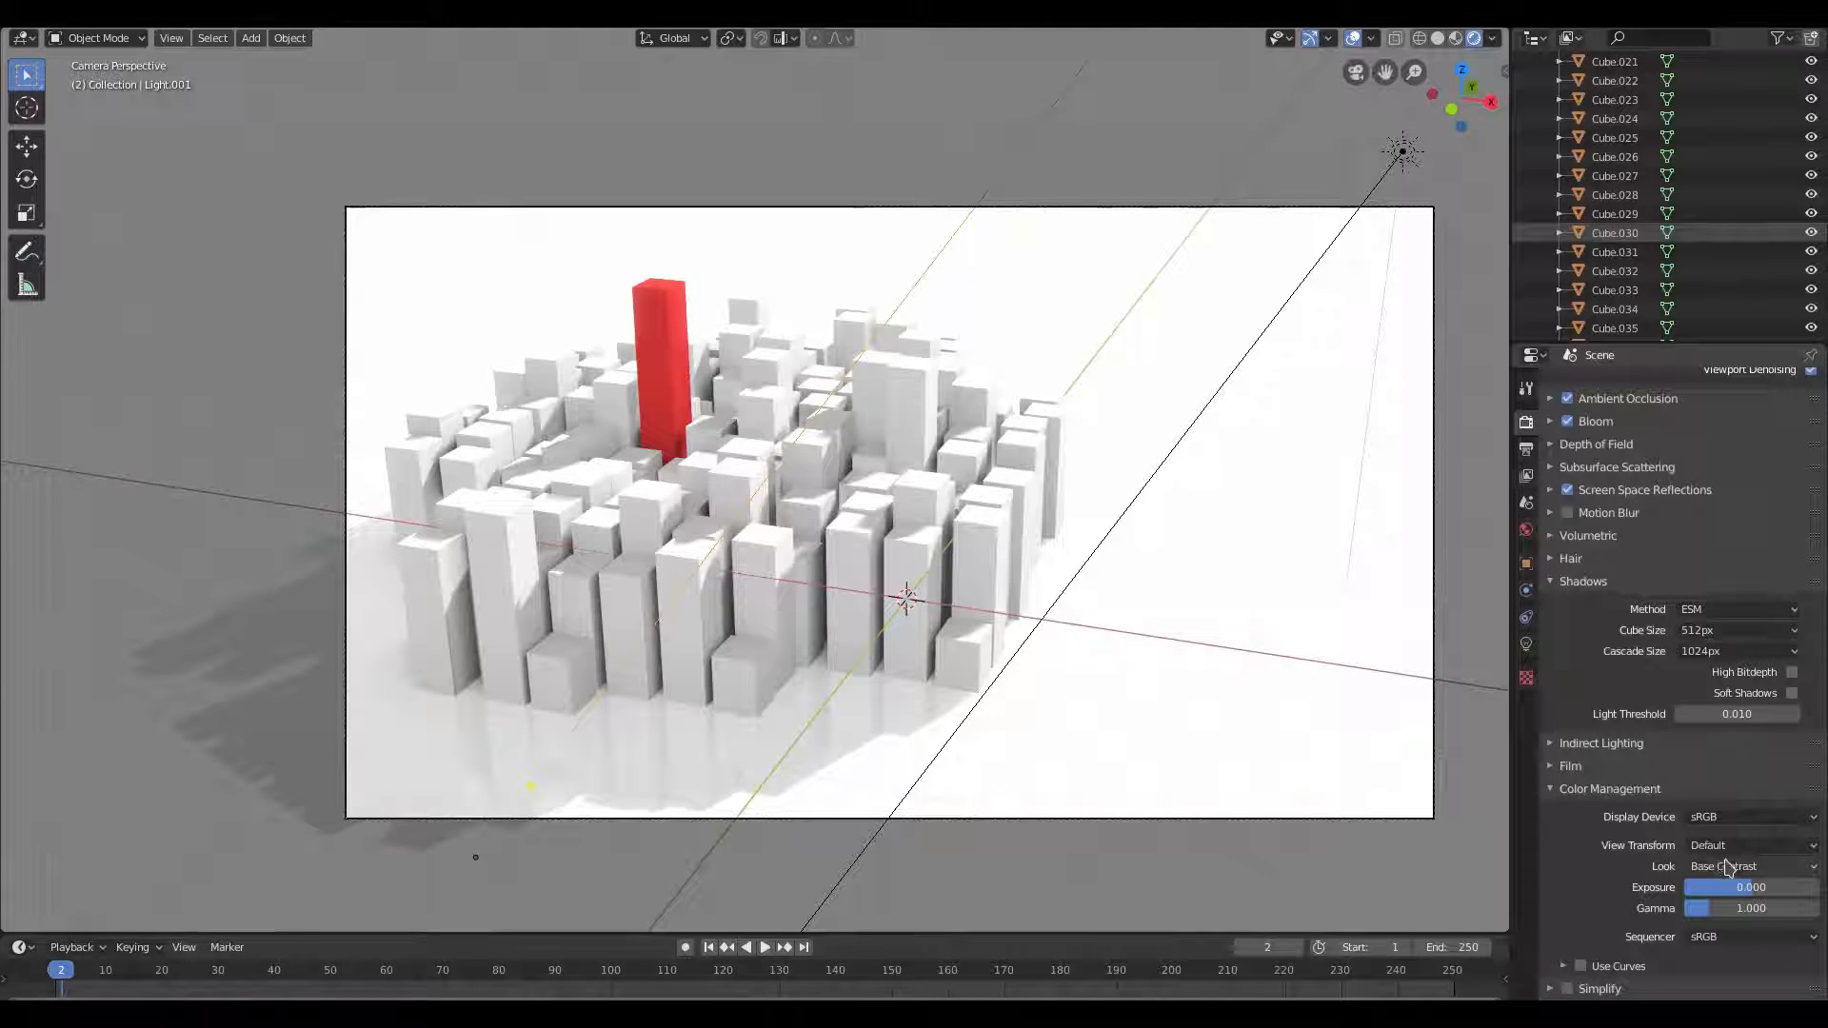
Set the View Transform to Filmic with Exposure 1.528 and Gamma 0.722
{"action": "left_click", "coordinate": [1728, 844]}
{"action": "left_click", "coordinate": [1714, 811]}
{"action": "scroll", "coordinate": [1019, 645], "scroll_direction": "down", "scroll_amount": 4}
{"action": "scroll", "coordinate": [1019, 645], "scroll_direction": "up", "scroll_amount": 4}
{"action": "mouse_move", "coordinate": [1750, 907]}
{"action": "left_mouse_down"}
{"action": "mouse_move", "coordinate": [1800, 908]}
{"action": "mouse_move", "coordinate": [1757, 888]}
{"action": "mouse_move", "coordinate": [1691, 907]}
{"action": "mouse_move", "coordinate": [1757, 887]}
{"action": "left_mouse_up"}
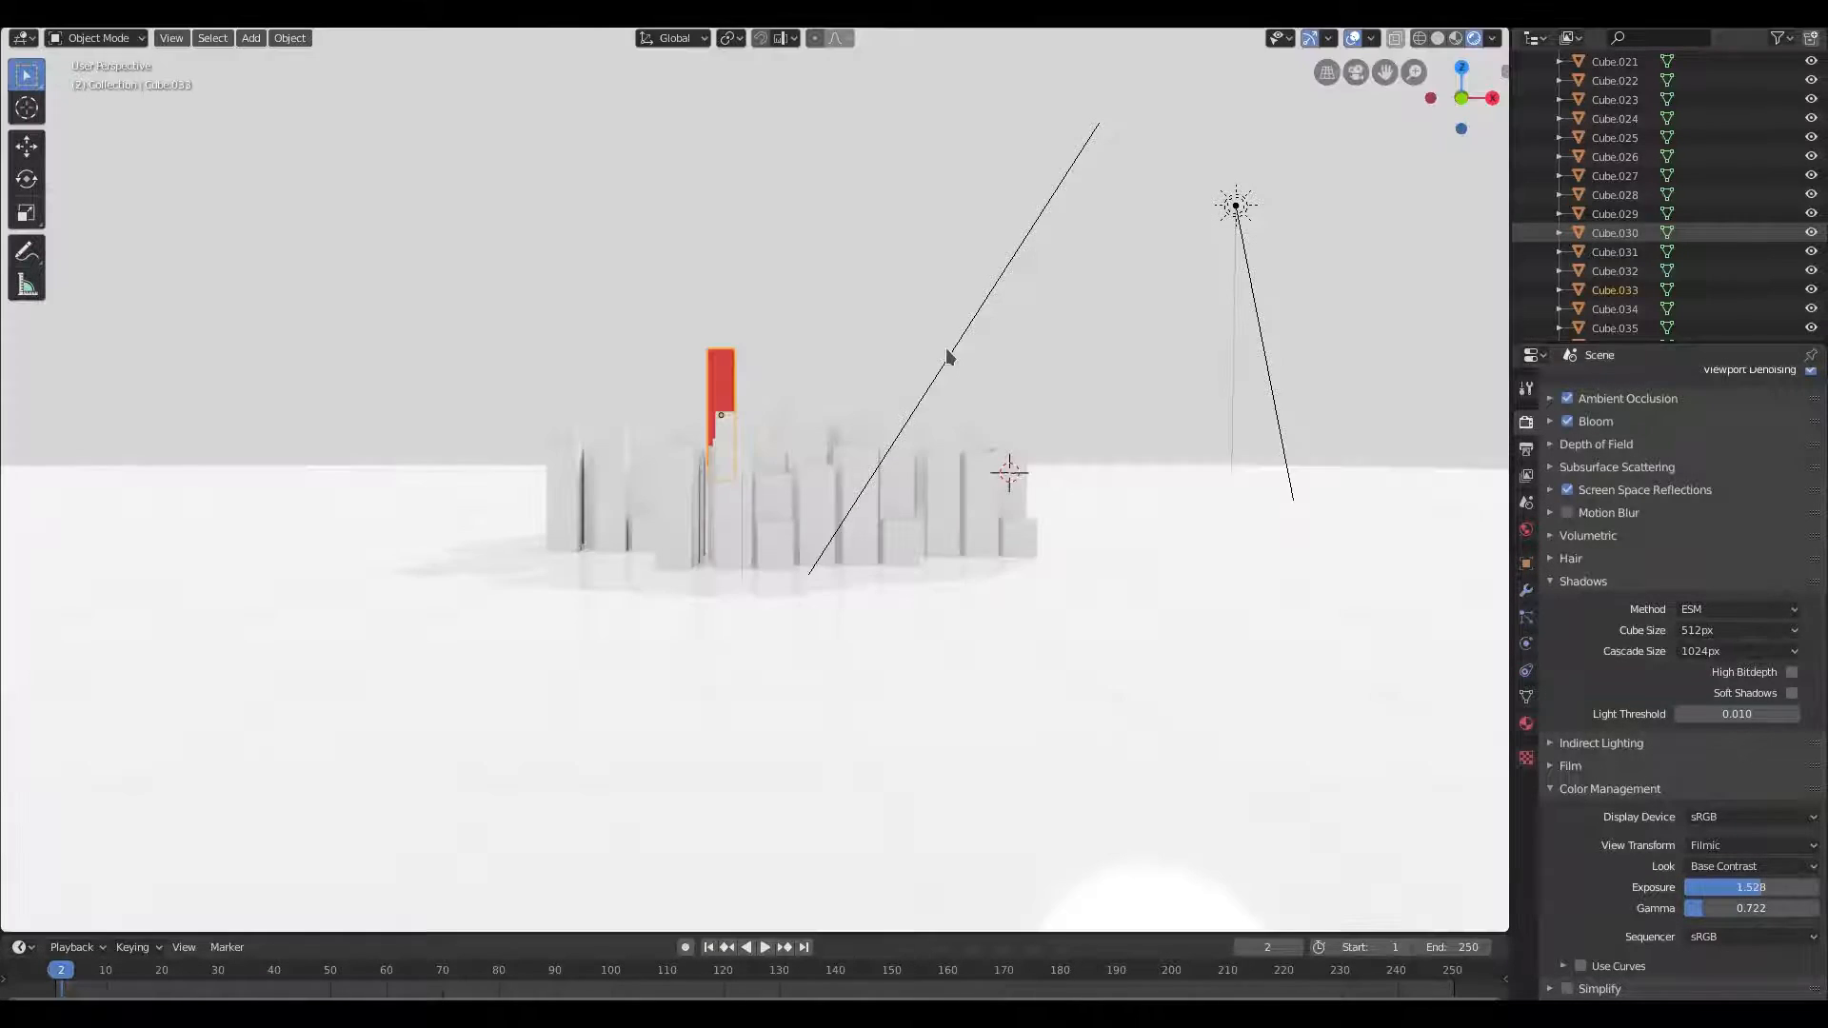
Hide both sun lights and the ground plane, keeping the pillars displayed
{"action": "key", "text": "h"}
{"action": "left_click", "coordinate": [1249, 207]}
{"action": "key", "text": "h"}
{"action": "mouse_move", "coordinate": [1124, 590]}
{"action": "middle_mouse_down"}
{"action": "mouse_move", "coordinate": [1158, 586]}
{"action": "mouse_move", "coordinate": [1140, 574]}
{"action": "middle_mouse_up"}
{"action": "left_click", "coordinate": [1158, 587]}
{"action": "key", "text": "h"}
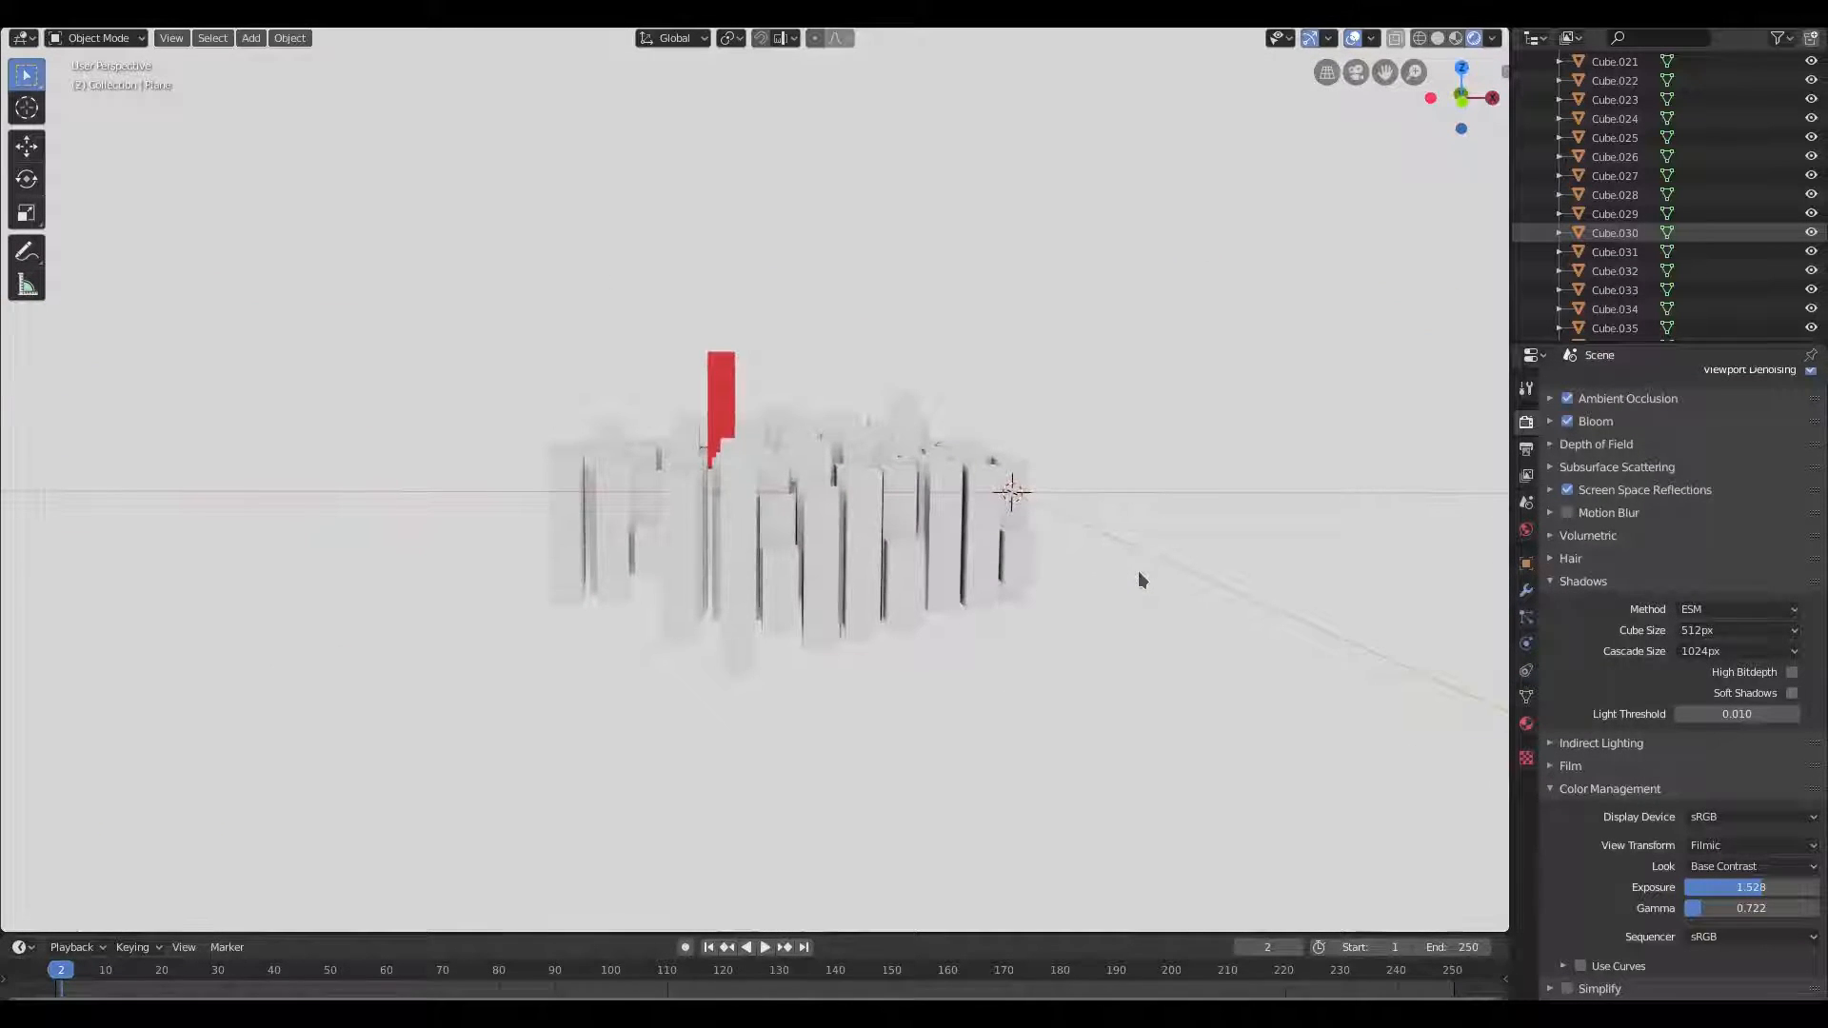
Duplicate the whole pillar cluster including the red tower and offset the copy along the X axis
{"action": "left_click_drag", "start_coordinate": [505, 310], "coordinate": [1106, 674]}
{"action": "middle_click_drag", "start_coordinate": [1105, 674], "coordinate": [754, 548]}
{"action": "key", "text": "shift+d"}
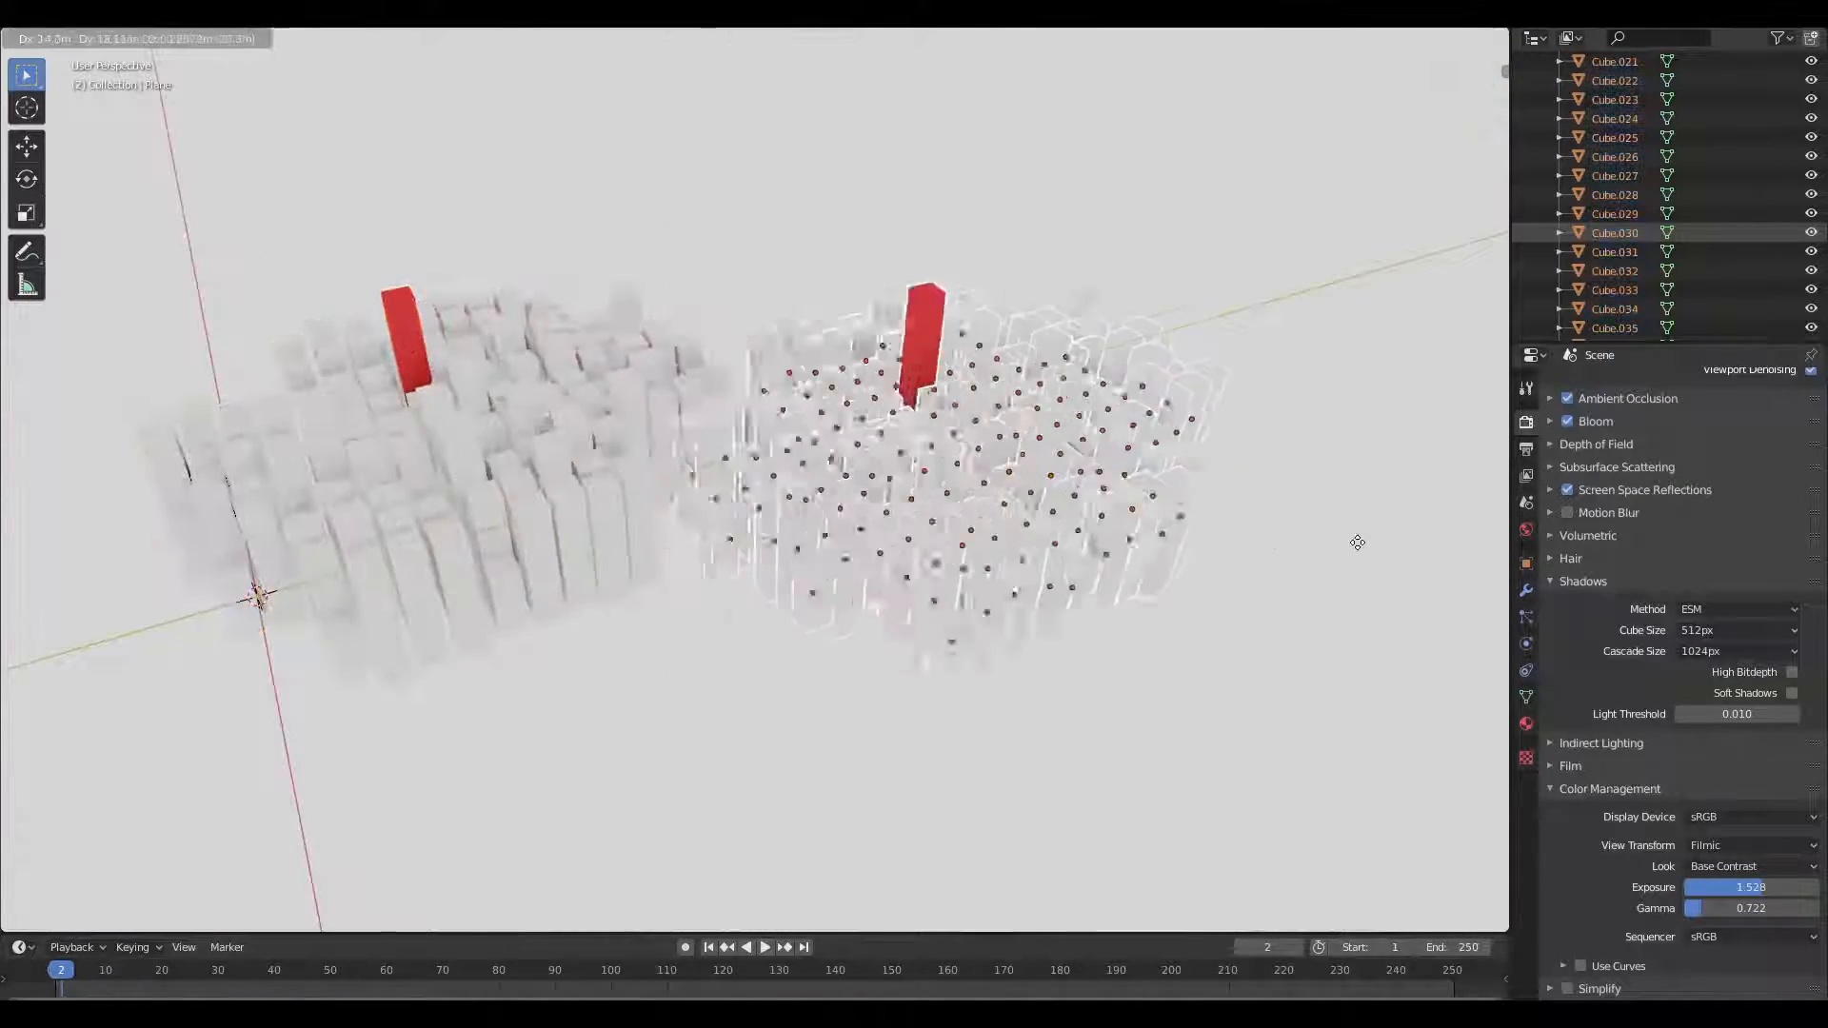
{"action": "key", "text": "x"}
{"action": "left_click", "coordinate": [1395, 653]}
Move the duplicated cluster along the Y axis away from the original and rotate it about Z
{"action": "scroll", "coordinate": [1395, 653], "scroll_direction": "down", "scroll_amount": 6}
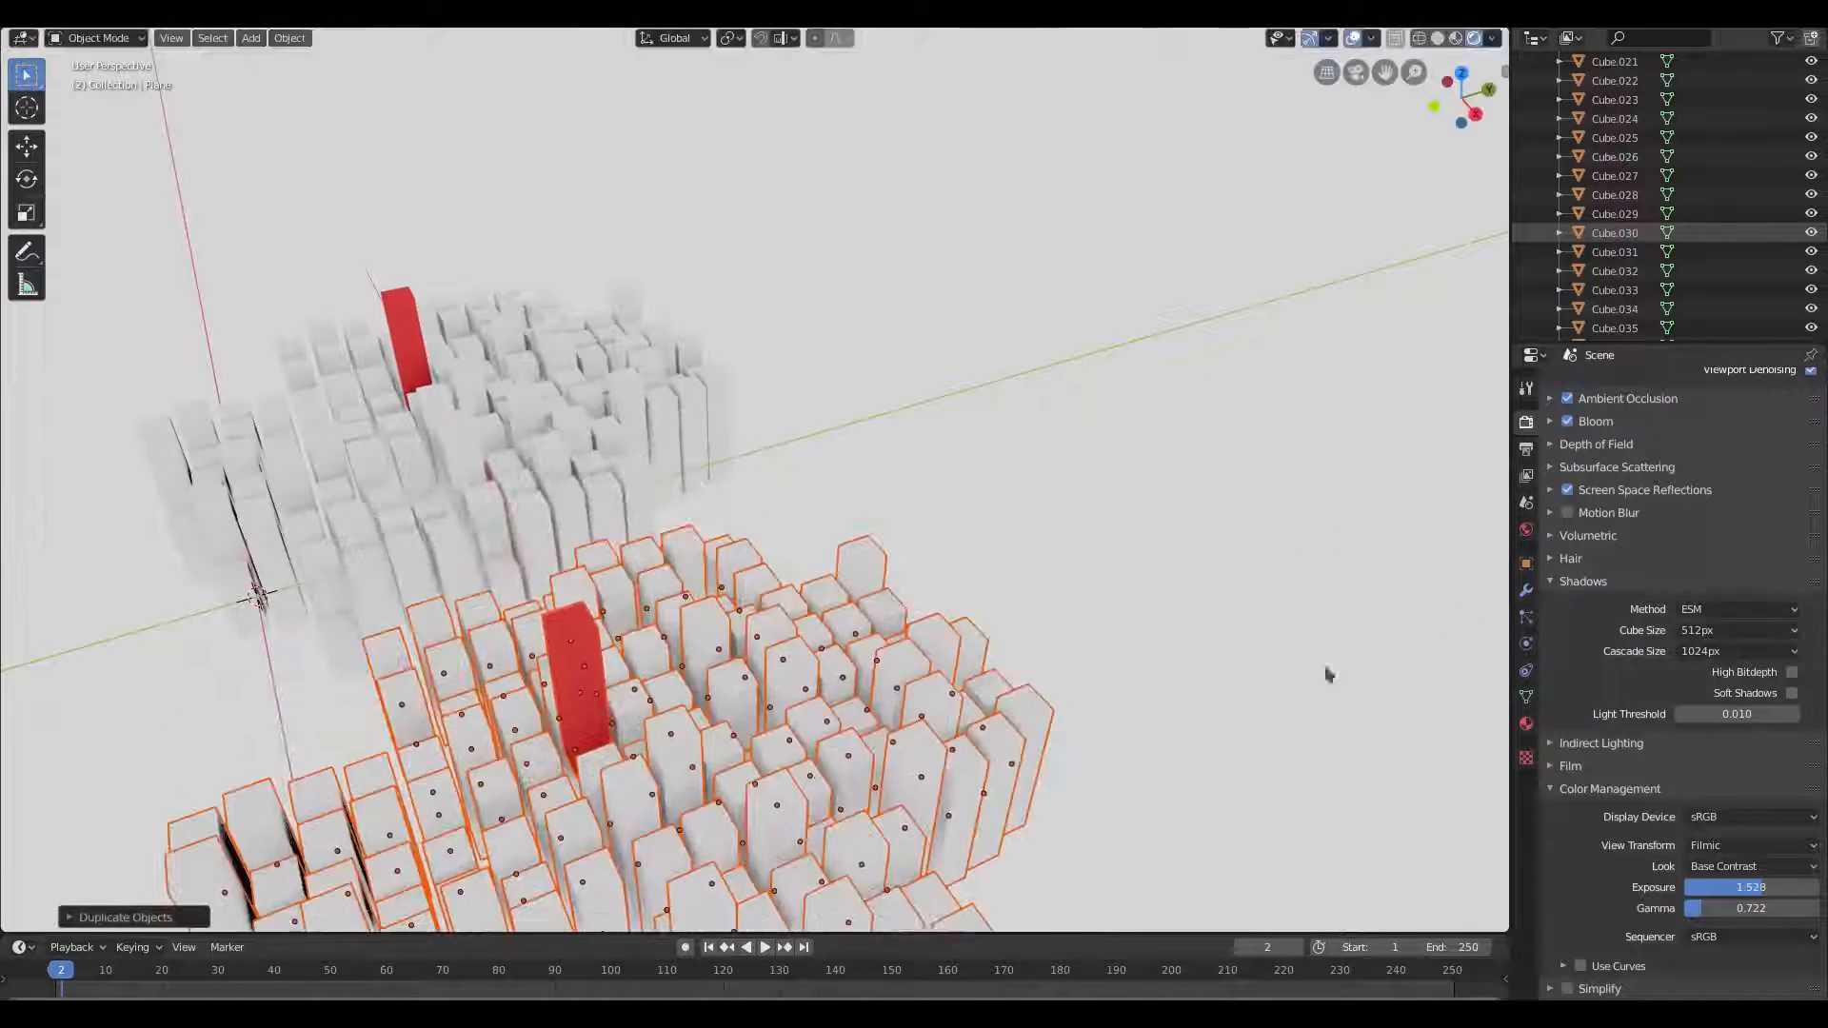
{"action": "key", "text": "g"}
{"action": "key", "text": "y"}
{"action": "left_click", "coordinate": [1023, 676]}
{"action": "key", "text": "r"}
{"action": "key", "text": "z"}
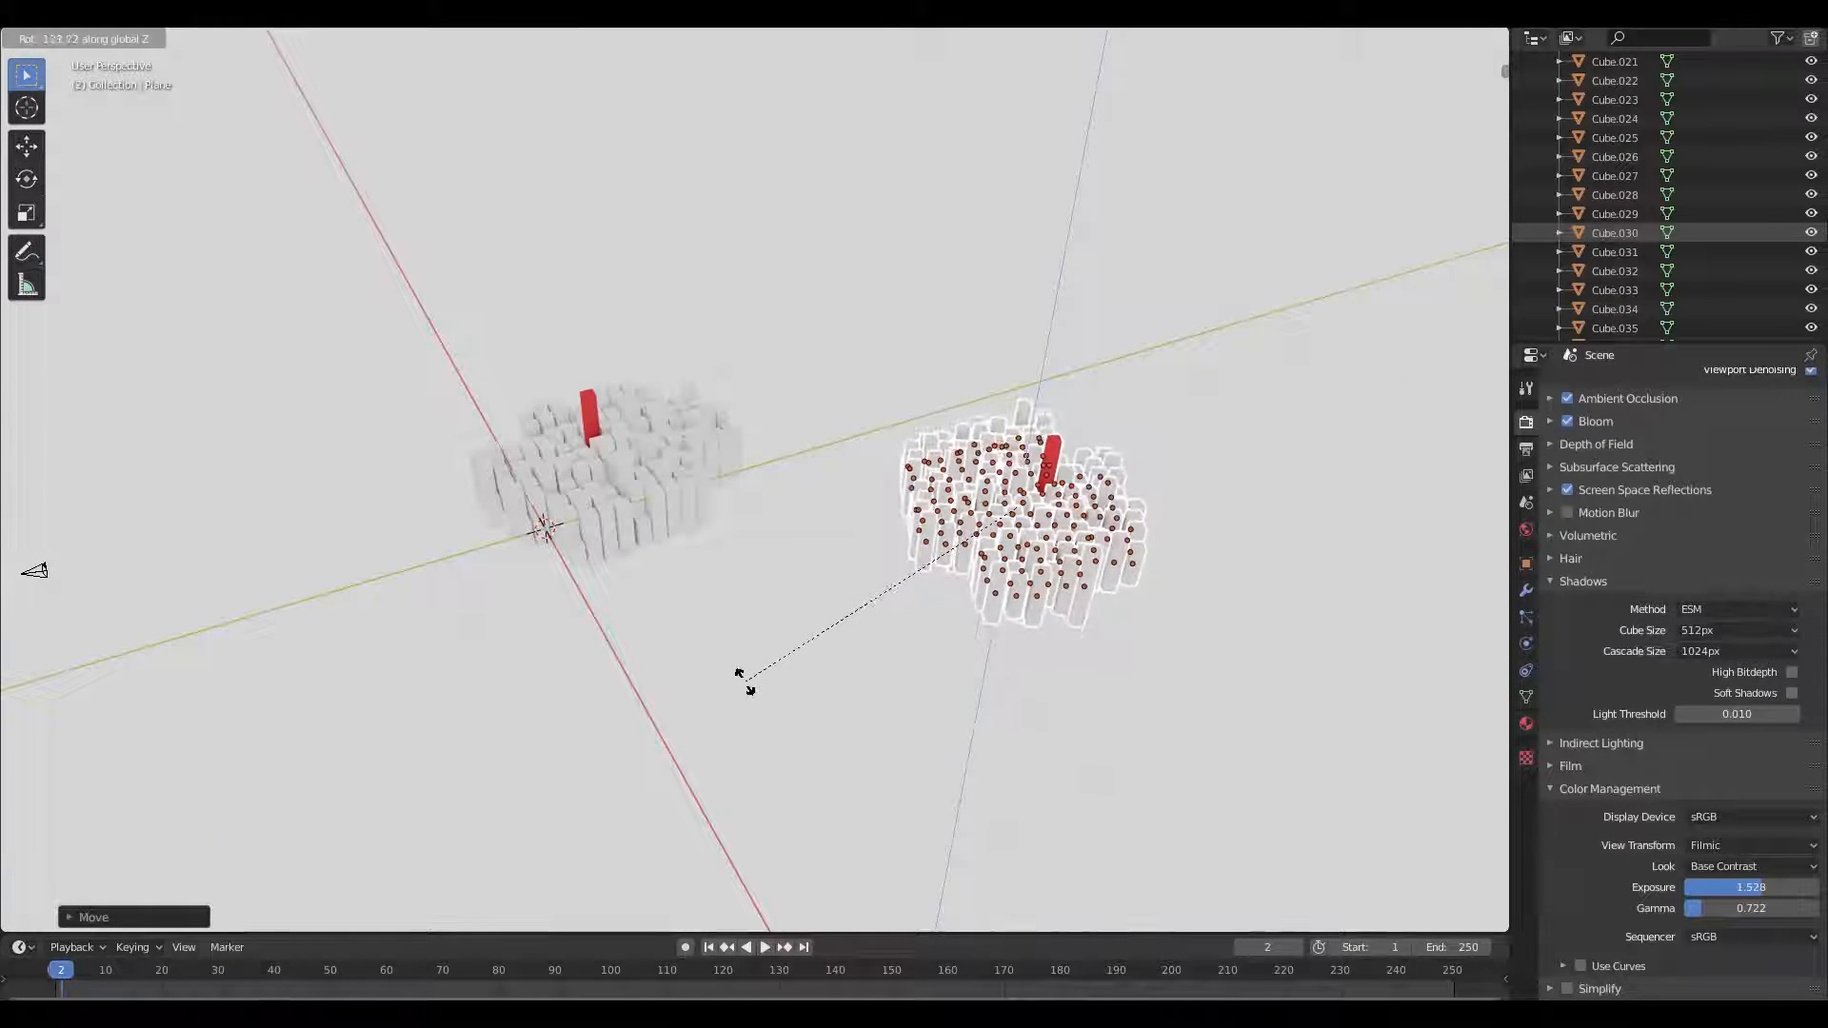
{"action": "left_click", "coordinate": [758, 704]}
Scale and reposition the cluster copies along X so they sit in the background of the camera frame
{"action": "key", "text": "KP_0"}
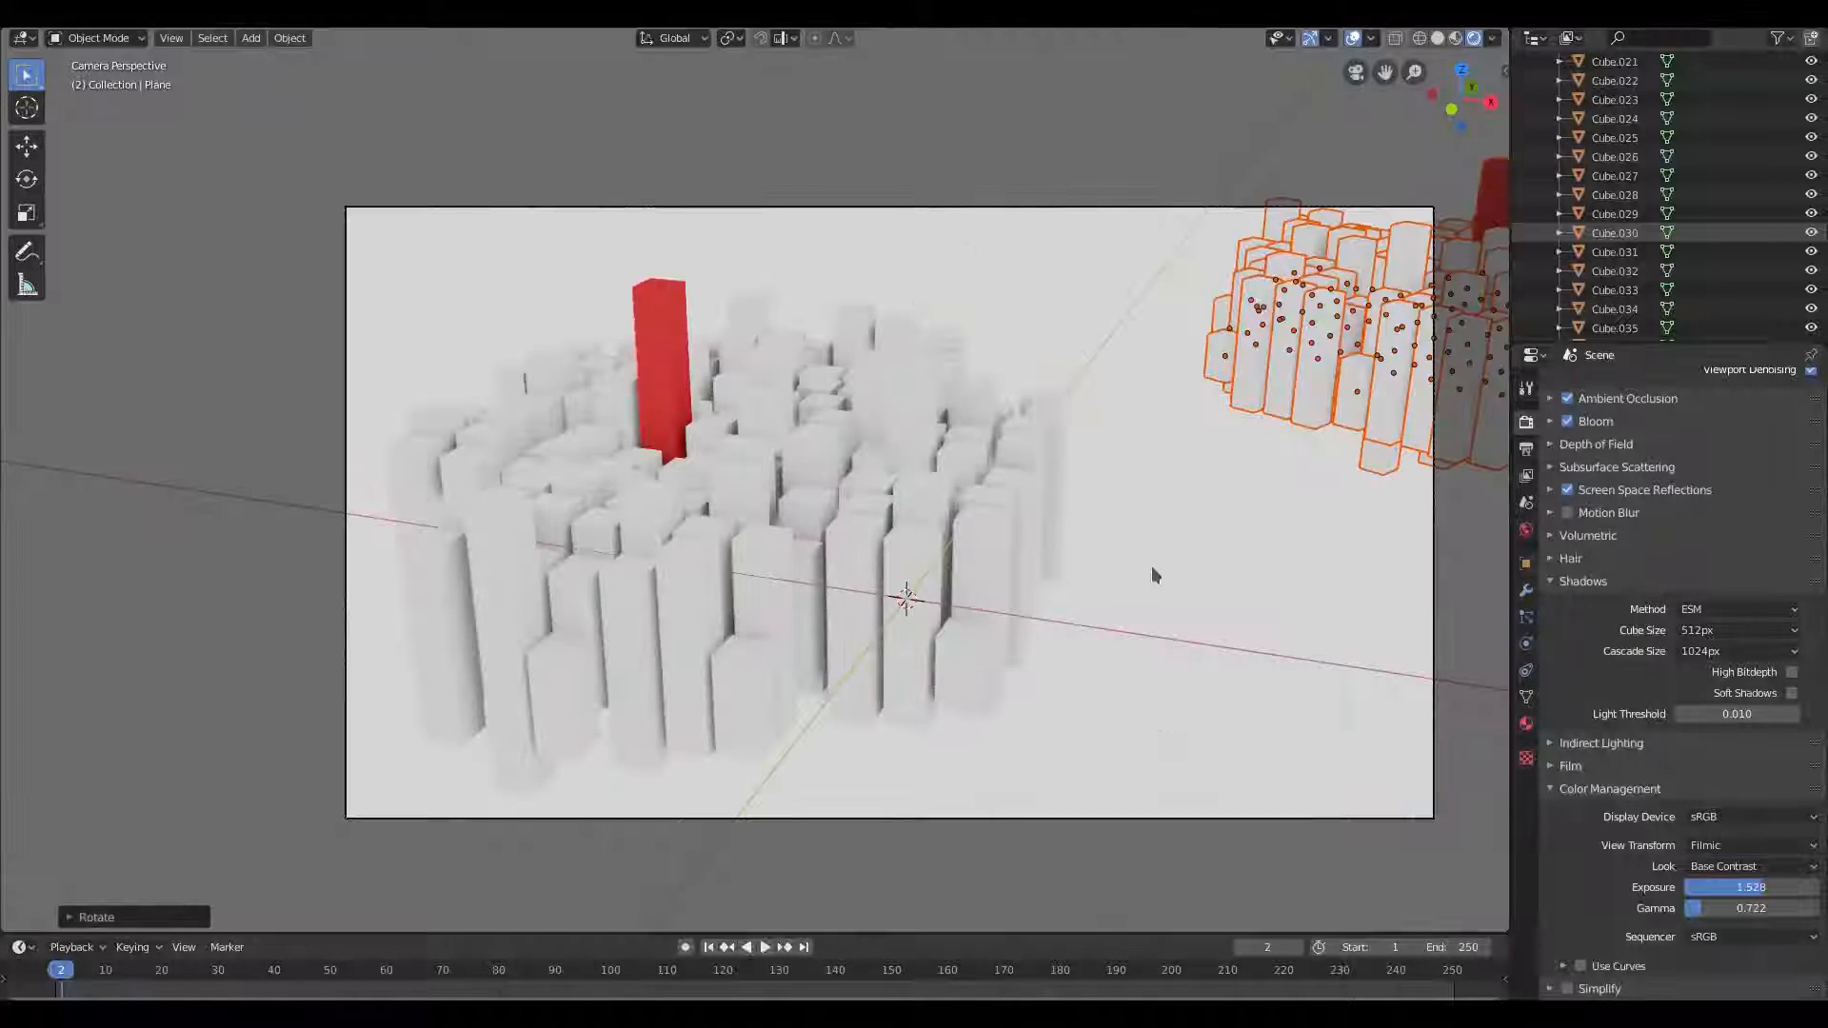
{"action": "scroll", "coordinate": [1145, 566], "scroll_direction": "down", "scroll_amount": 2}
{"action": "key", "text": "s"}
{"action": "left_click", "coordinate": [1371, 411]}
{"action": "key", "text": "g"}
{"action": "key", "text": "x"}
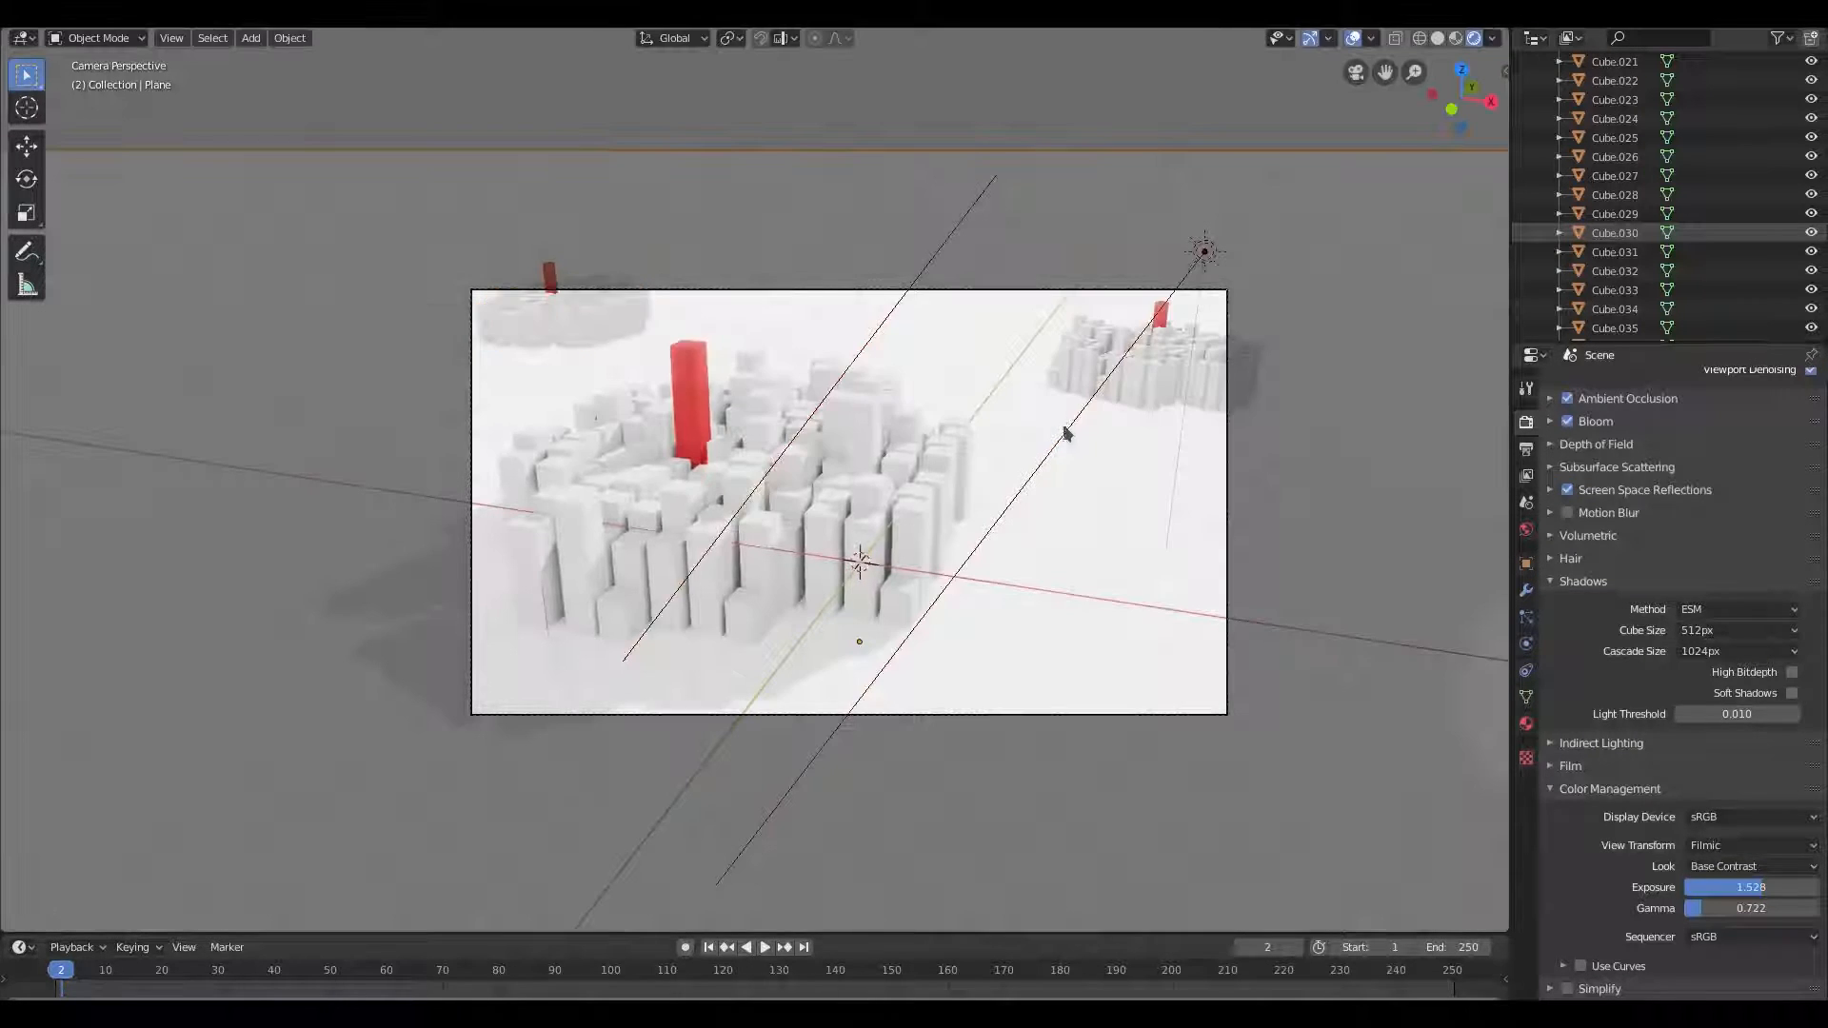
Place a small group of pillars between the main cluster and the right-hand background cluster, adjusting it along Z
{"action": "middle_click_drag", "start_coordinate": [1065, 429], "coordinate": [1032, 444]}
{"action": "key", "text": "g"}
{"action": "key", "text": "z"}
{"action": "left_click", "coordinate": [831, 461]}
{"action": "middle_click_drag", "start_coordinate": [830, 461], "coordinate": [987, 461]}
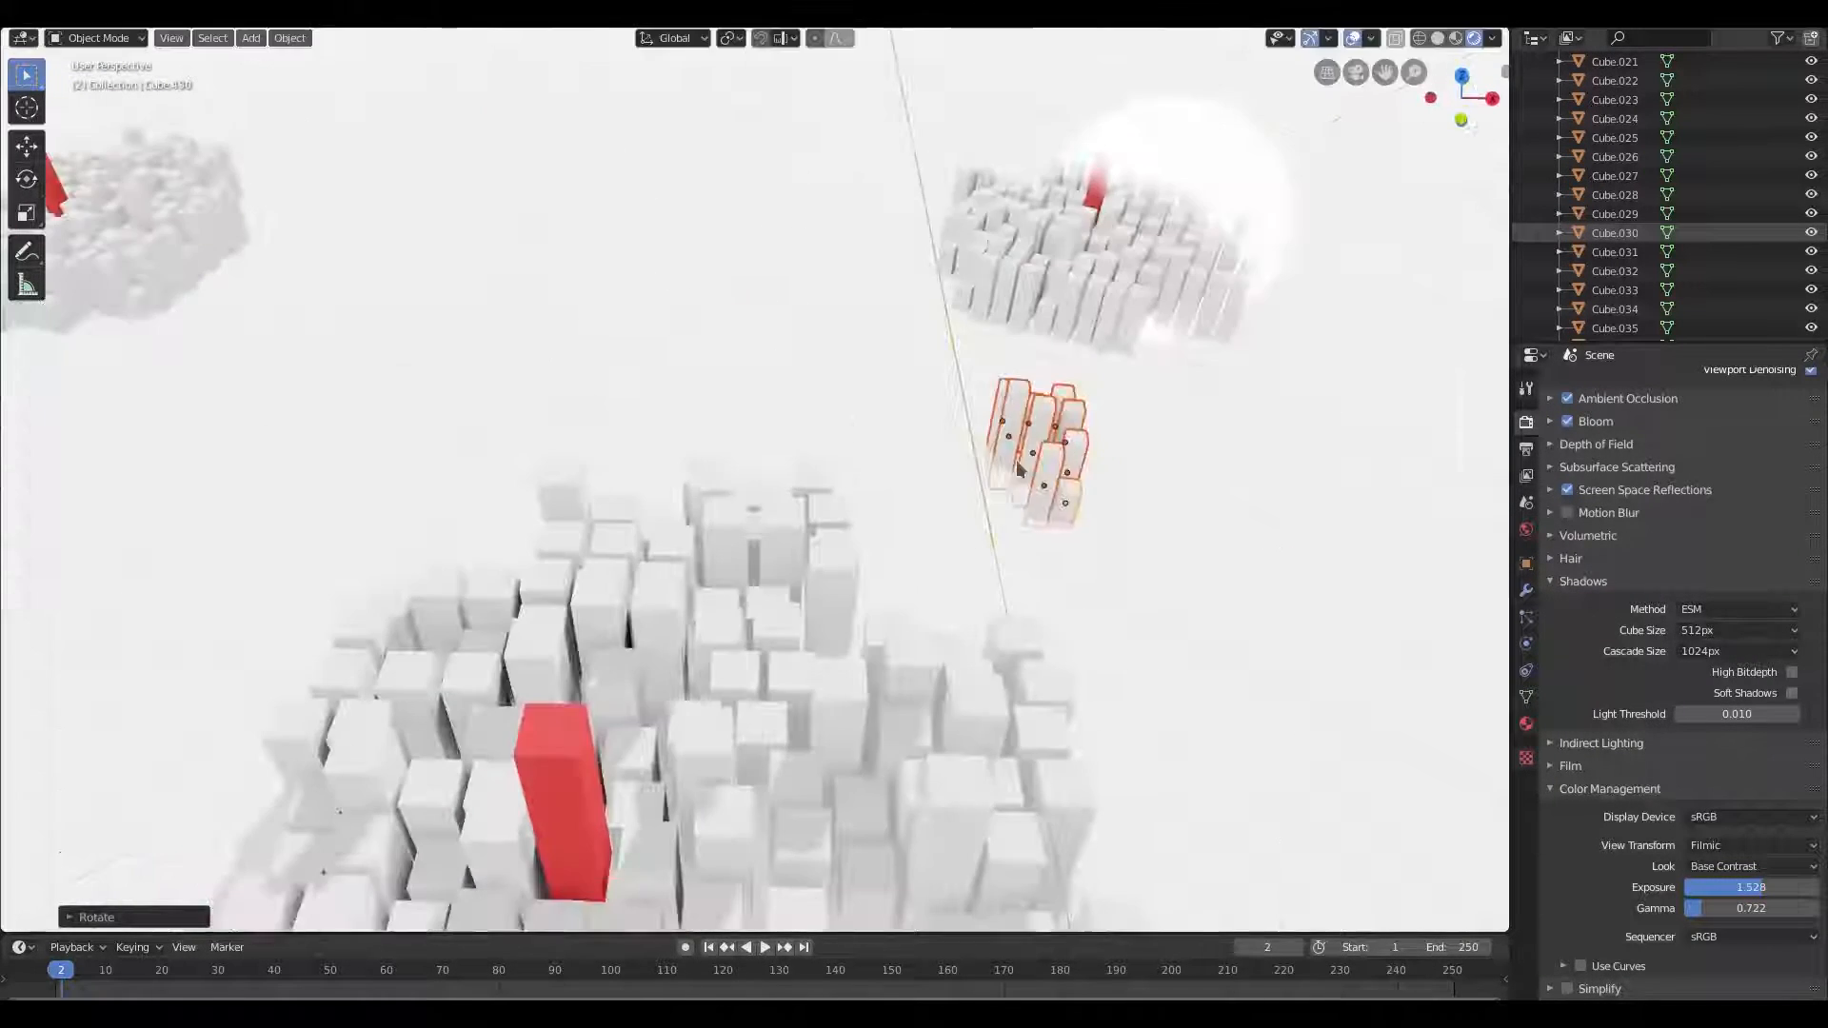
Duplicate the small pillar group twice across the background behind the main cluster, rotating and repositioning the second copy
{"action": "key", "text": "KP_0"}
{"action": "key", "text": "shift+d"}
{"action": "left_click", "coordinate": [667, 352]}
{"action": "key", "text": "shift+d"}
{"action": "left_click", "coordinate": [1067, 398]}
{"action": "key", "text": "r"}
{"action": "left_click", "coordinate": [1093, 409]}
{"action": "key", "text": "g"}
{"action": "left_click", "coordinate": [1000, 419]}
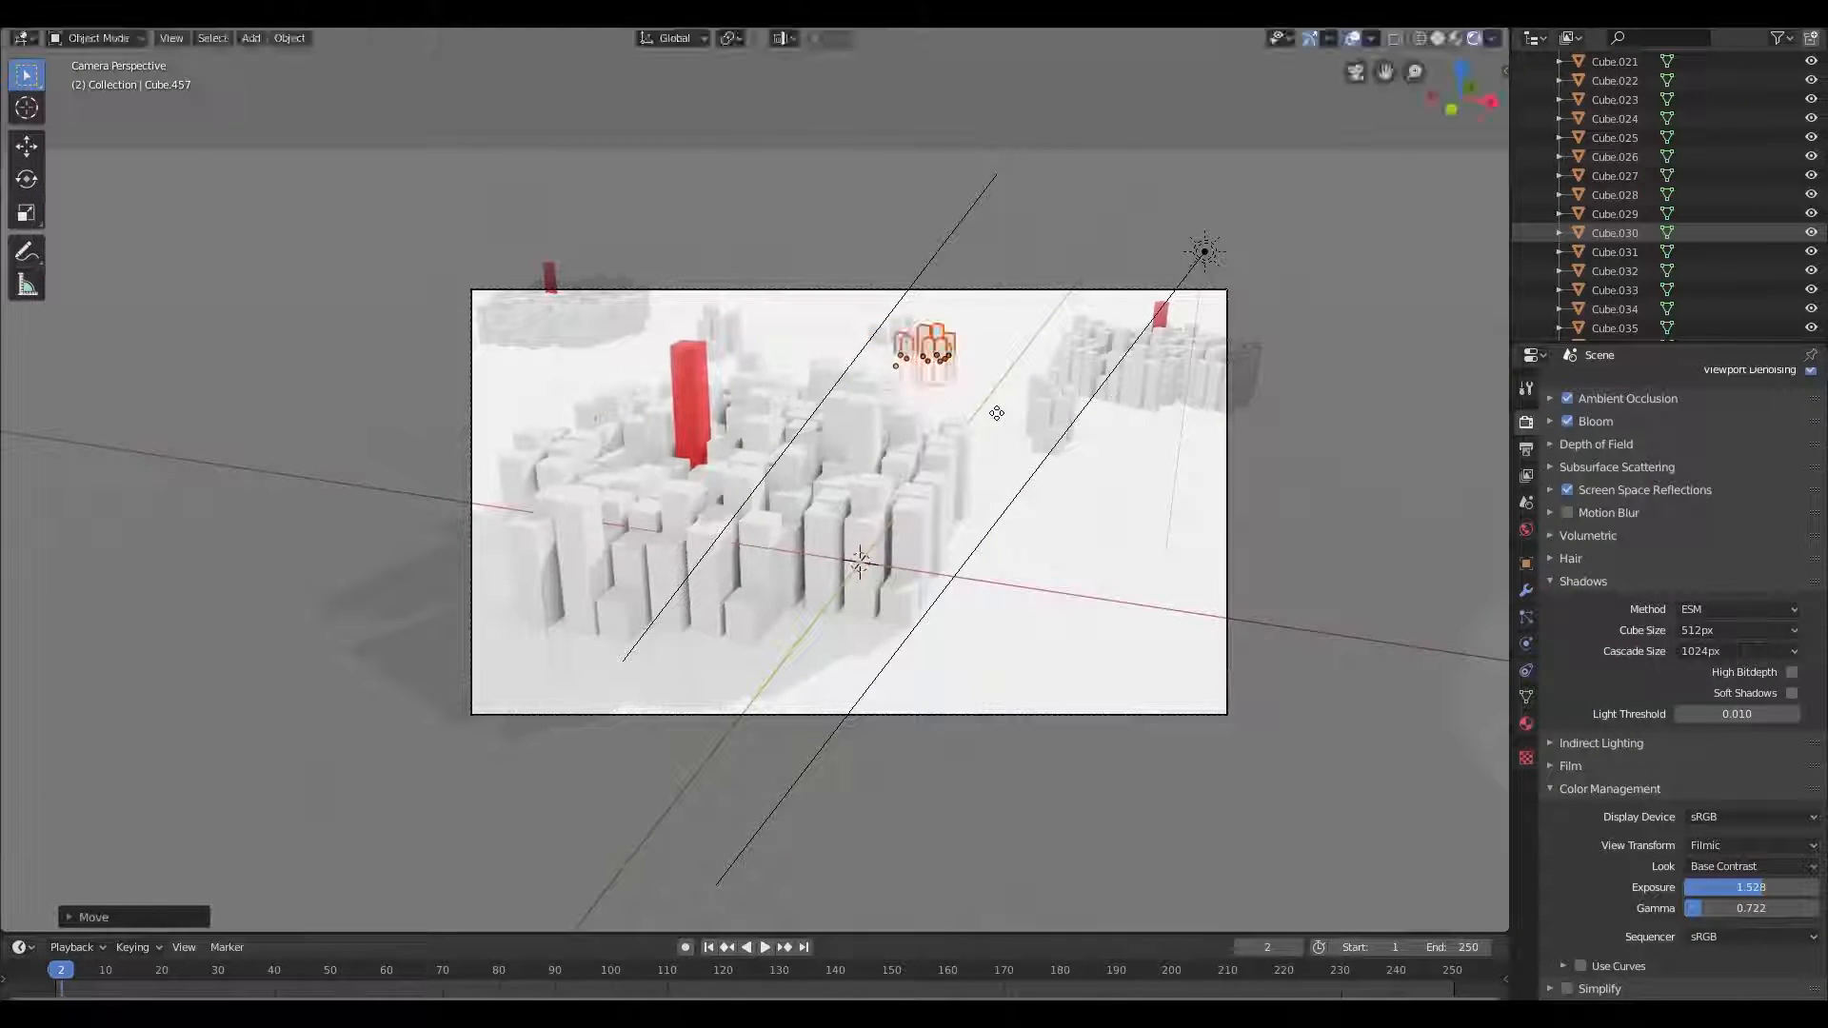
Duplicate the small pillar group twice toward the right foreground, rotating the second copy about Z and moving it near the frame's lower edge
{"action": "key", "text": "shift+d"}
{"action": "left_click", "coordinate": [1171, 648]}
{"action": "key", "text": "shift+d"}
{"action": "left_click", "coordinate": [1228, 666]}
{"action": "key", "text": "r"}
{"action": "key", "text": "z"}
{"action": "left_click", "coordinate": [880, 787]}
{"action": "key", "text": "g"}
{"action": "left_click", "coordinate": [791, 771]}
Add further copies of the small pillar group in the foreground, rotating one about Z for variation
{"action": "key", "text": "shift+d"}
{"action": "left_click", "coordinate": [796, 783]}
{"action": "key", "text": "r"}
{"action": "key", "text": "z"}
{"action": "key", "text": "shift+d"}
{"action": "left_click", "coordinate": [1061, 611]}
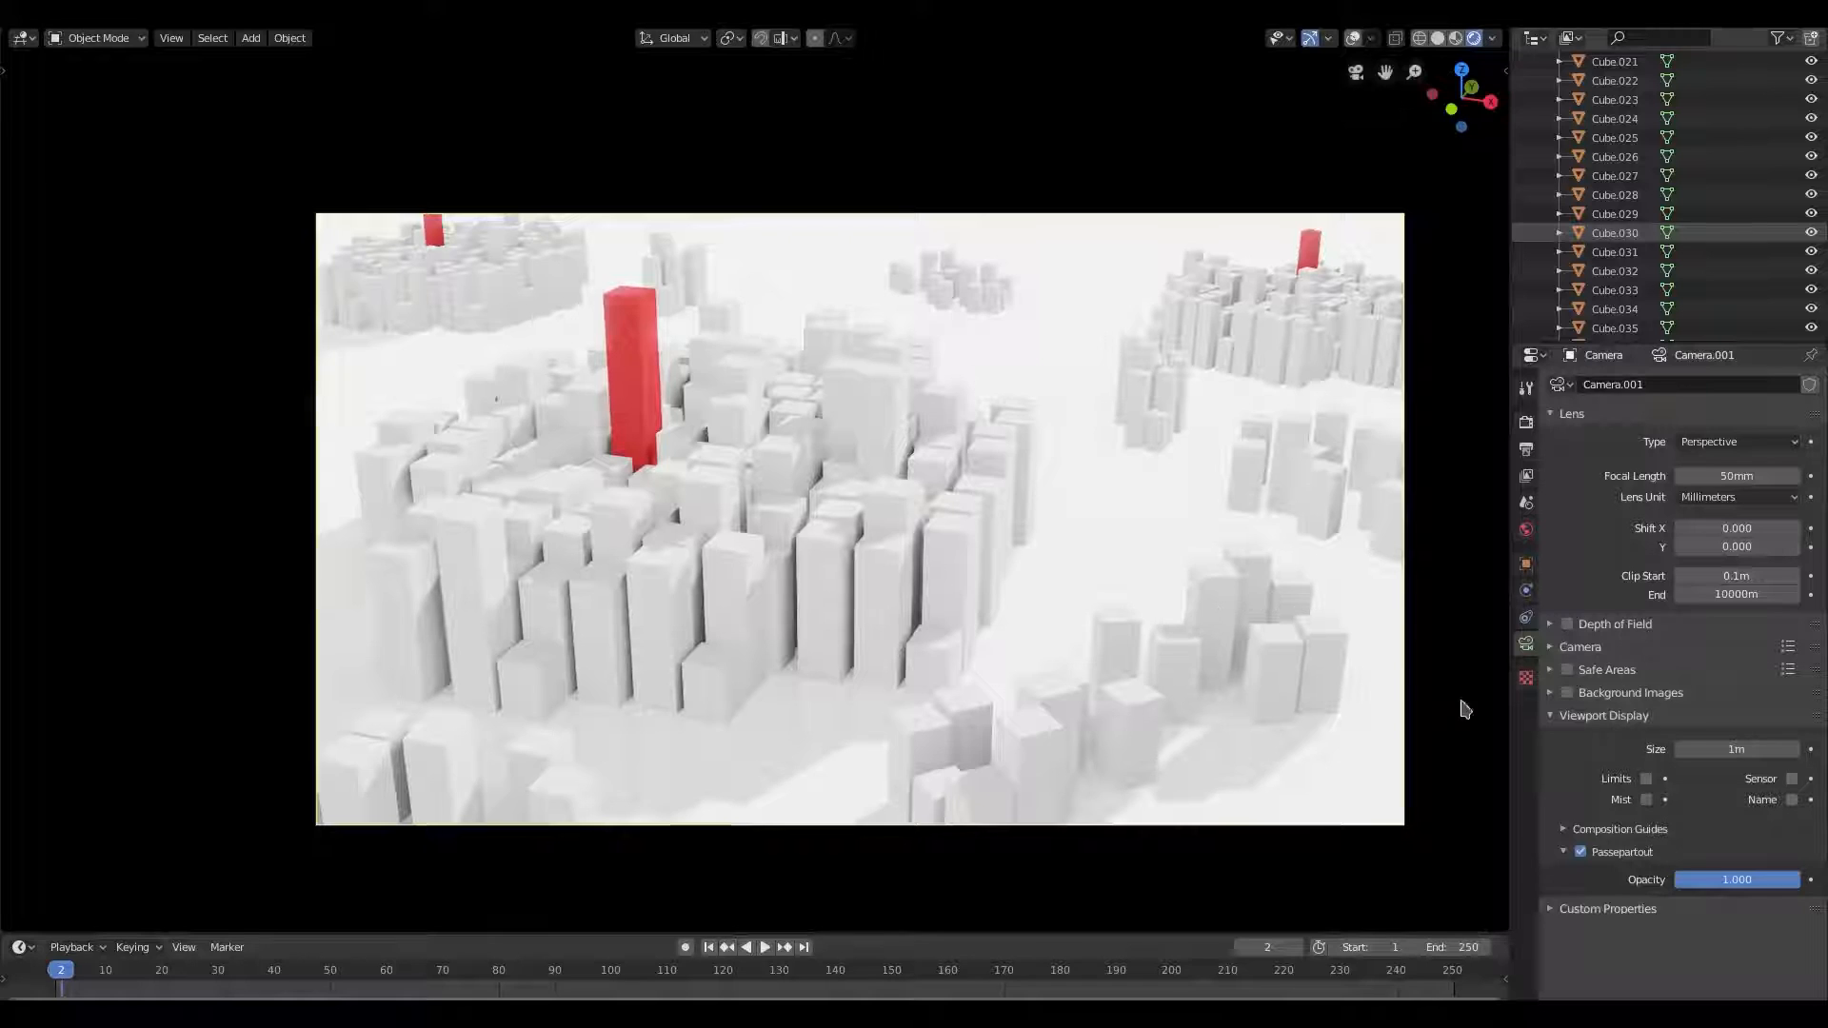
Enable Depth of Field on the camera and display its Limits in a Solid-shaded view with overlays shown
{"action": "left_click", "coordinate": [1551, 624]}
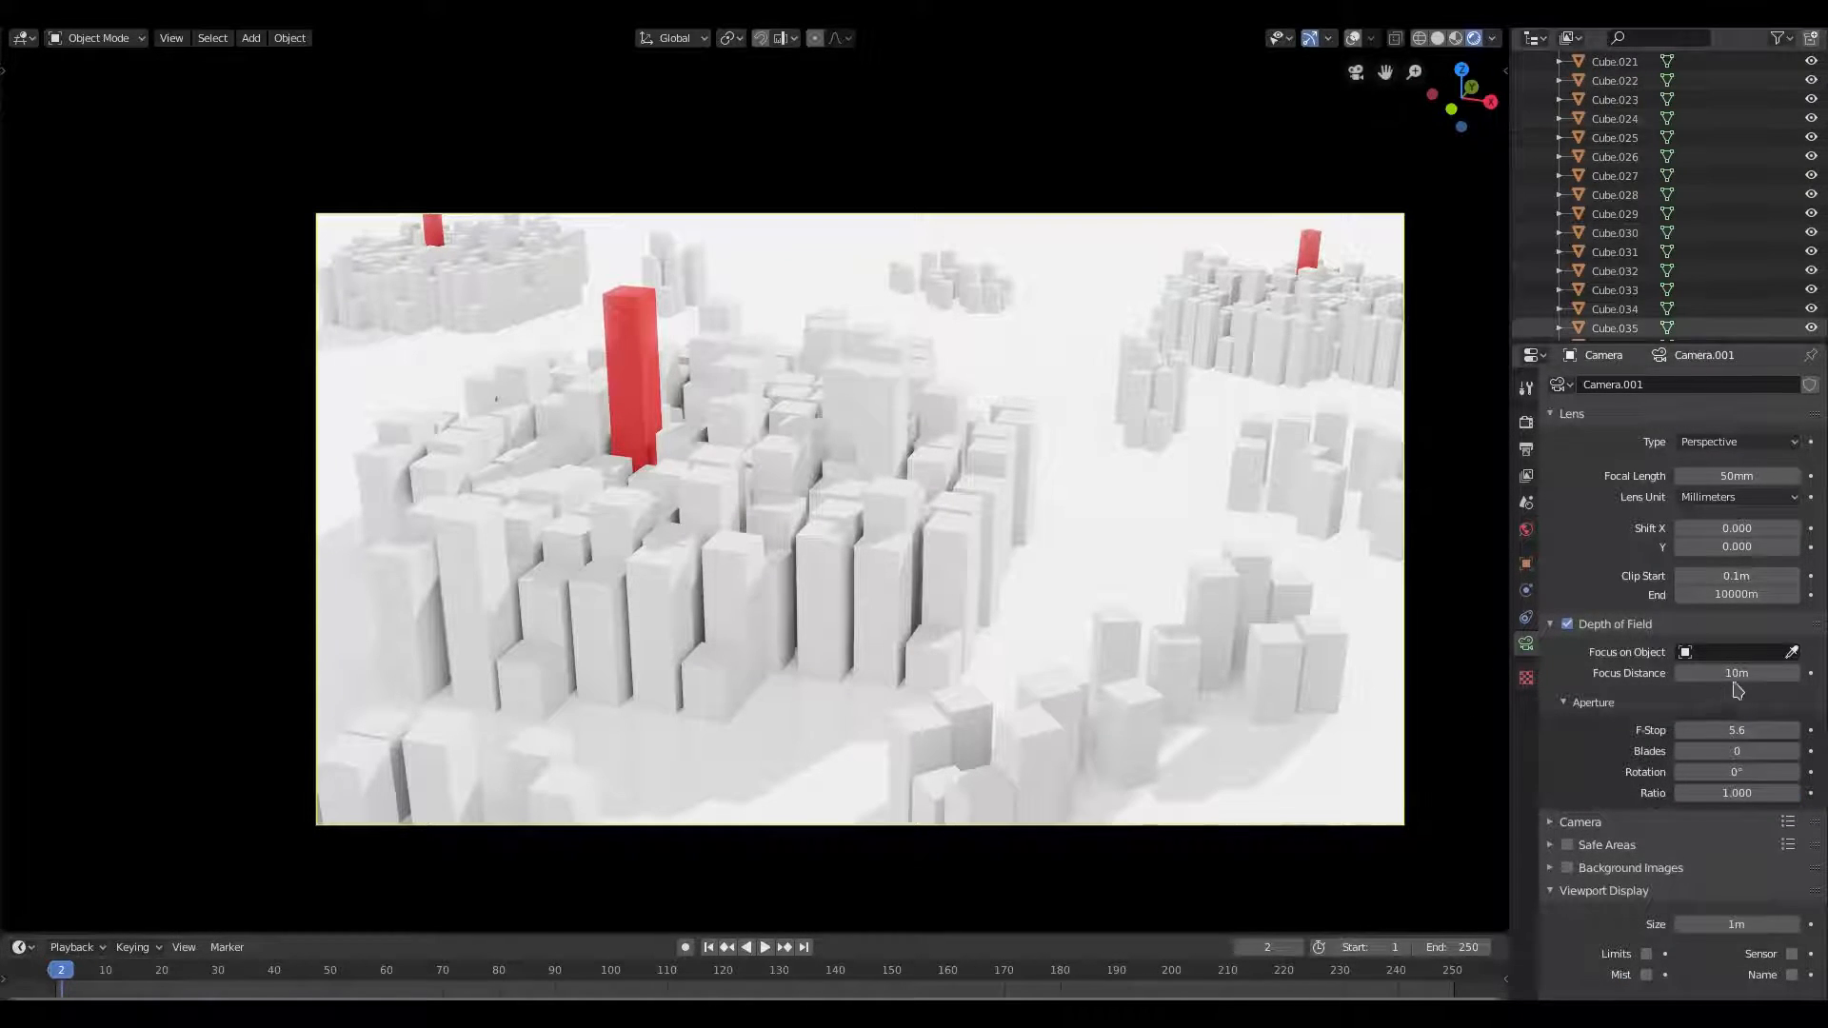
{"action": "left_click", "coordinate": [1438, 40]}
{"action": "mouse_move", "coordinate": [1037, 436]}
{"action": "middle_mouse_down"}
{"action": "mouse_move", "coordinate": [1115, 419]}
{"action": "mouse_move", "coordinate": [973, 370]}
{"action": "middle_mouse_up"}
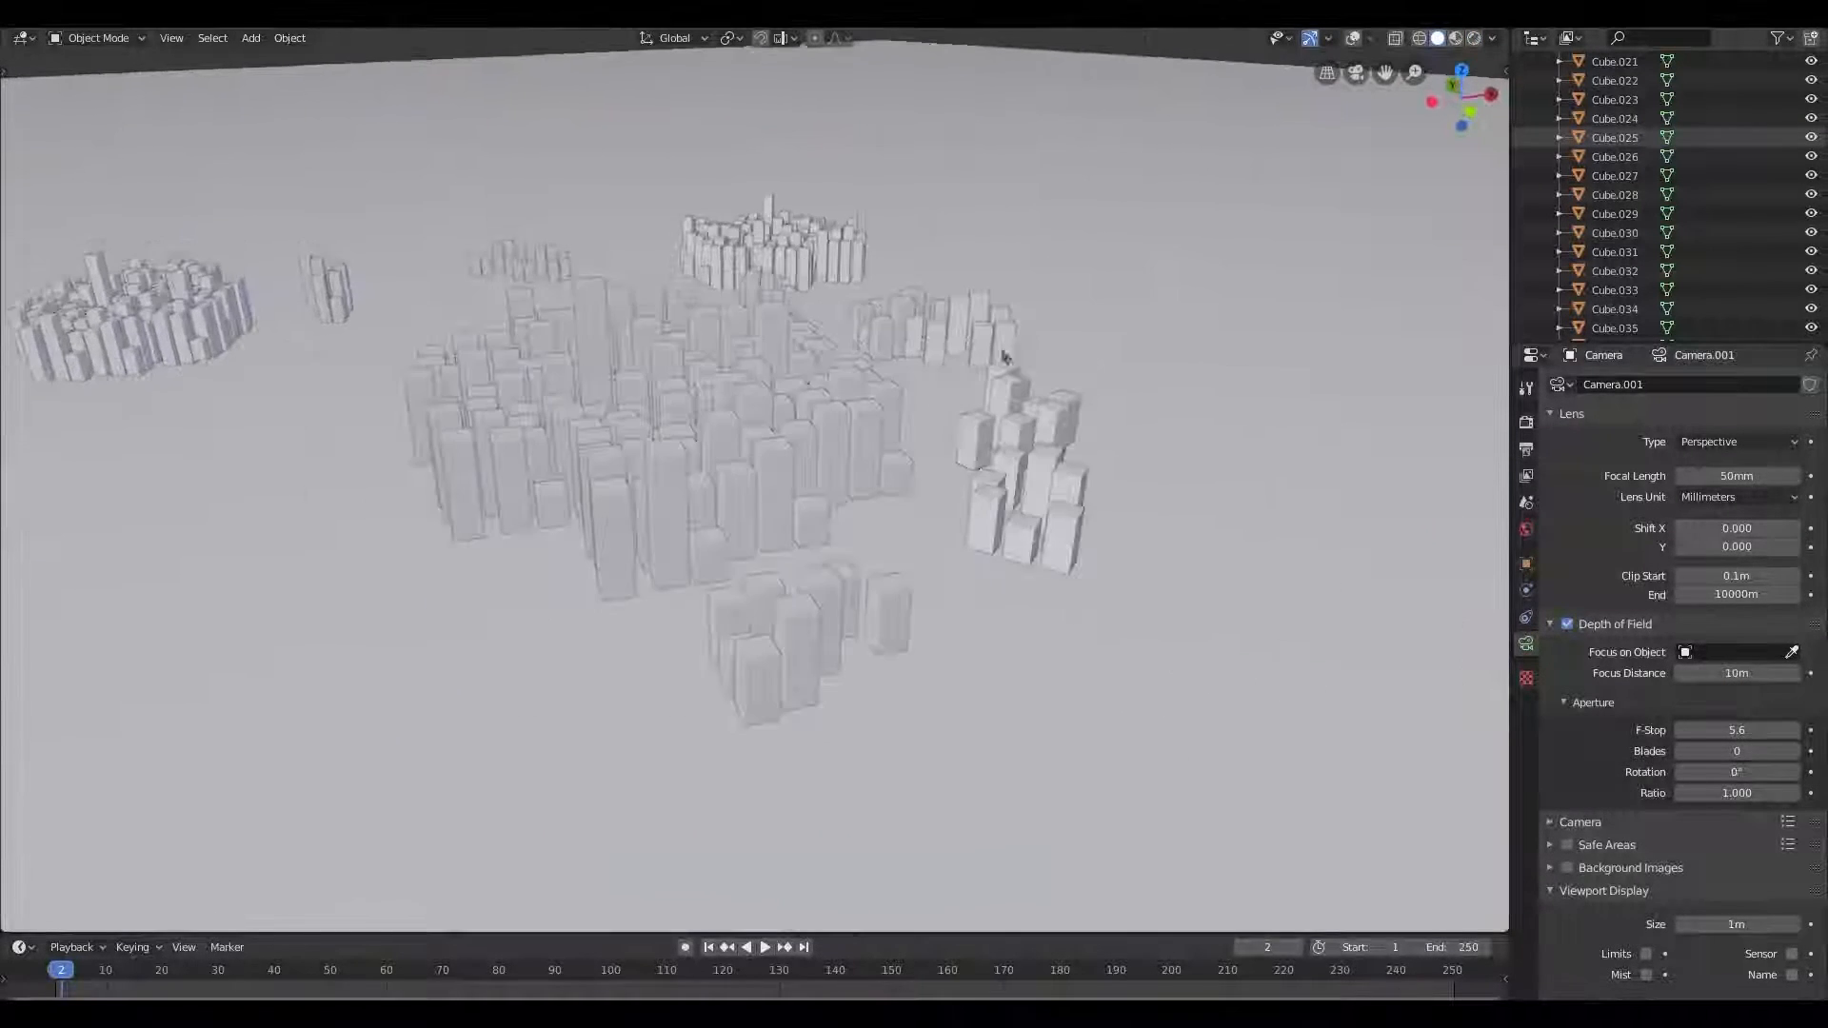
{"action": "left_click", "coordinate": [1352, 45]}
{"action": "middle_click_drag", "start_coordinate": [1133, 286], "coordinate": [1038, 309], "text": "shift"}
{"action": "scroll", "coordinate": [1175, 494], "scroll_direction": "down", "scroll_amount": 3}
{"action": "middle_click_drag", "start_coordinate": [1175, 494], "coordinate": [1053, 459]}
{"action": "scroll", "coordinate": [1050, 467], "scroll_direction": "up", "scroll_amount": 3}
{"action": "scroll", "coordinate": [1049, 465], "scroll_direction": "down", "scroll_amount": 3}
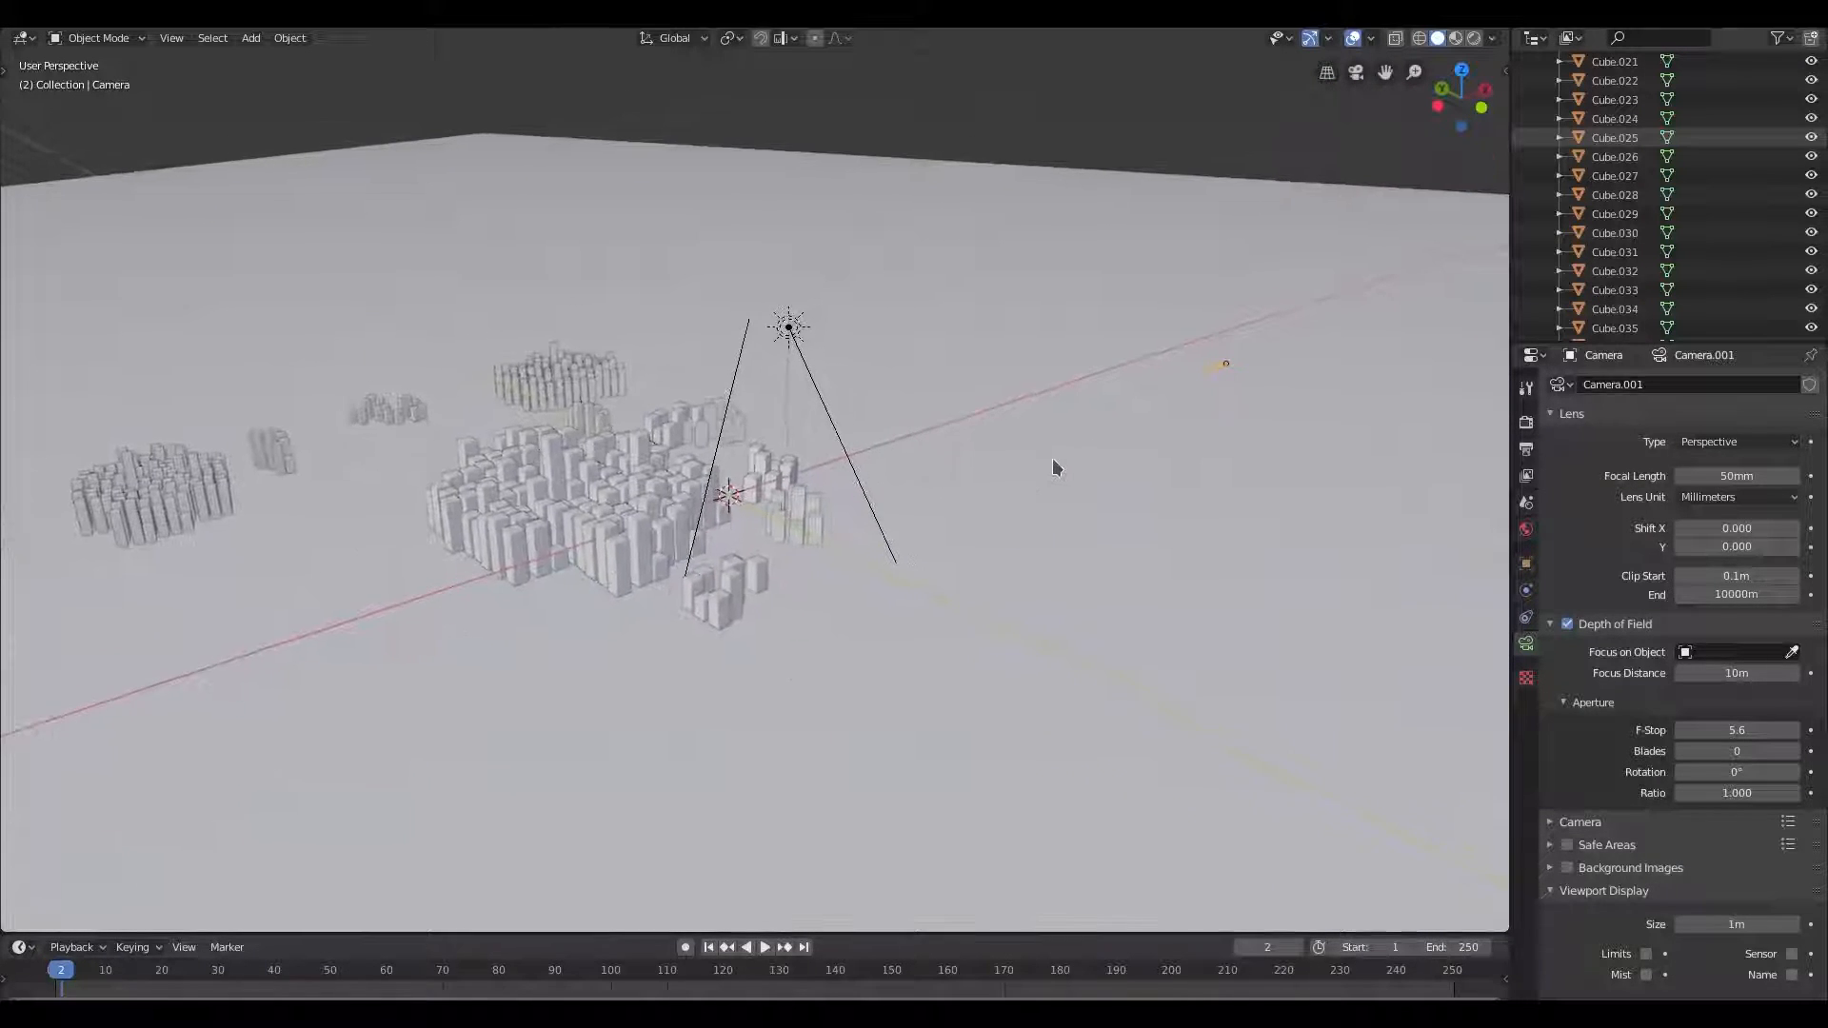
{"action": "scroll", "coordinate": [1638, 874], "scroll_direction": "down", "scroll_amount": 2}
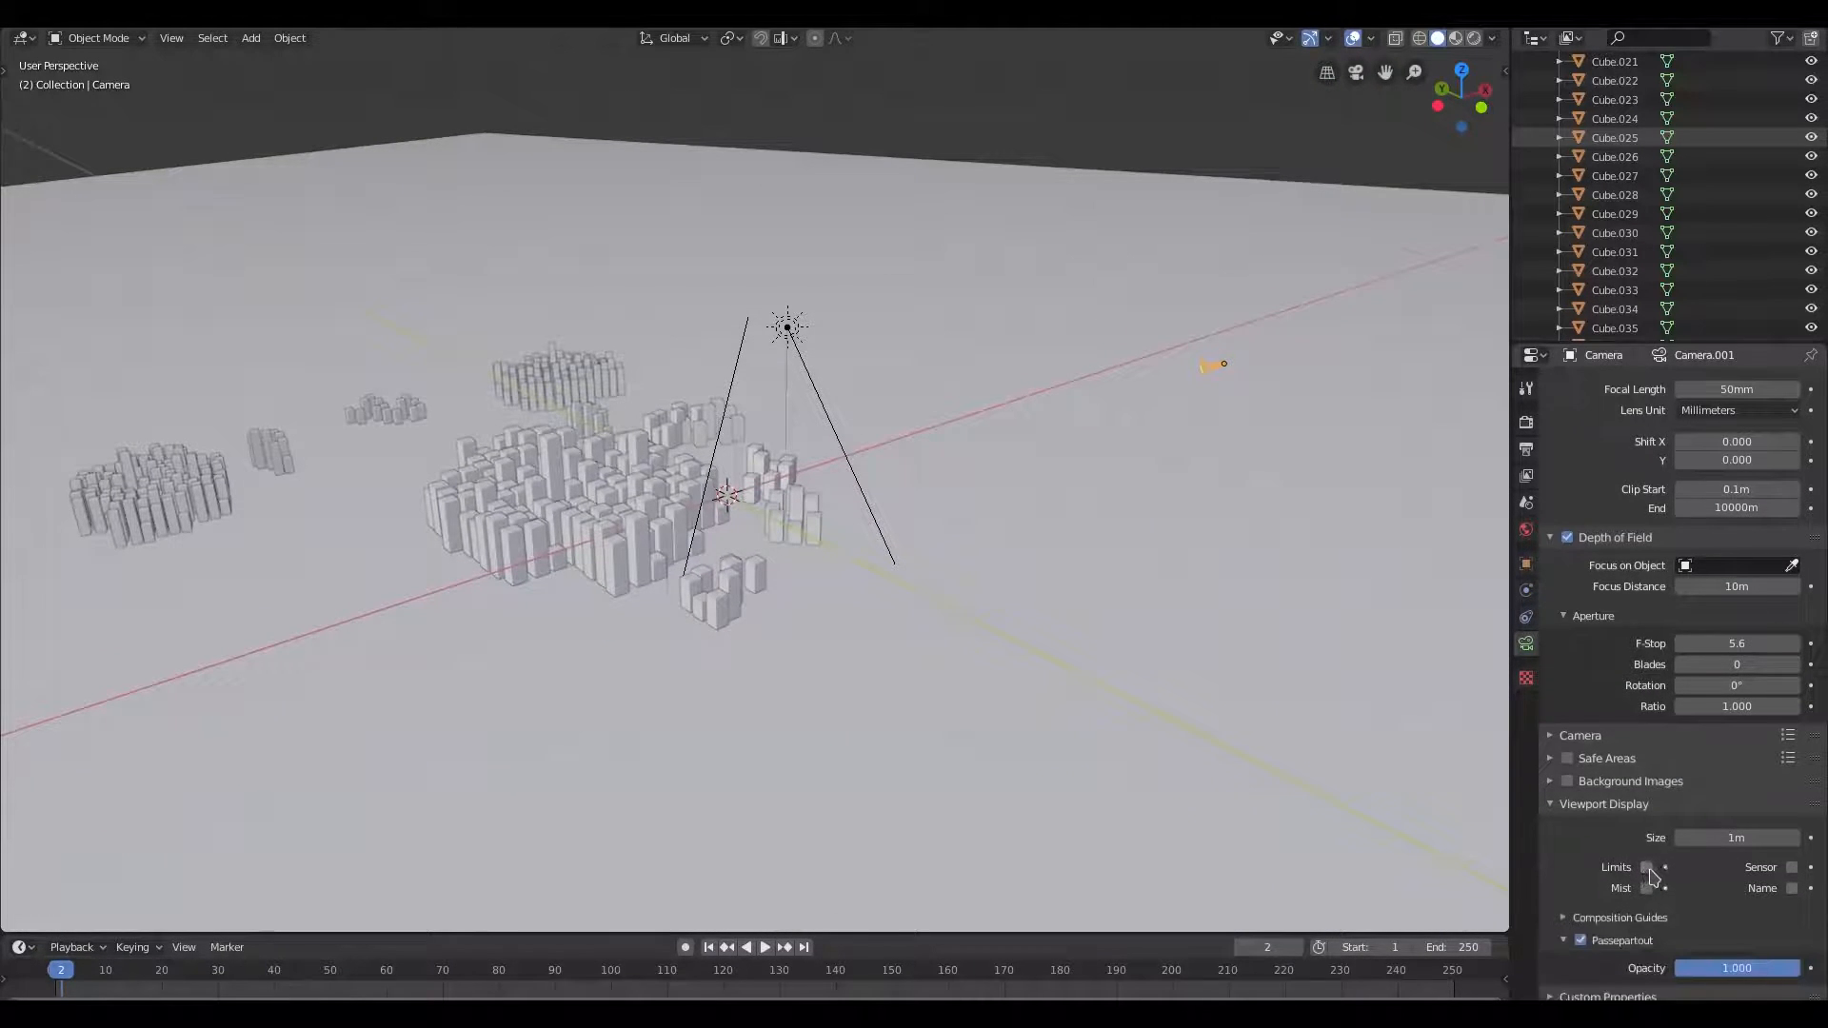
{"action": "scroll", "coordinate": [1267, 533], "scroll_direction": "up", "scroll_amount": 2}
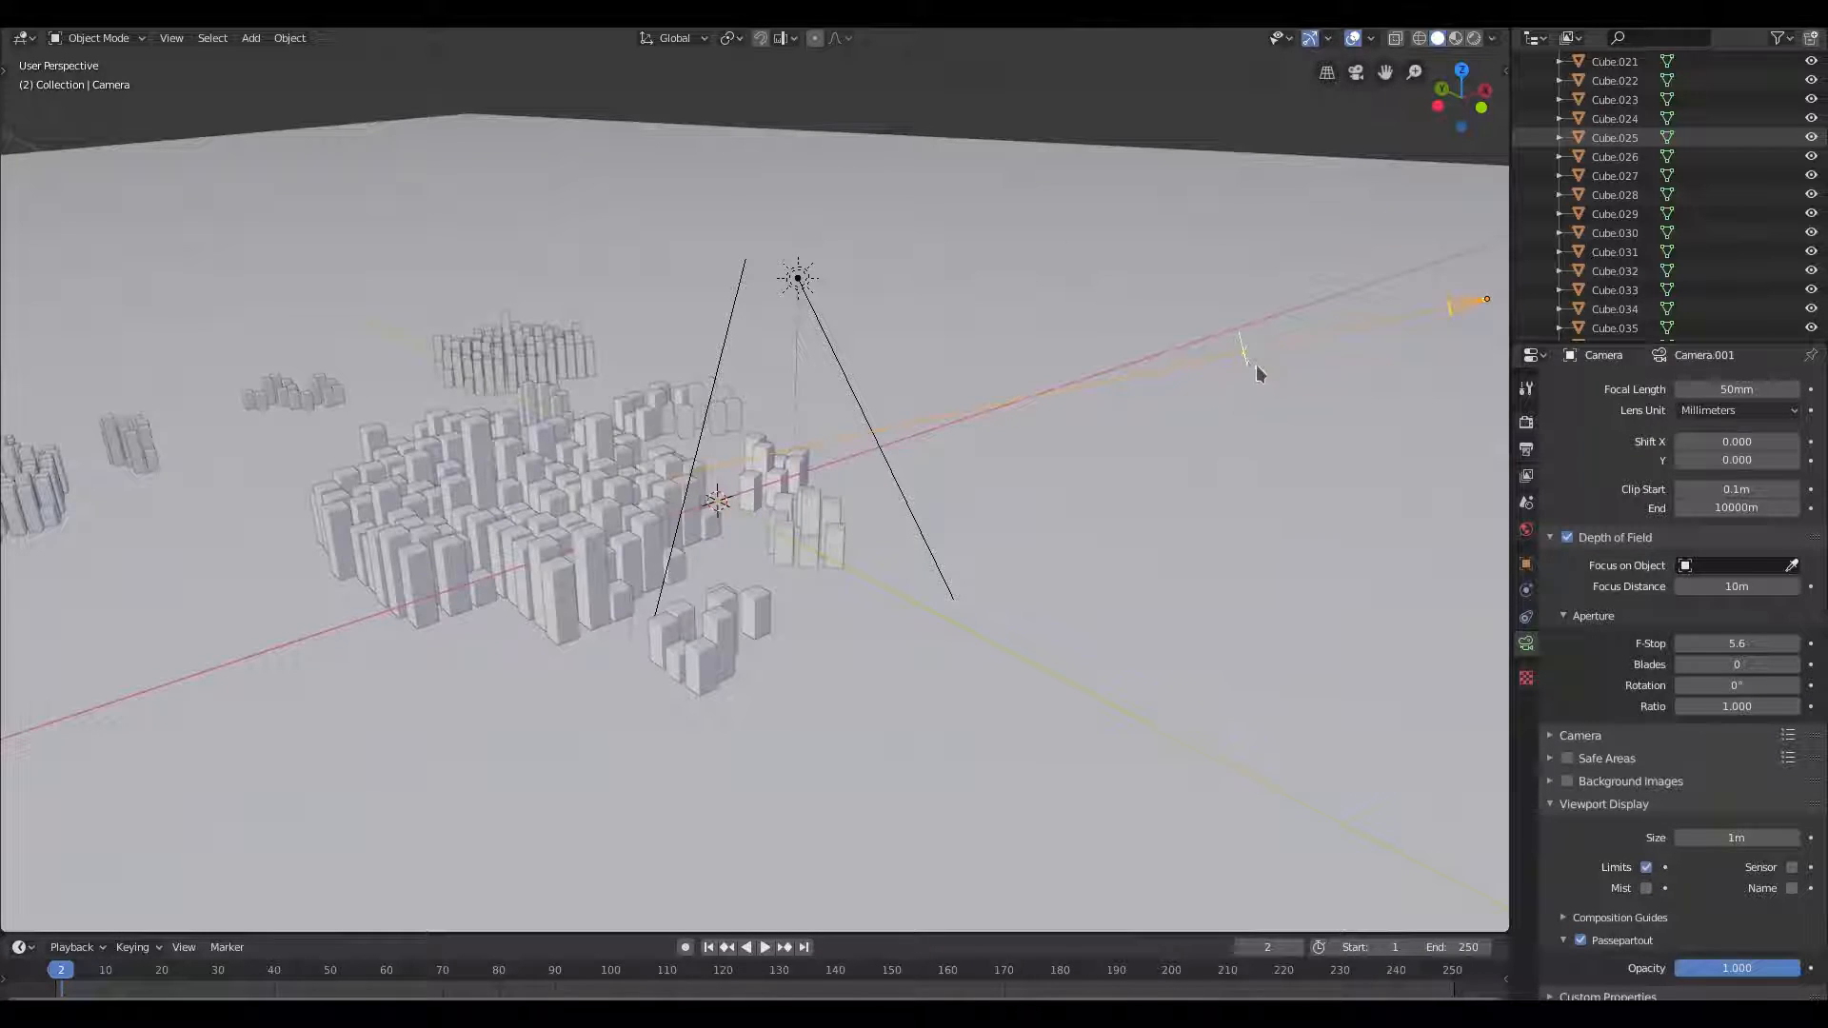
Set the camera's Focus Distance to 48 m and lower its F-Stop in the rendered camera view
{"action": "left_click_drag", "start_coordinate": [1756, 587], "coordinate": [1785, 587]}
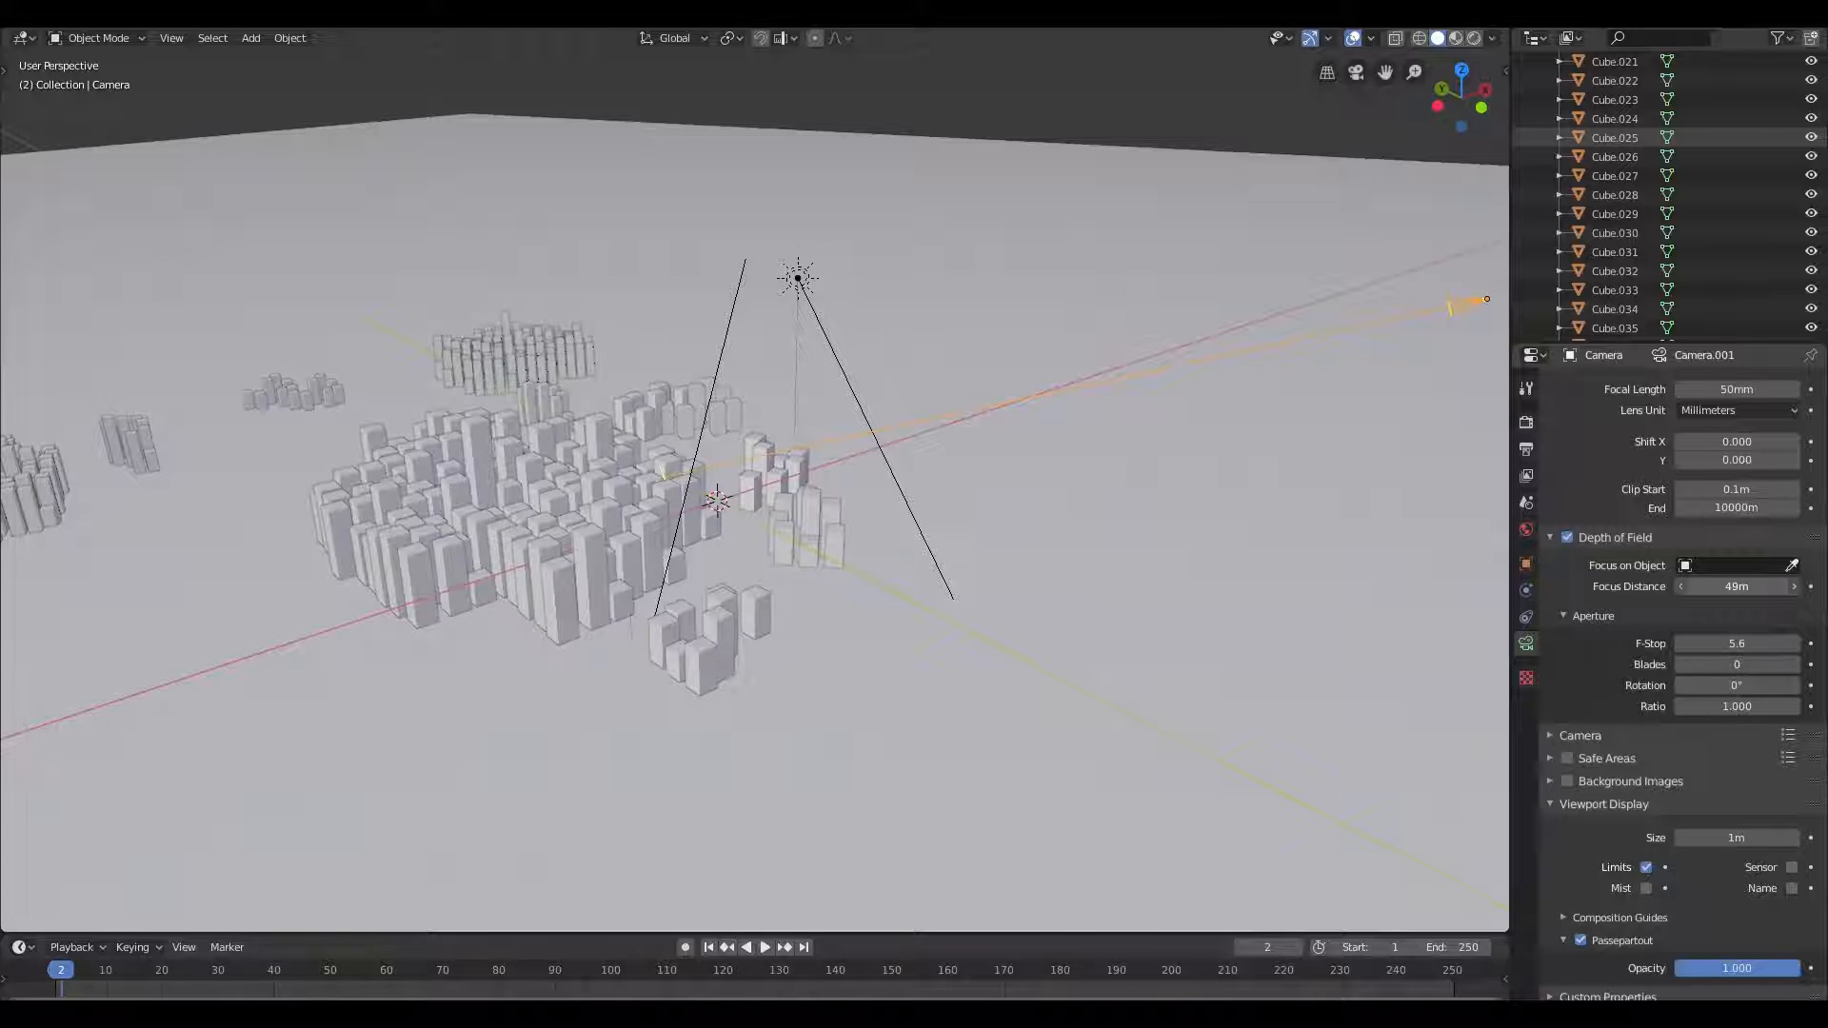
{"action": "key", "text": "KP_0"}
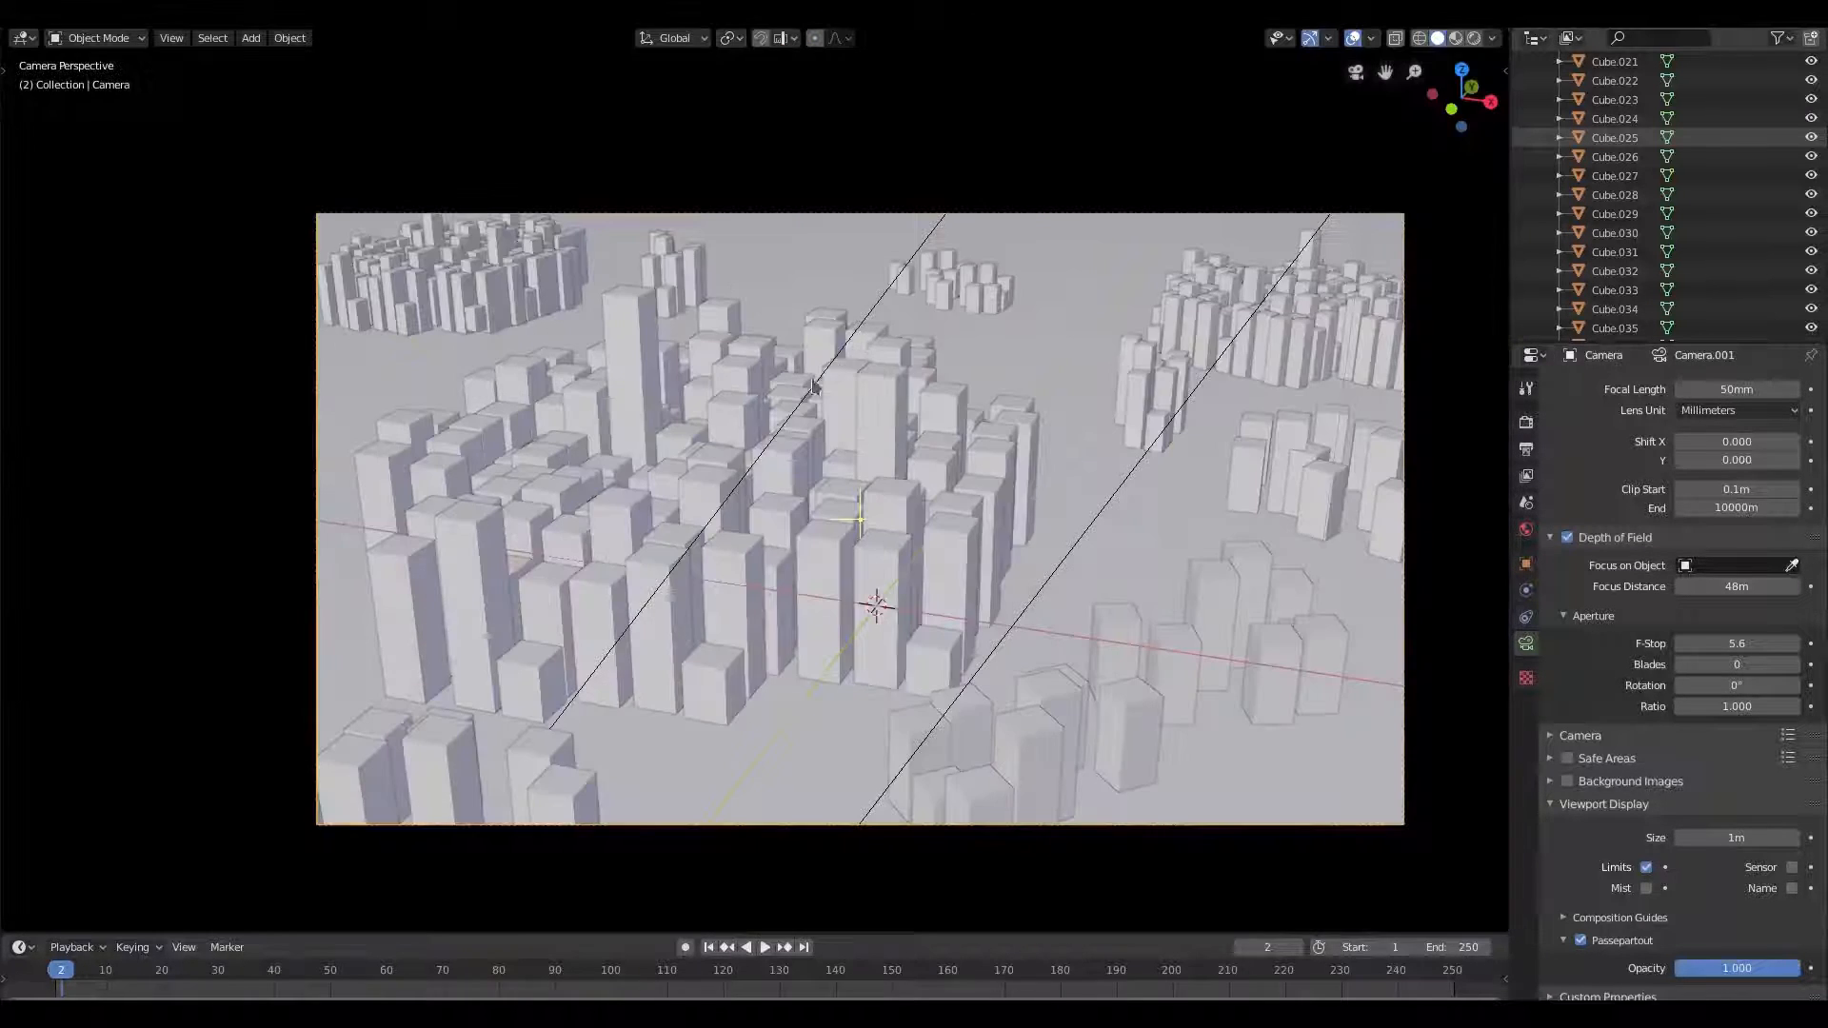
{"action": "left_click", "coordinate": [1474, 39]}
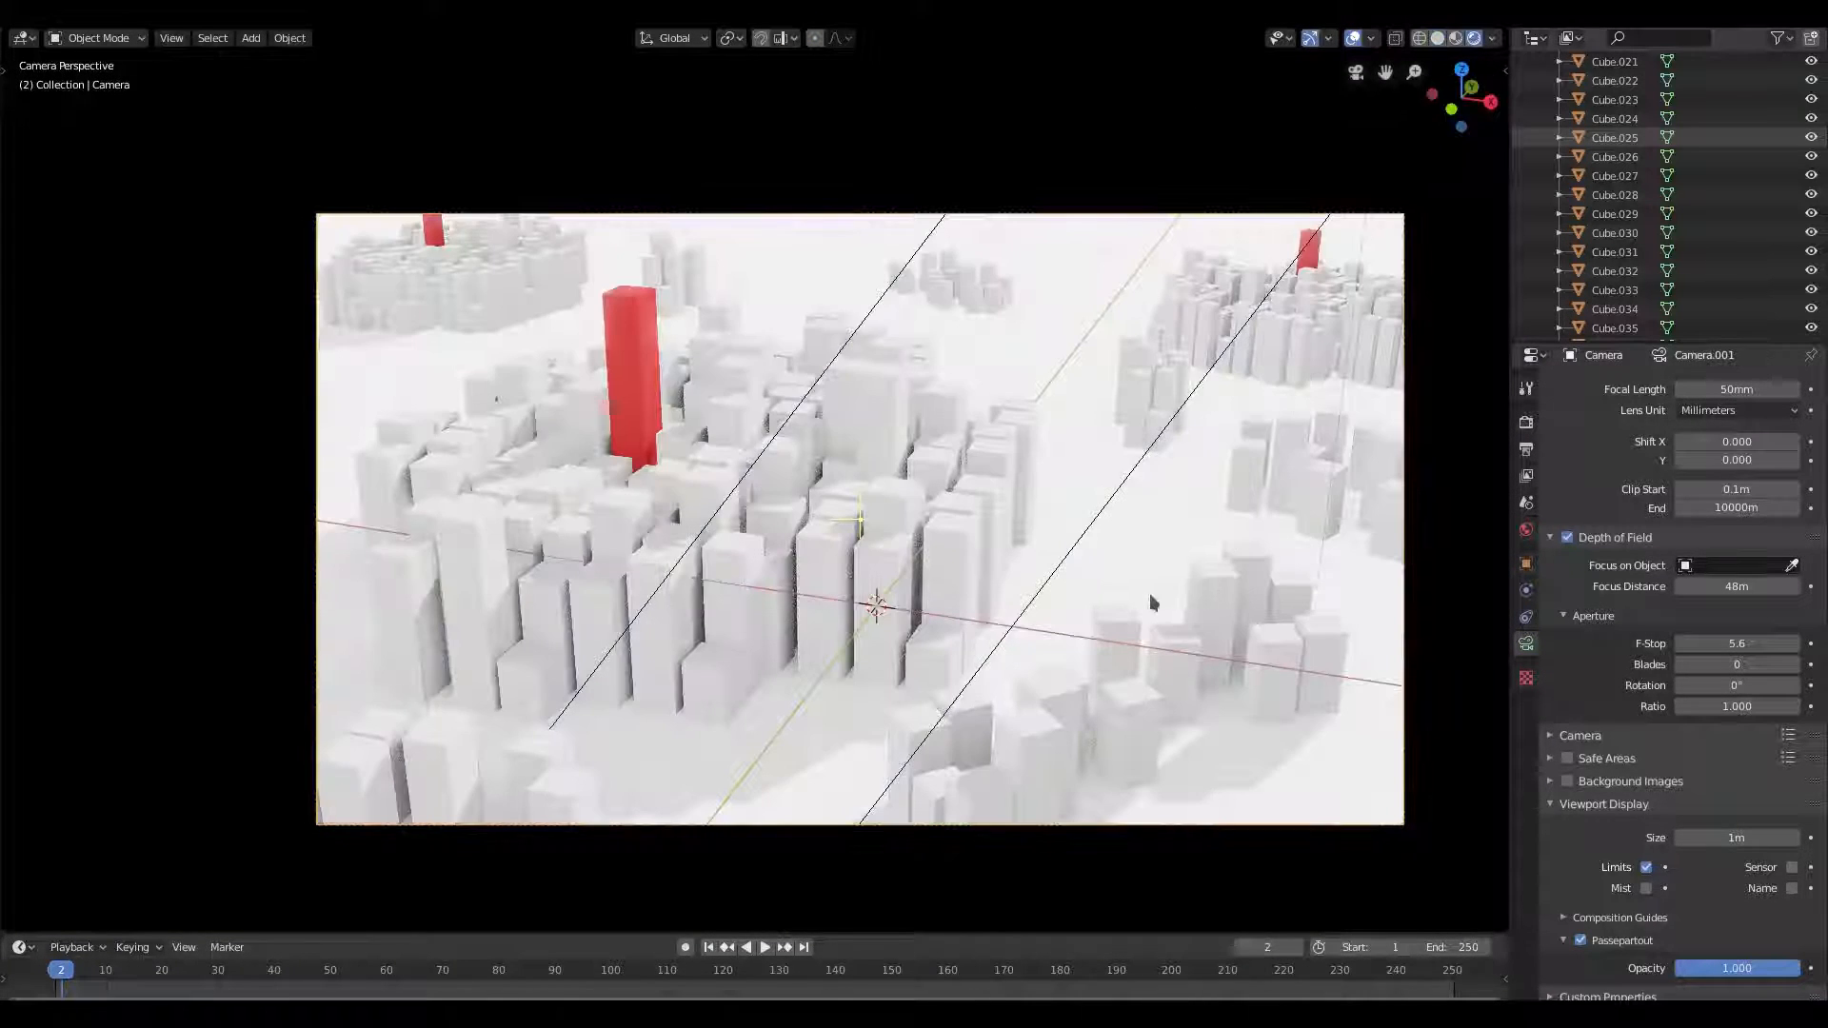
{"action": "left_click_drag", "start_coordinate": [1737, 644], "coordinate": [1637, 643]}
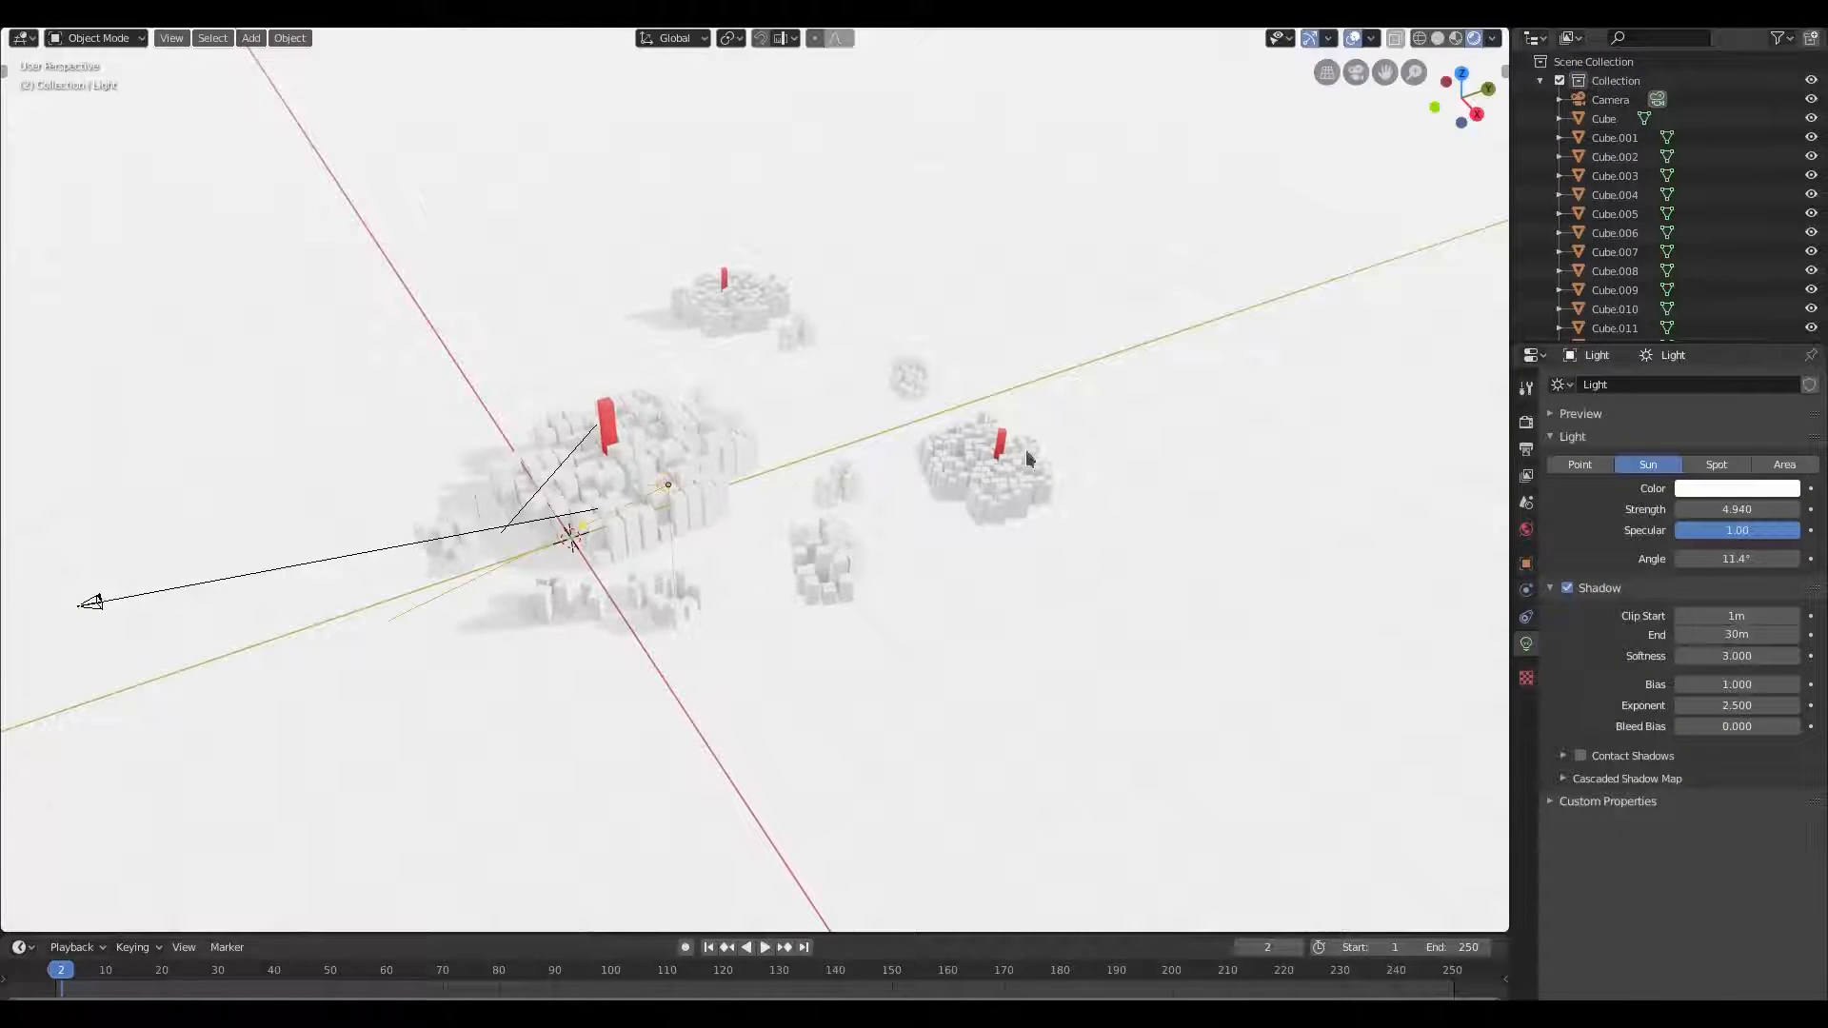
Move the main shadow-casting sun across the scene to beside the distant cluster near the Y axis
{"action": "middle_click_drag", "start_coordinate": [1024, 450], "coordinate": [1041, 406]}
{"action": "key", "text": "g"}
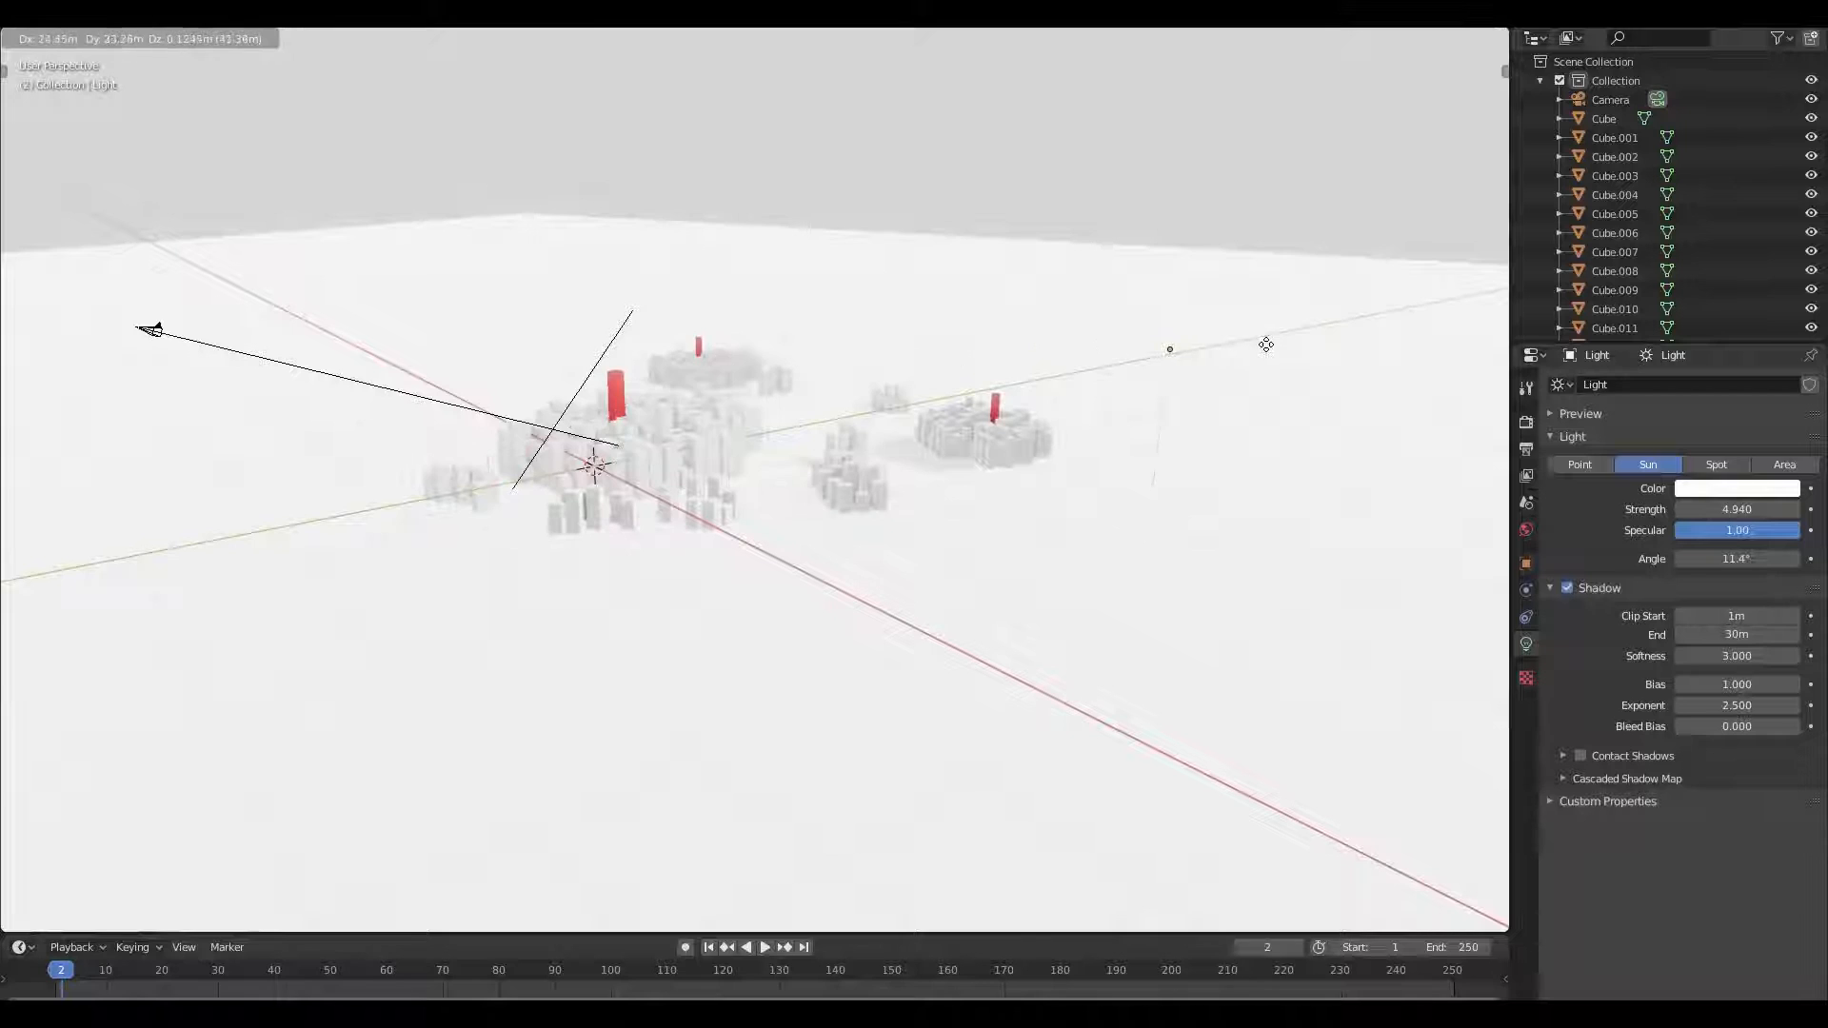
{"action": "left_click", "coordinate": [1197, 353]}
{"action": "middle_click_drag", "start_coordinate": [1197, 353], "coordinate": [1105, 447]}
{"action": "key", "text": "g"}
{"action": "left_click", "coordinate": [1122, 440]}
{"action": "key", "text": "g"}
{"action": "left_click", "coordinate": [985, 469]}
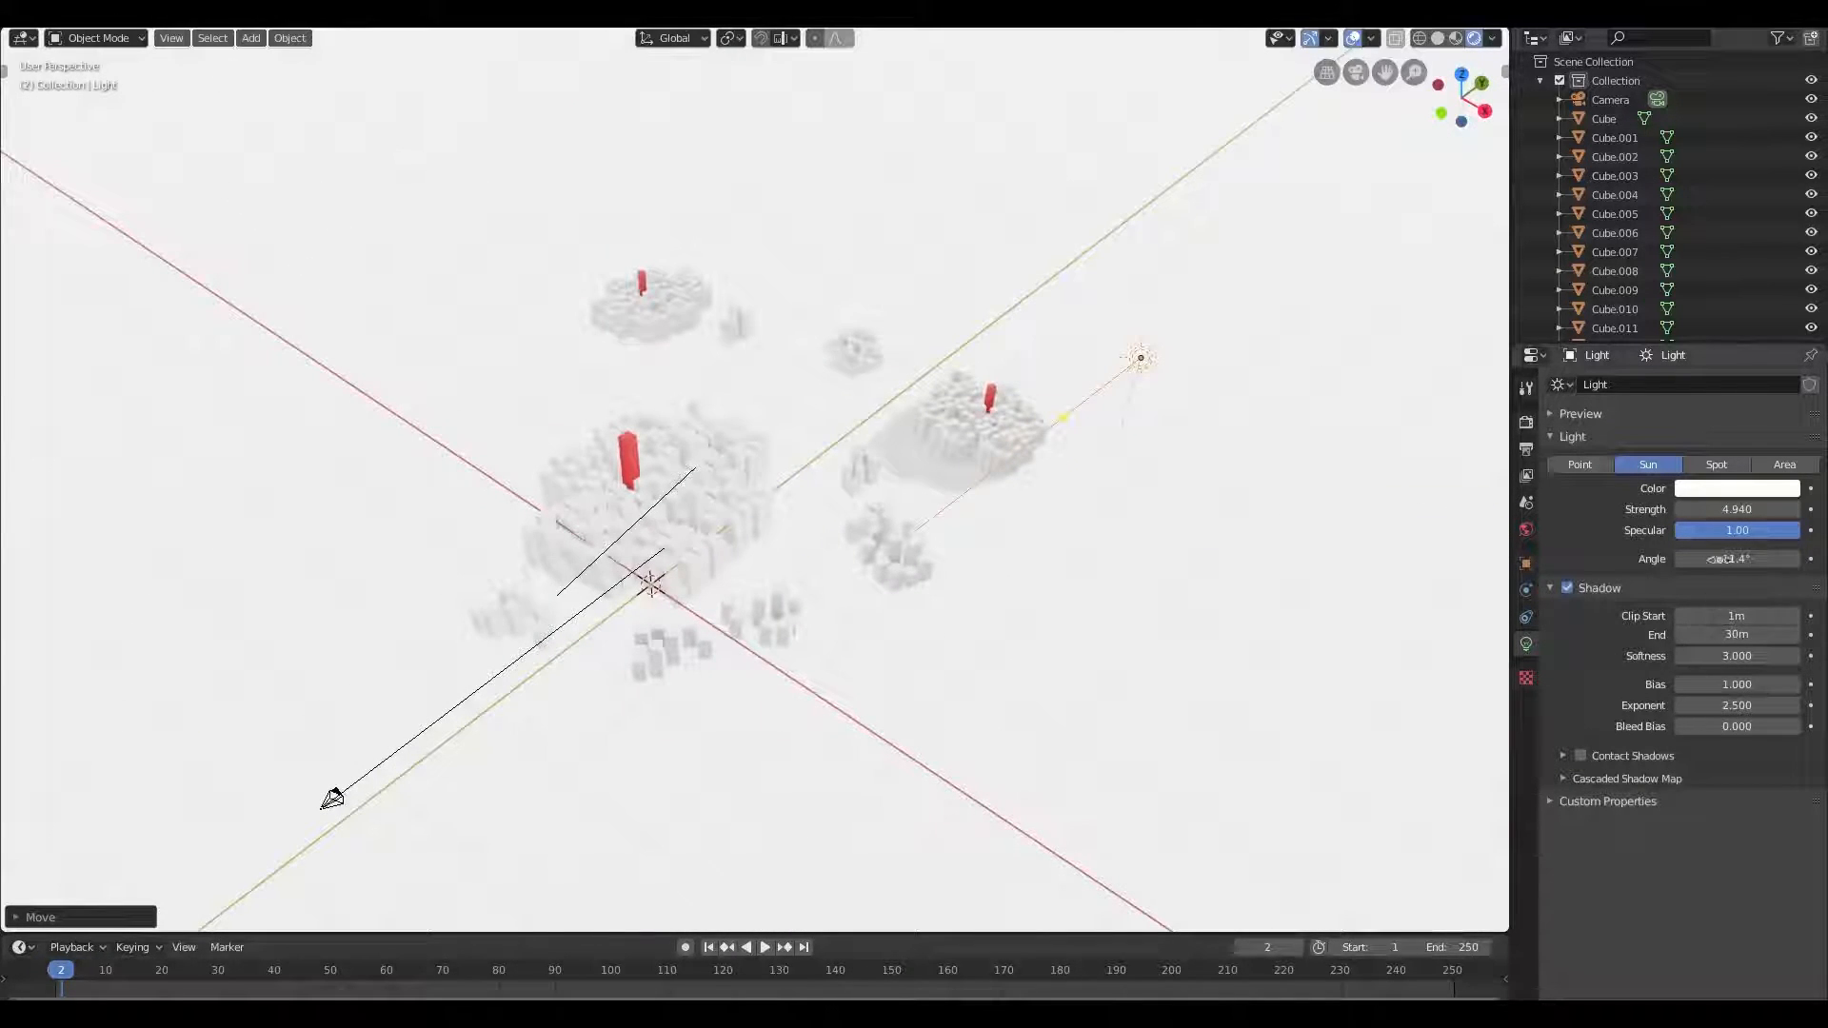
Increase the main sun's shadow Clip End to 81.2 m and return to the camera view
{"action": "left_click", "coordinate": [1585, 779]}
{"action": "left_click", "coordinate": [1586, 779]}
{"action": "mouse_move", "coordinate": [1725, 634]}
{"action": "left_mouse_down"}
{"action": "mouse_move", "coordinate": [1762, 634]}
{"action": "mouse_move", "coordinate": [1715, 634]}
{"action": "mouse_move", "coordinate": [1734, 634]}
{"action": "left_mouse_up"}
{"action": "key", "text": "KP_0"}
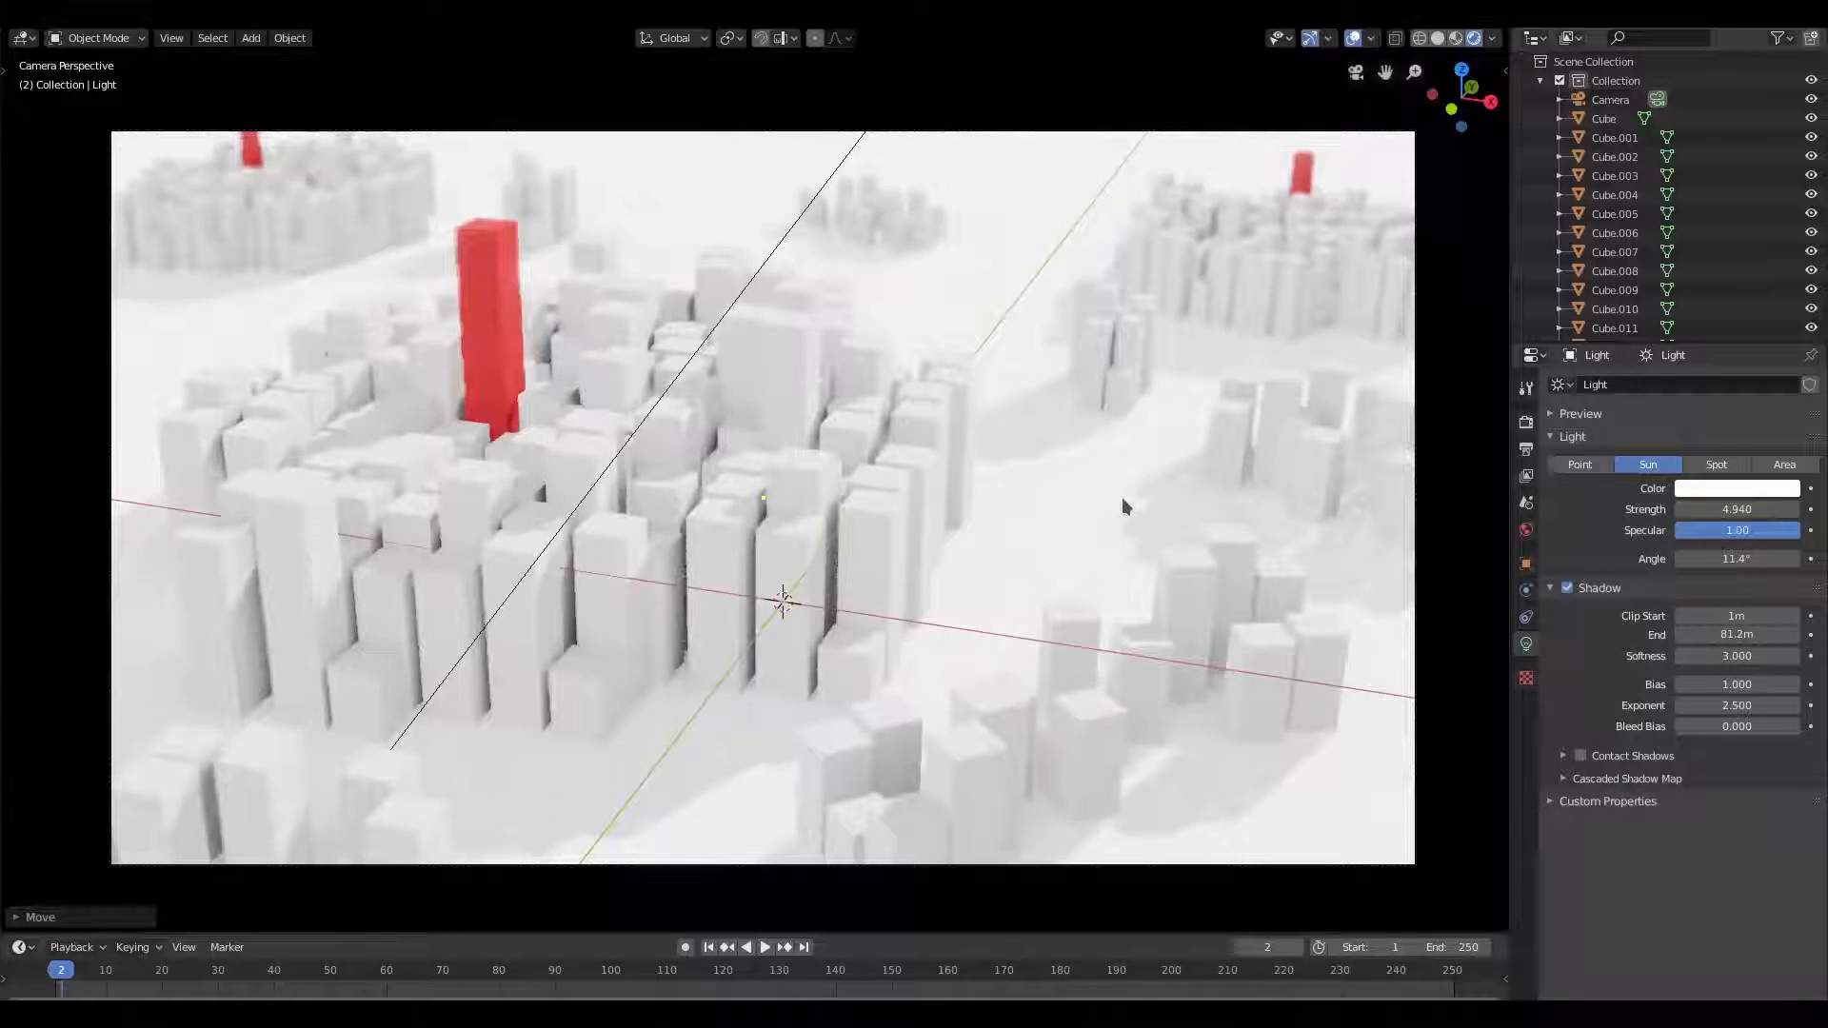